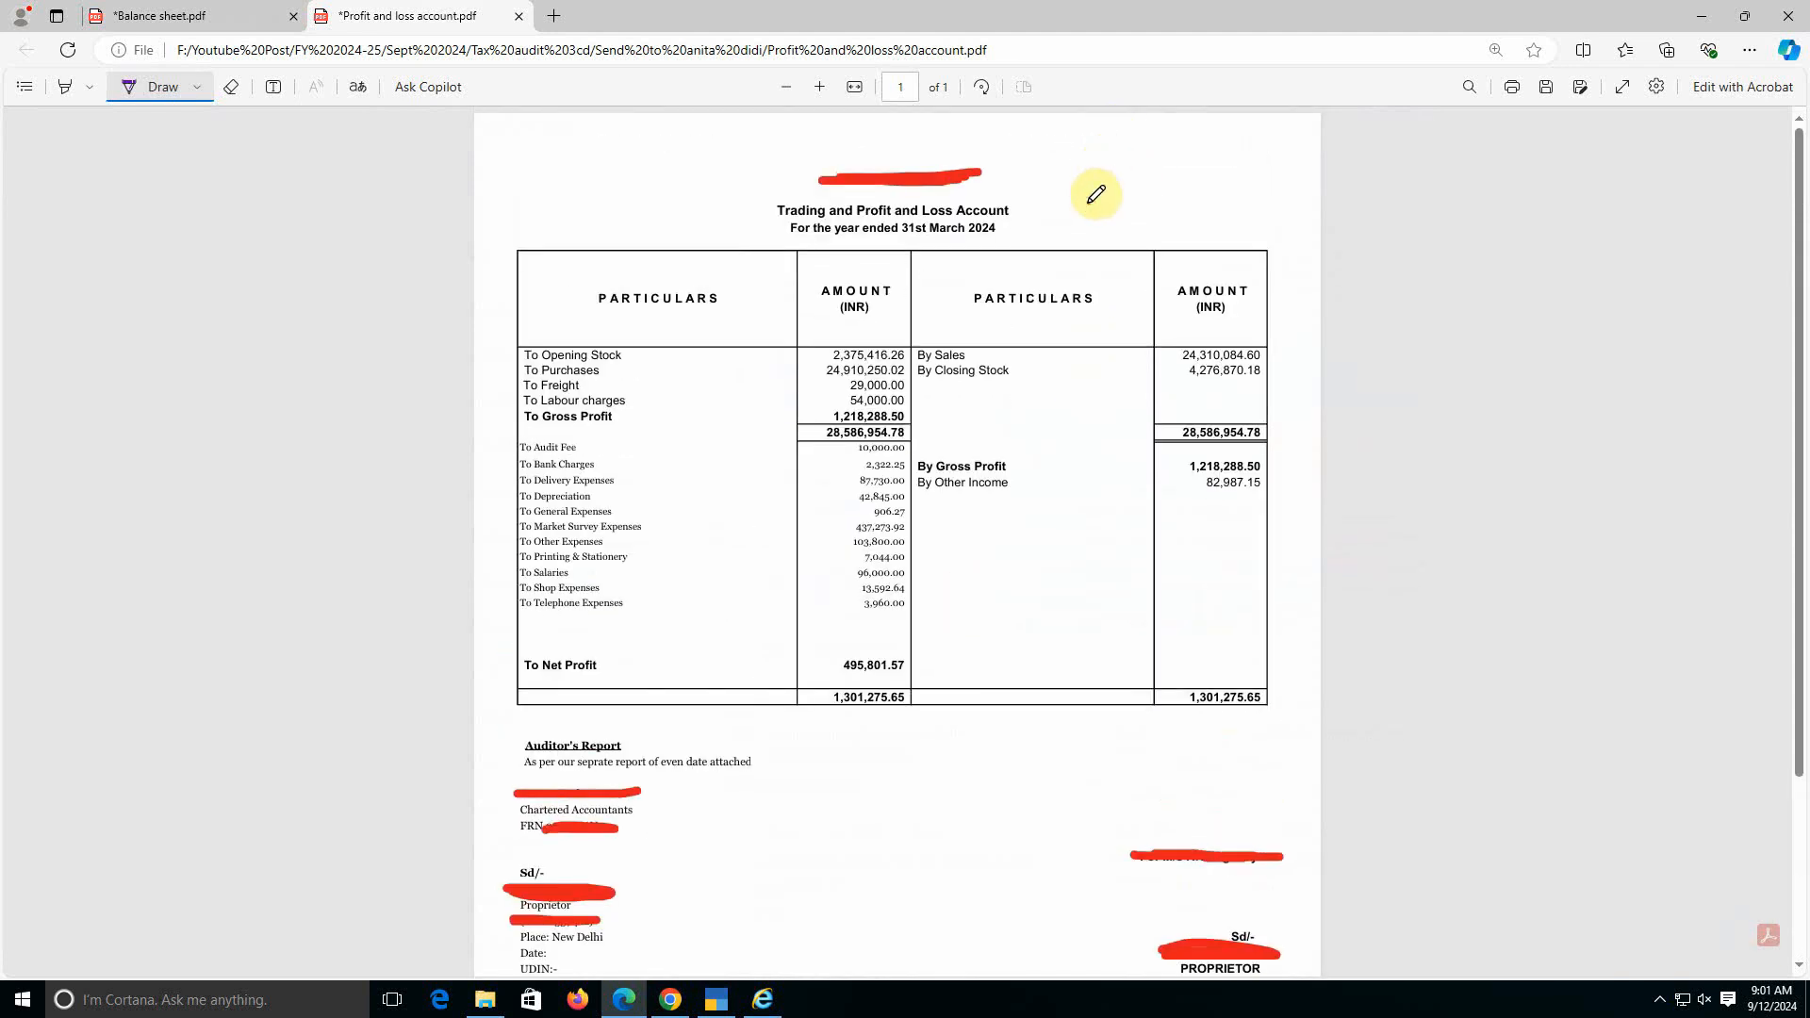
Switch from the balance sheet PDF to the Income Tax portal in Chrome and open its Income Tax Forms downloads.
left_click(188, 16)
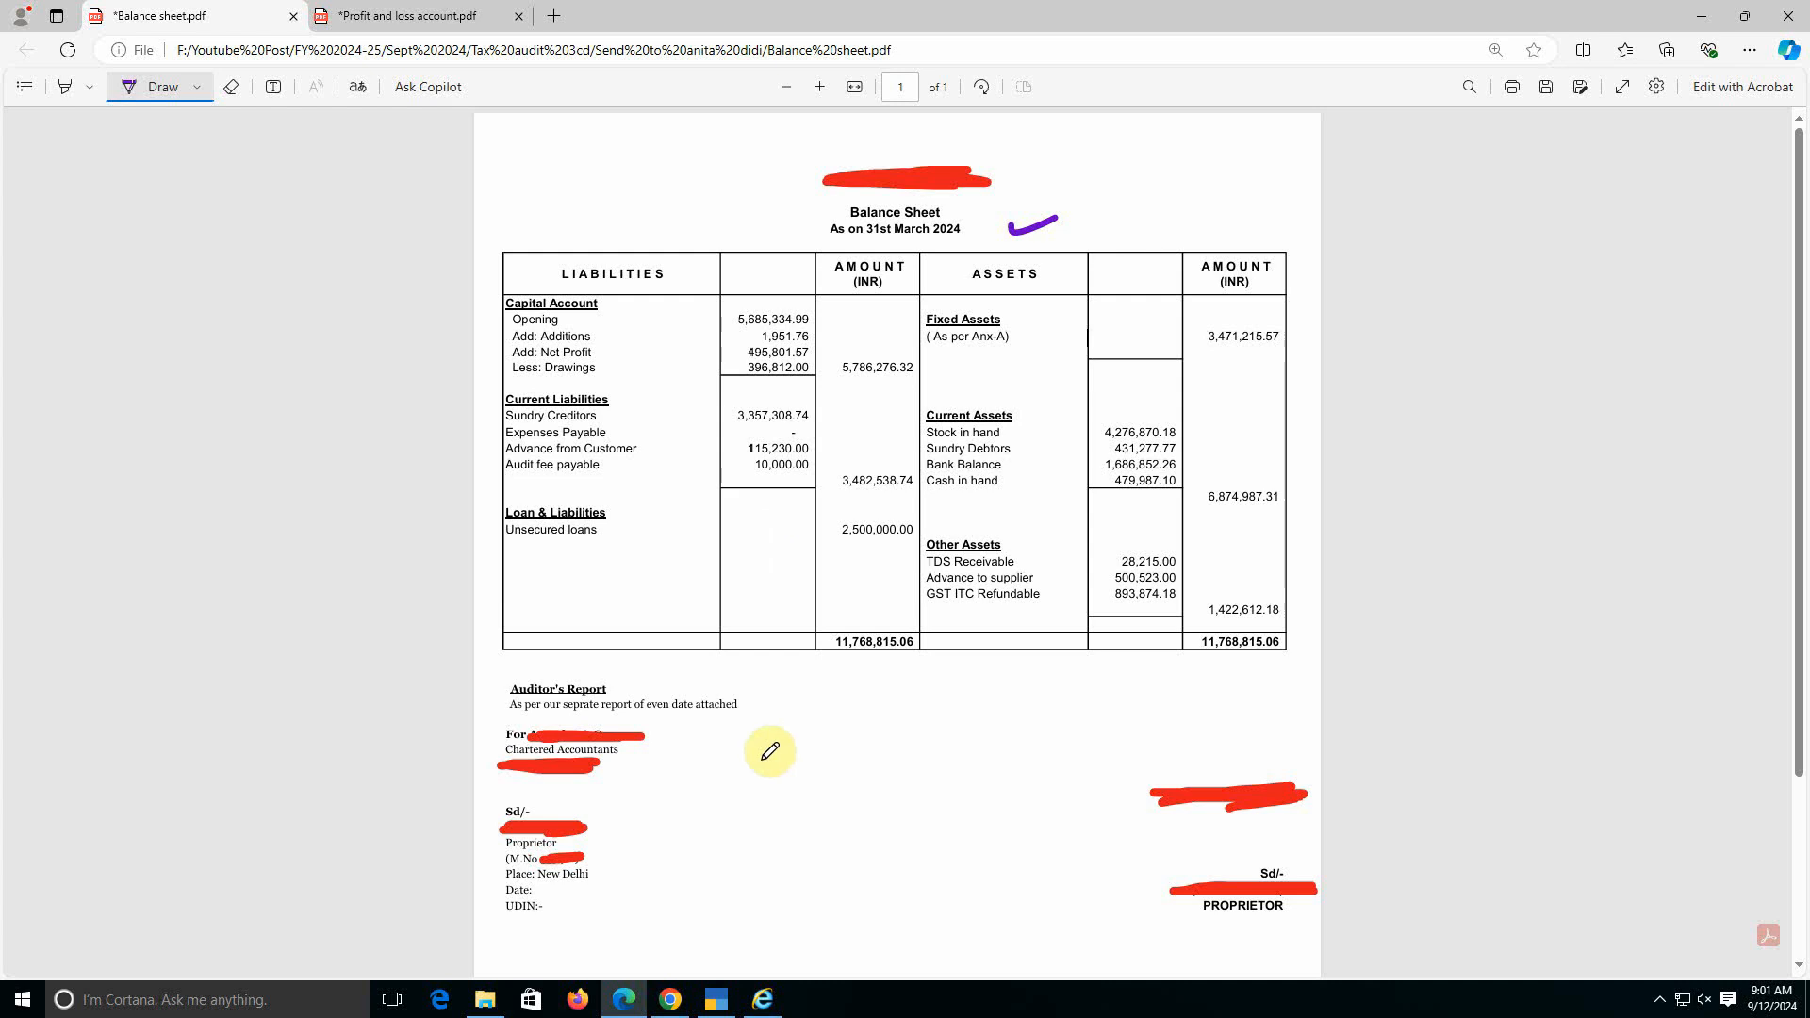
left_click(670, 999)
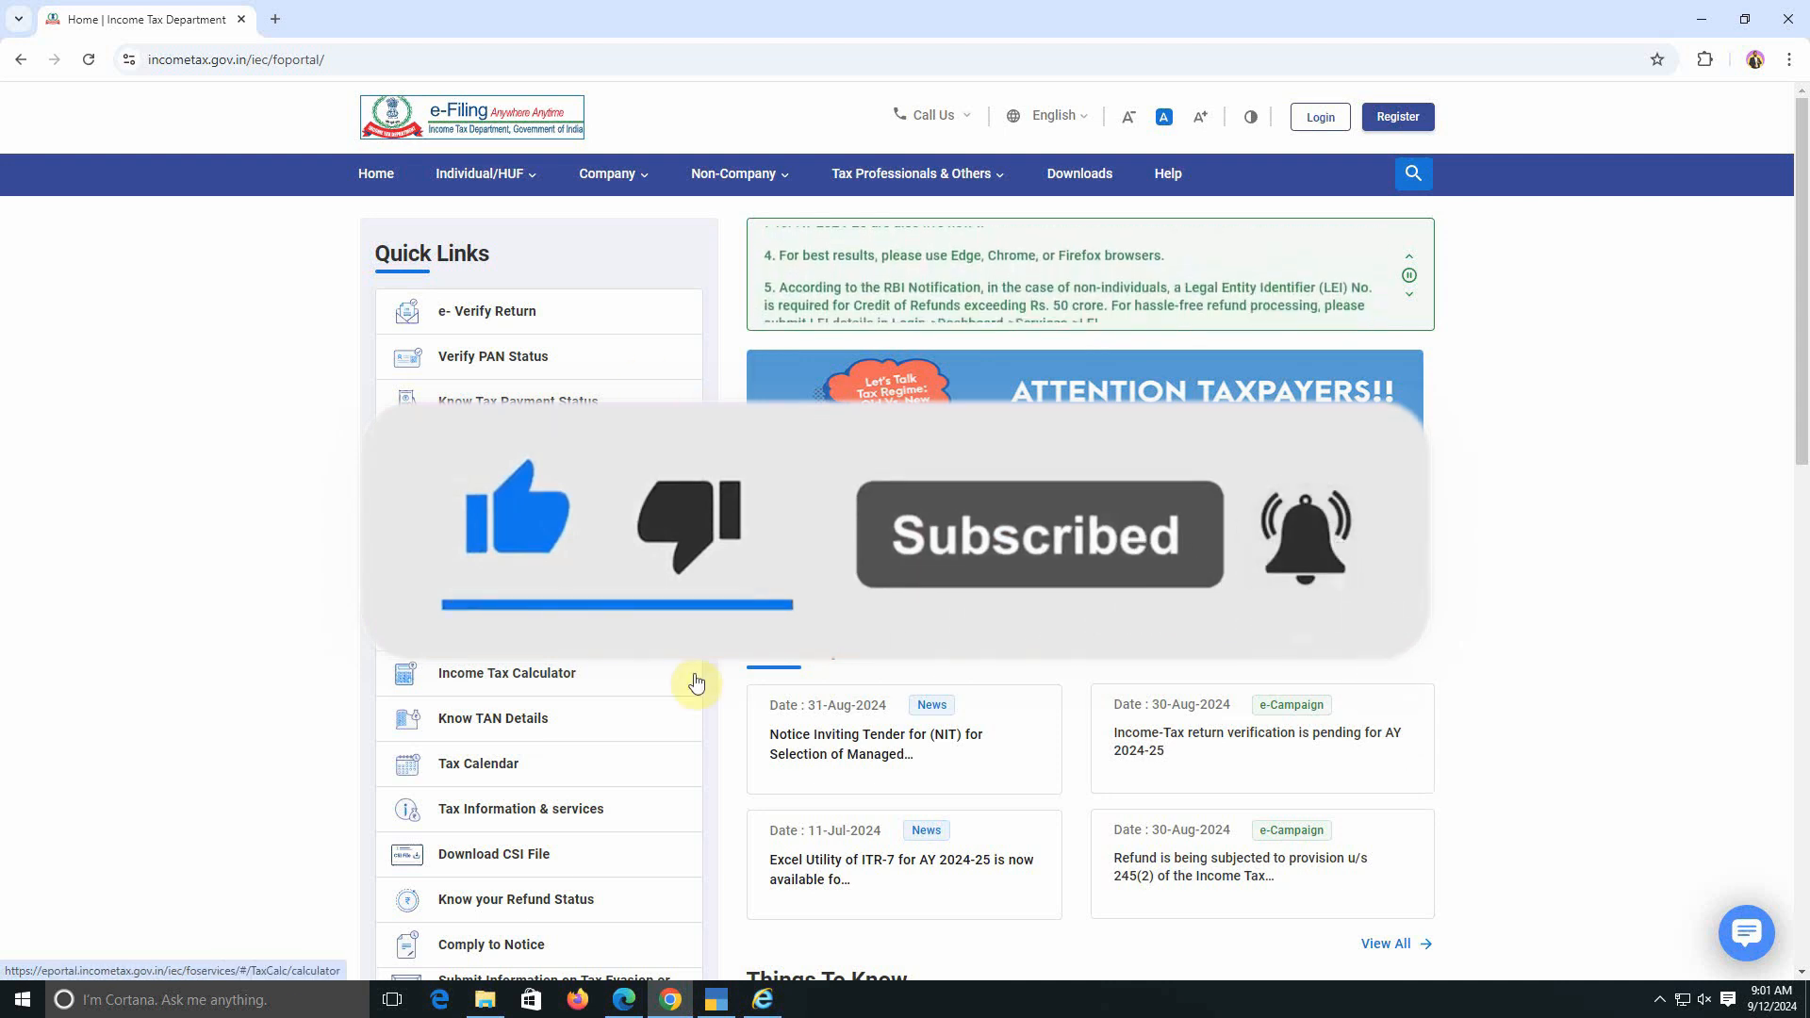
left_click(1080, 176)
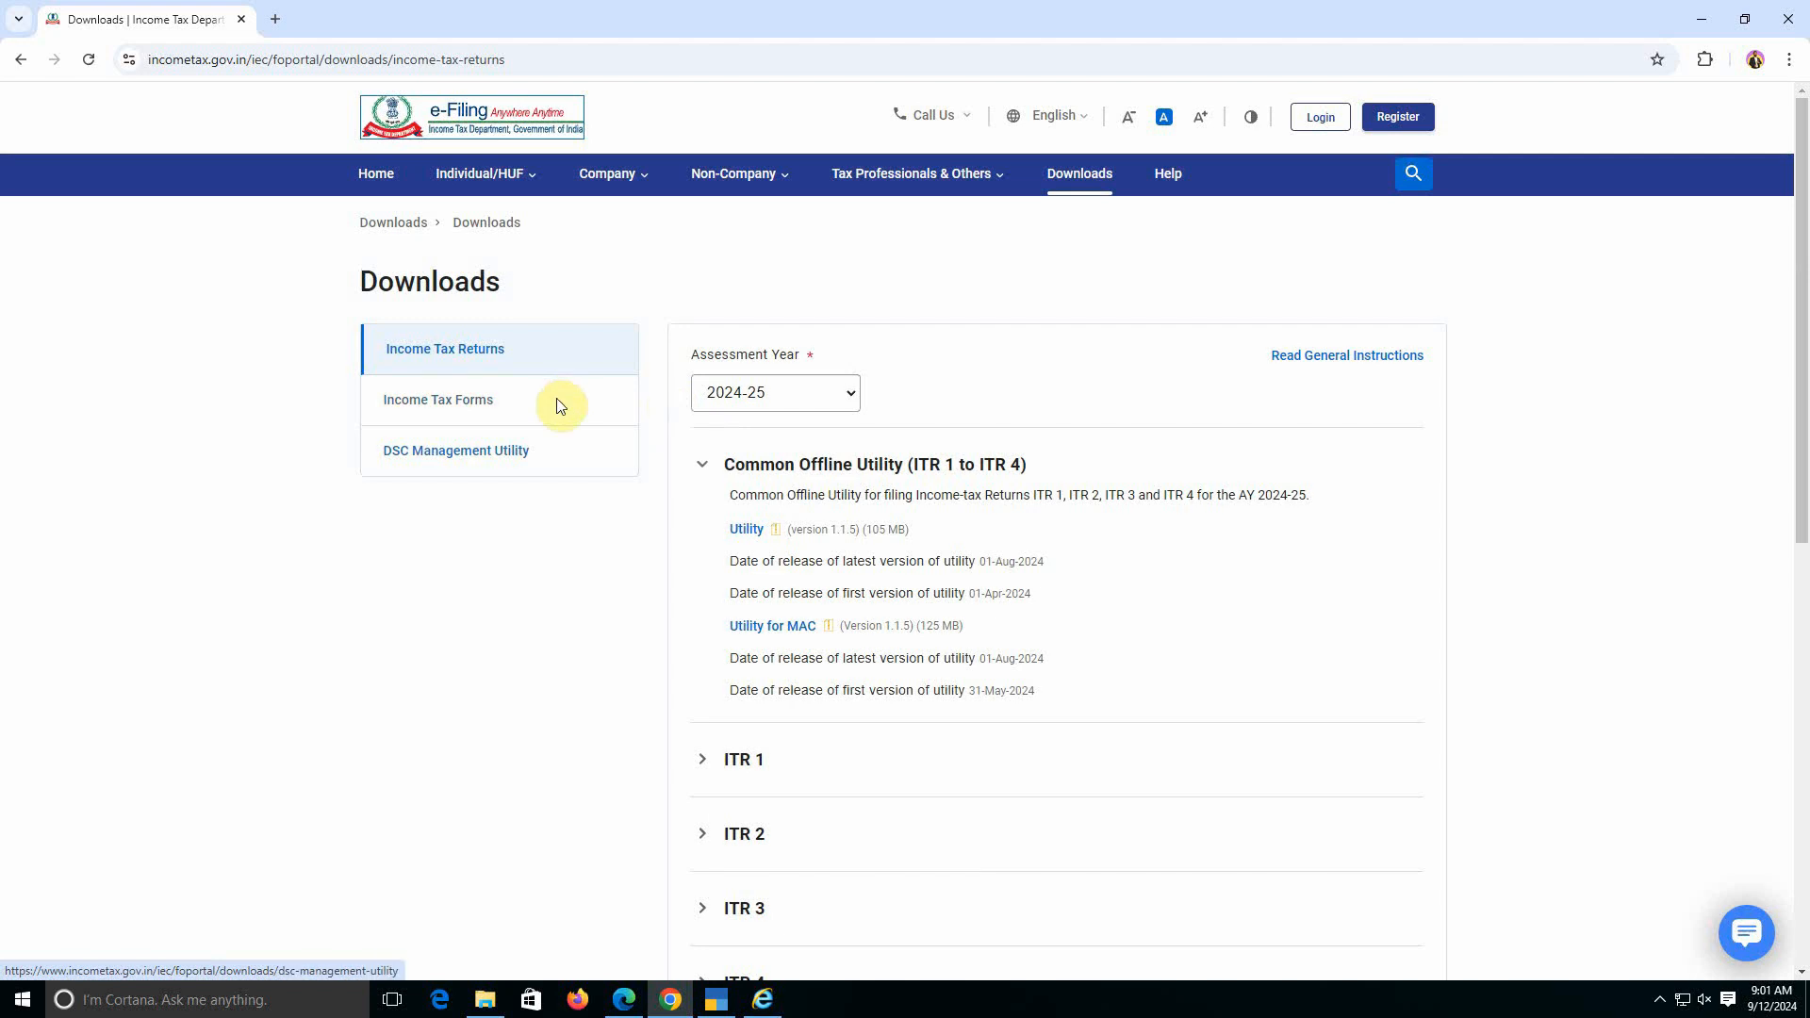
left_click(491, 411)
Download the Form Utility for Form 3CA-3CD and 3CB-3CD and check the download's progress.
scroll(1019, 525, "down", 3)
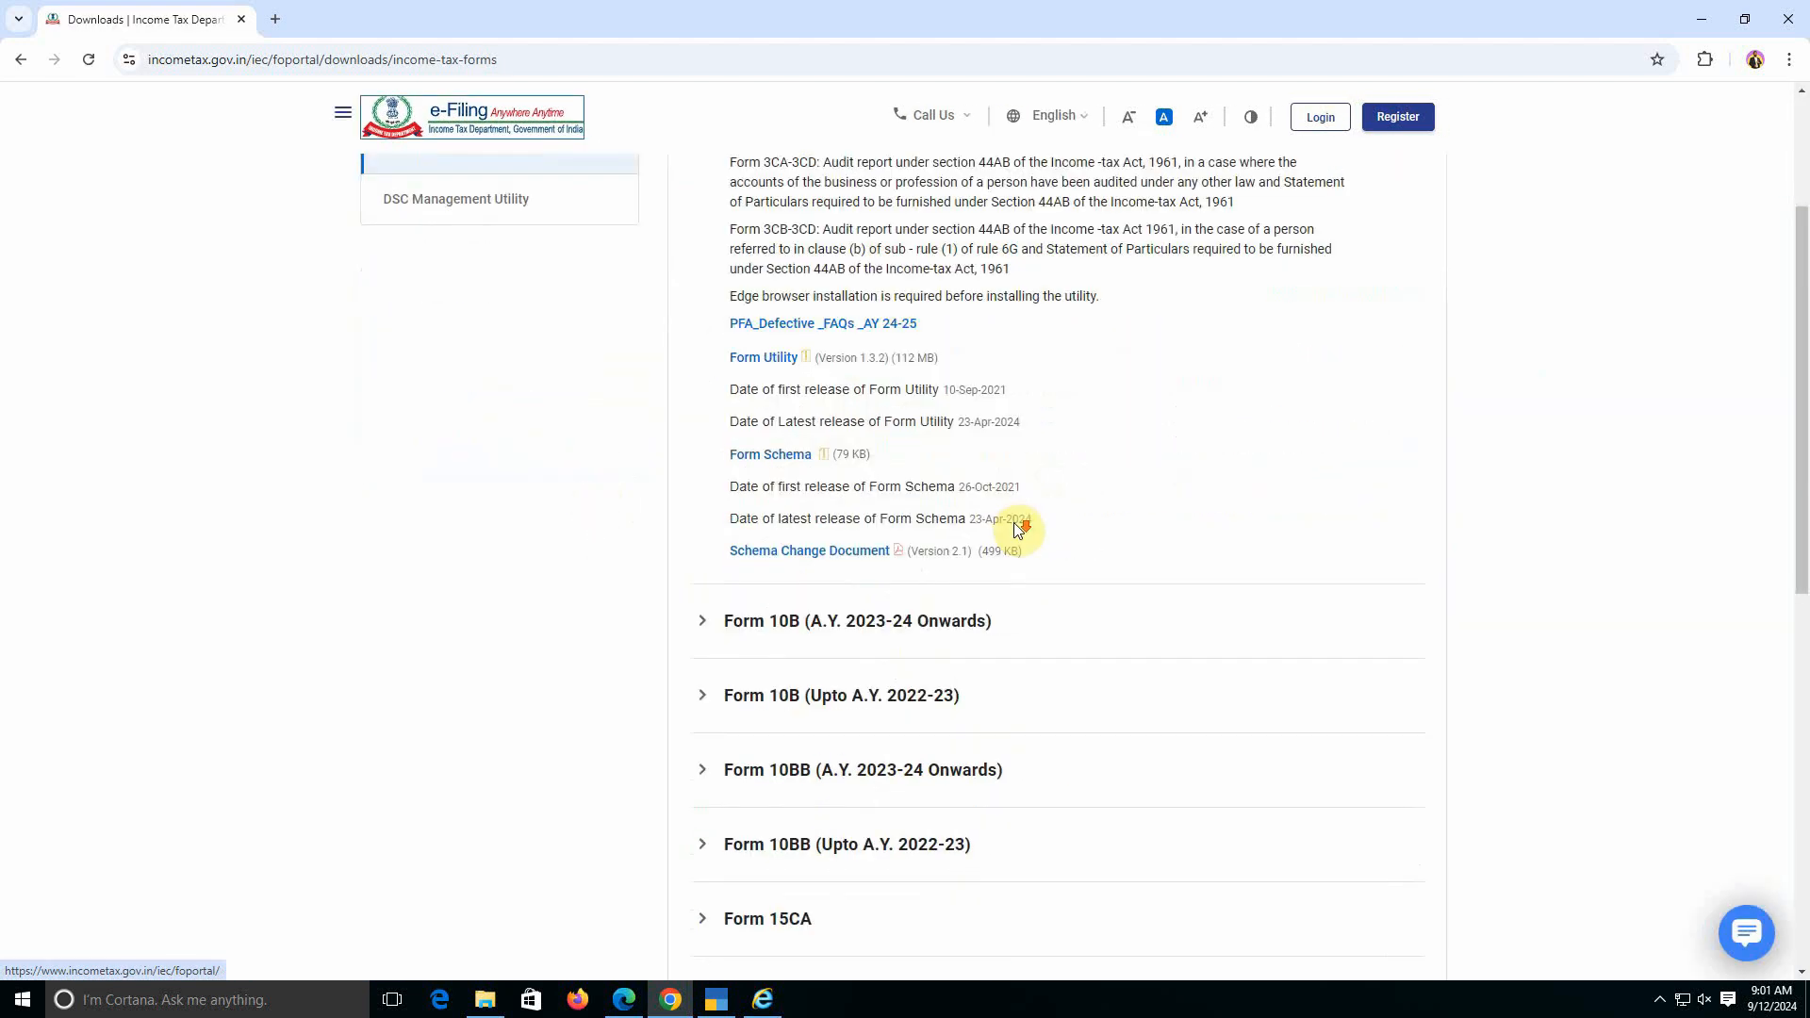
scroll(1018, 525, "up", 3)
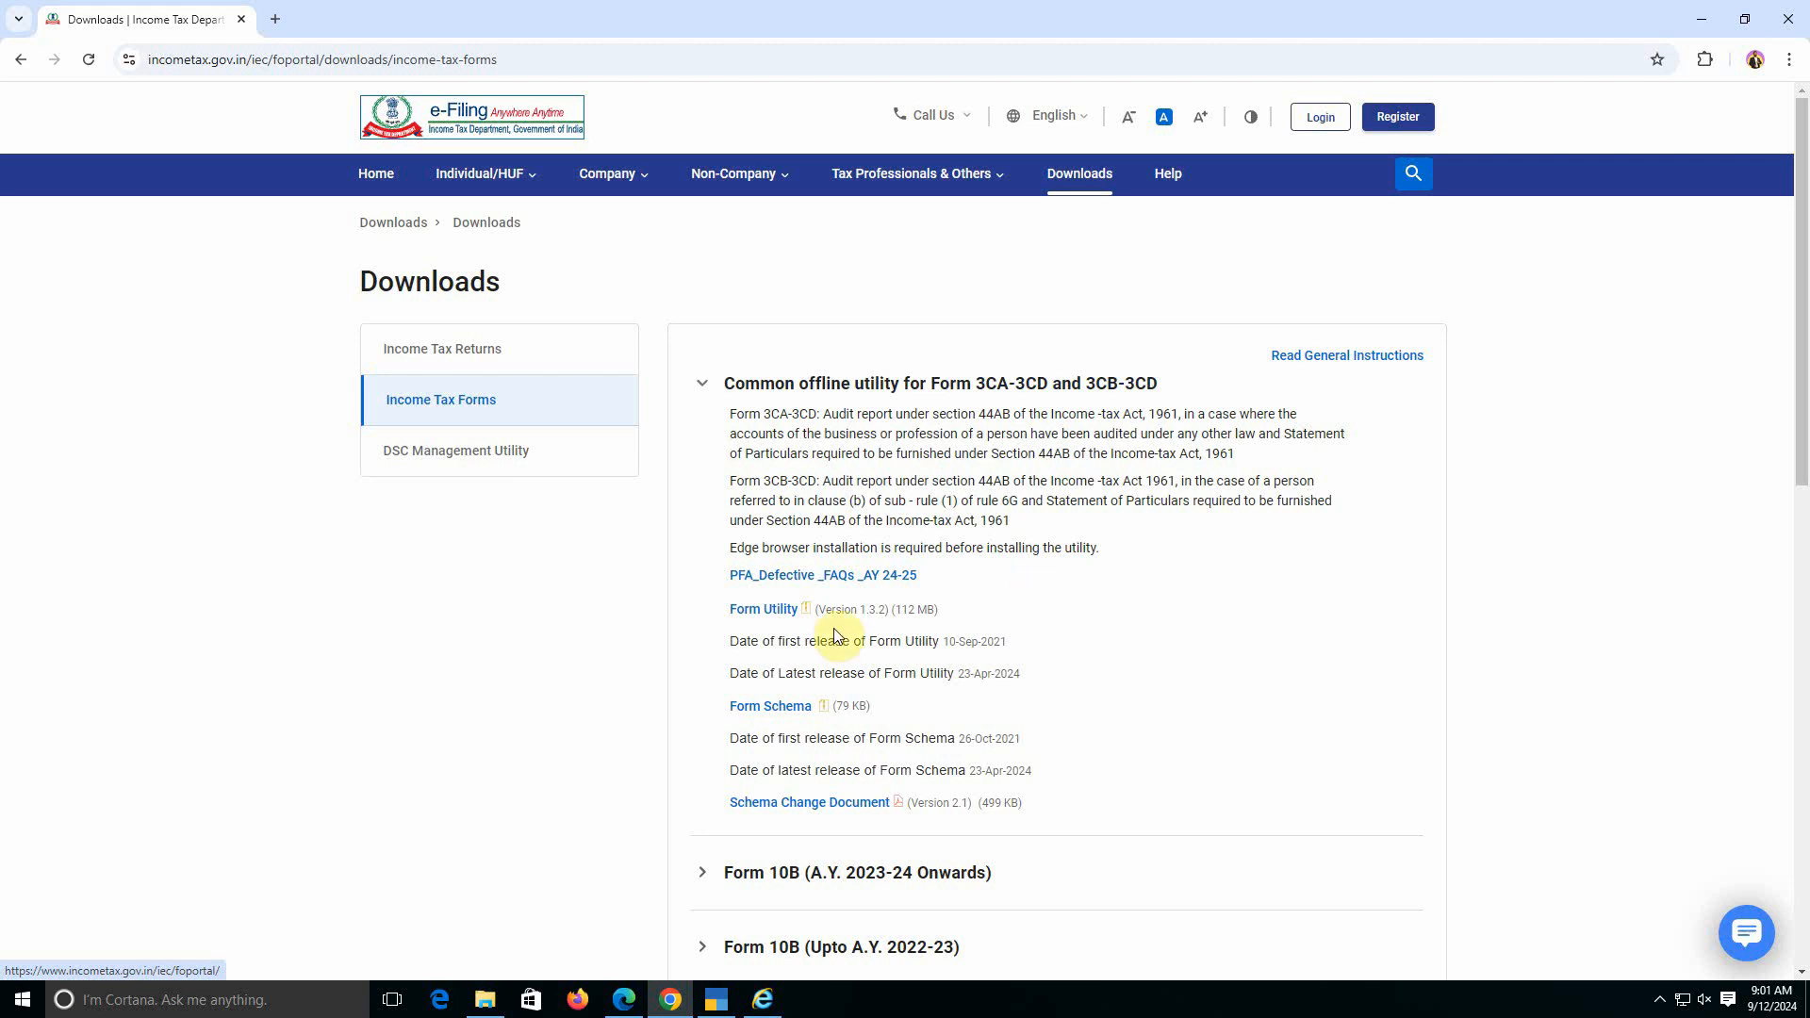
left_click(750, 612)
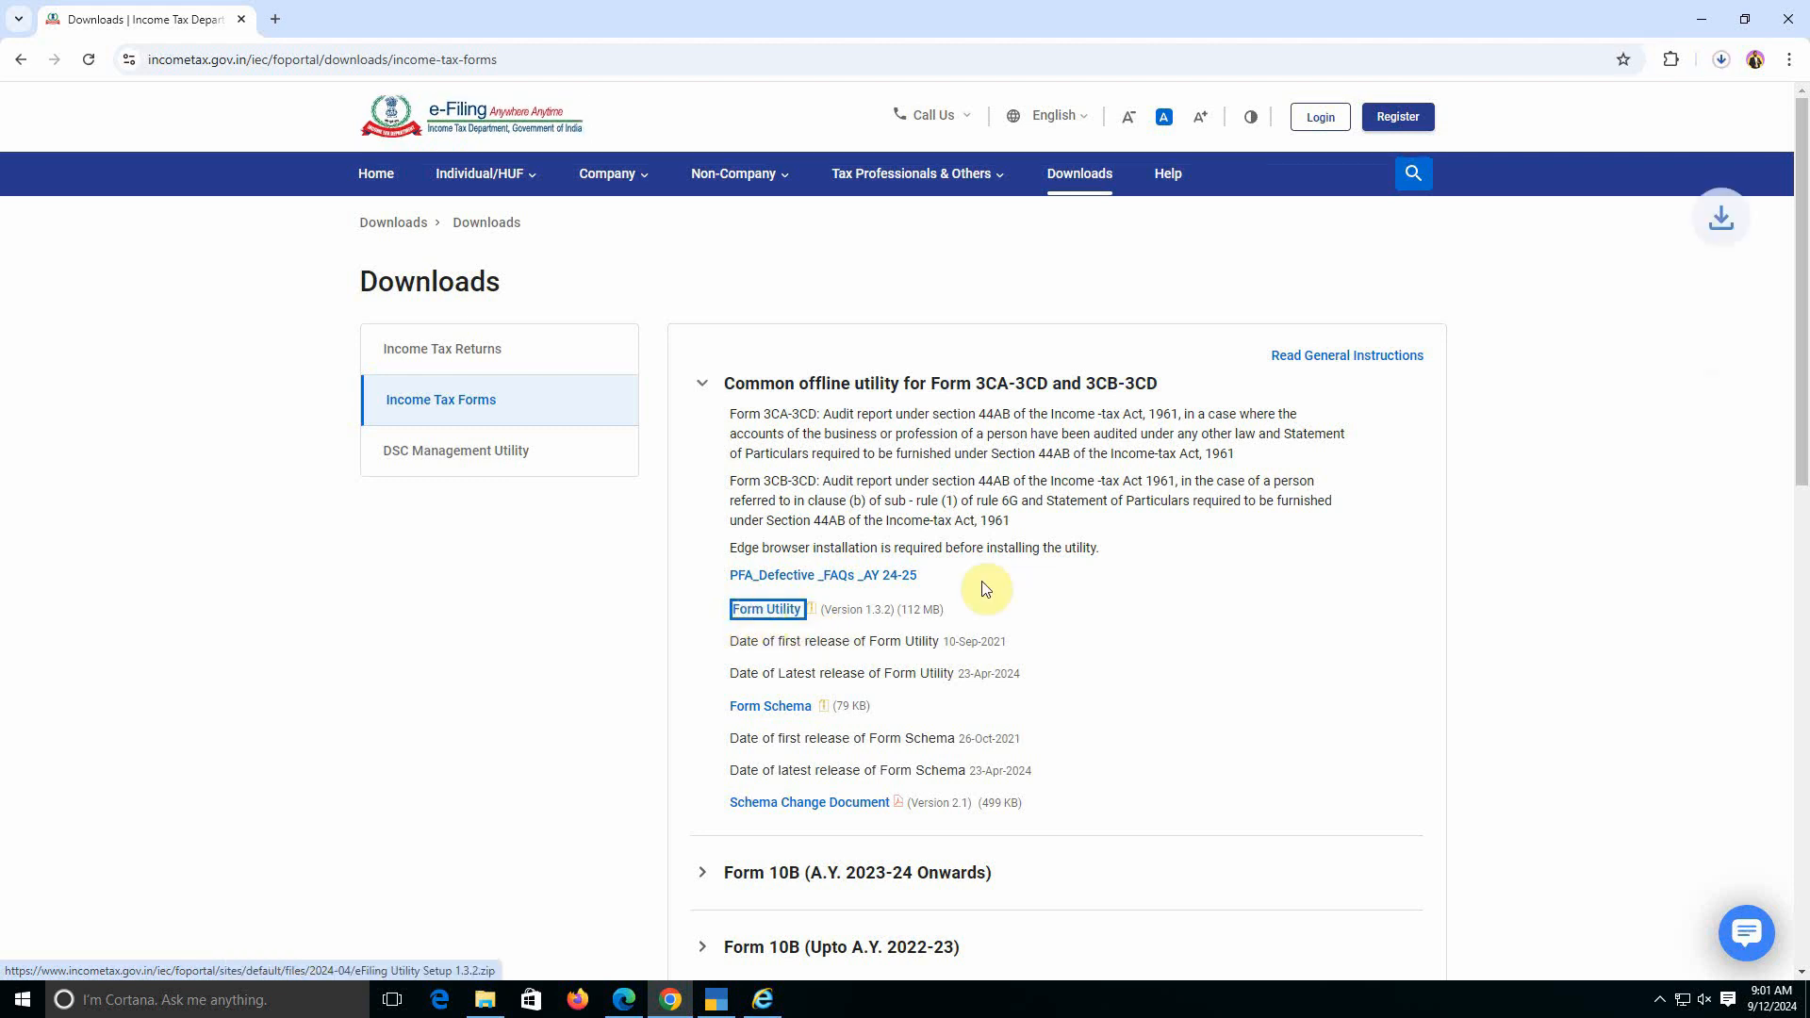
left_click(1722, 59)
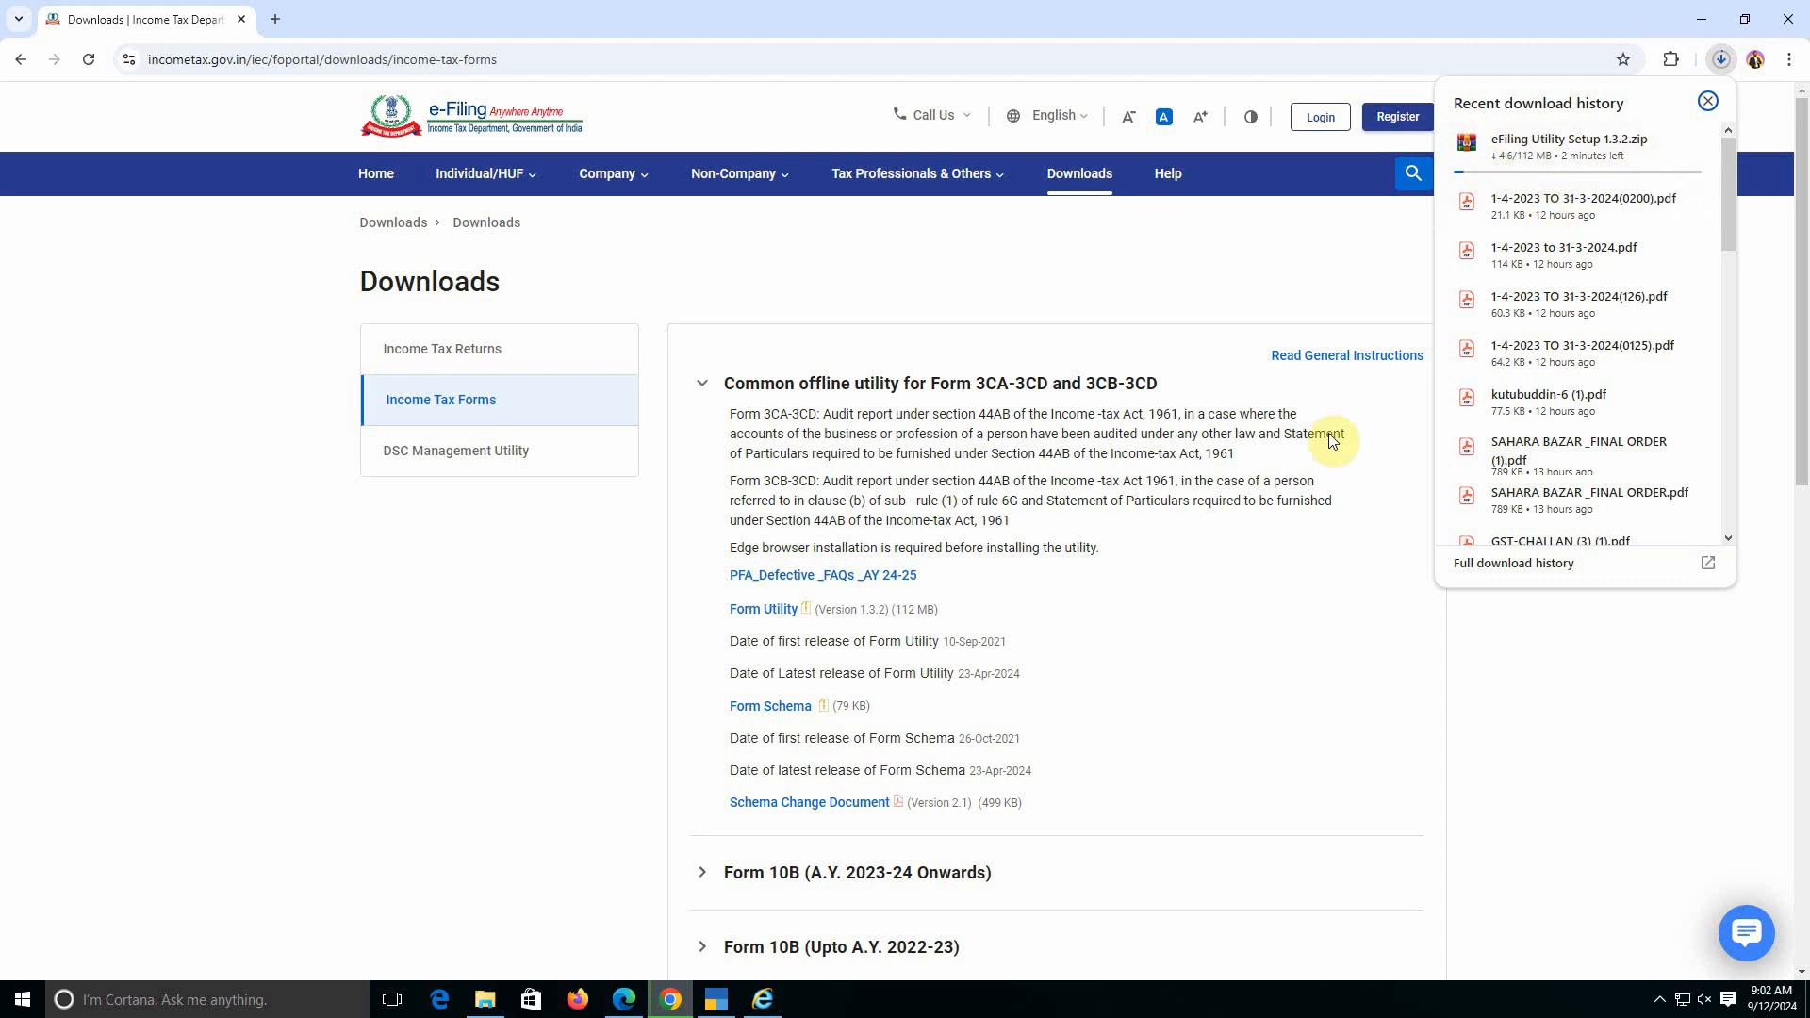
left_click(1252, 622)
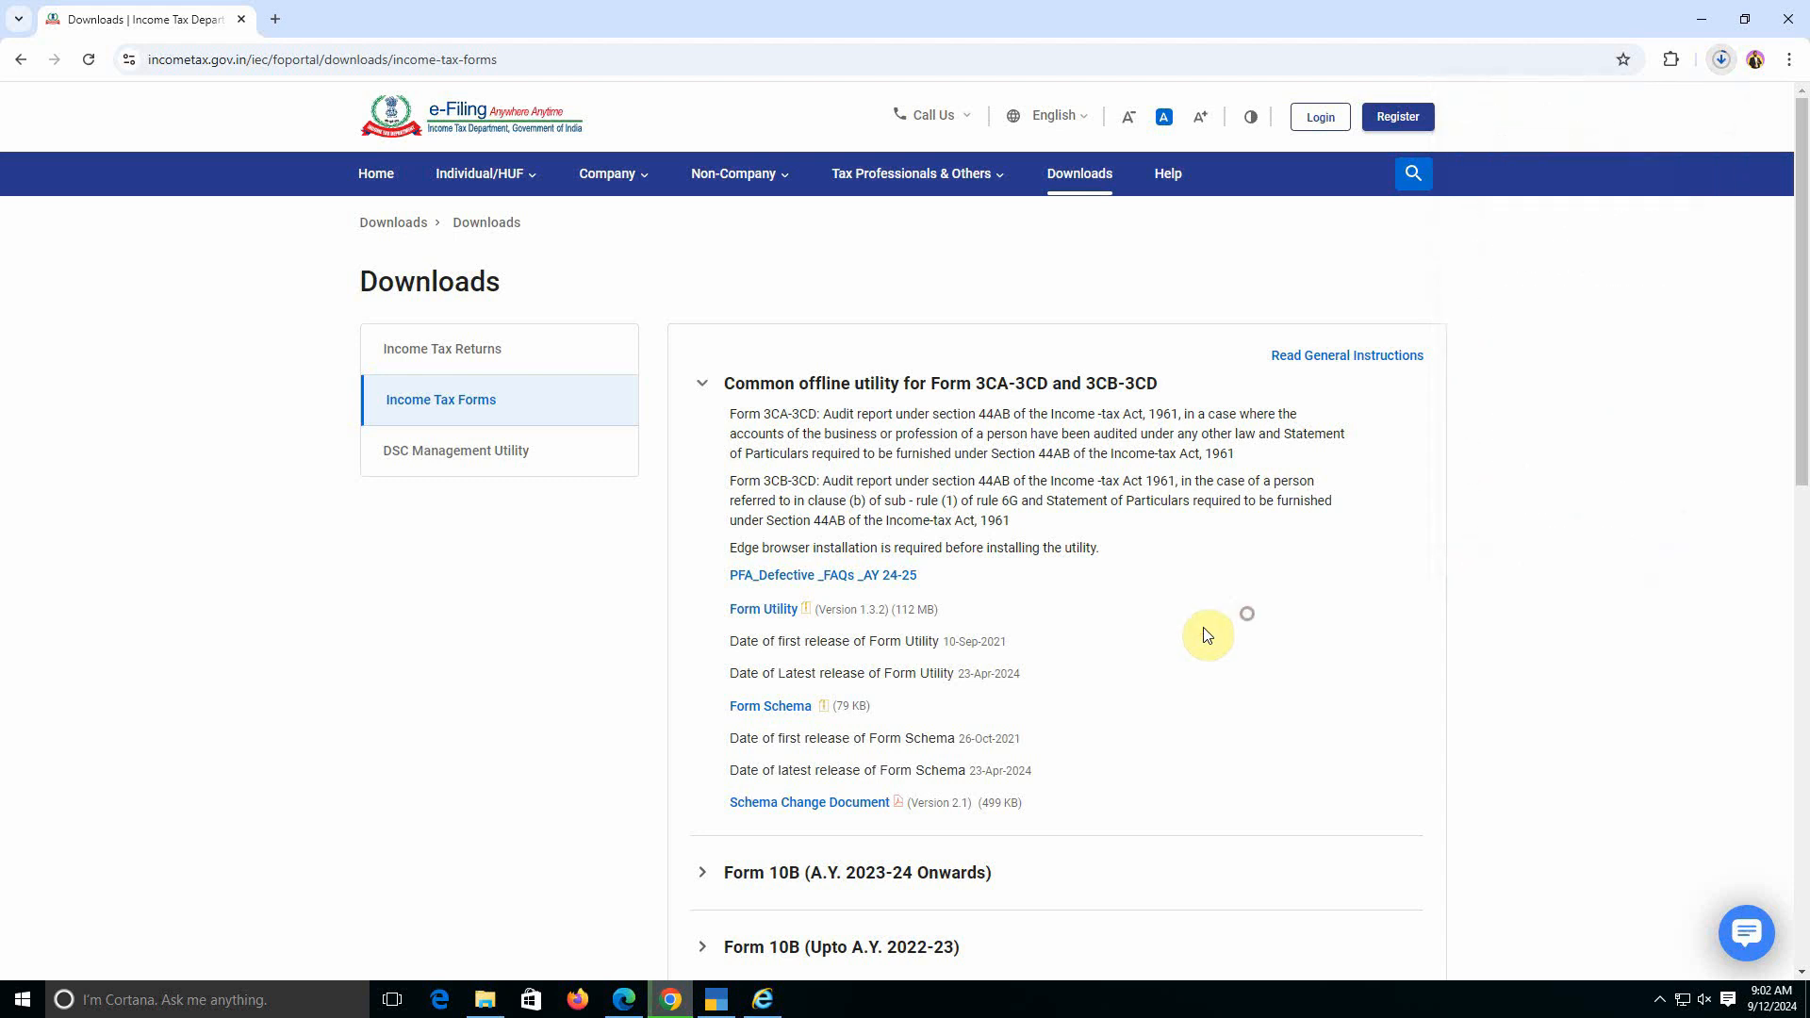
Switch to File Explorer and inspect the available actions for the eFiling Utility Setup 1.3.2 installer.
left_click(484, 999)
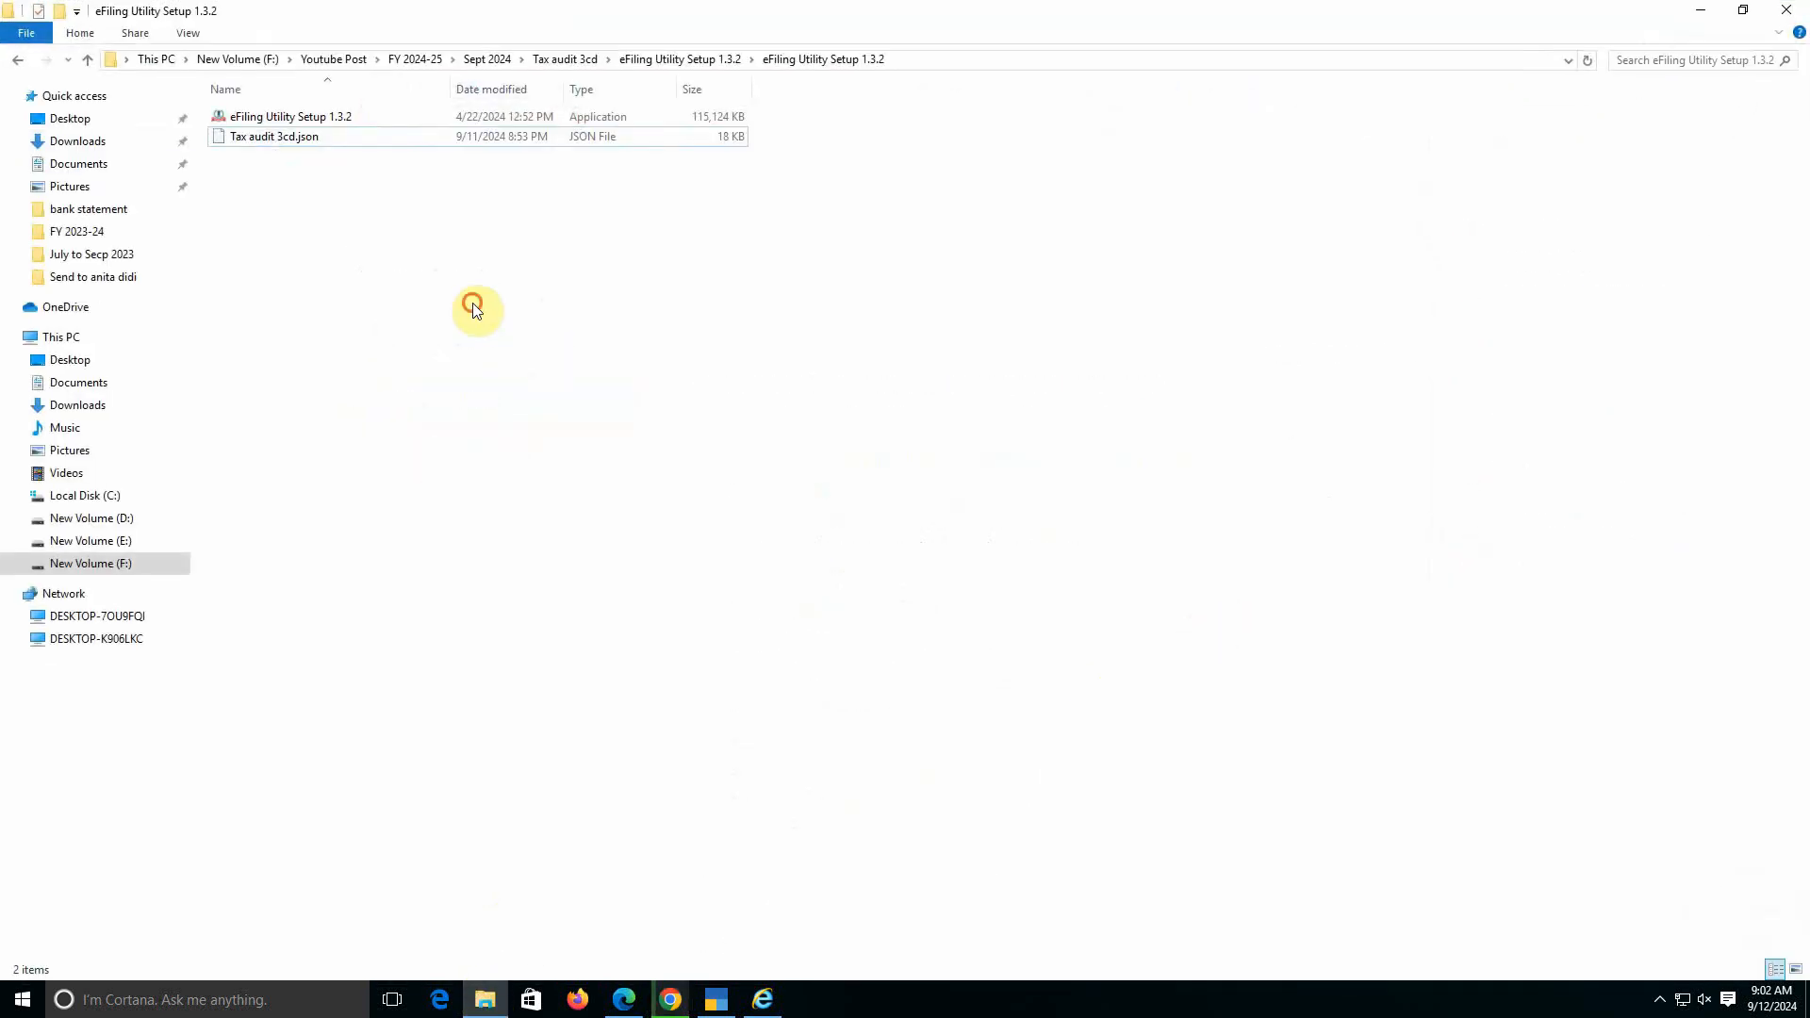
left_click(458, 338)
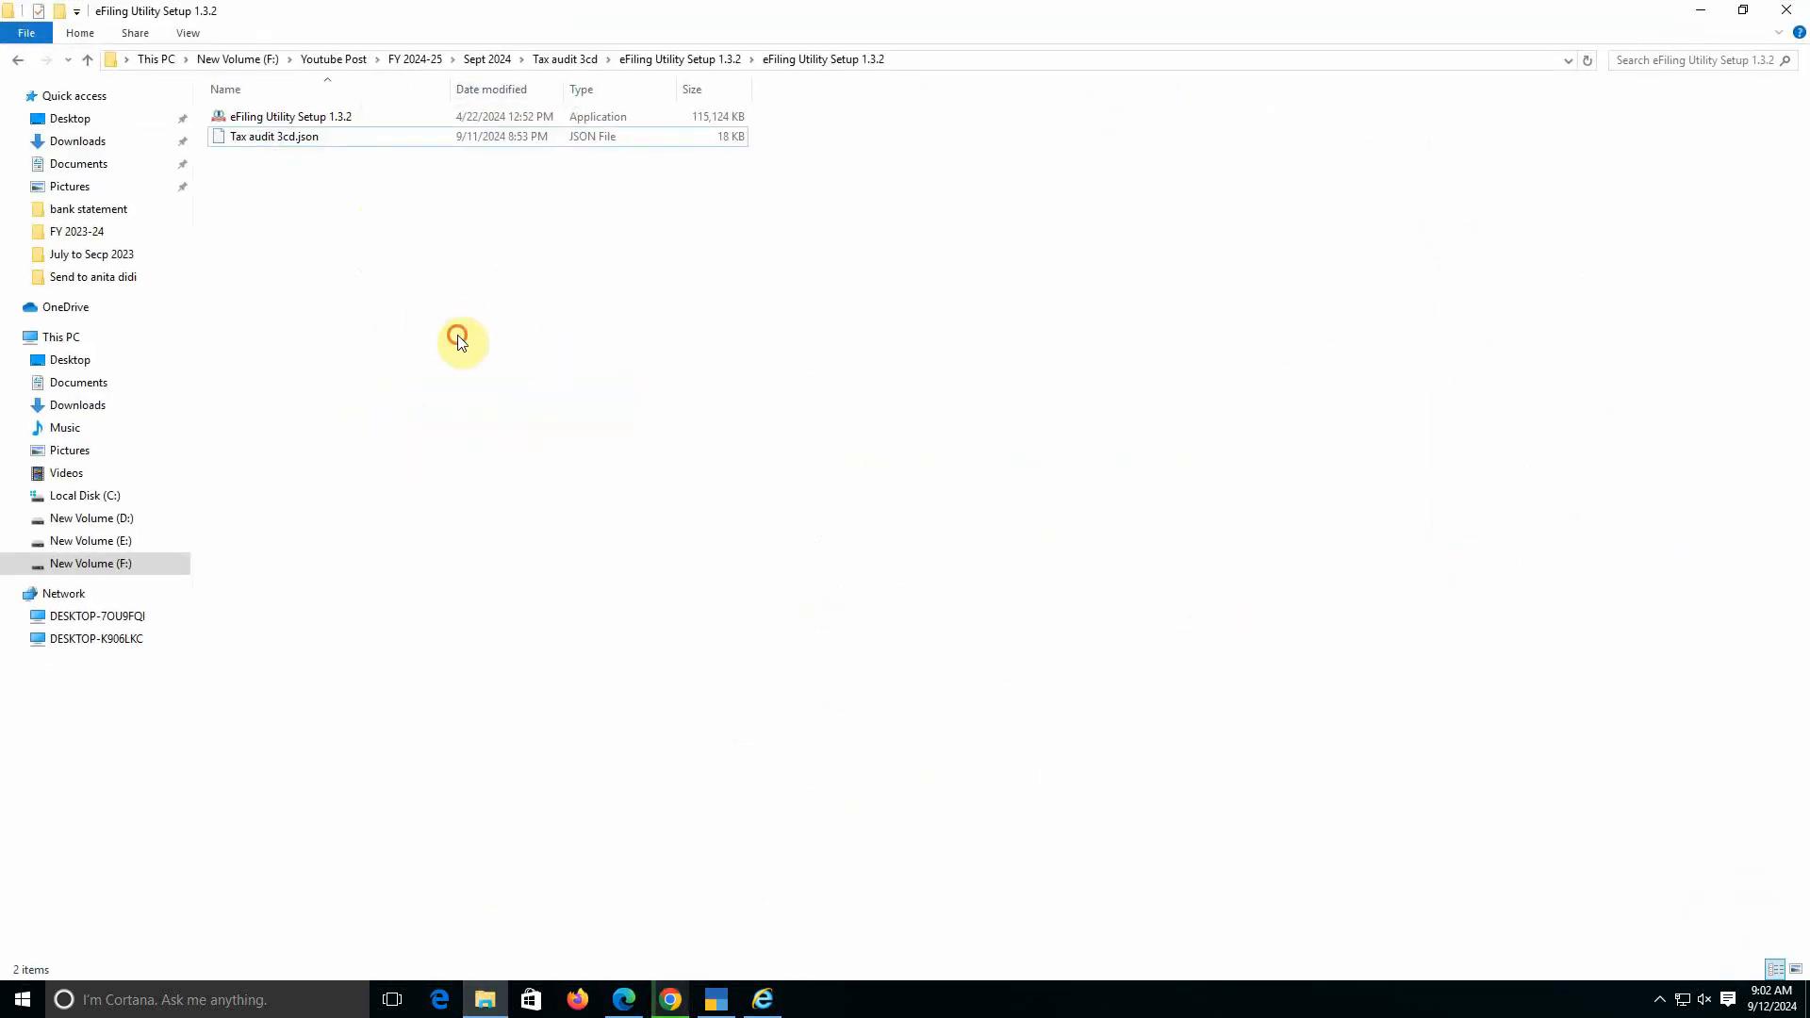
left_click(329, 113)
right_click(329, 115)
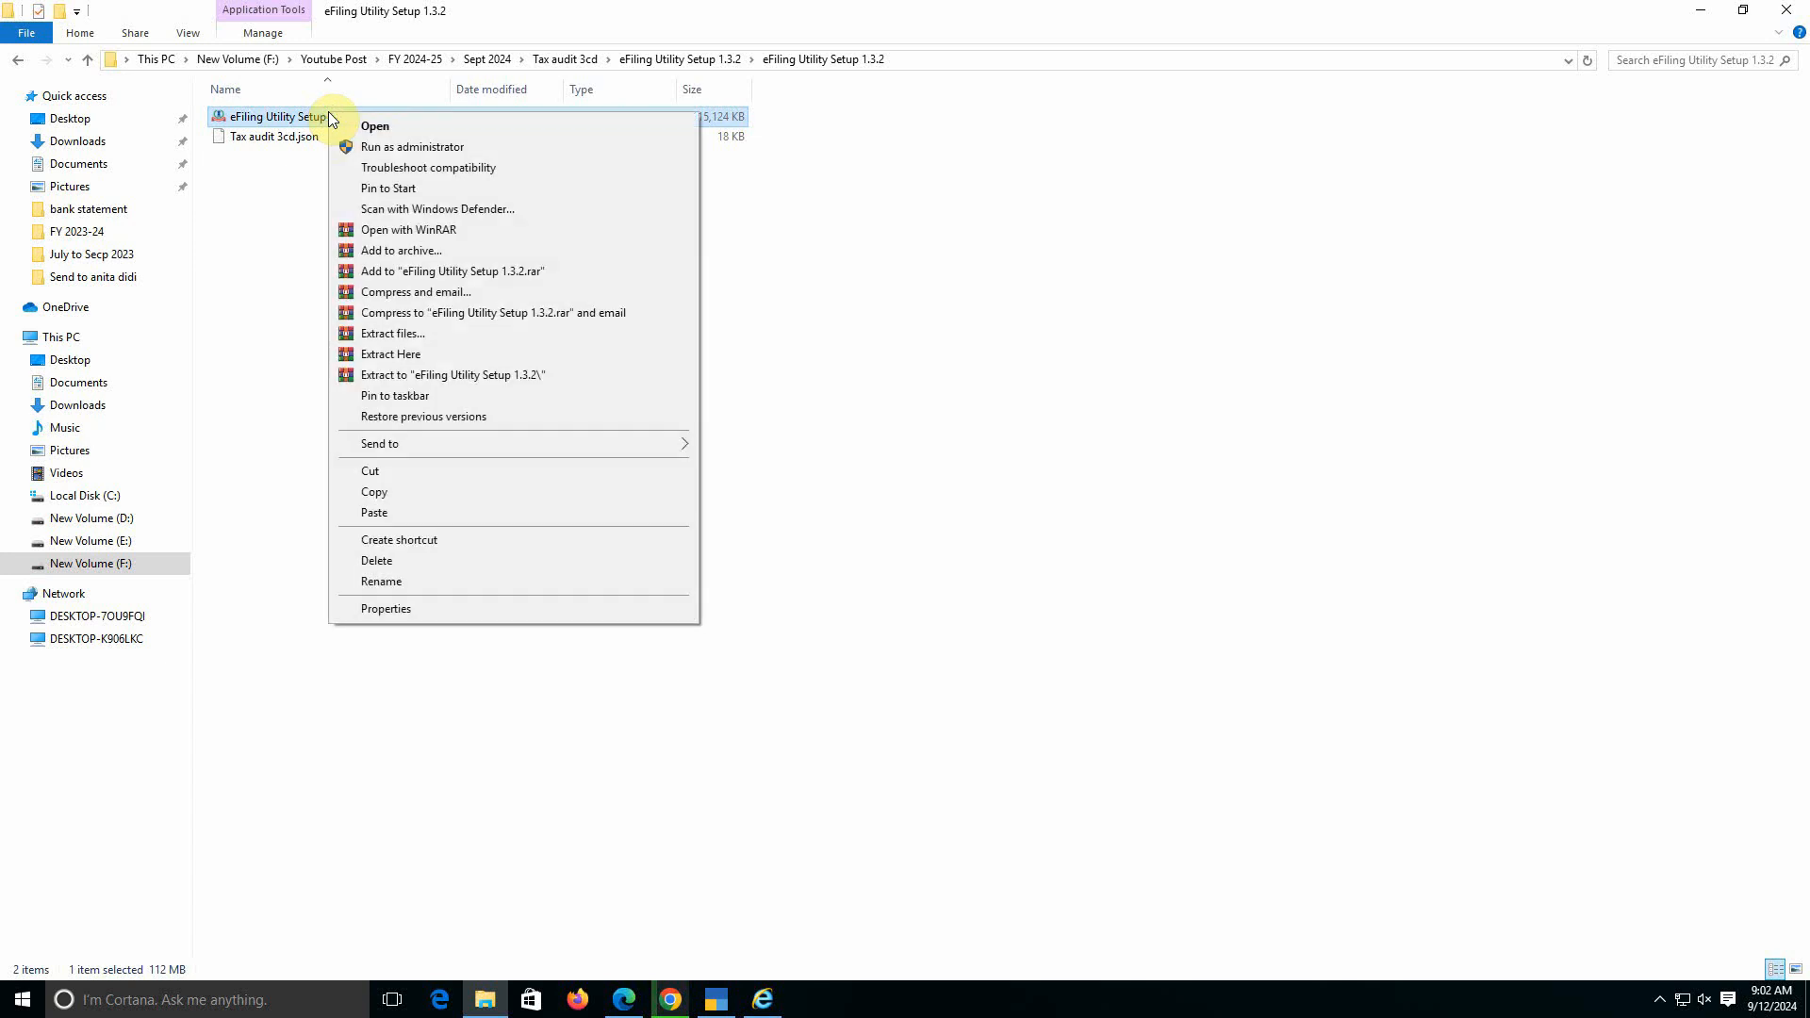
left_click(256, 322)
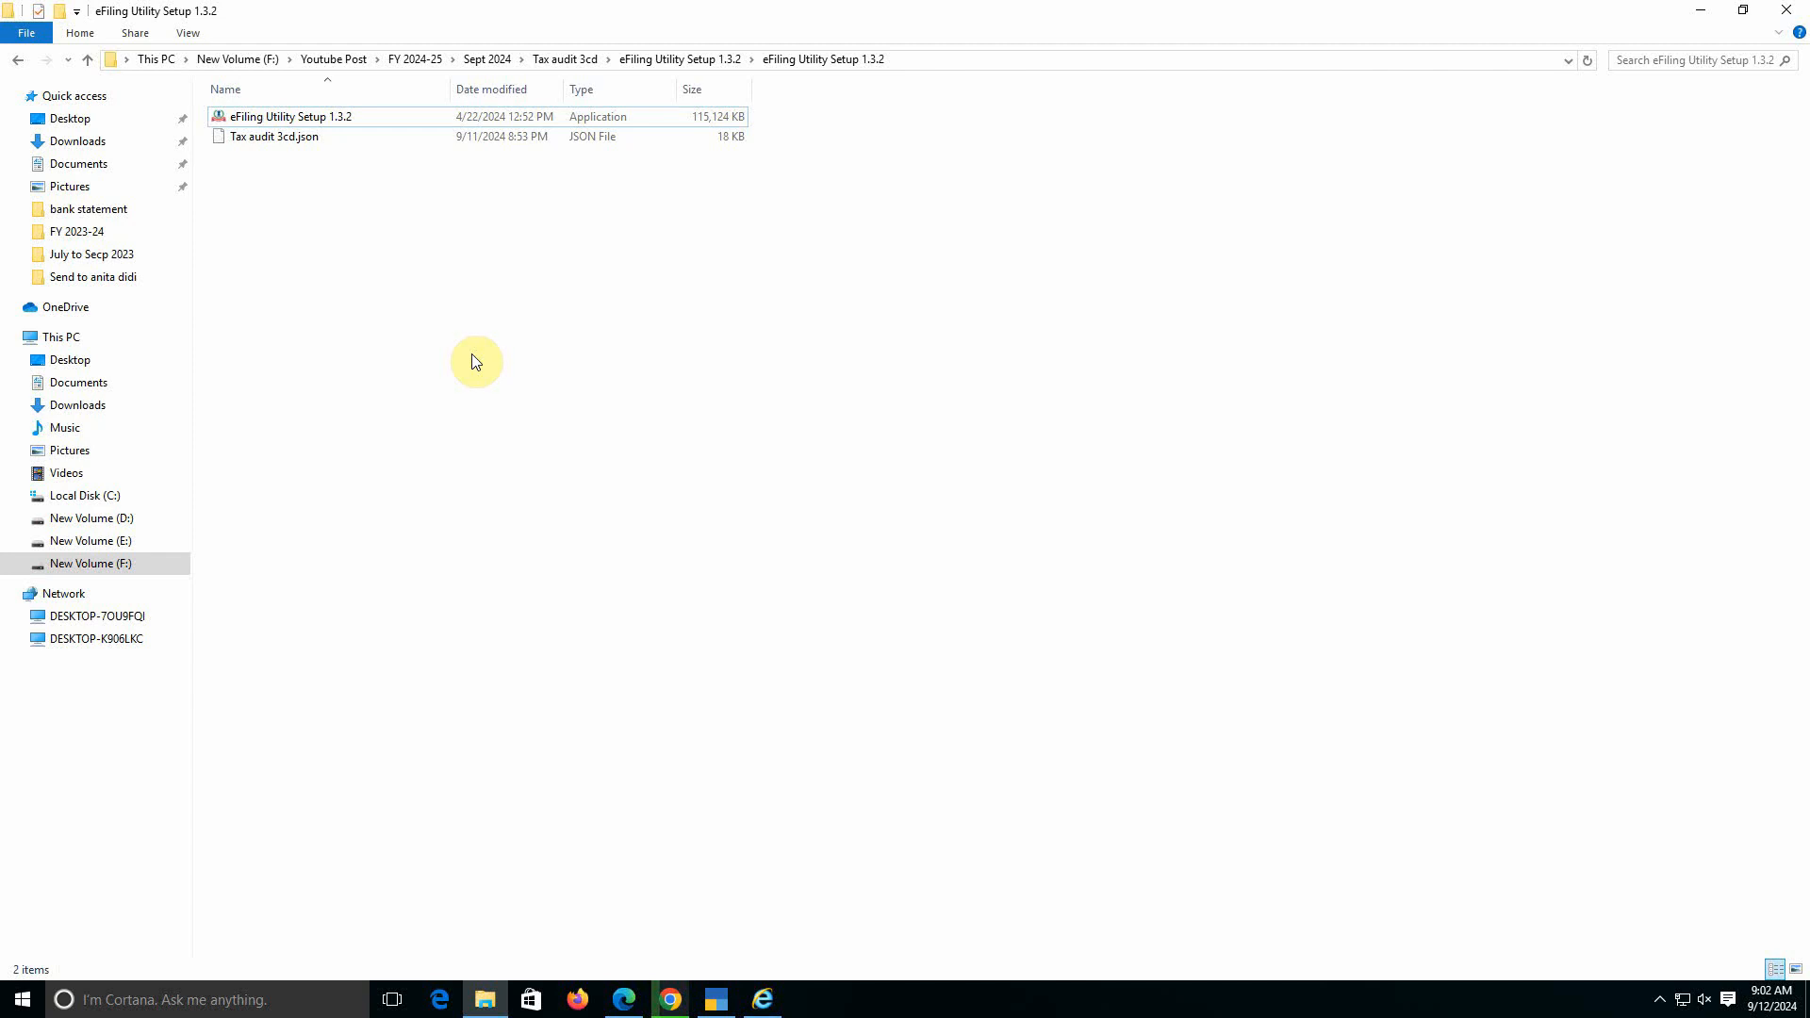
Minimize the open windows, switch to the ITDe-Filing-Forms desktop utility and continue to its list of forms.
left_click(1701, 12)
left_click(1710, 16)
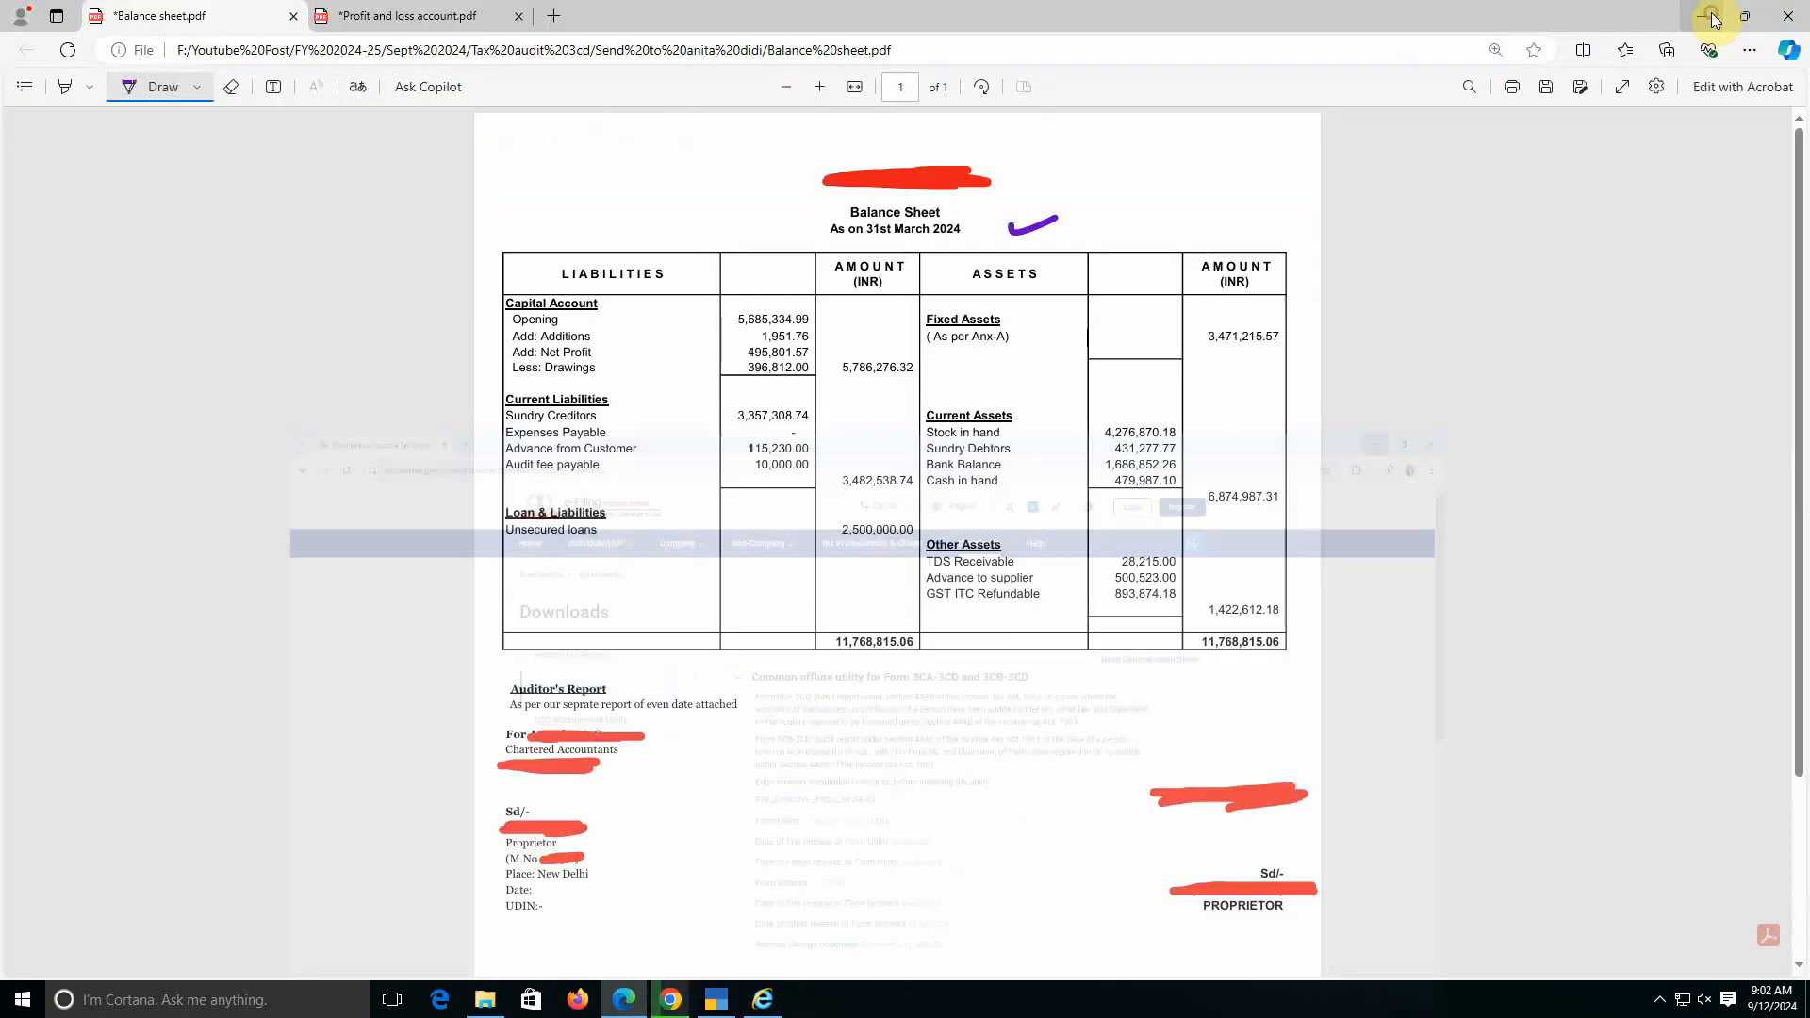
left_click(1713, 17)
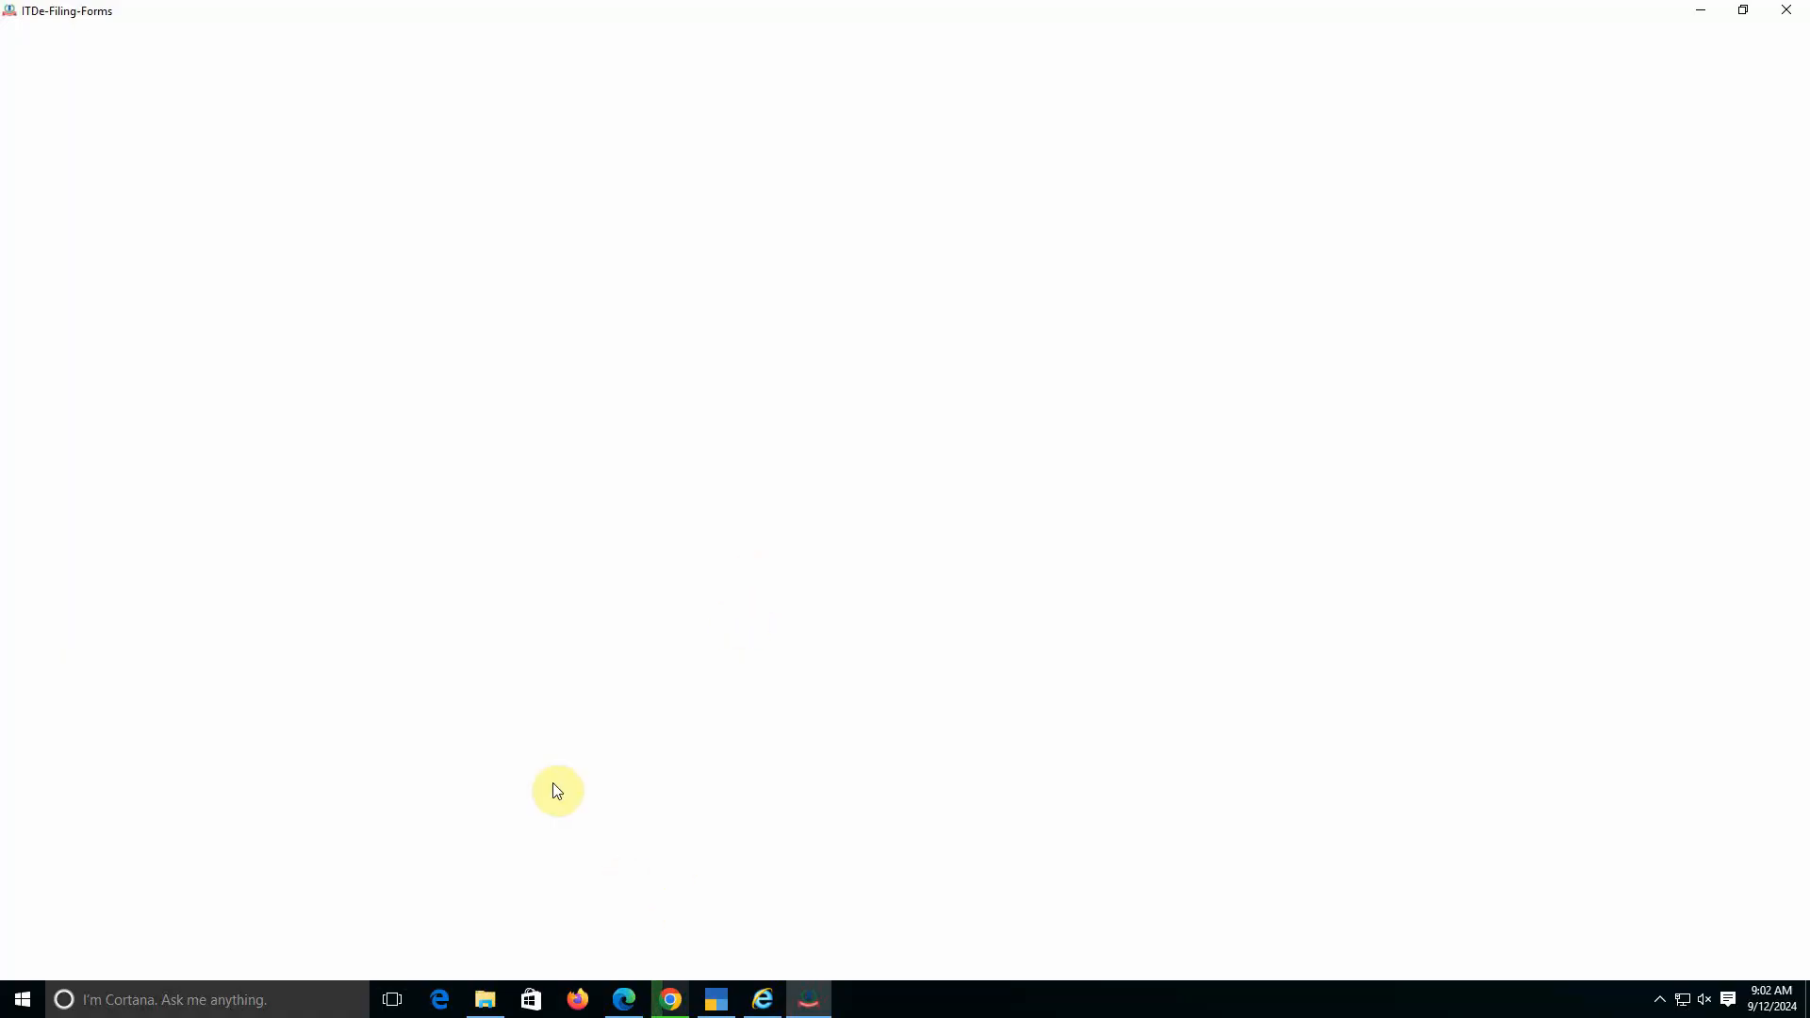
left_click(485, 1000)
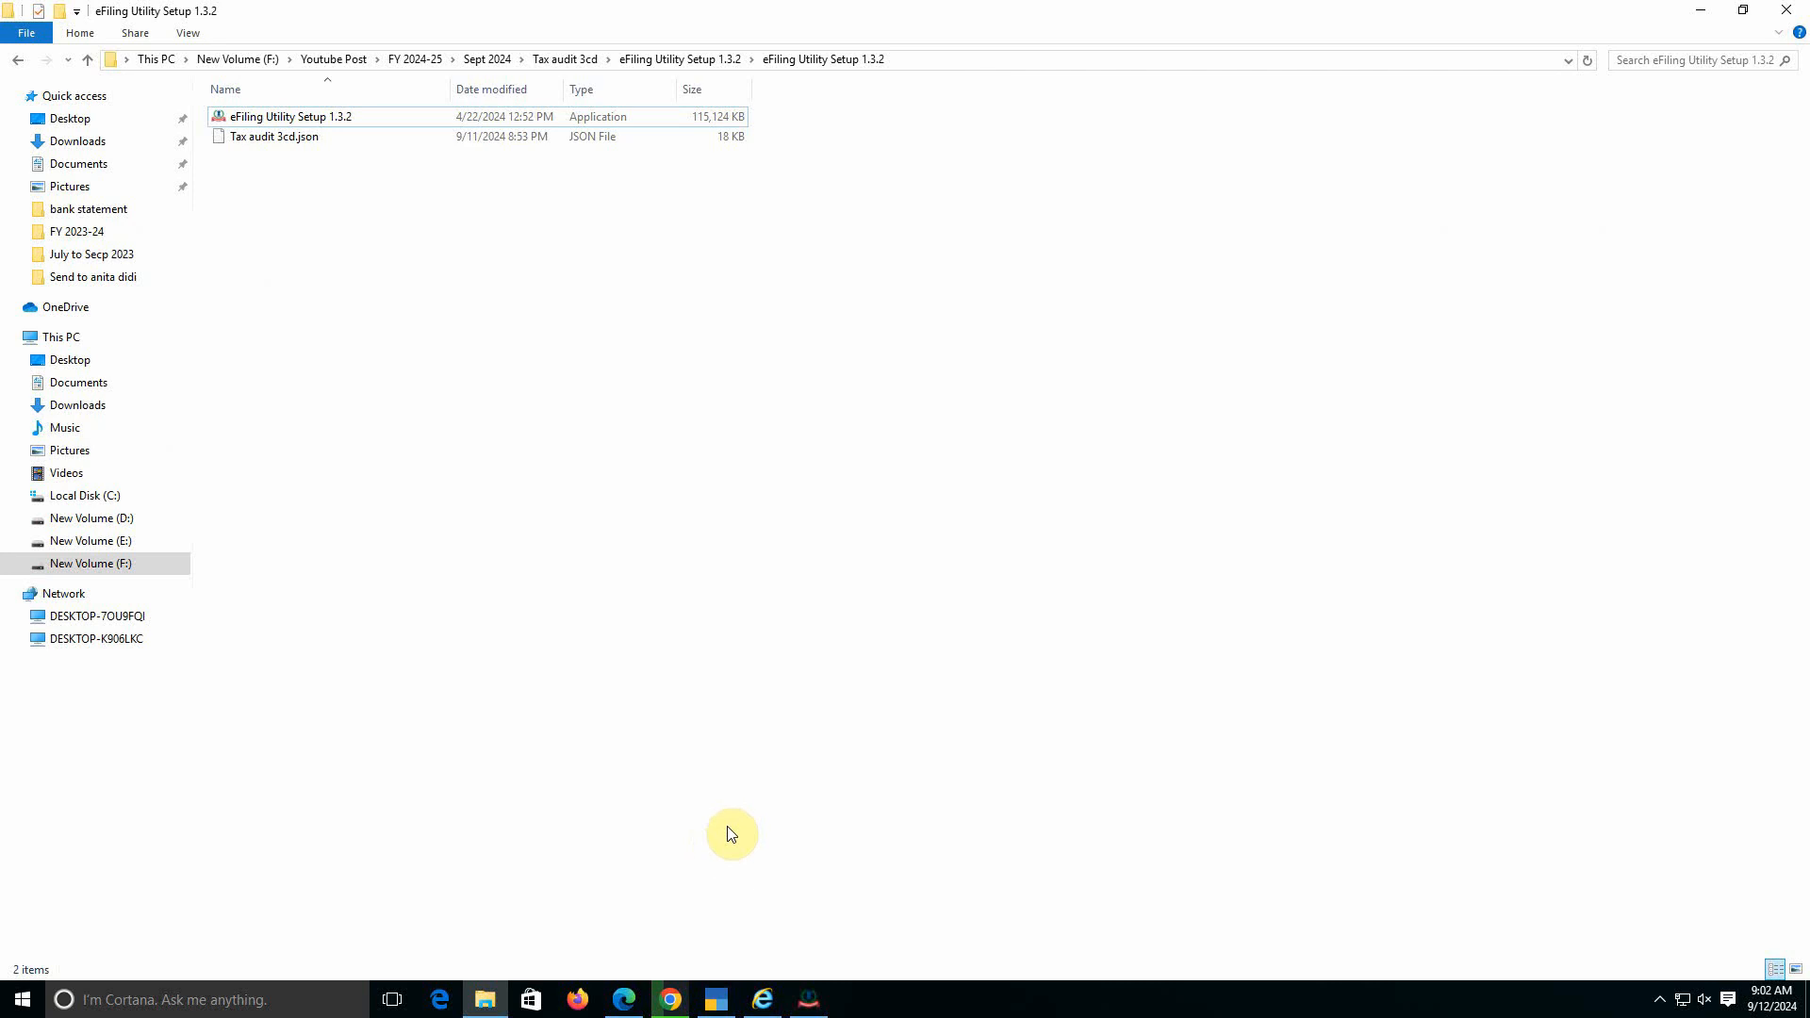
left_click(812, 1009)
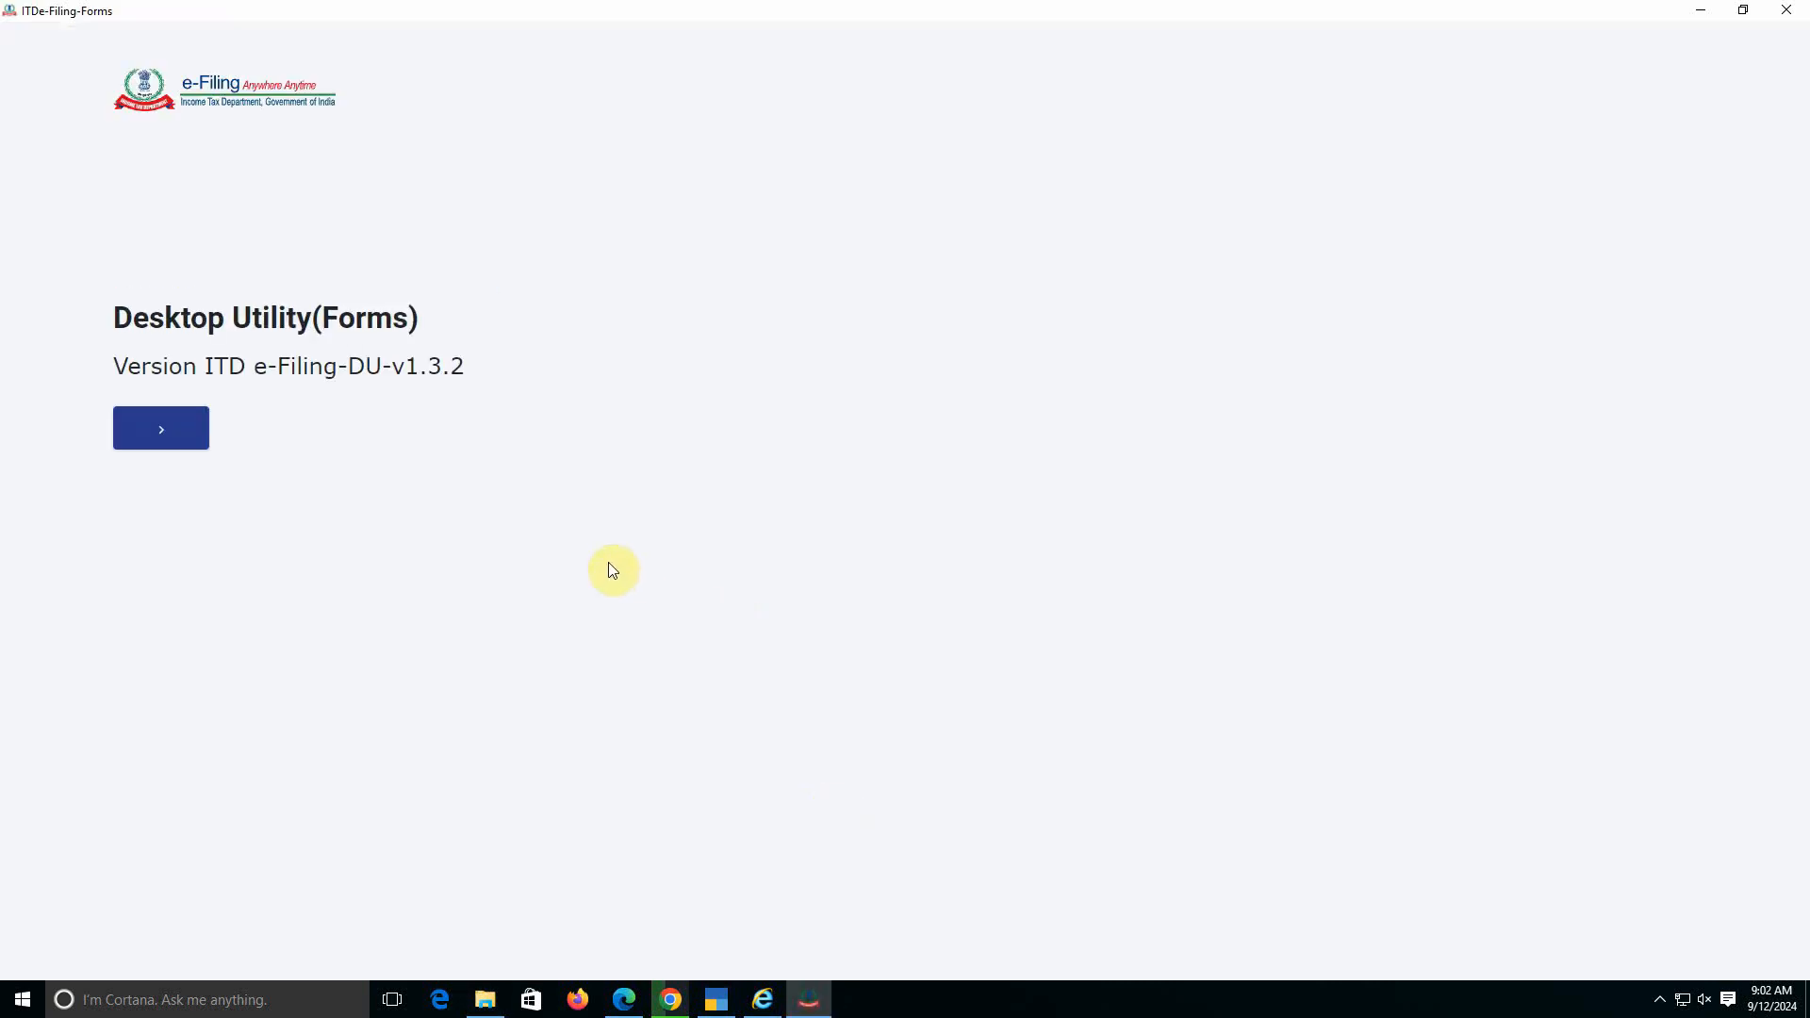
left_click(173, 443)
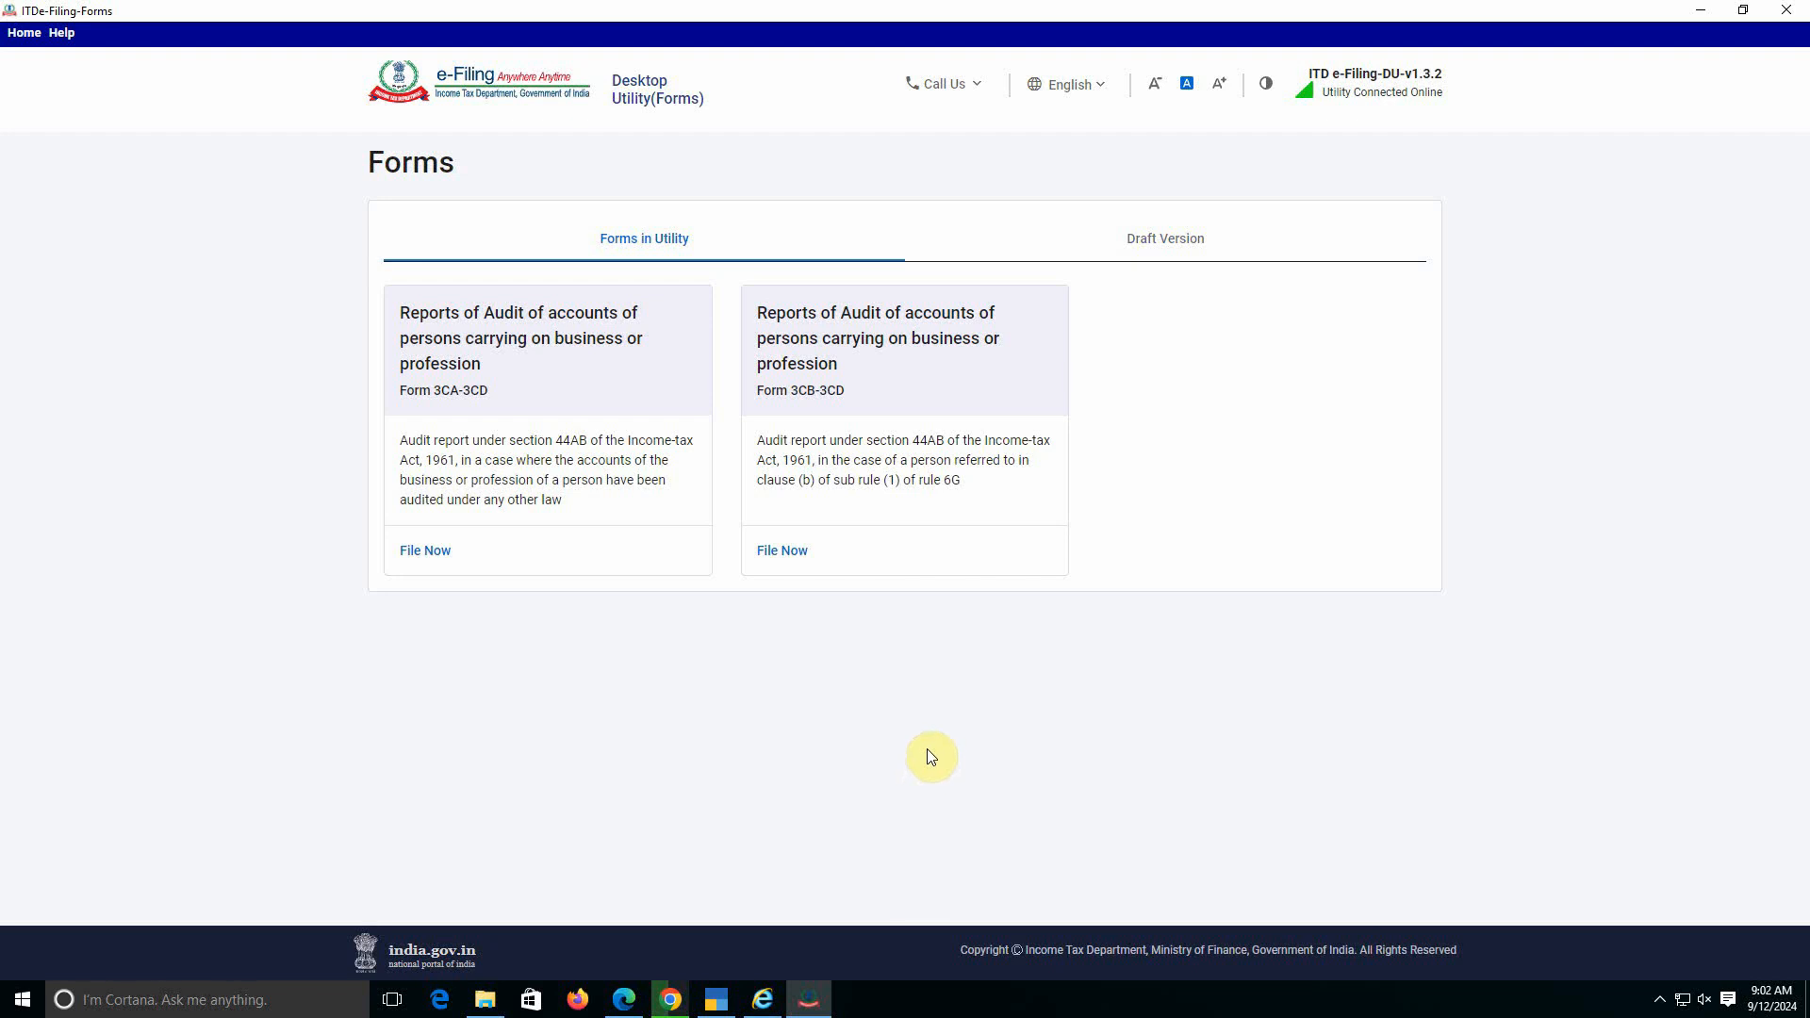
Start filing Form 3CB-3CD with the Import JSON option.
left_click(781, 551)
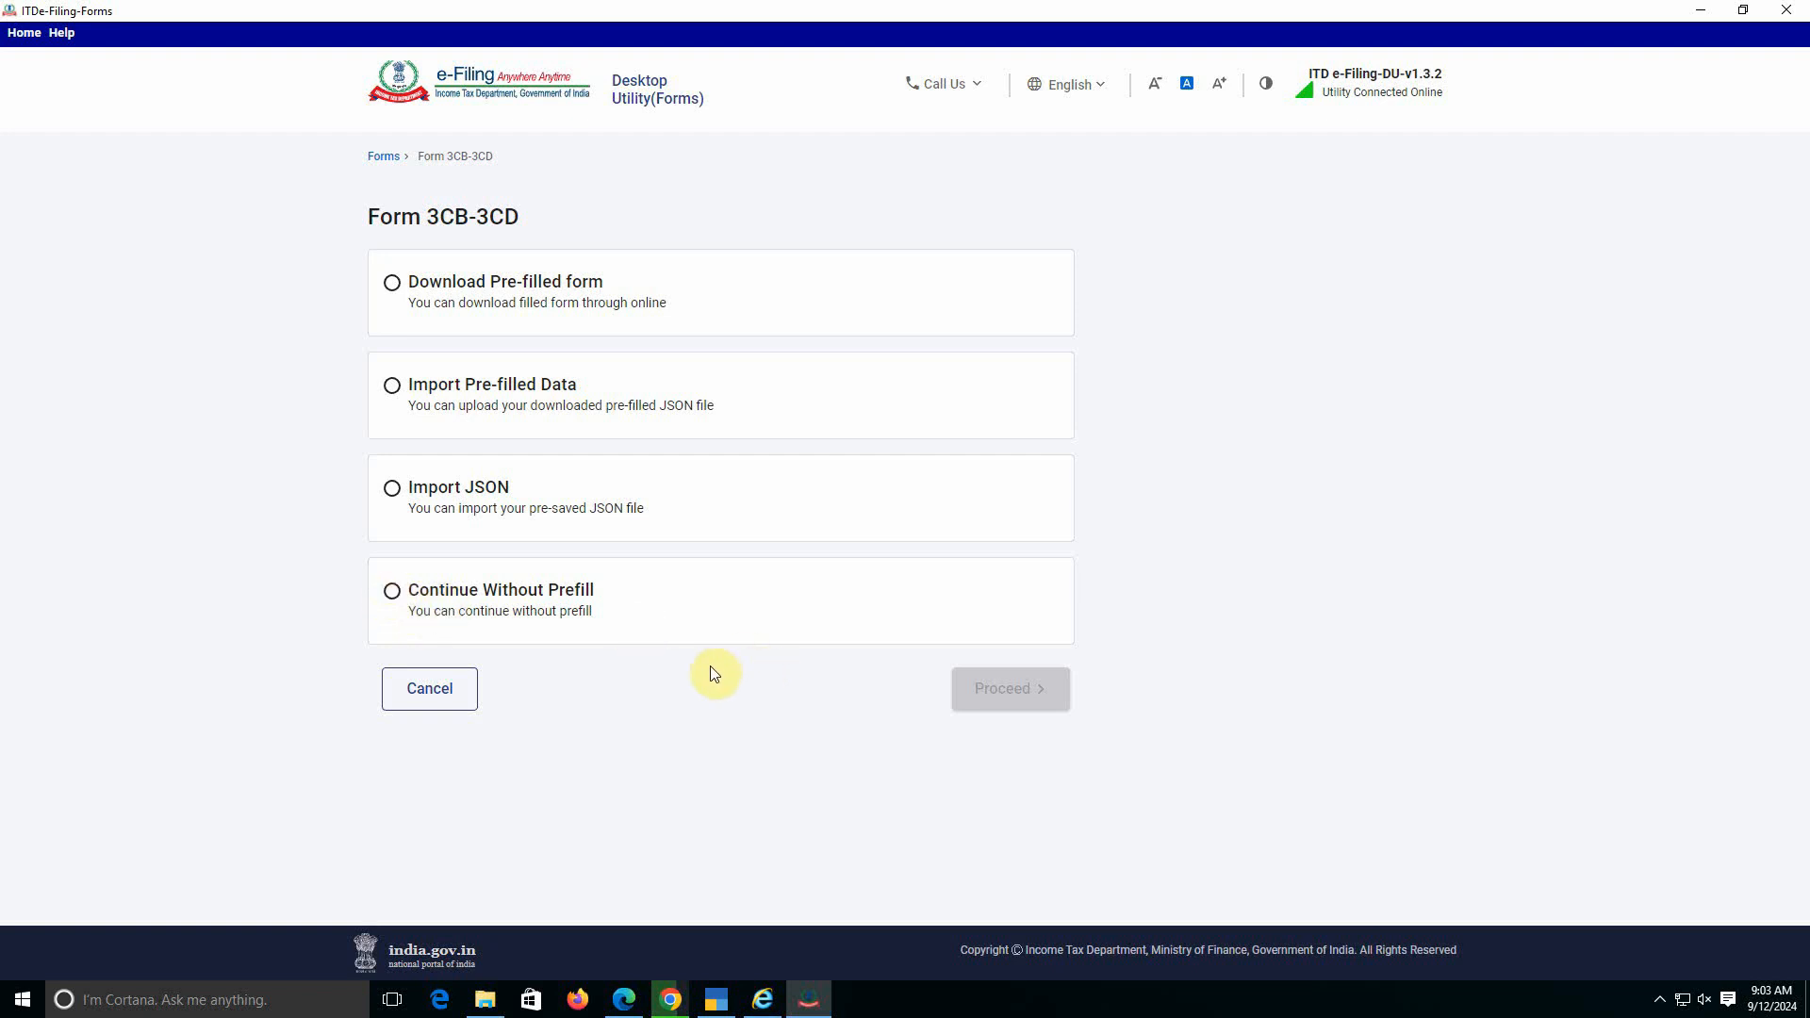
left_click(391, 487)
left_click(1035, 696)
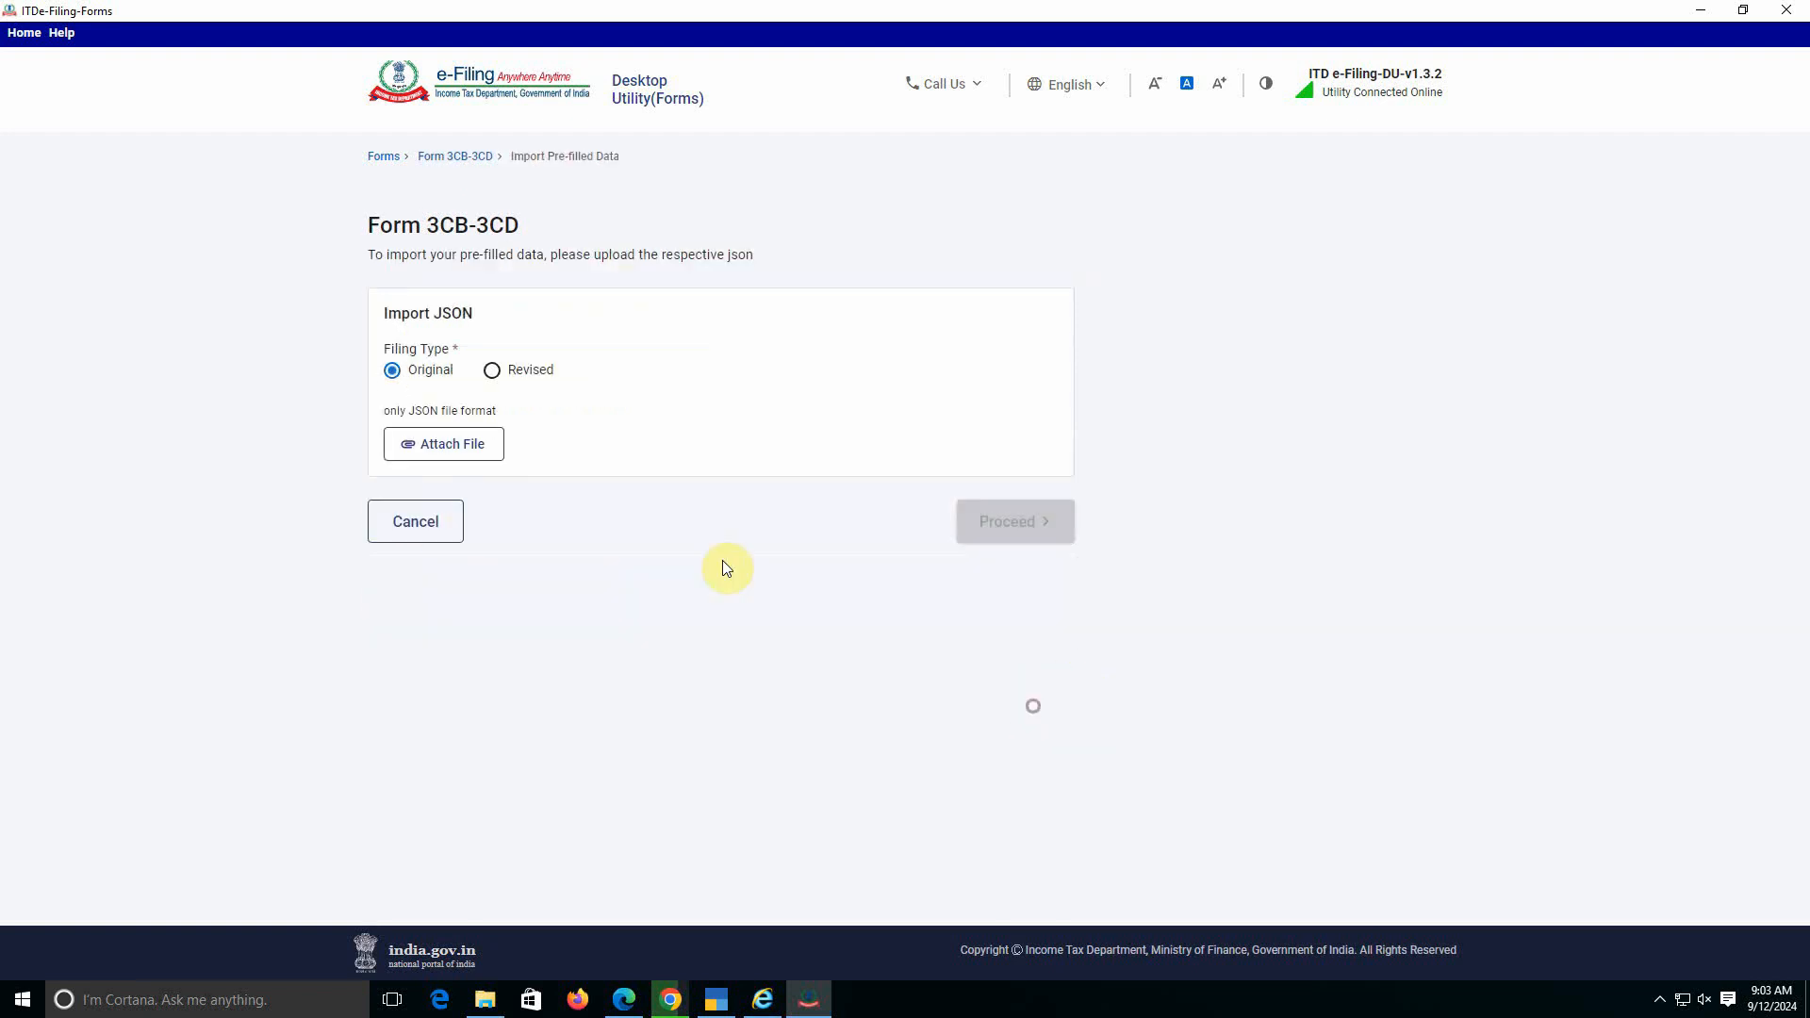
Import Tax audit 3cd.json as an Original filing and continue to the imported form summary.
left_click(451, 447)
left_click(241, 154)
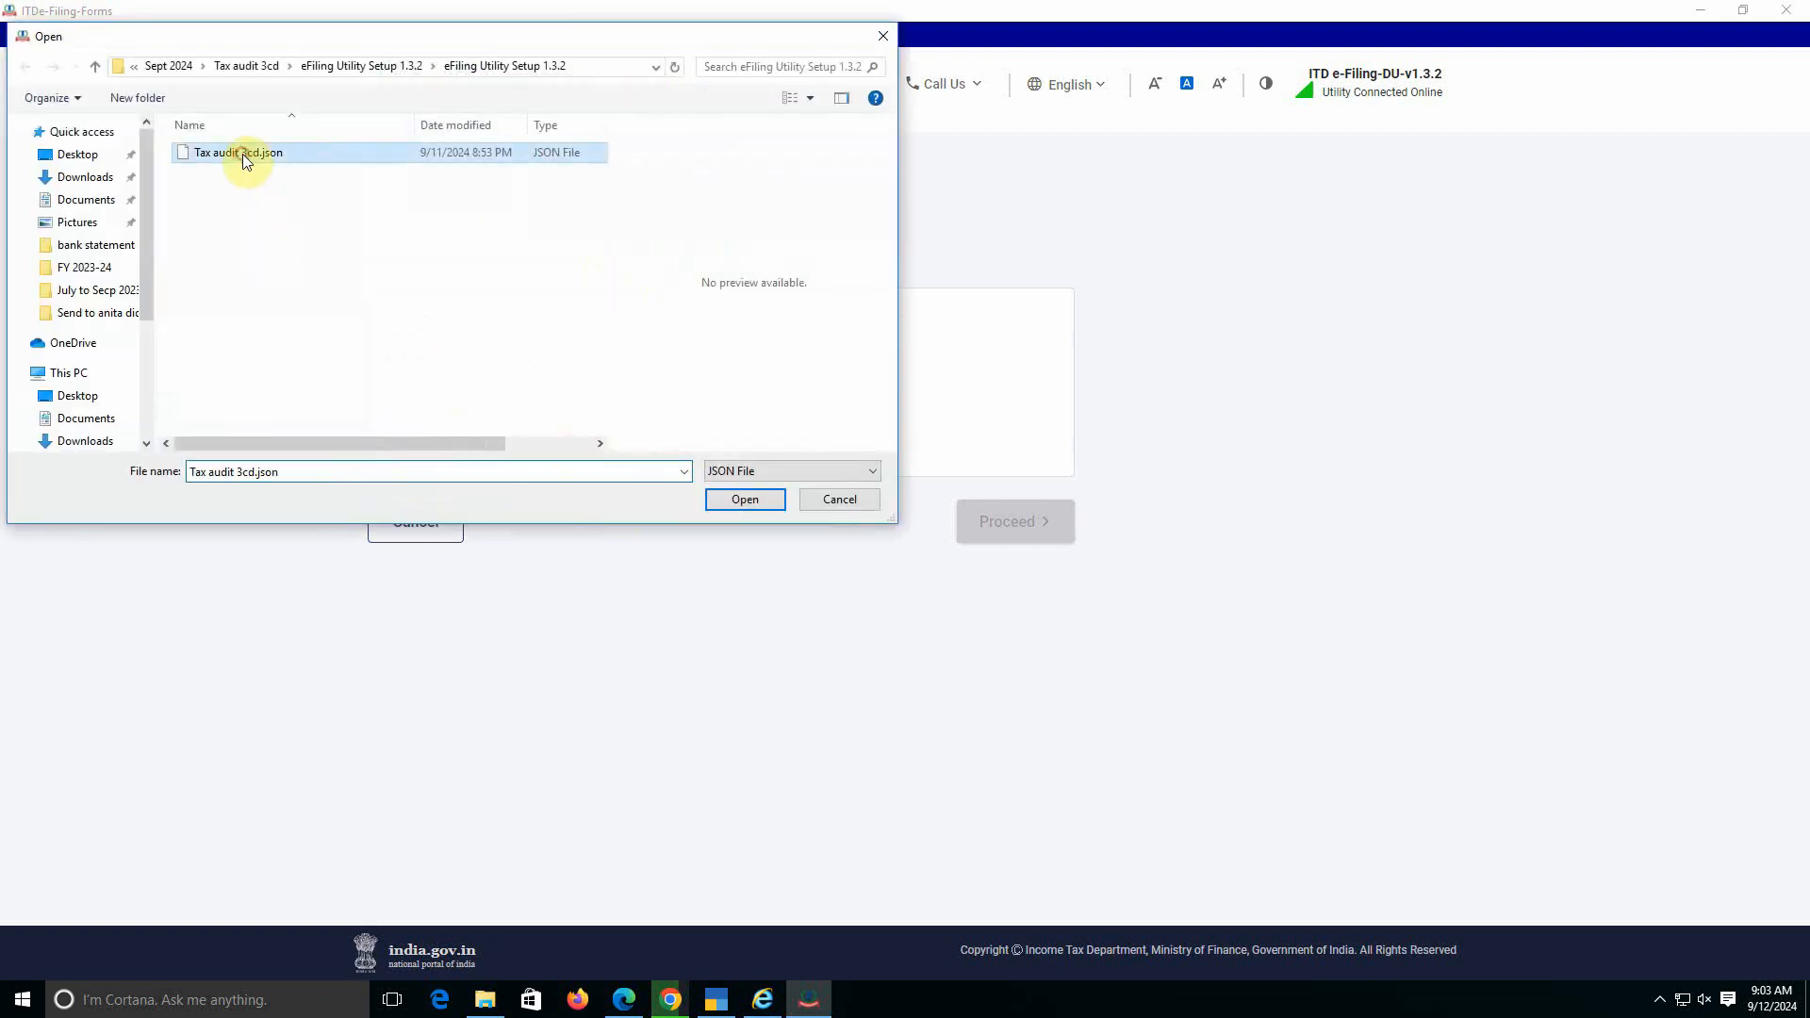
left_click(736, 497)
left_click(1011, 609)
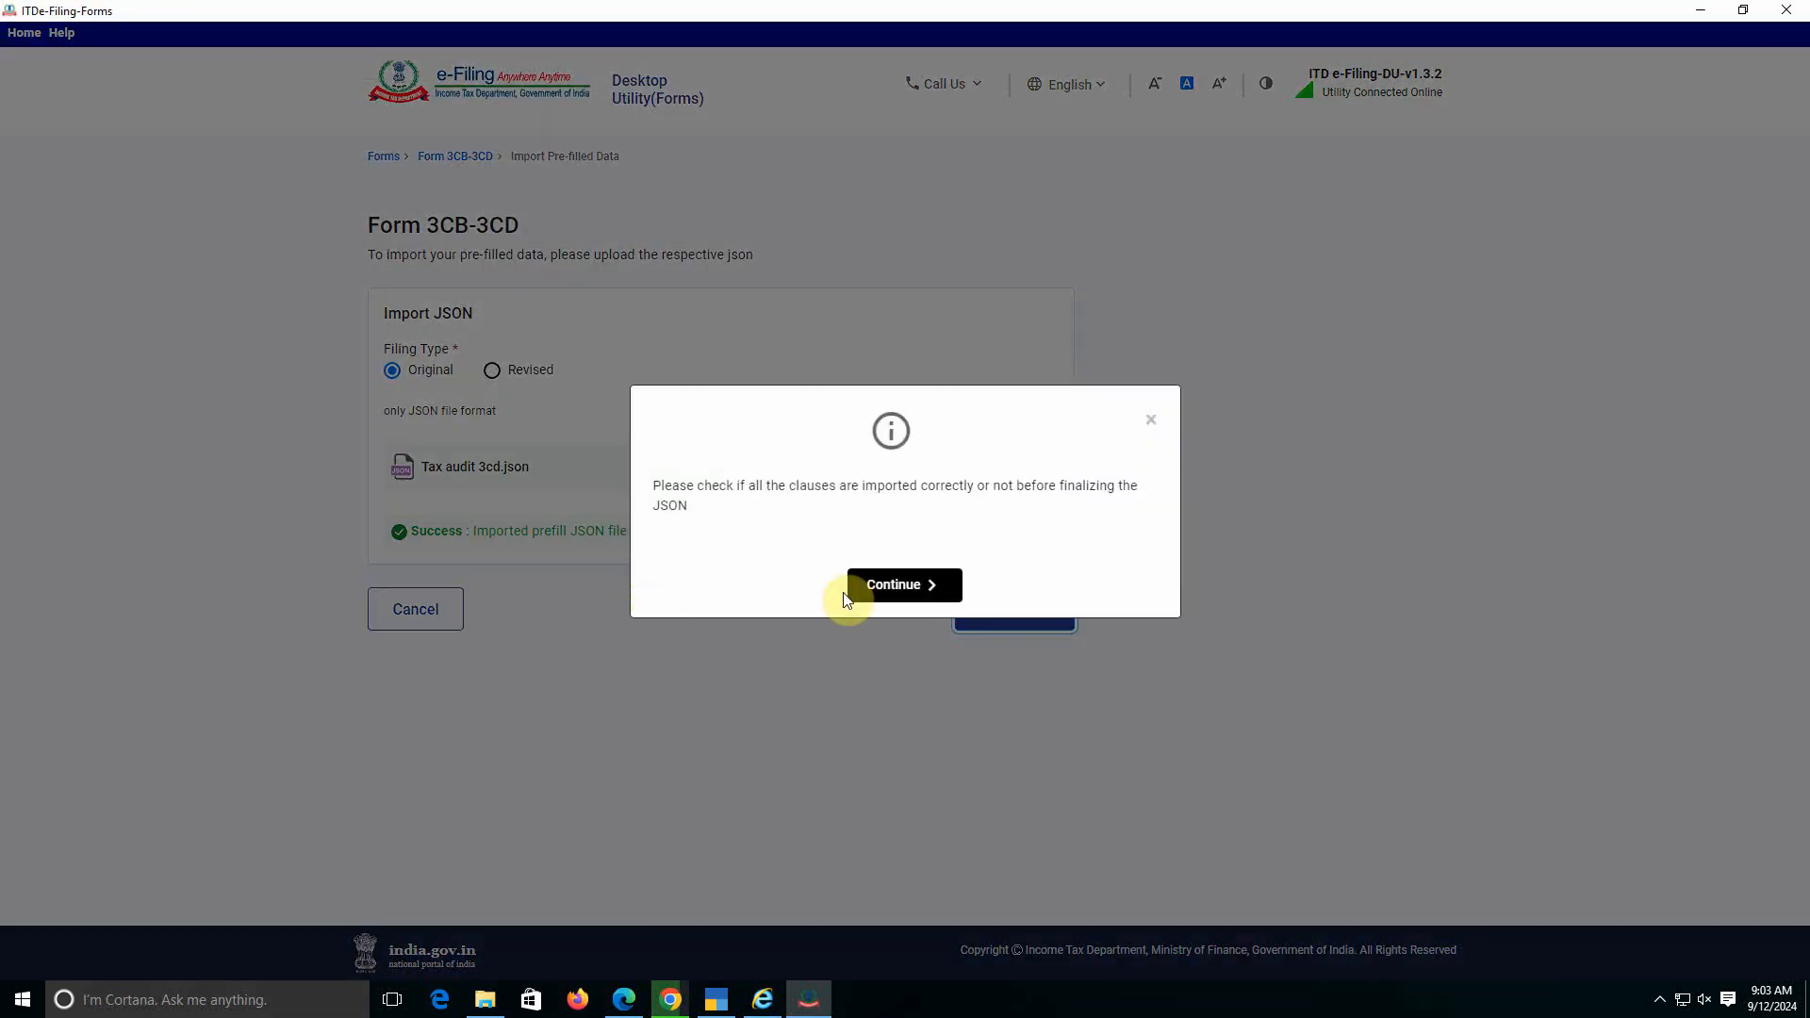
left_click(910, 589)
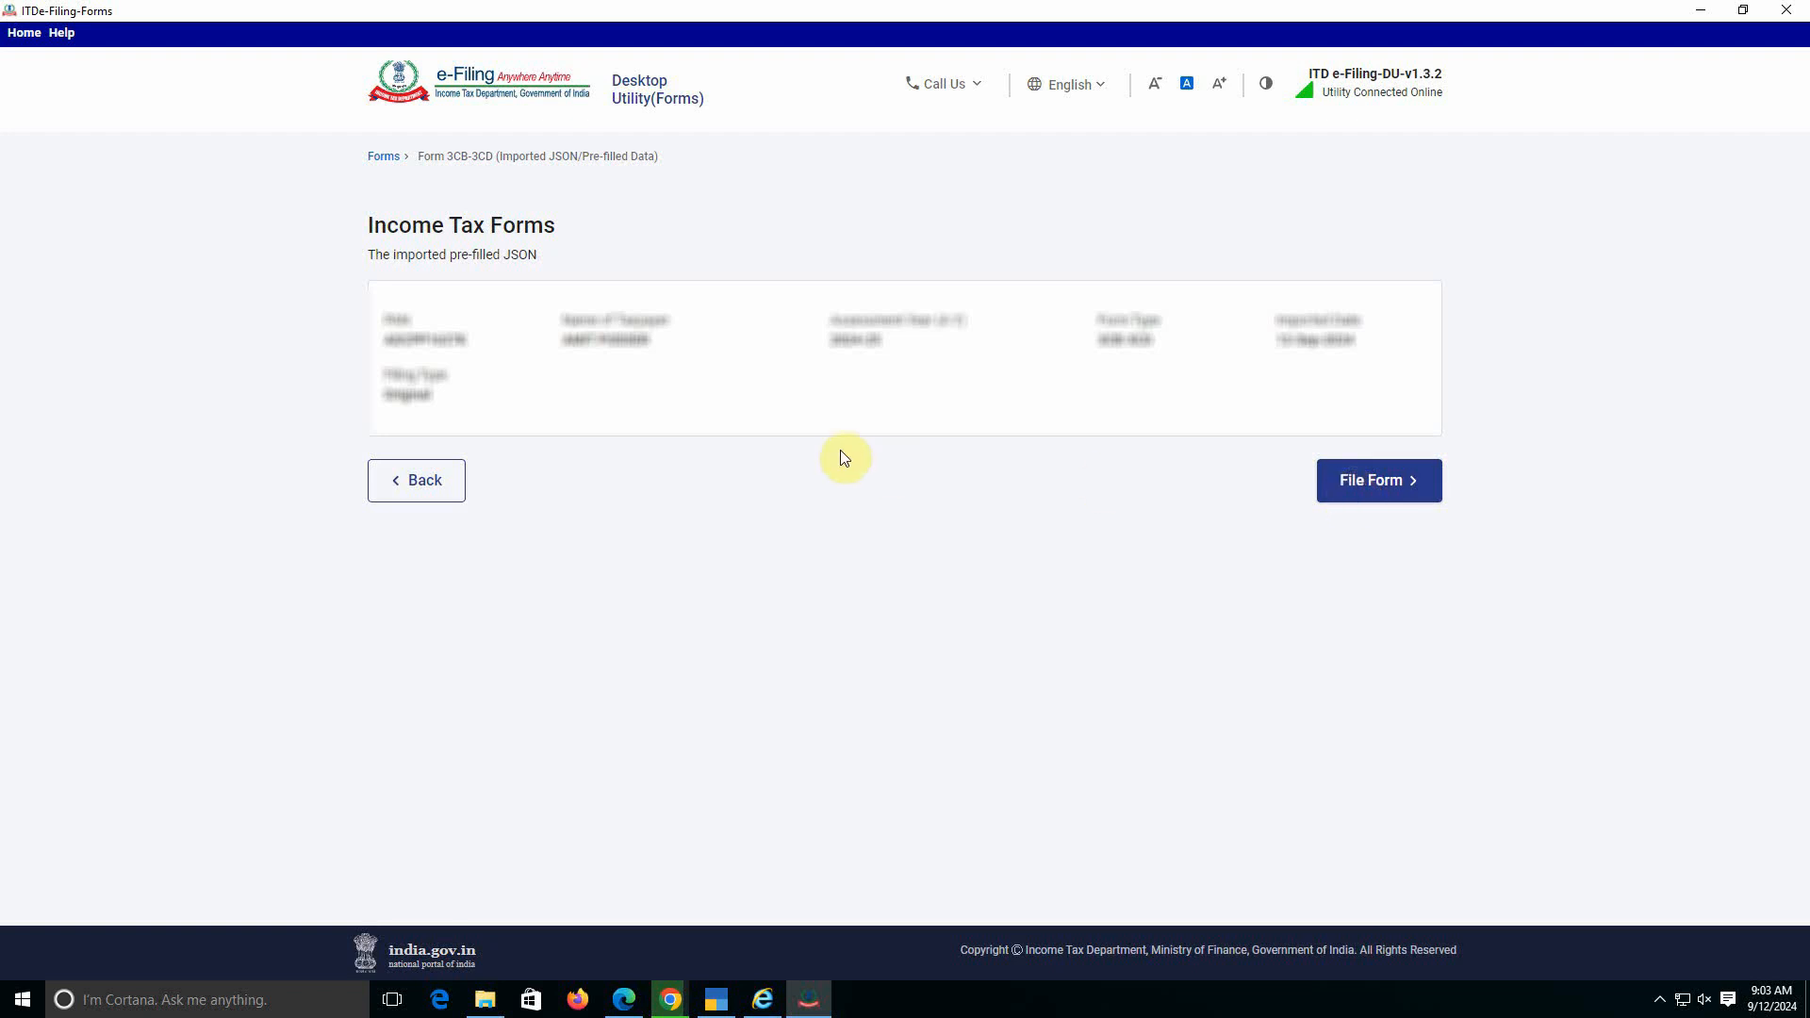
Begin filing the imported Form 3CB-3CD and open the particulars of Form No. 3CD.
left_click(1349, 479)
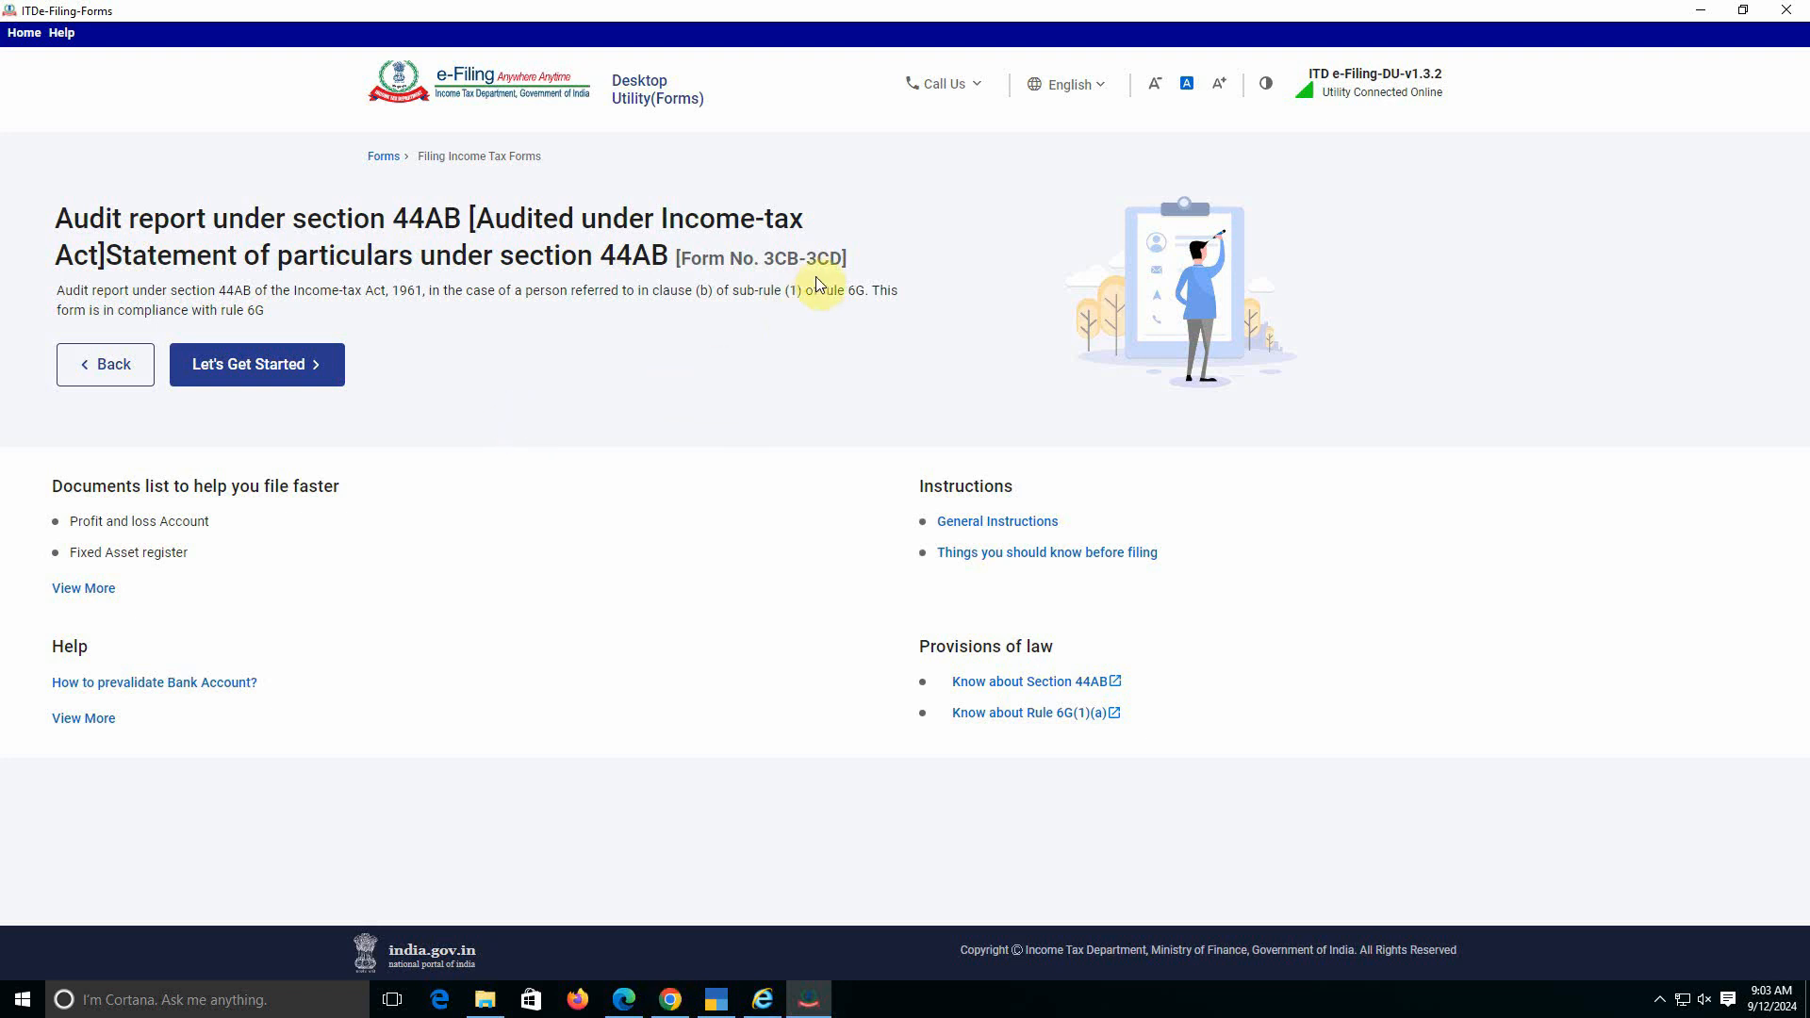
left_click(257, 374)
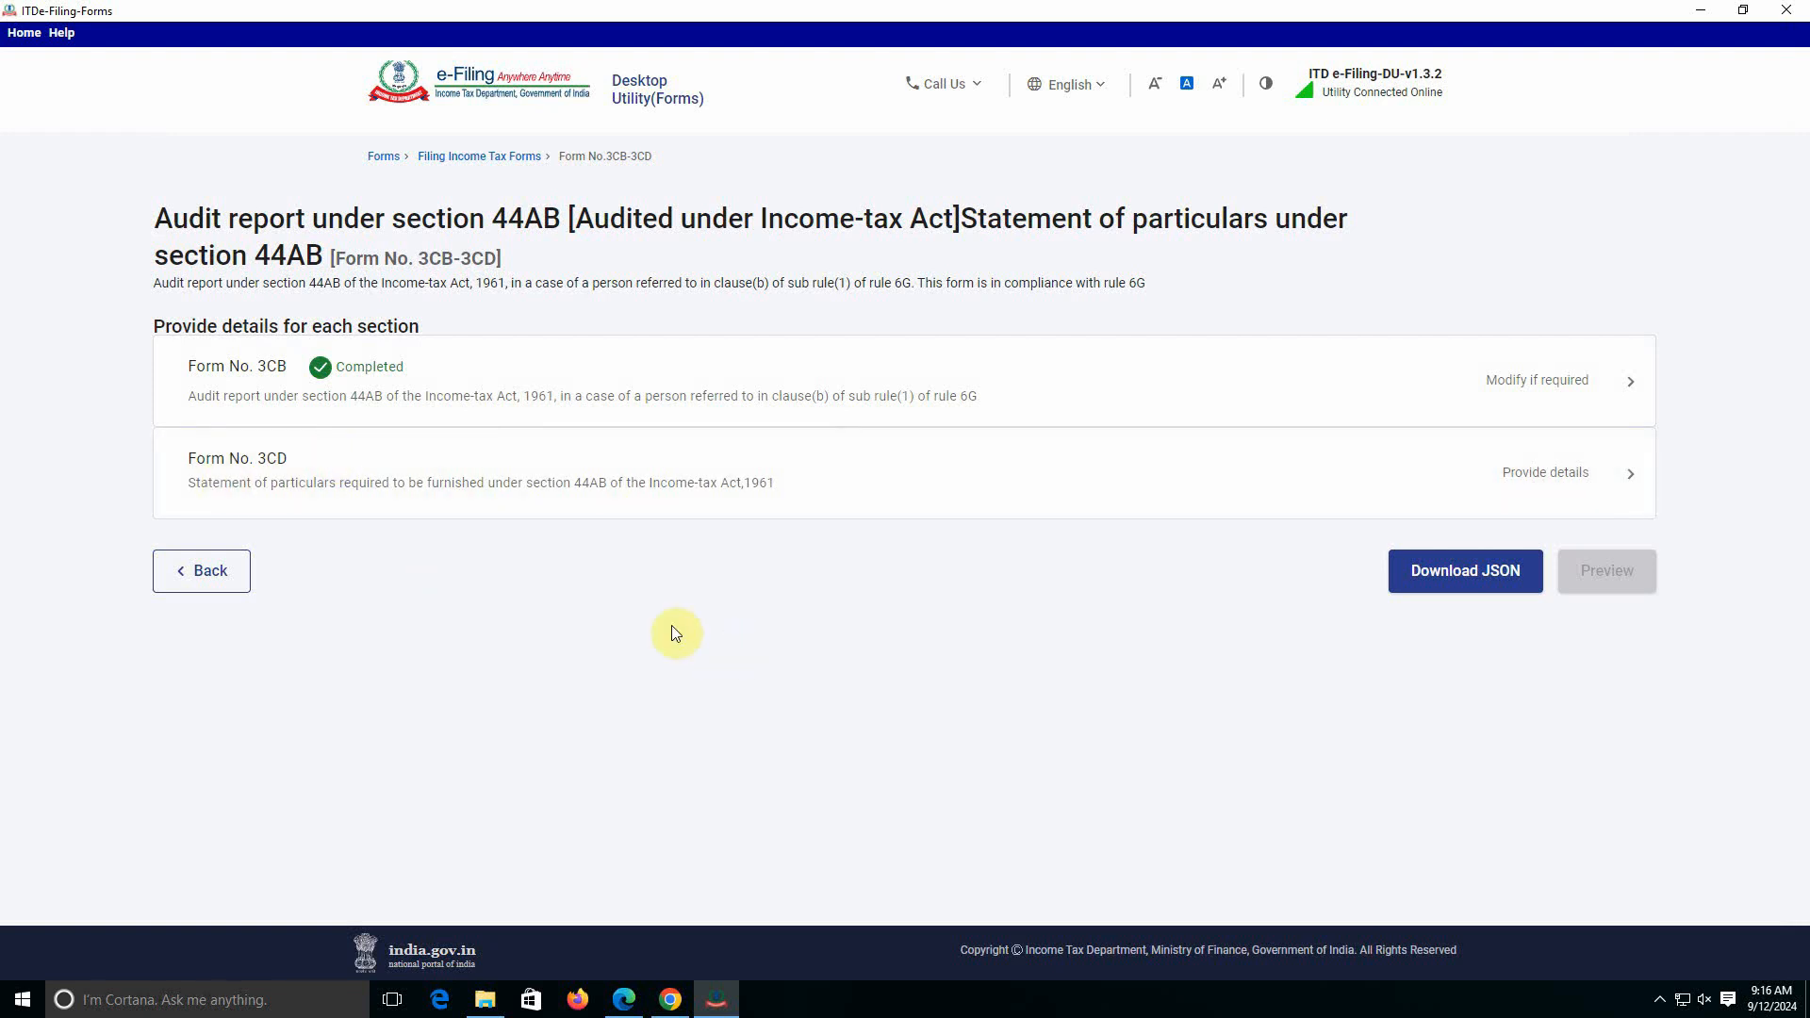
left_click(1541, 476)
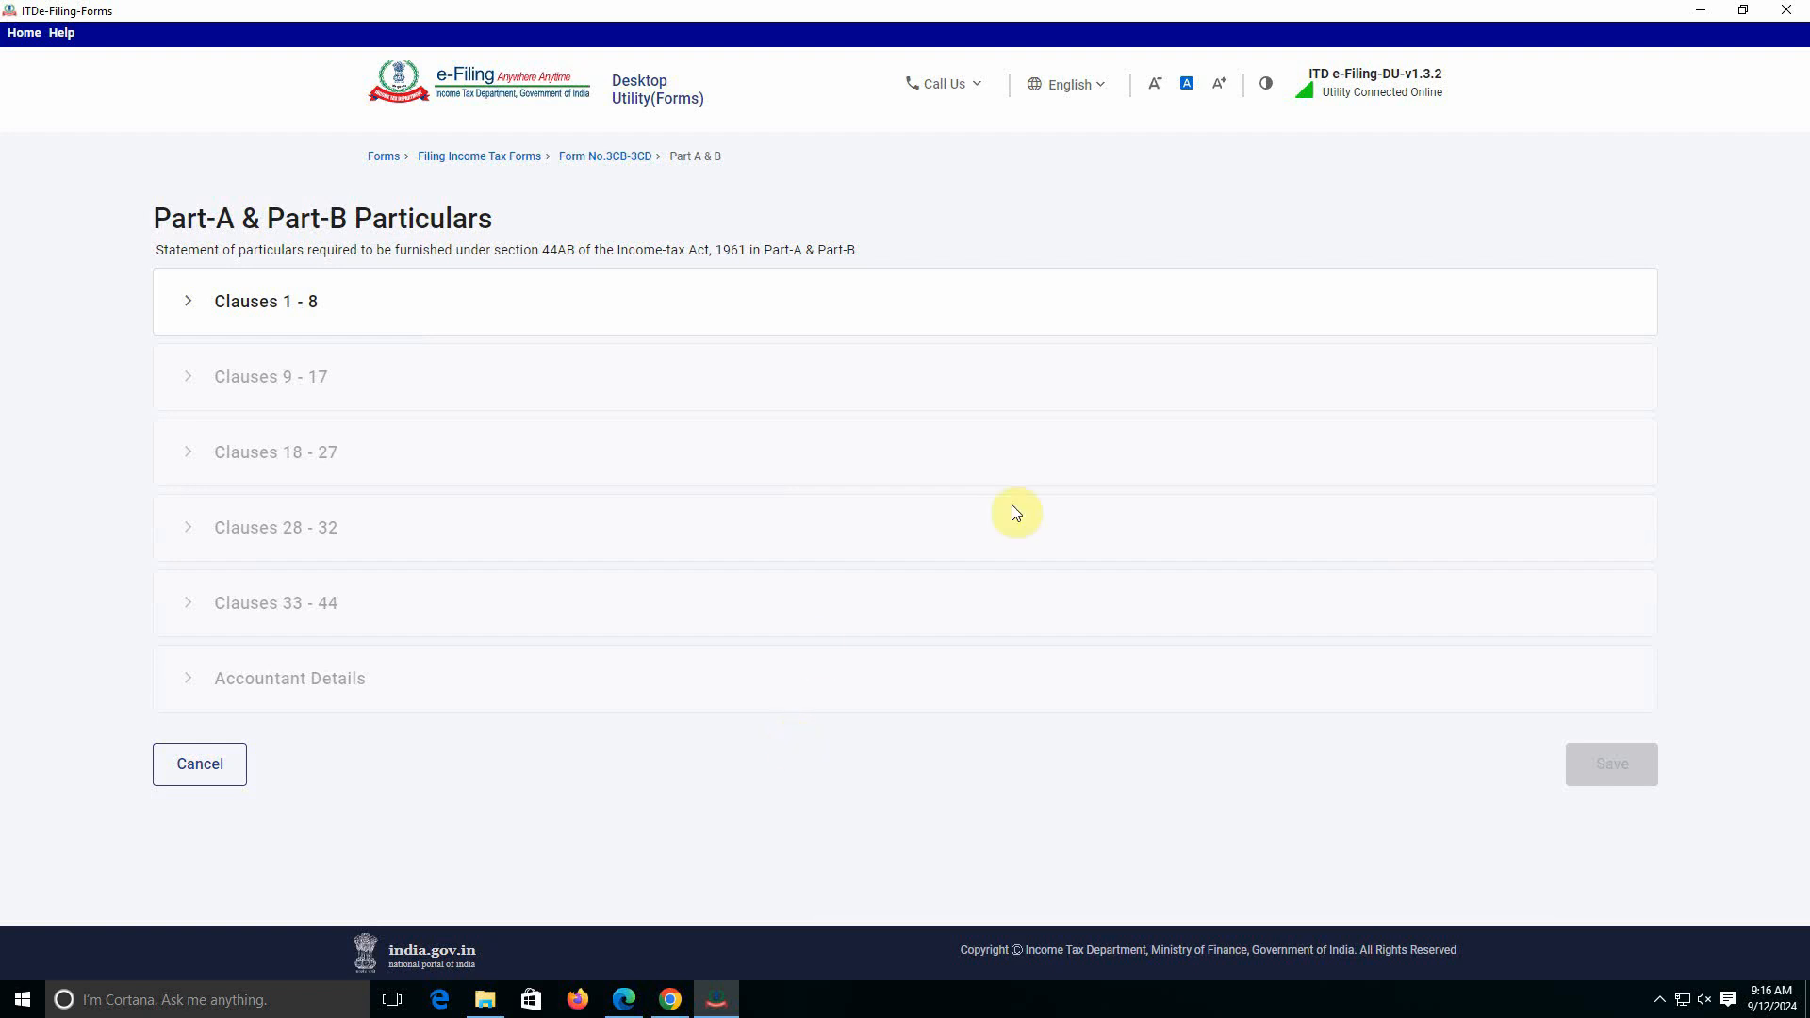
Review the imported assessee and audit details in Clauses 1 - 8 of Form No. 3CD and save them.
left_click(350, 307)
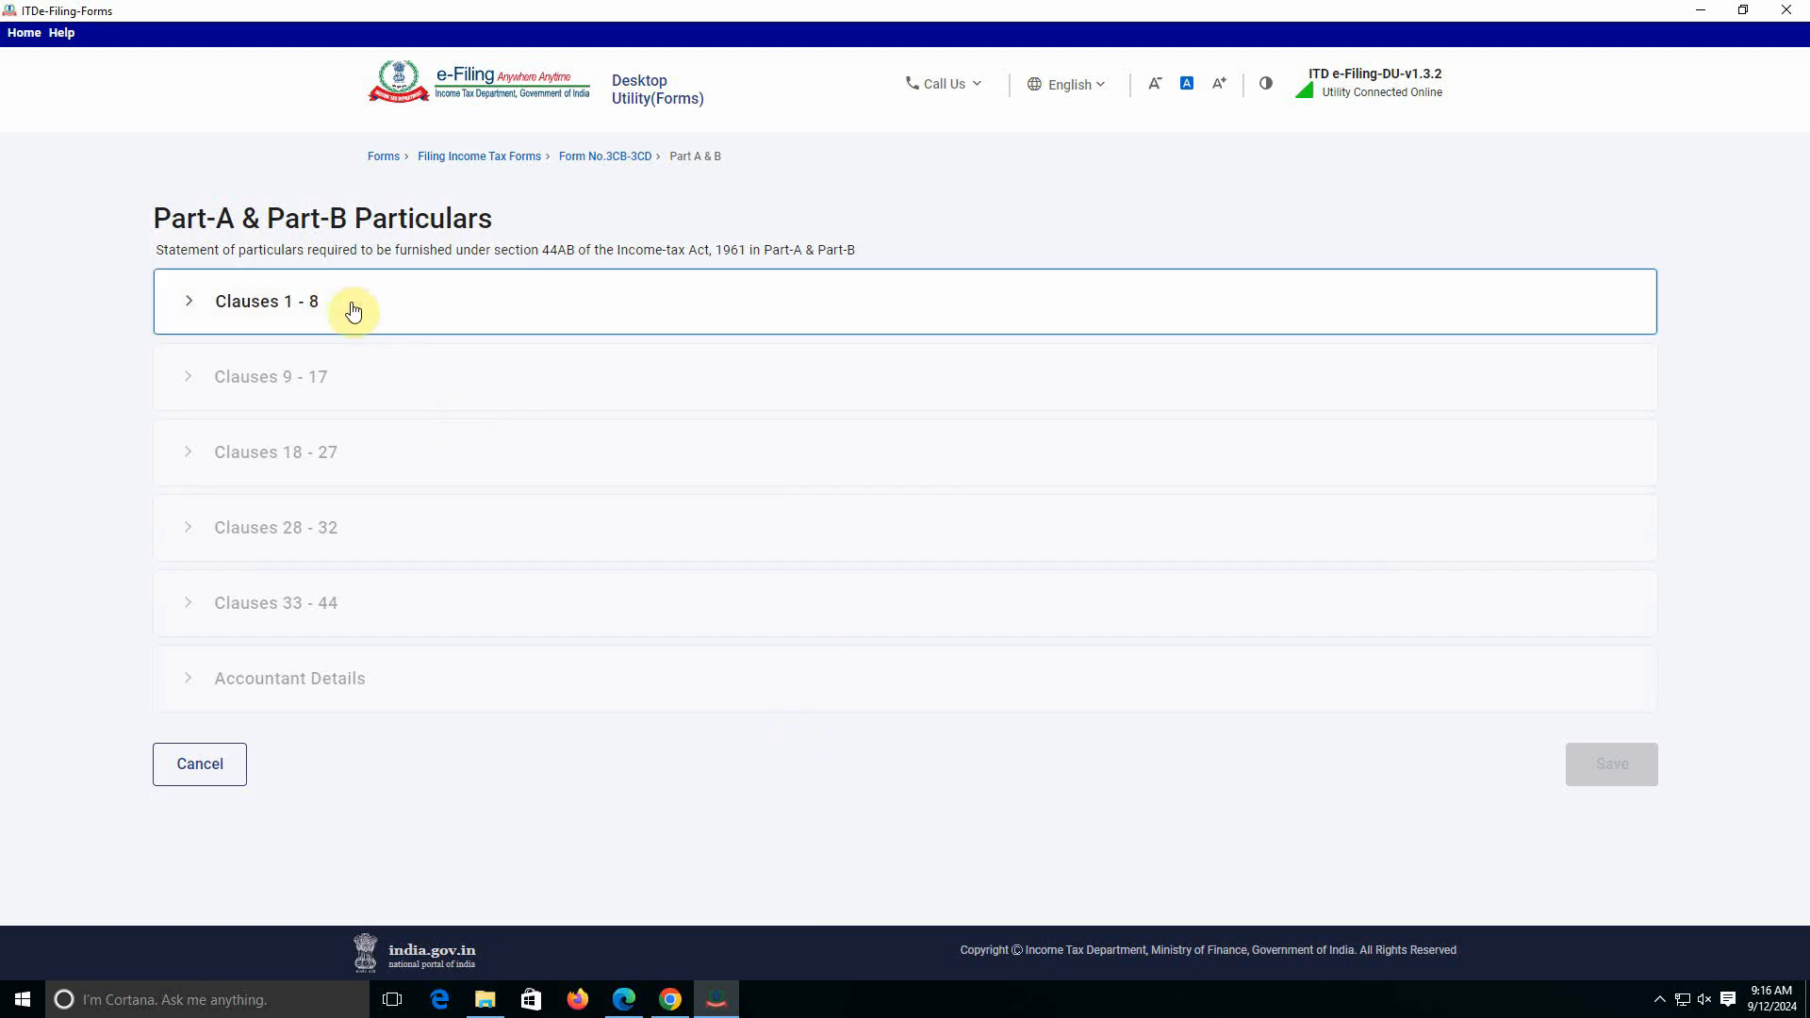
left_click(1475, 394)
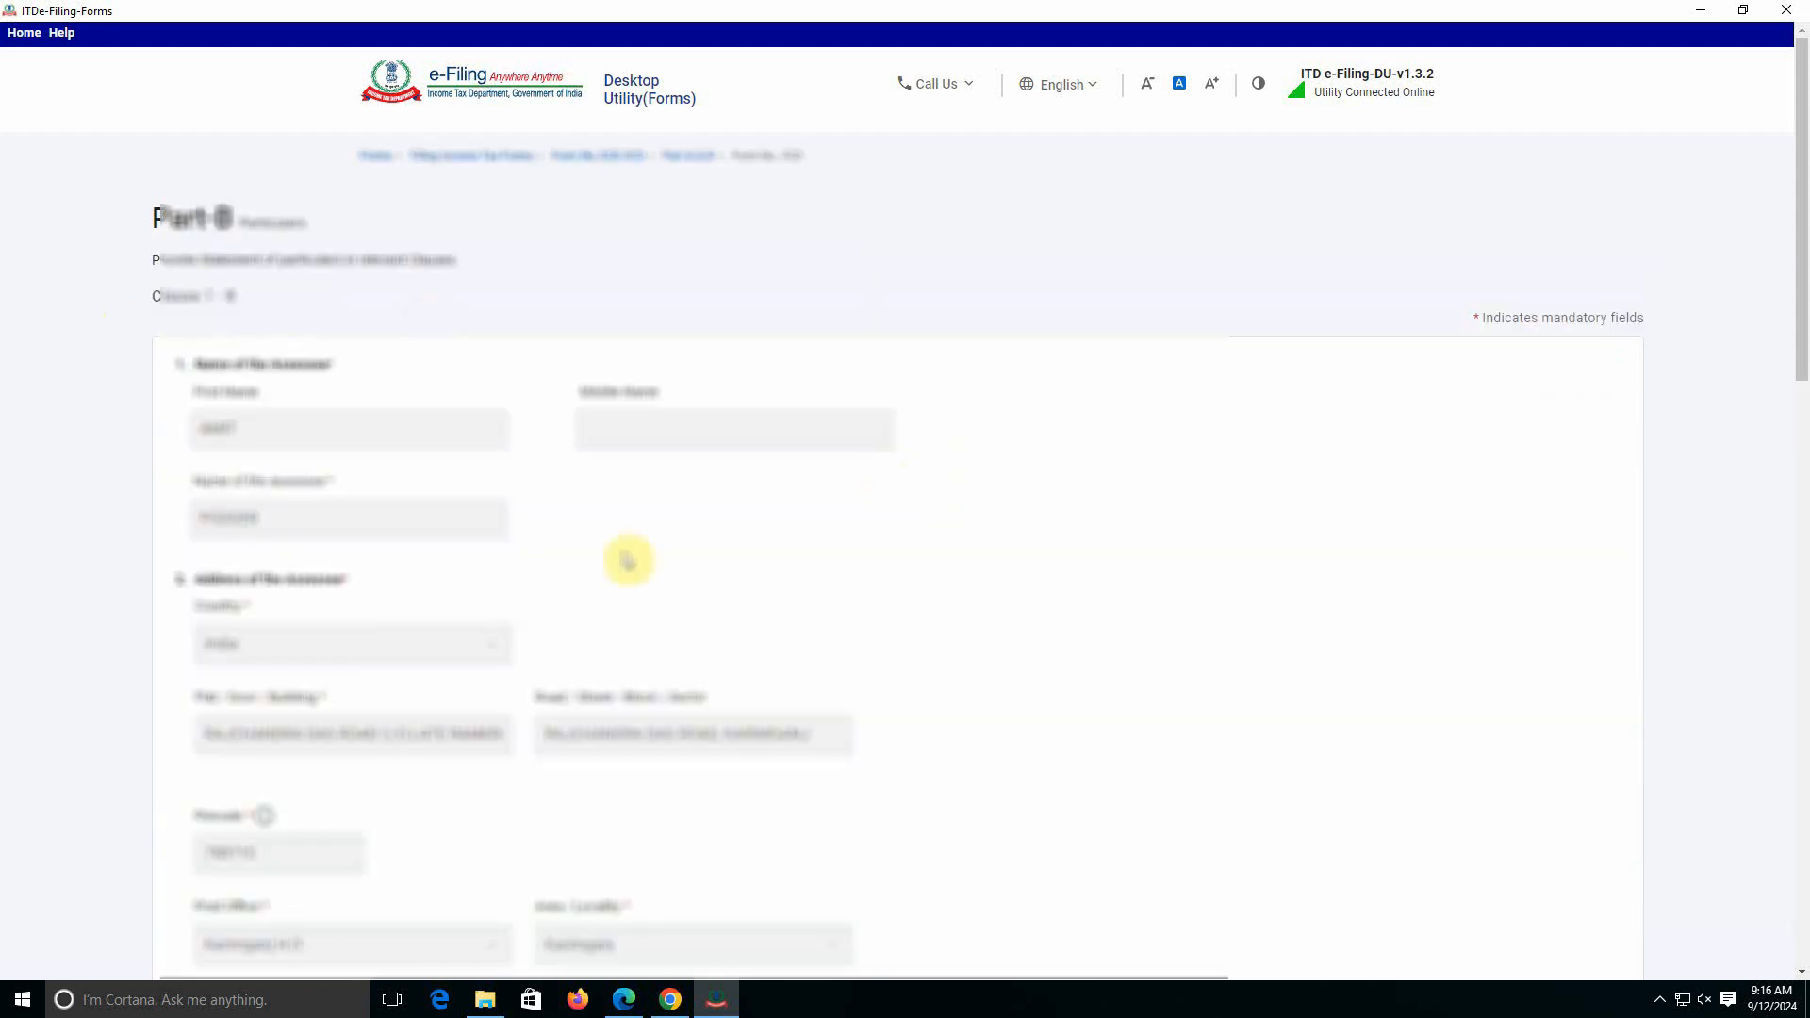
scroll(711, 513, "down", 10)
scroll(713, 517, "down", 1)
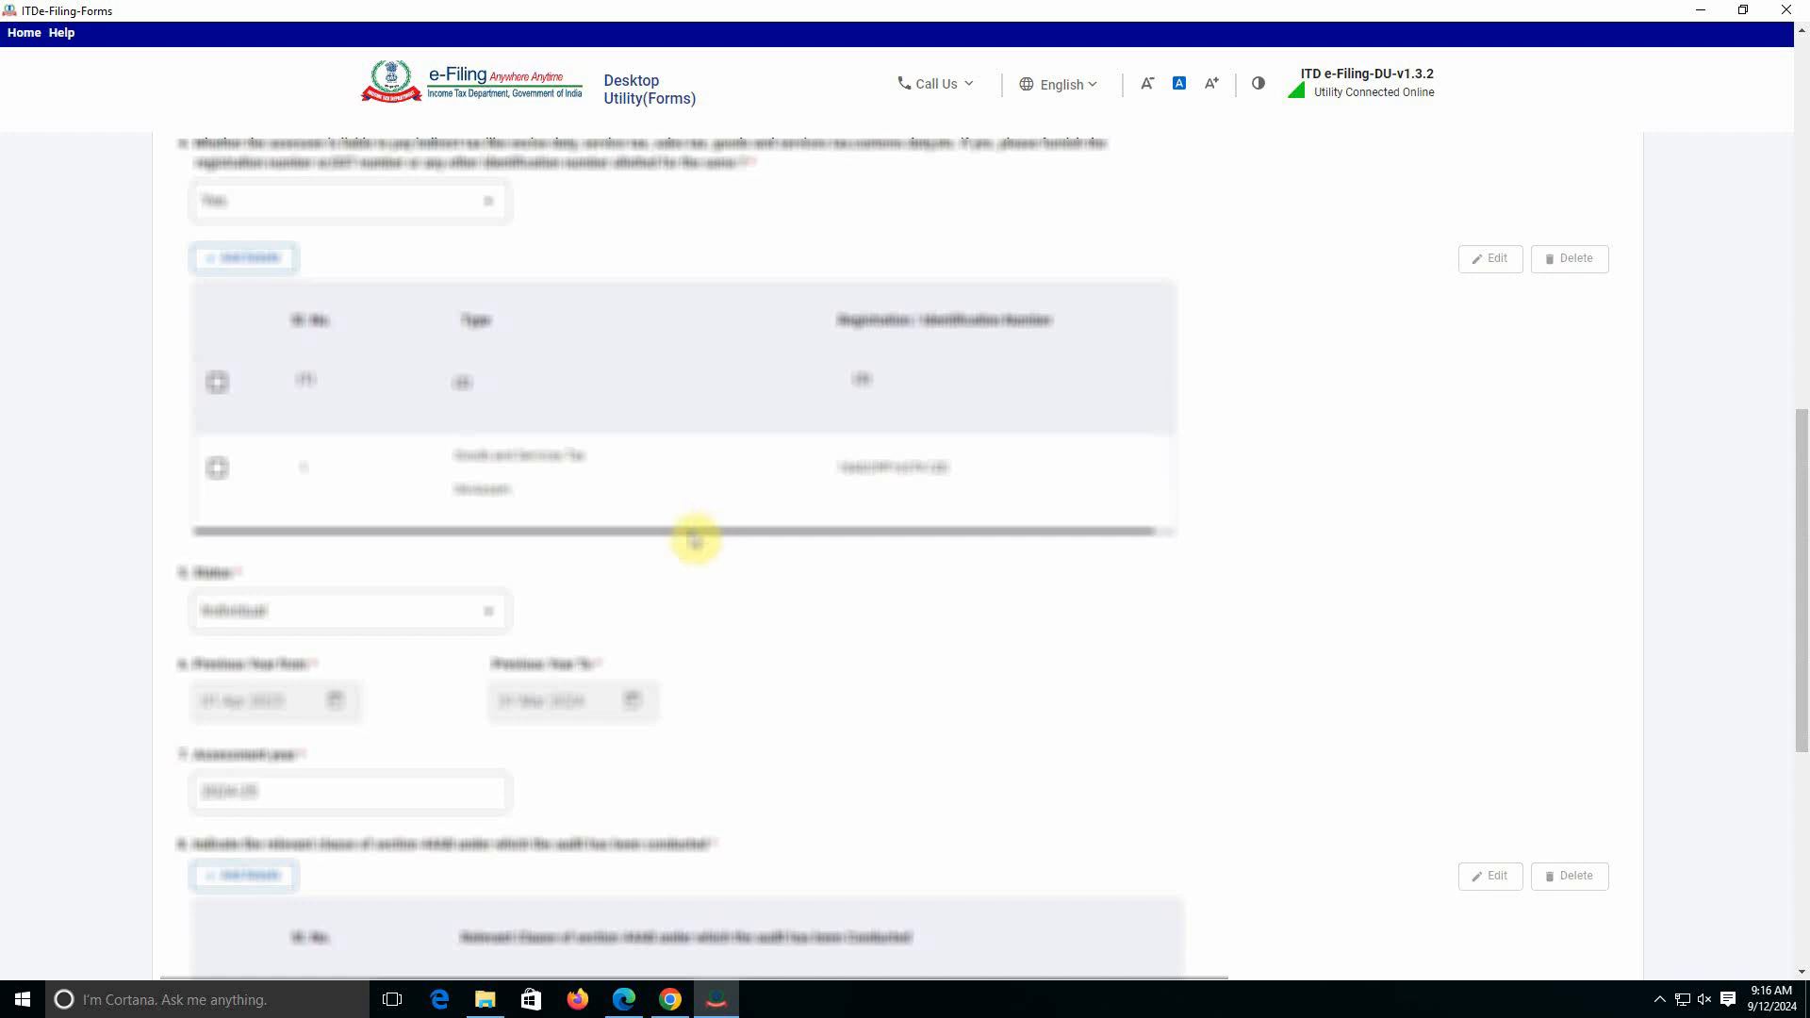
scroll(695, 537, "down", 5)
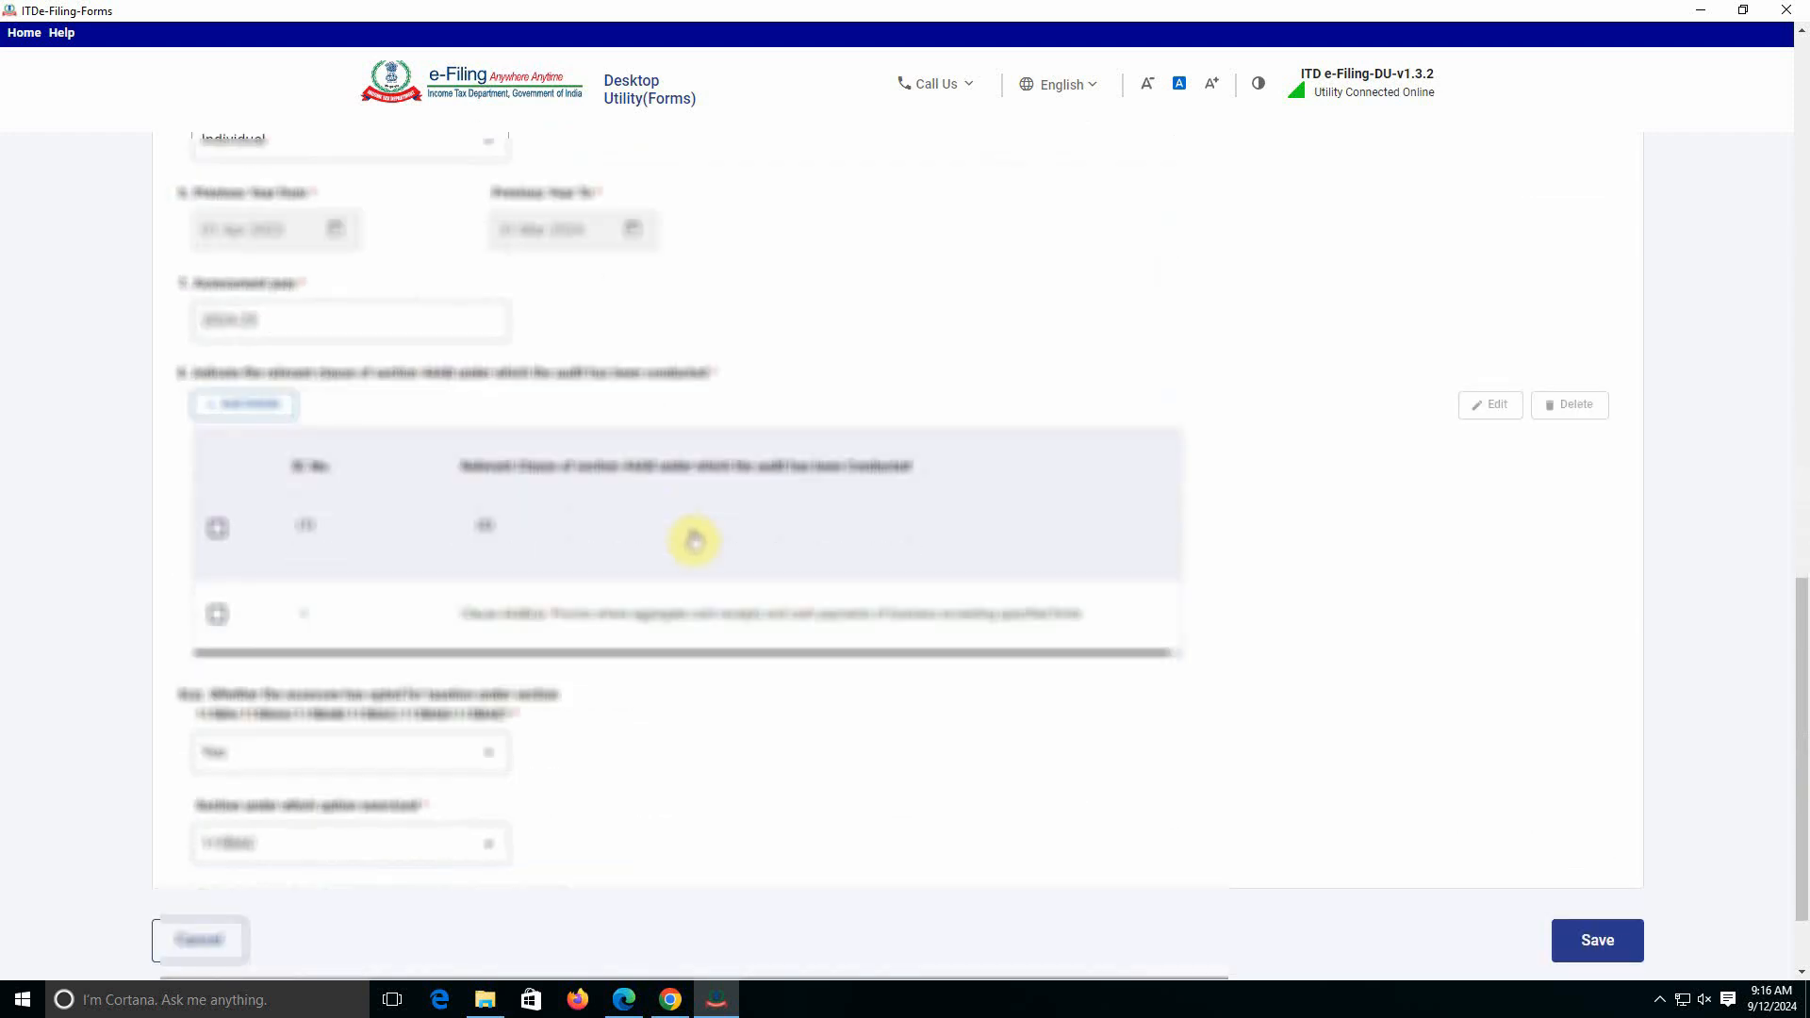
scroll(694, 540, "down", 2)
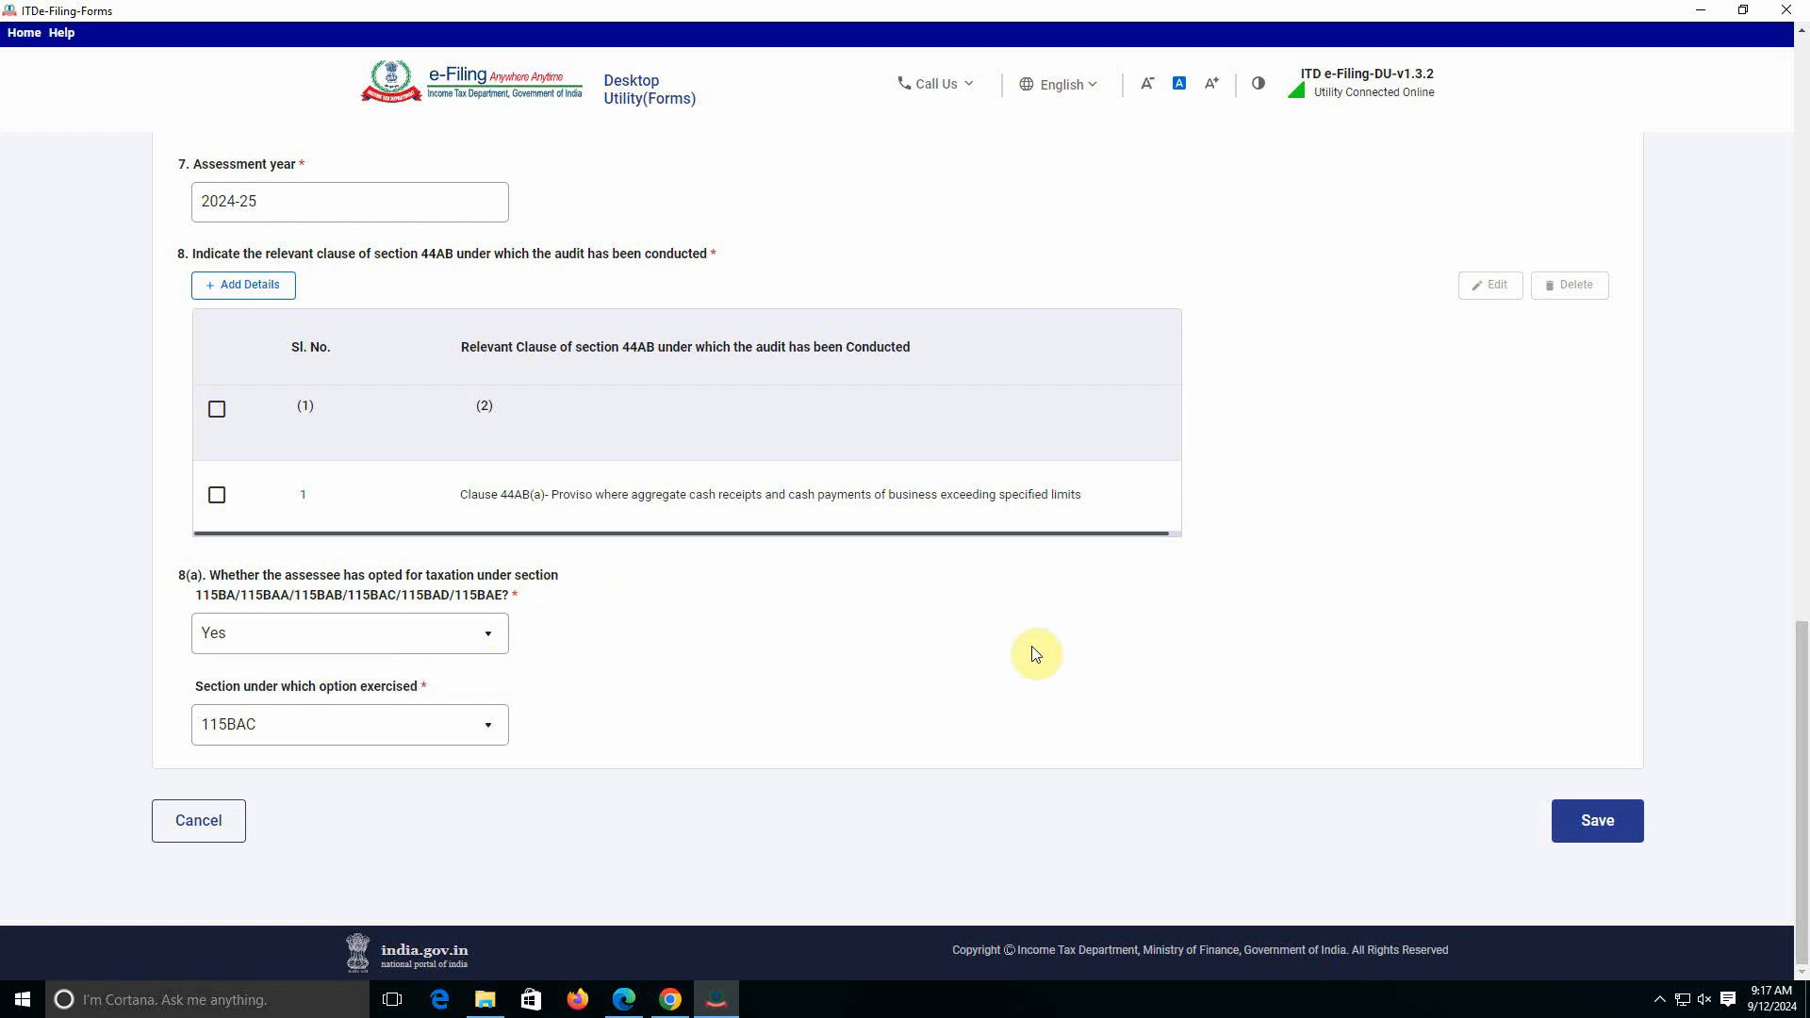
left_click(1603, 830)
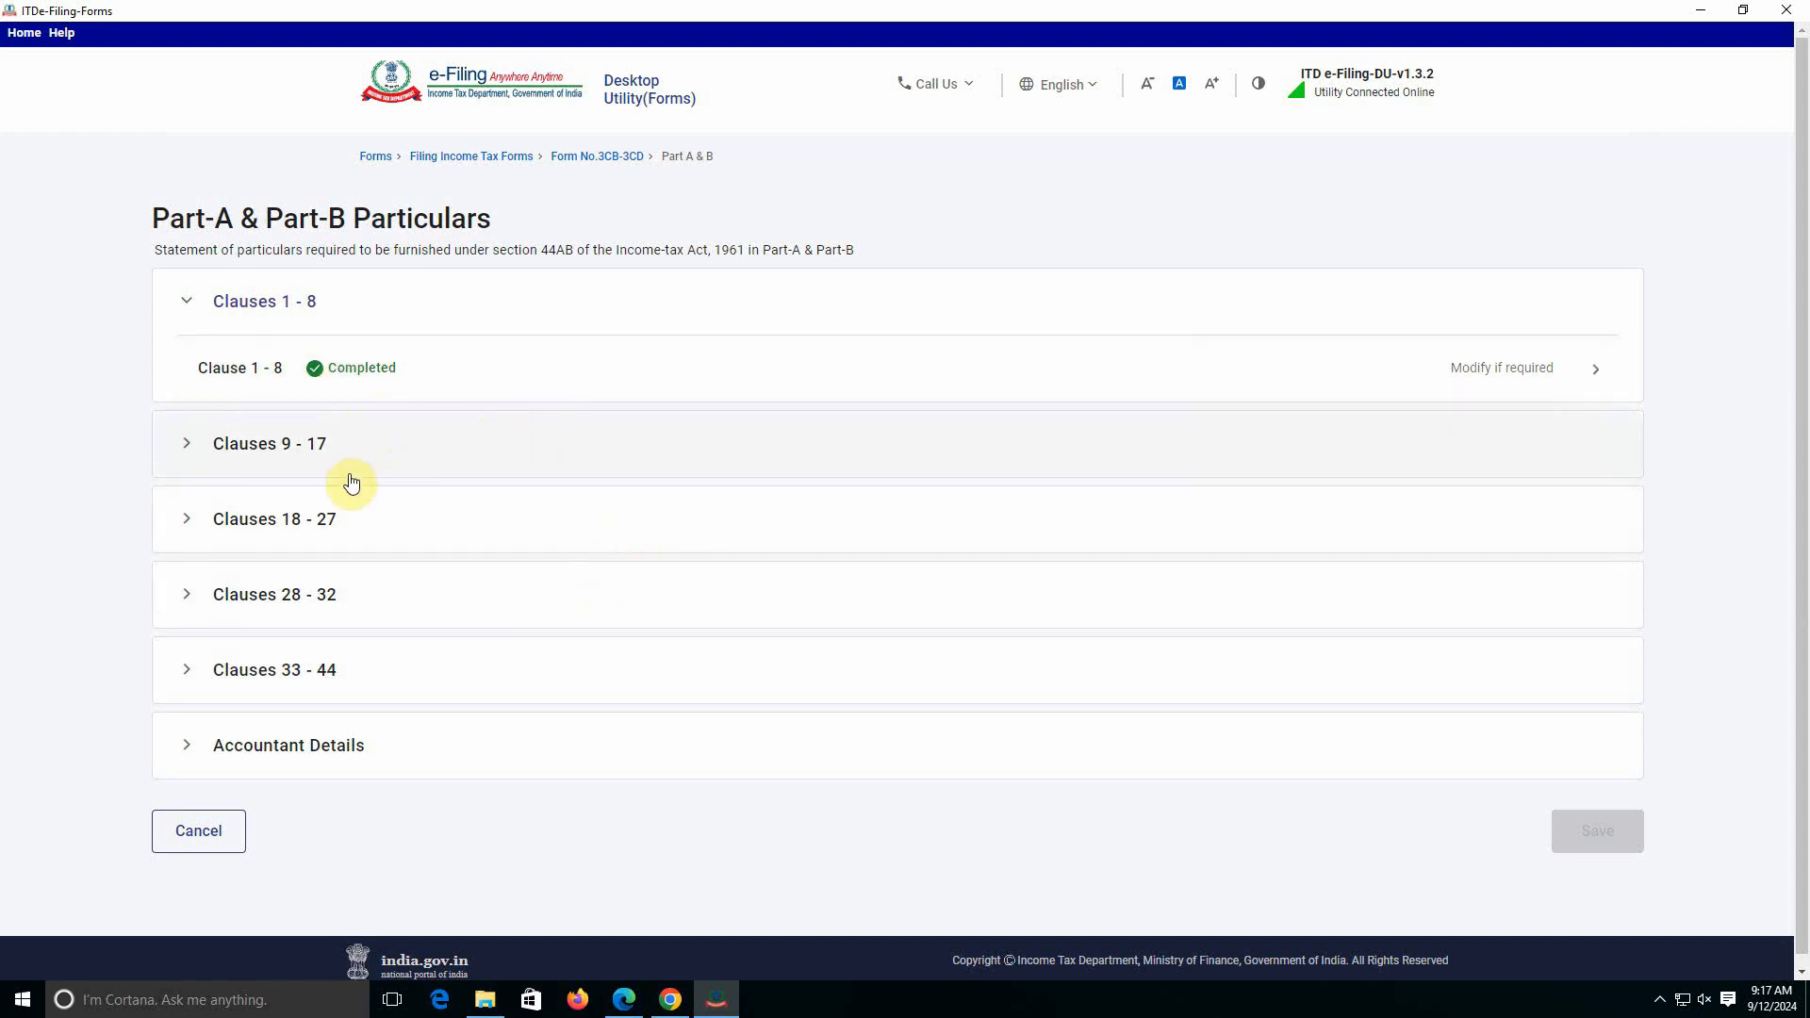
Review and save Clause 9 on partners and Clause 10 on the nature of business.
left_click(306, 453)
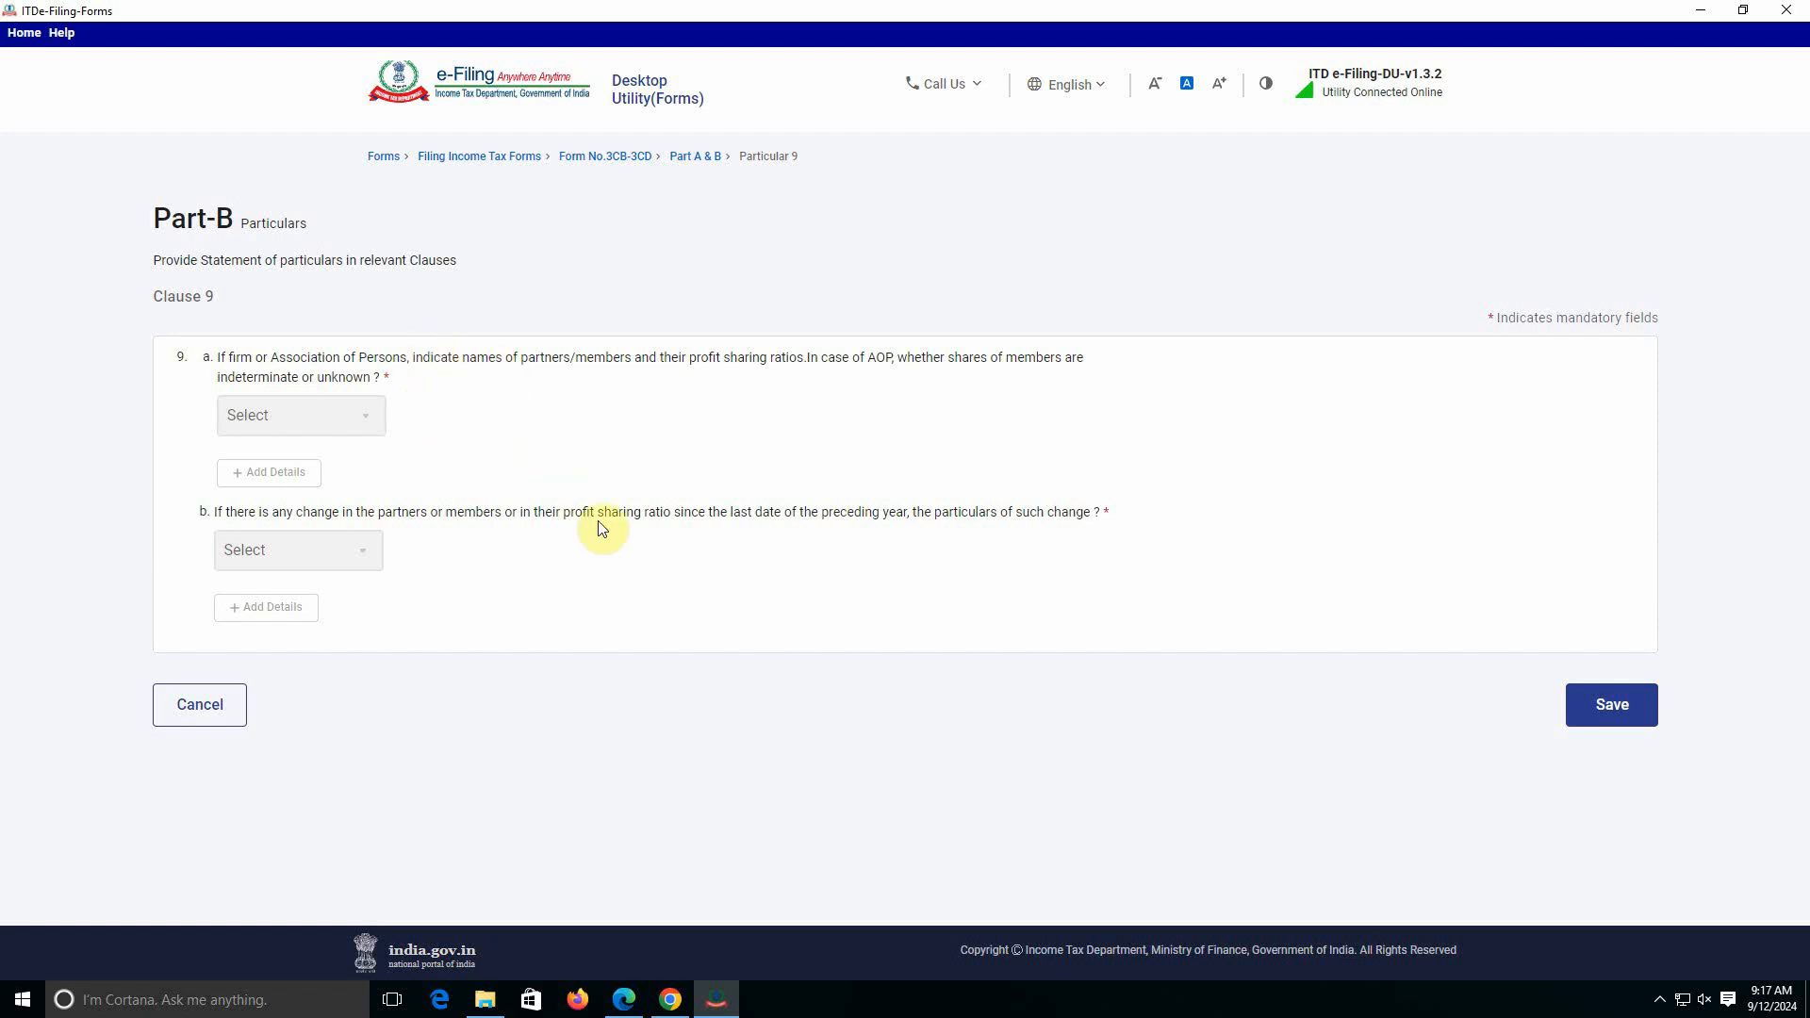
left_click(1612, 705)
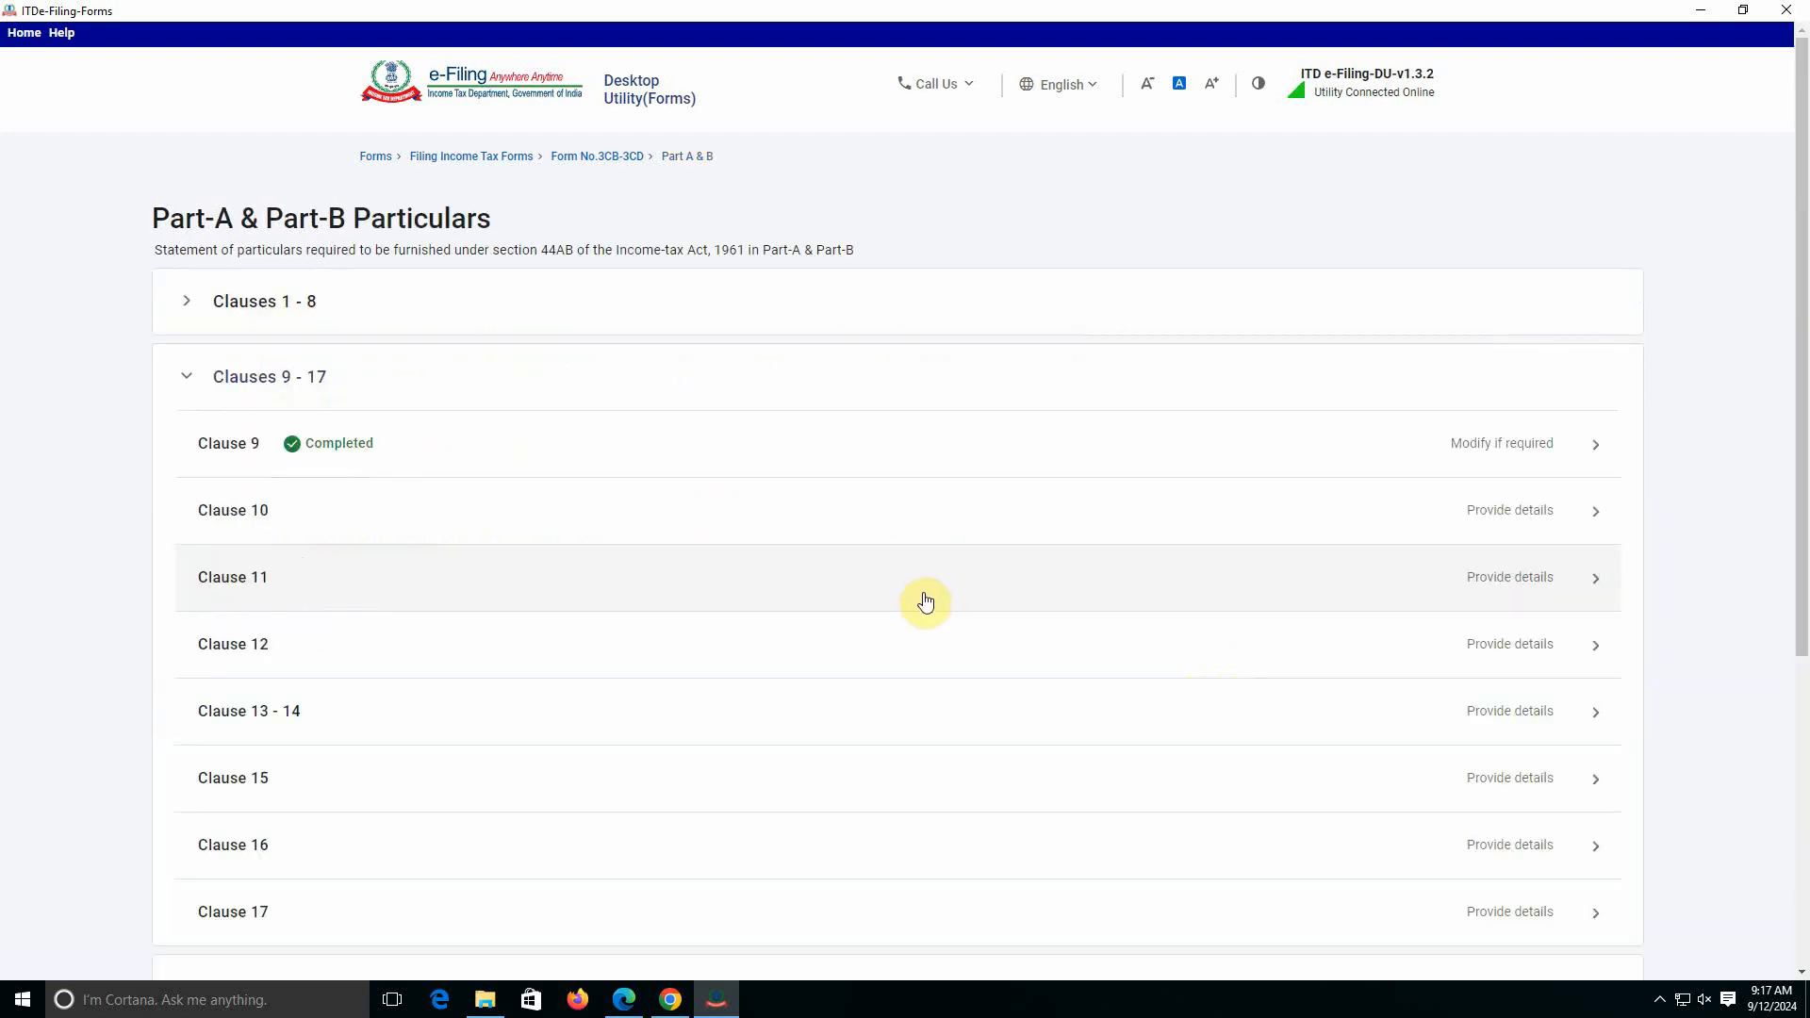
left_click(348, 528)
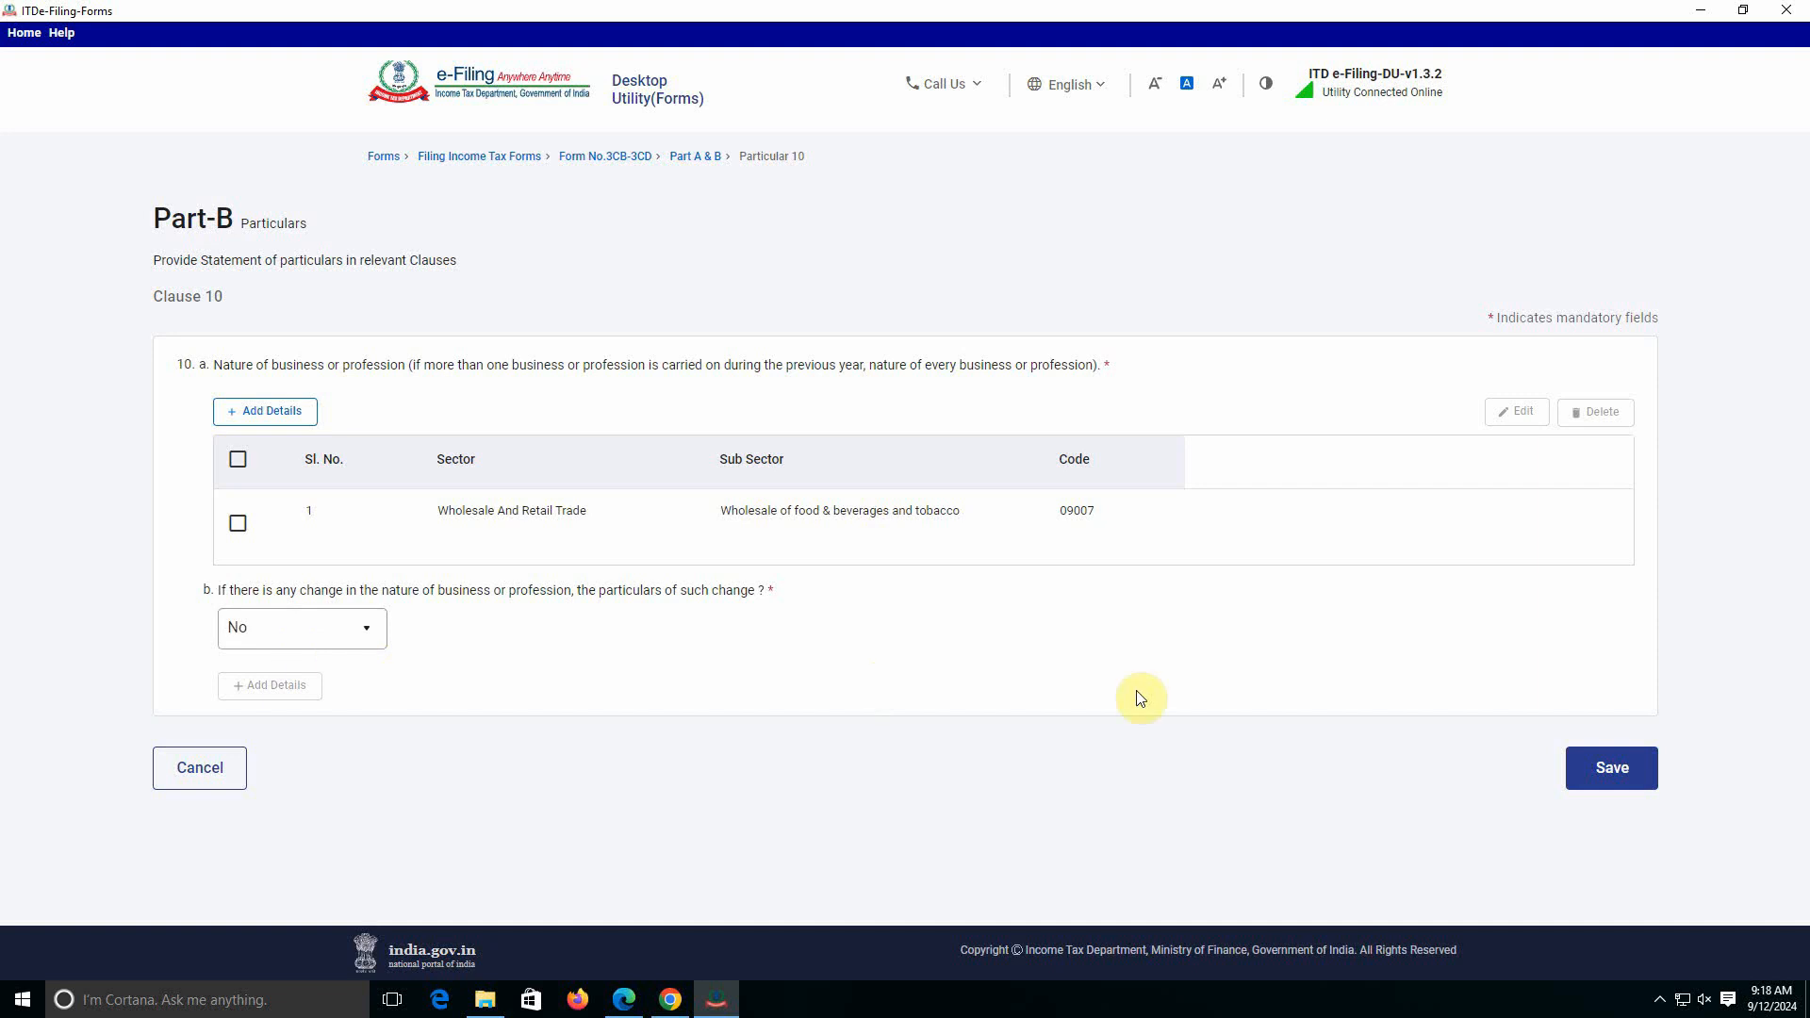
left_click(1620, 766)
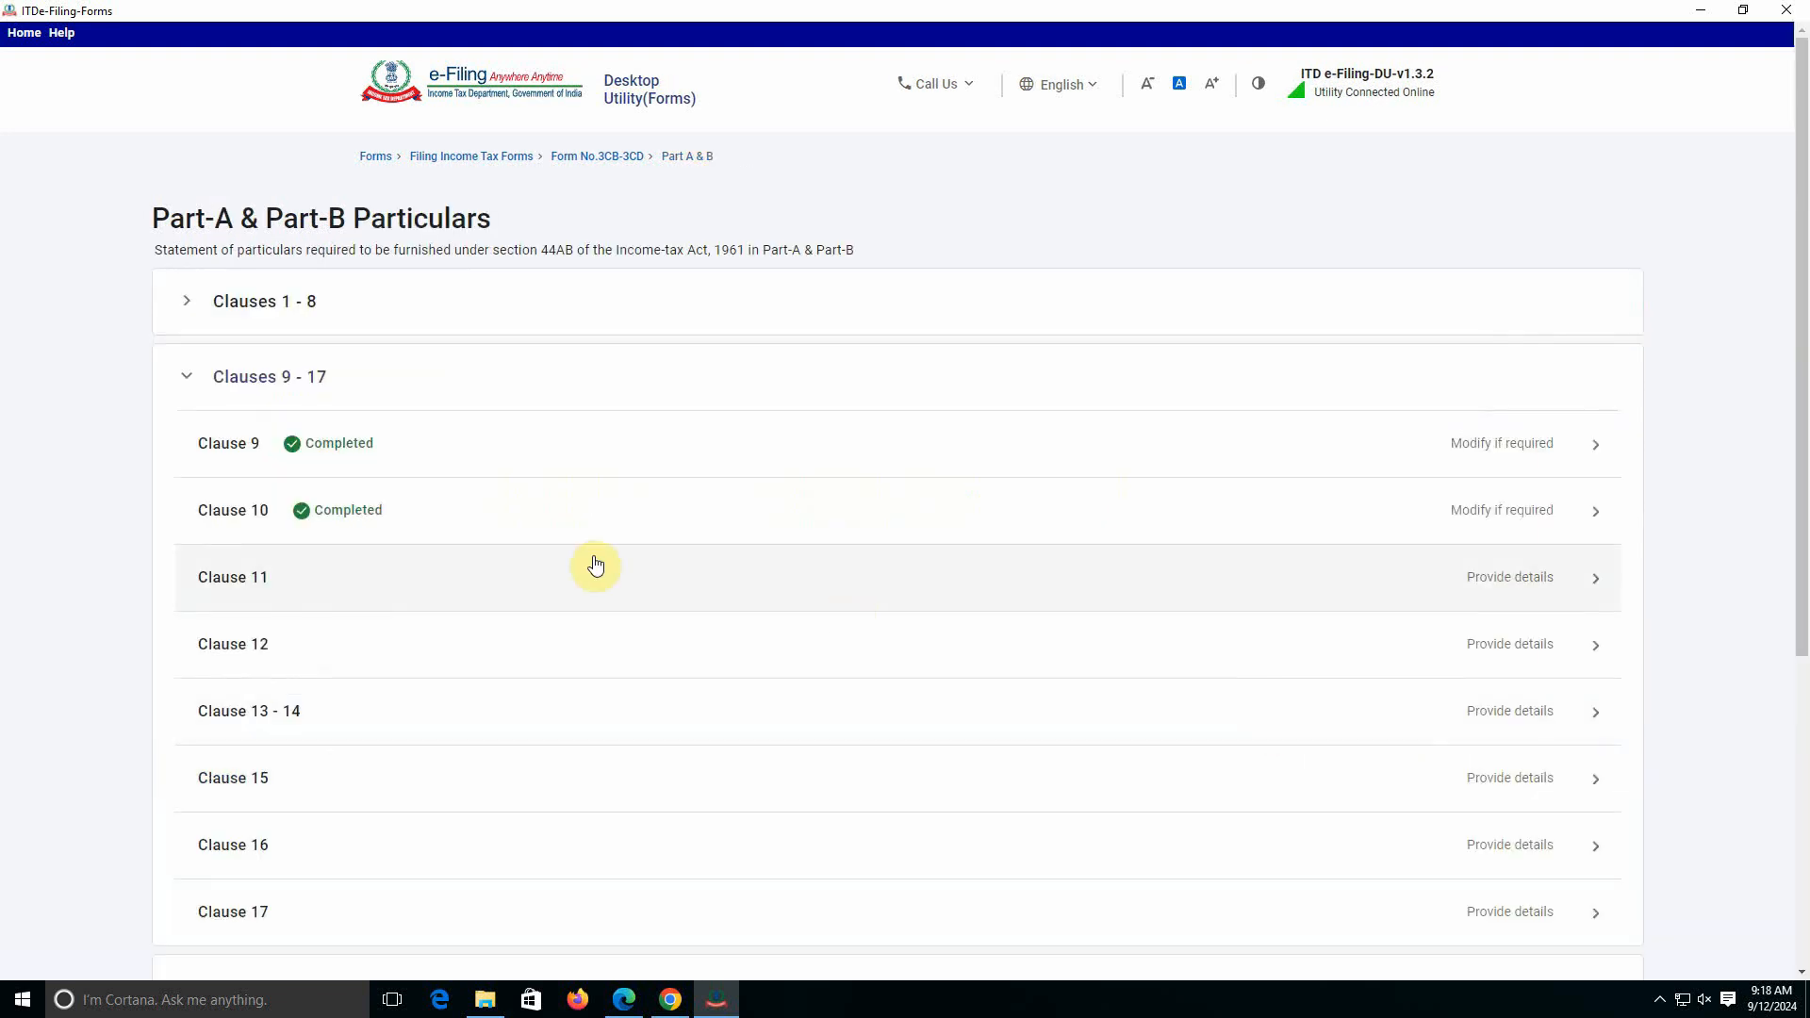
Open Clause 11 and review the books of account prescribed under section 44AA and those maintained with their addresses.
left_click(773, 599)
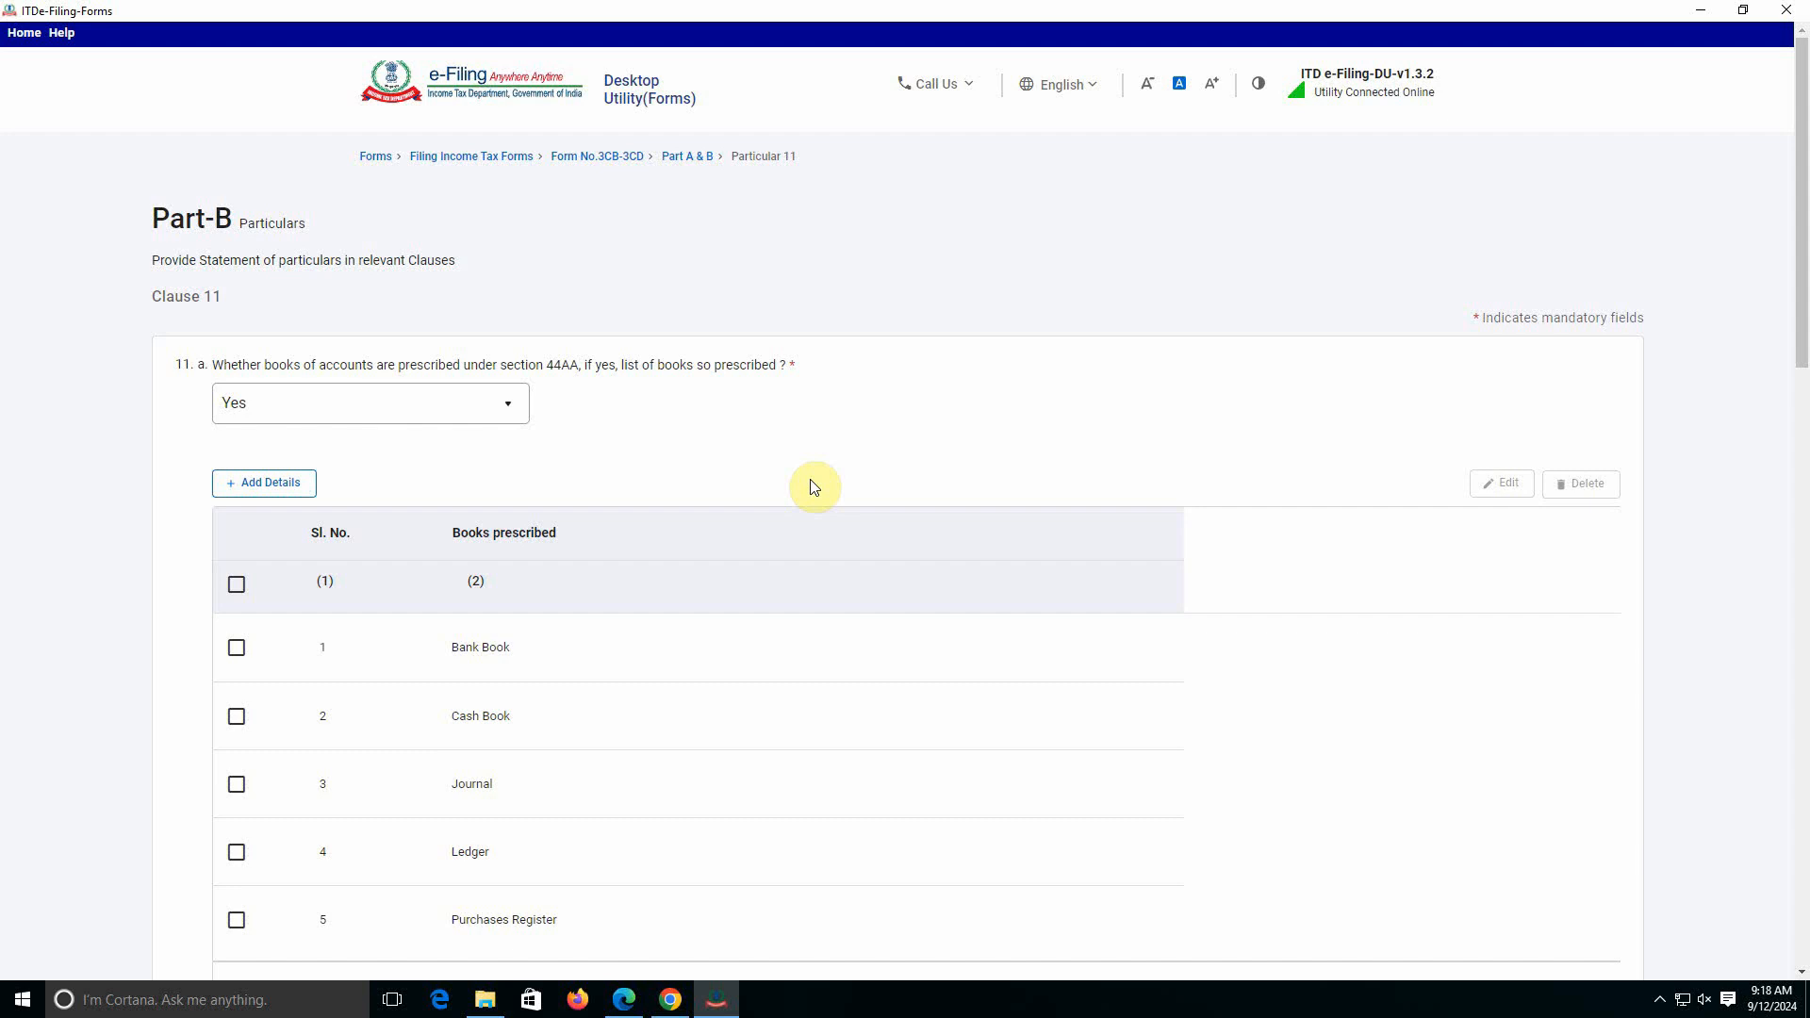
scroll(815, 487, "down", 3)
scroll(795, 521, "up", 1)
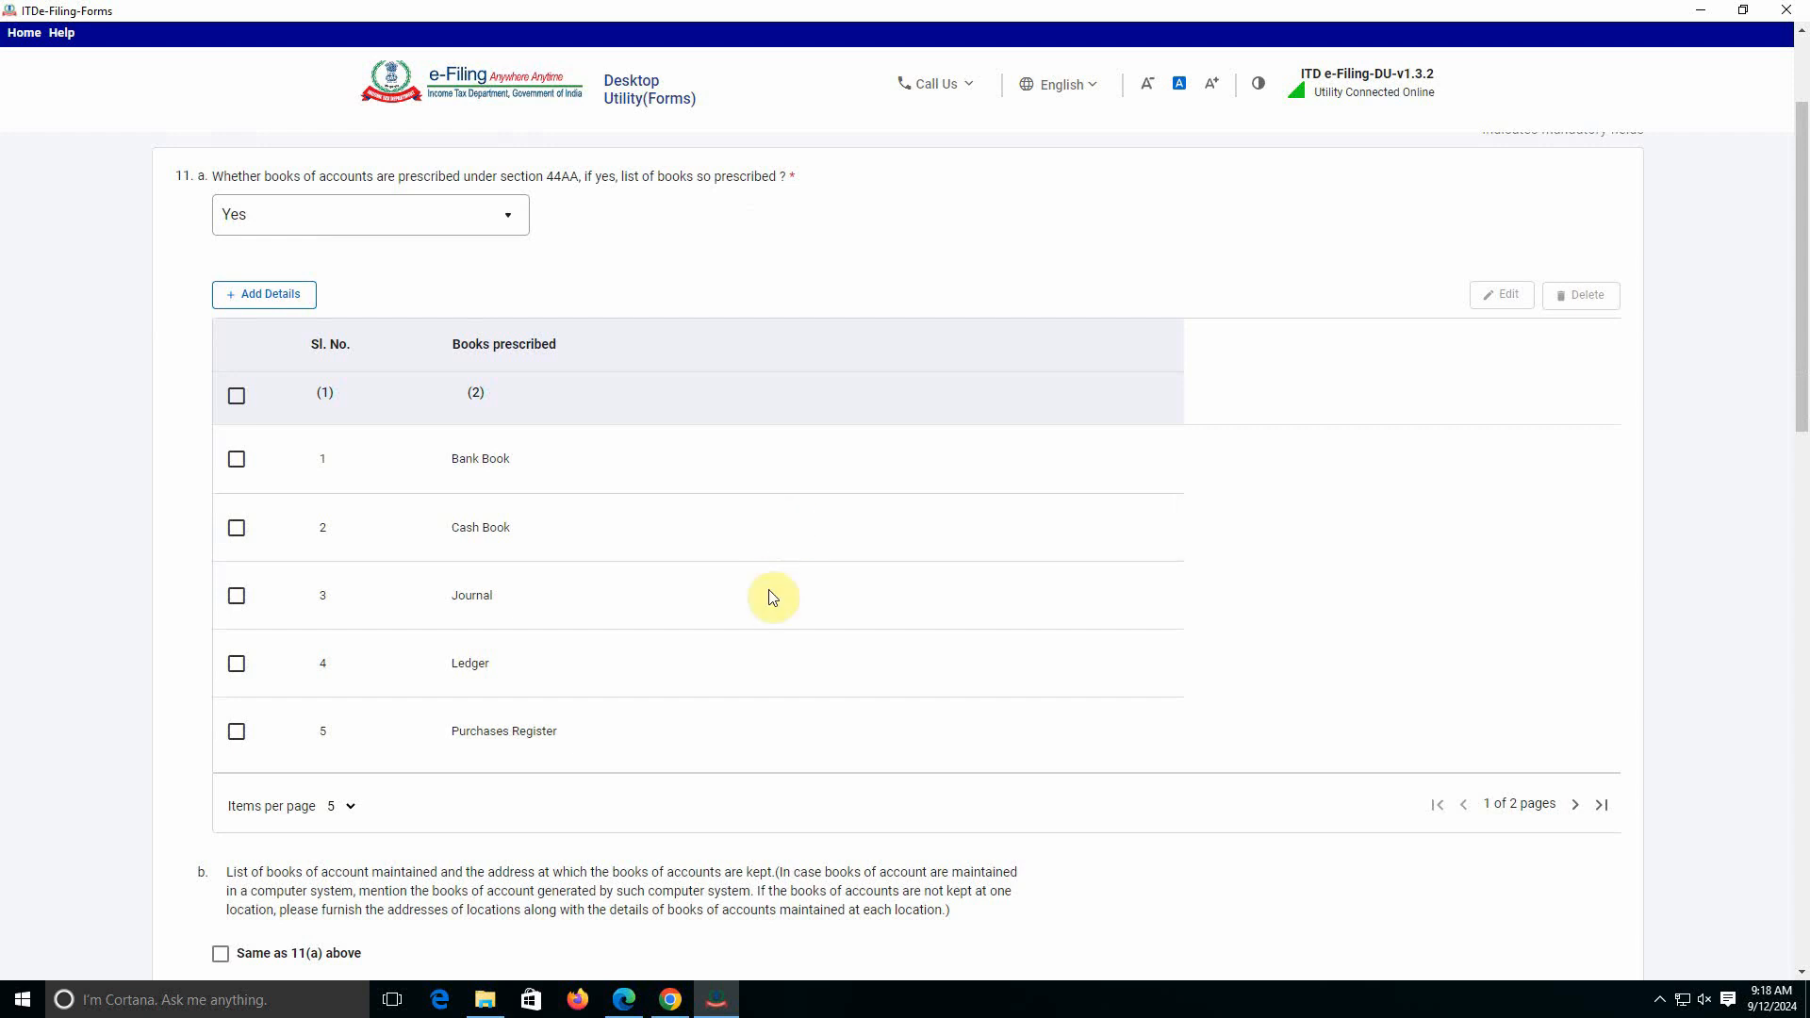
scroll(773, 604, "down", 3)
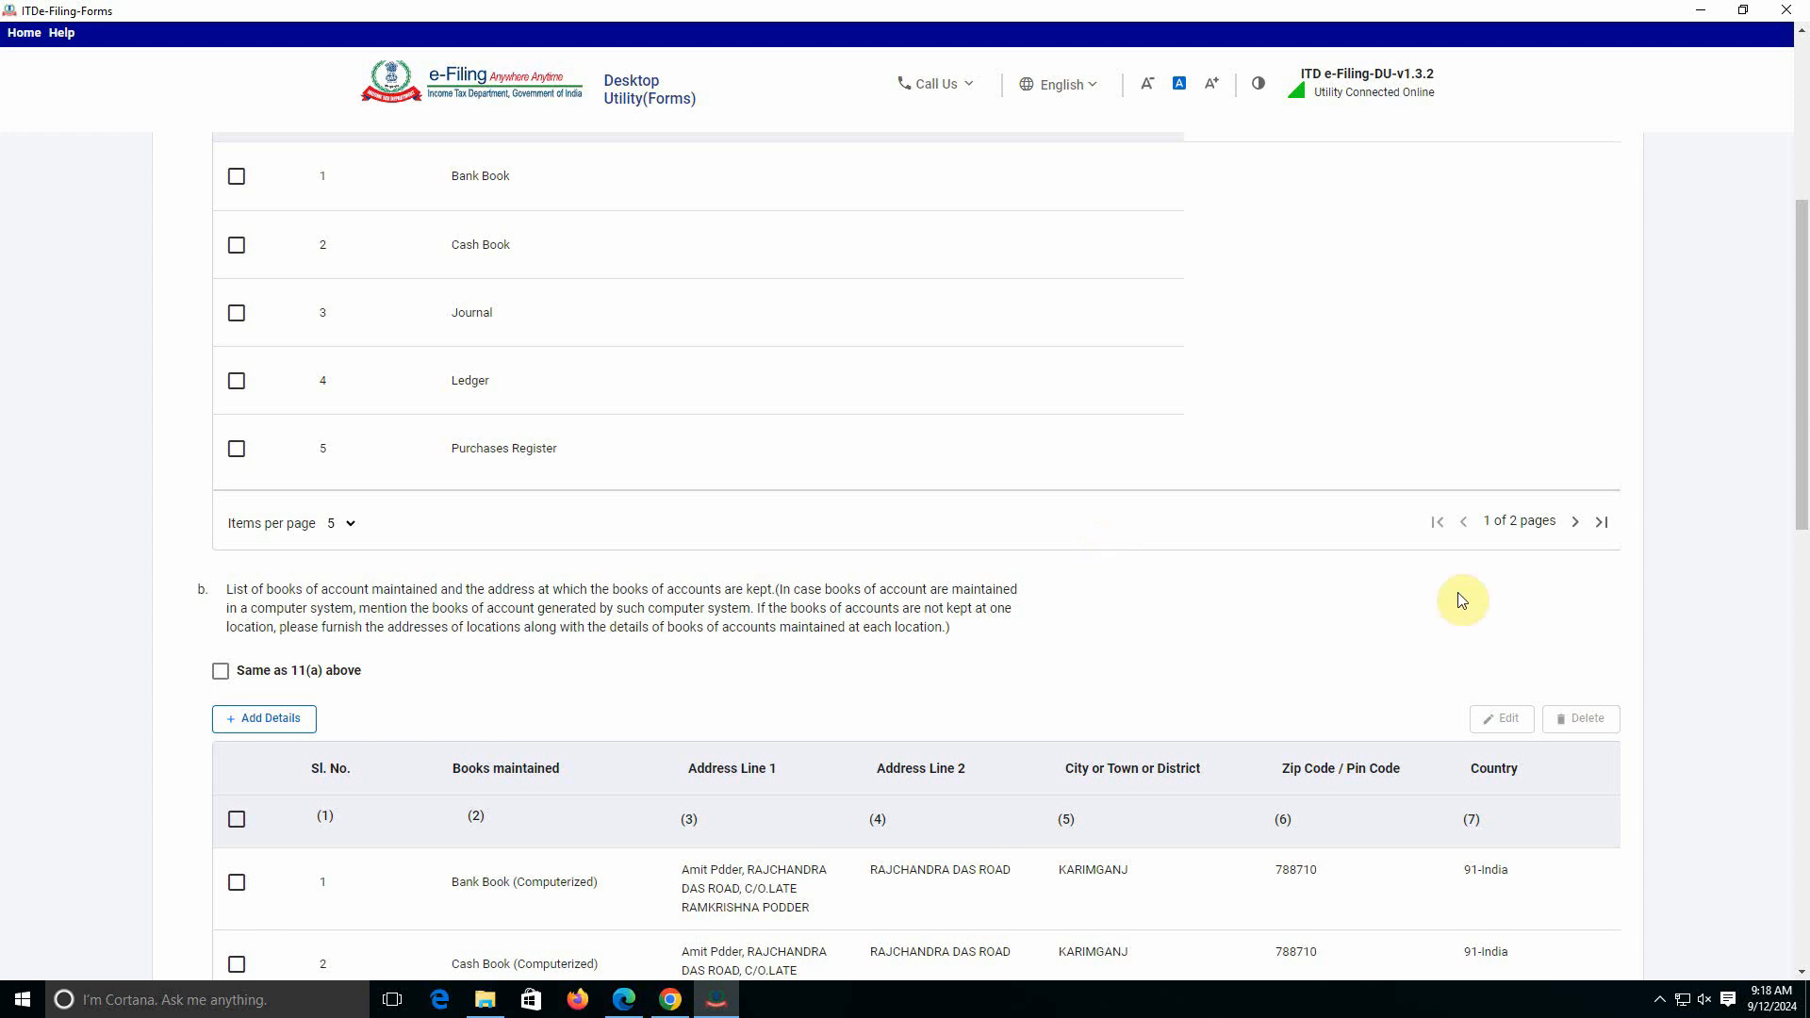
scroll(1471, 598, "up", 1)
left_click(1574, 618)
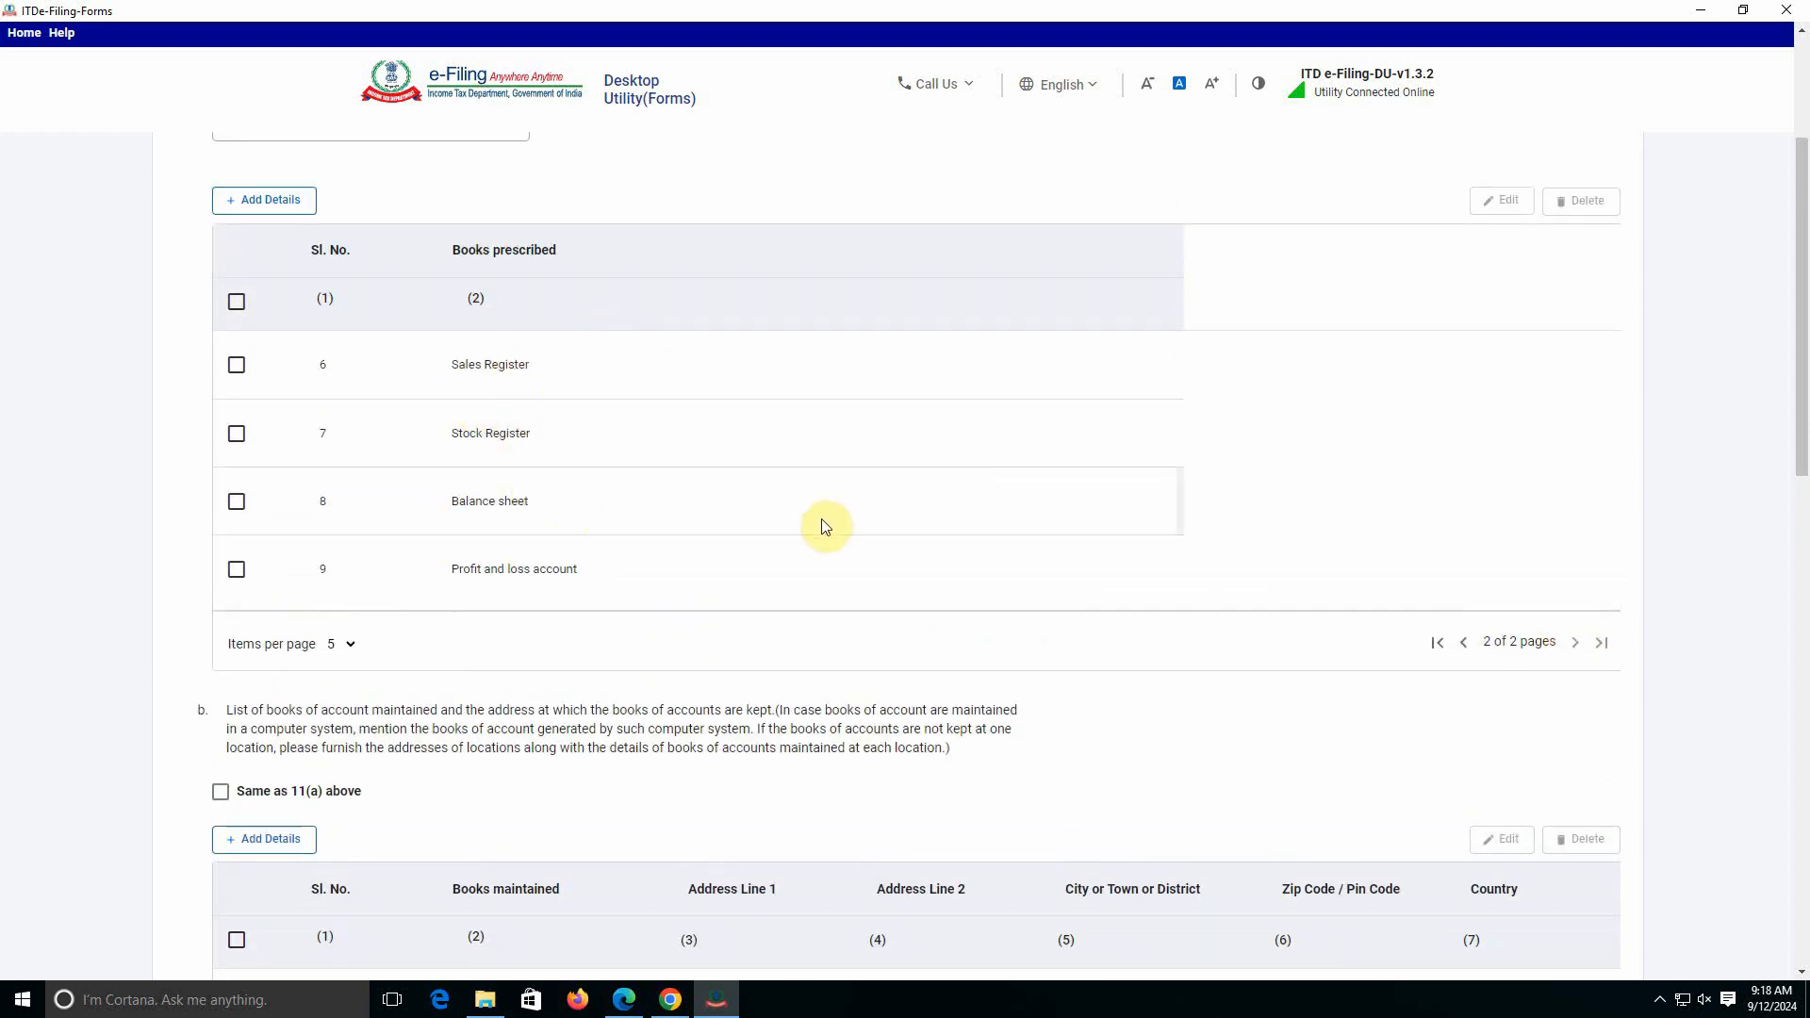
scroll(596, 657, "down", 2)
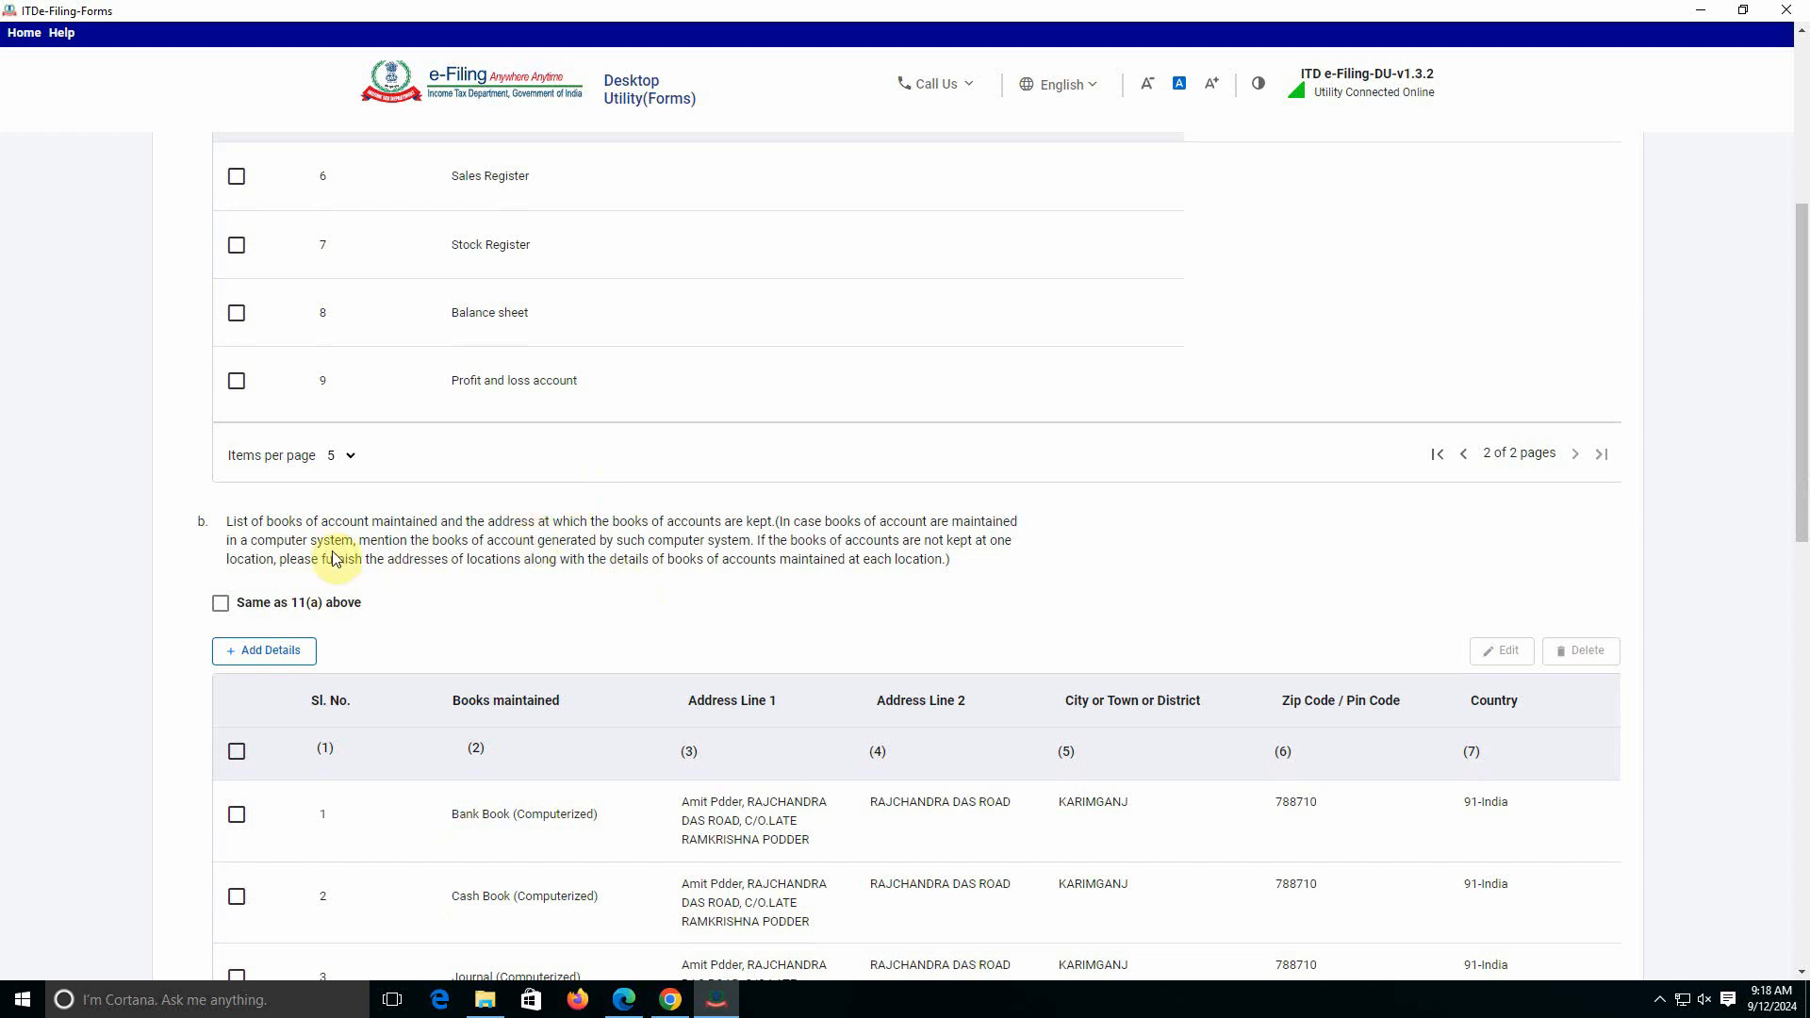
scroll(396, 509, "up", 3)
scroll(461, 556, "down", 3)
scroll(528, 618, "down", 2)
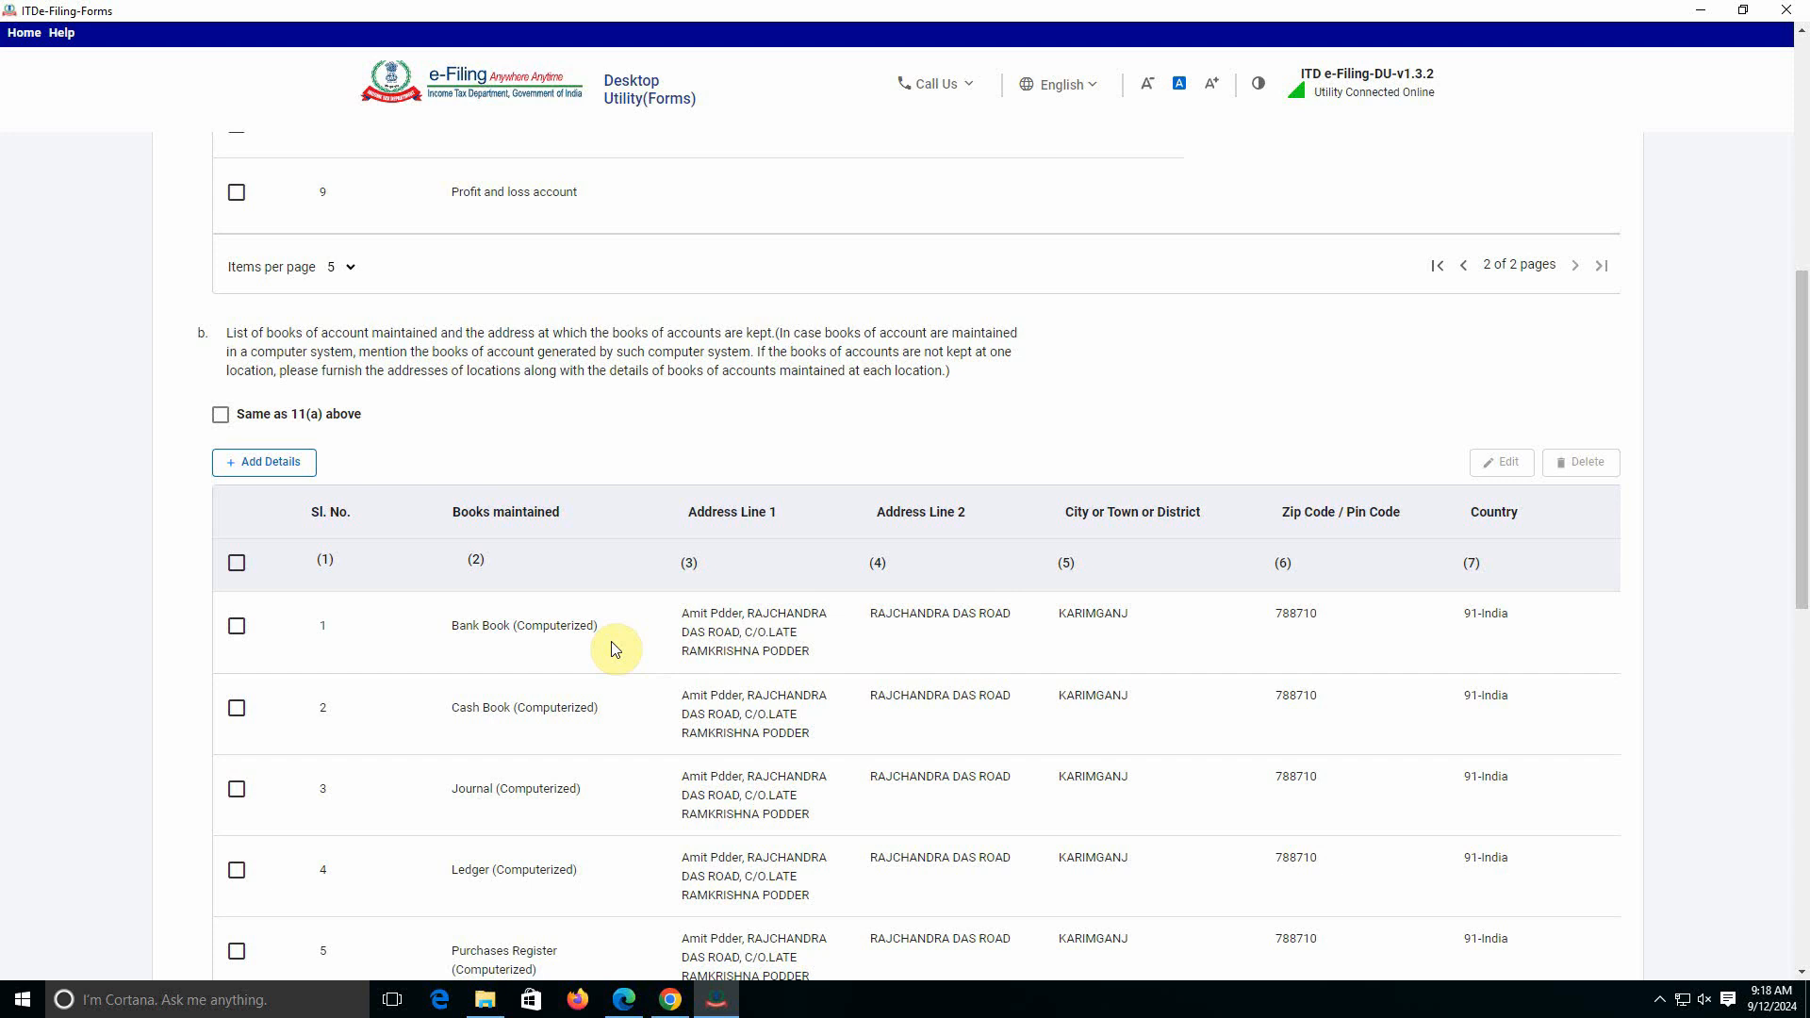
scroll(655, 744, "down", 6)
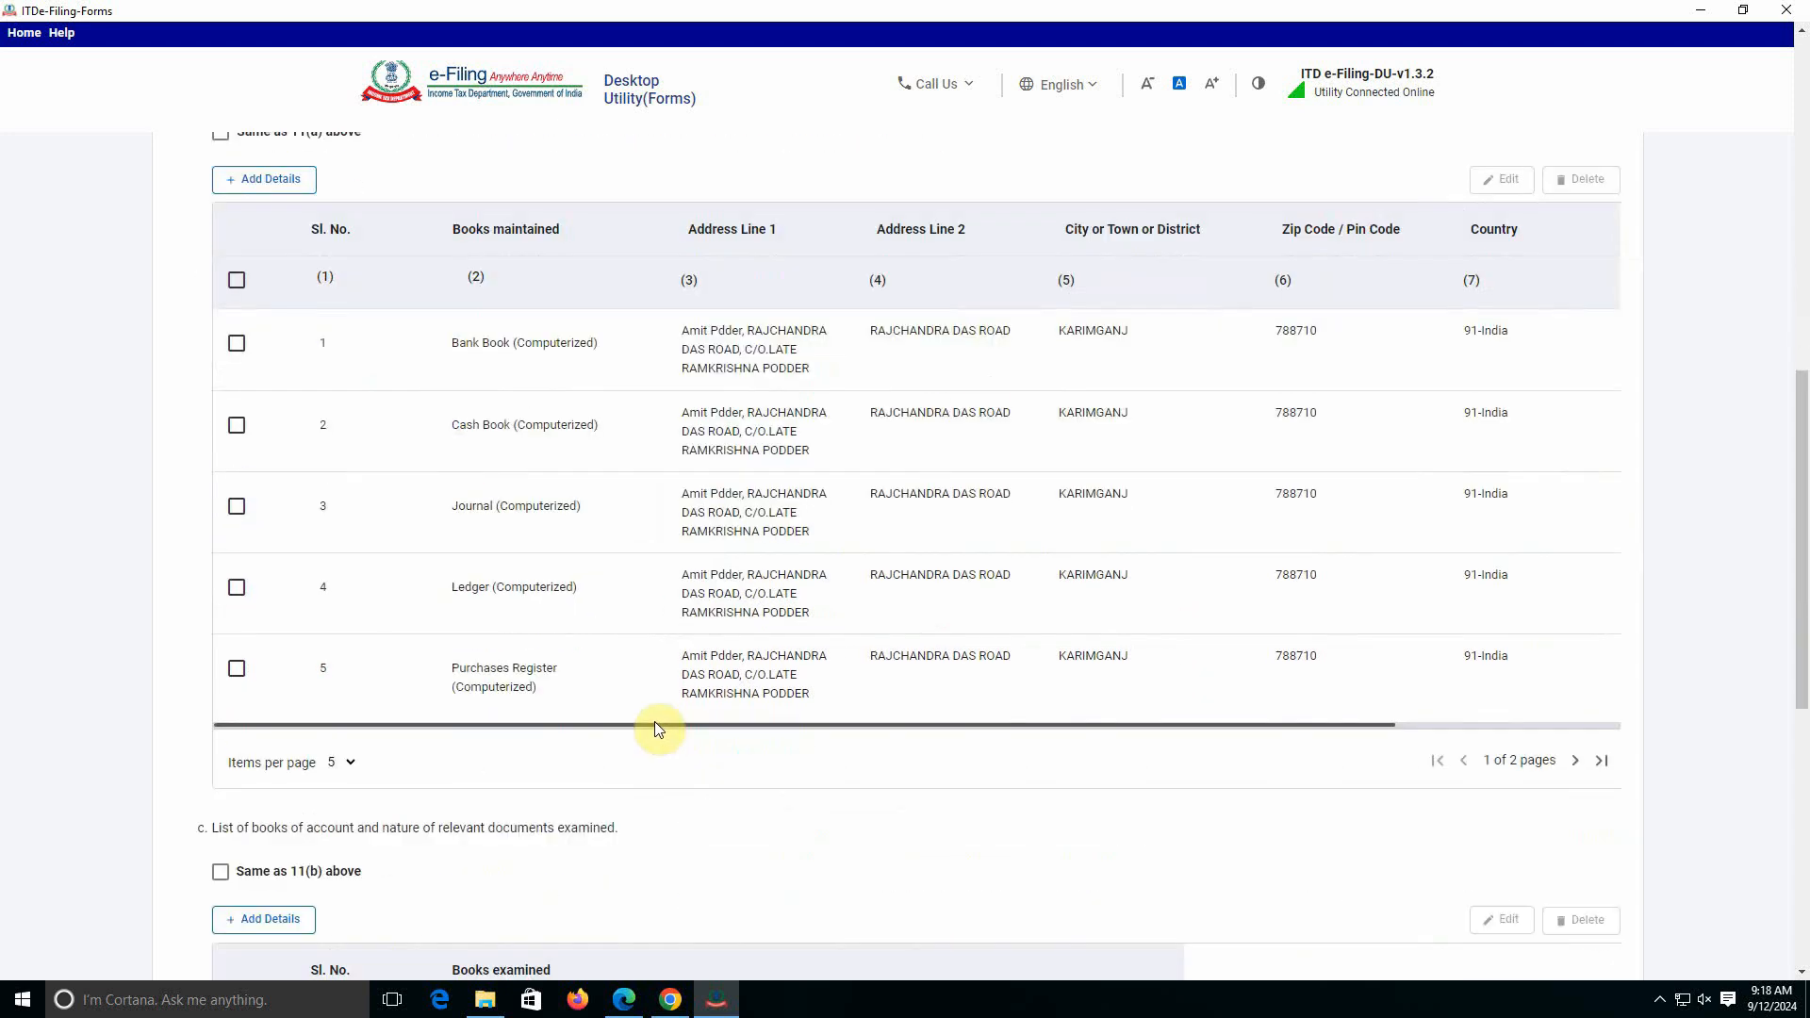
Check the list of books of account examined in Clause 11(c) across both pages and save Clause 11.
scroll(657, 729, "down", 2)
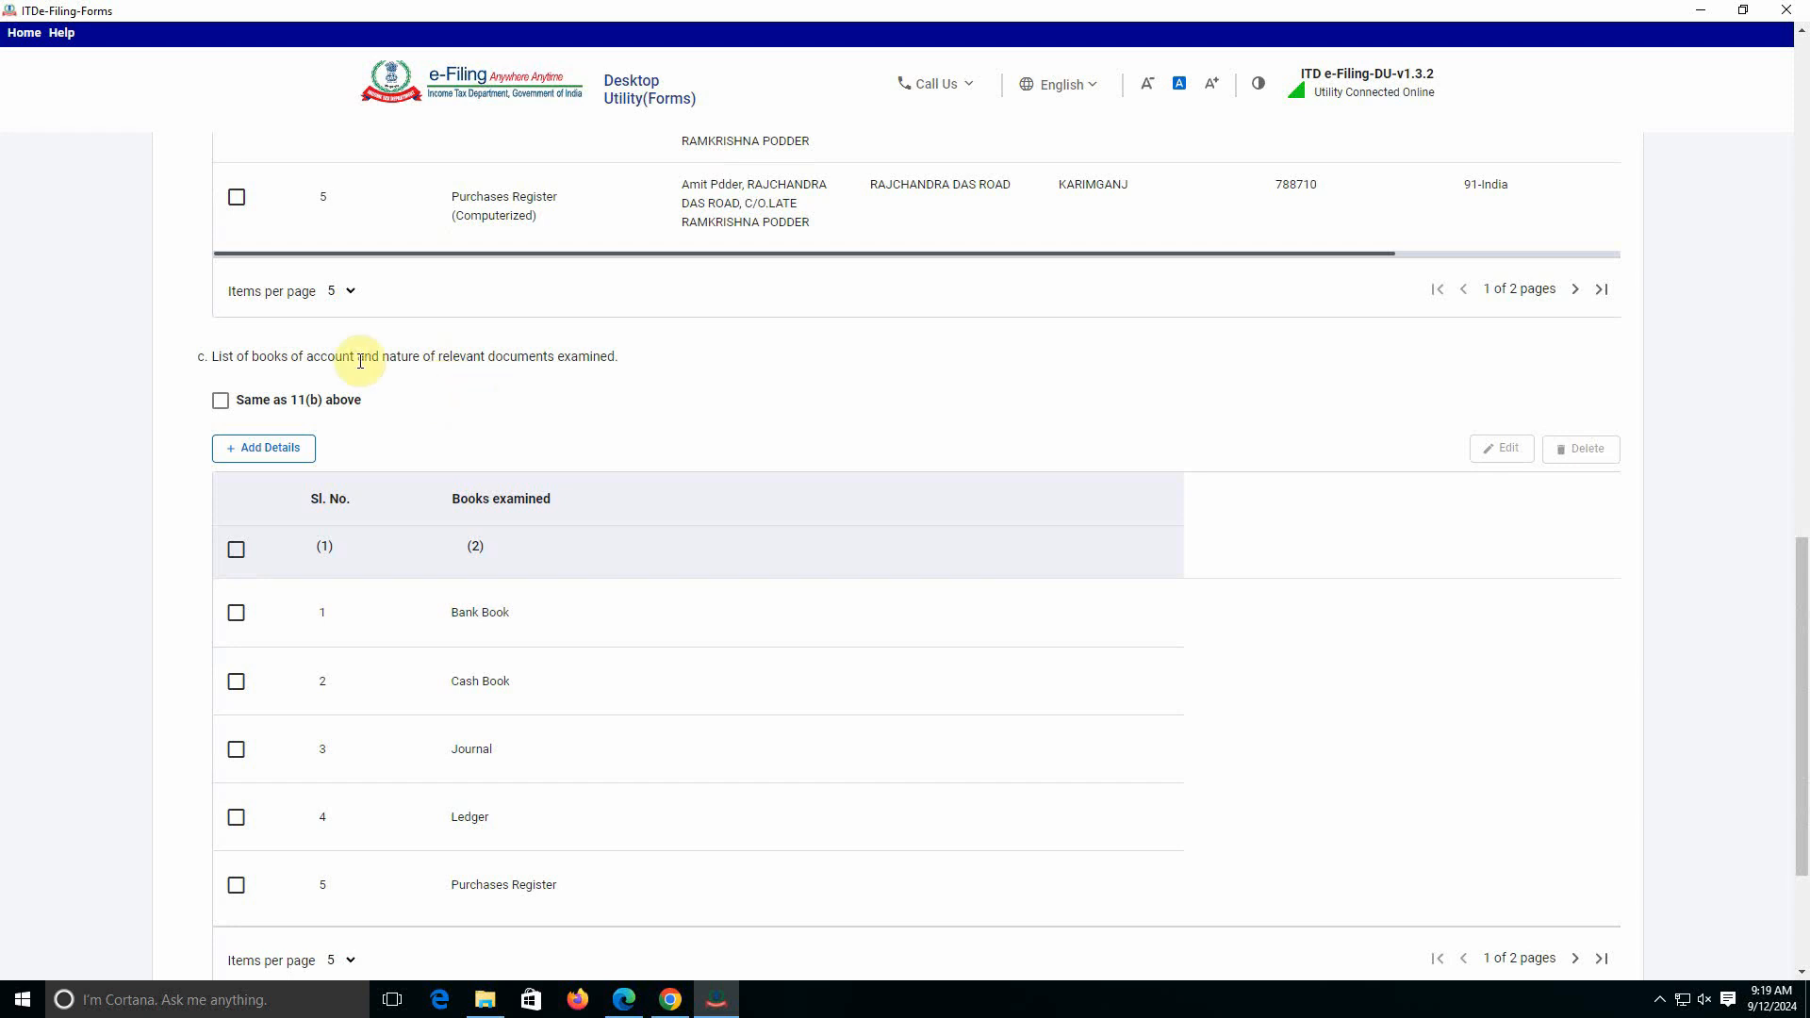
scroll(626, 384, "up", 3)
scroll(626, 538, "down", 2)
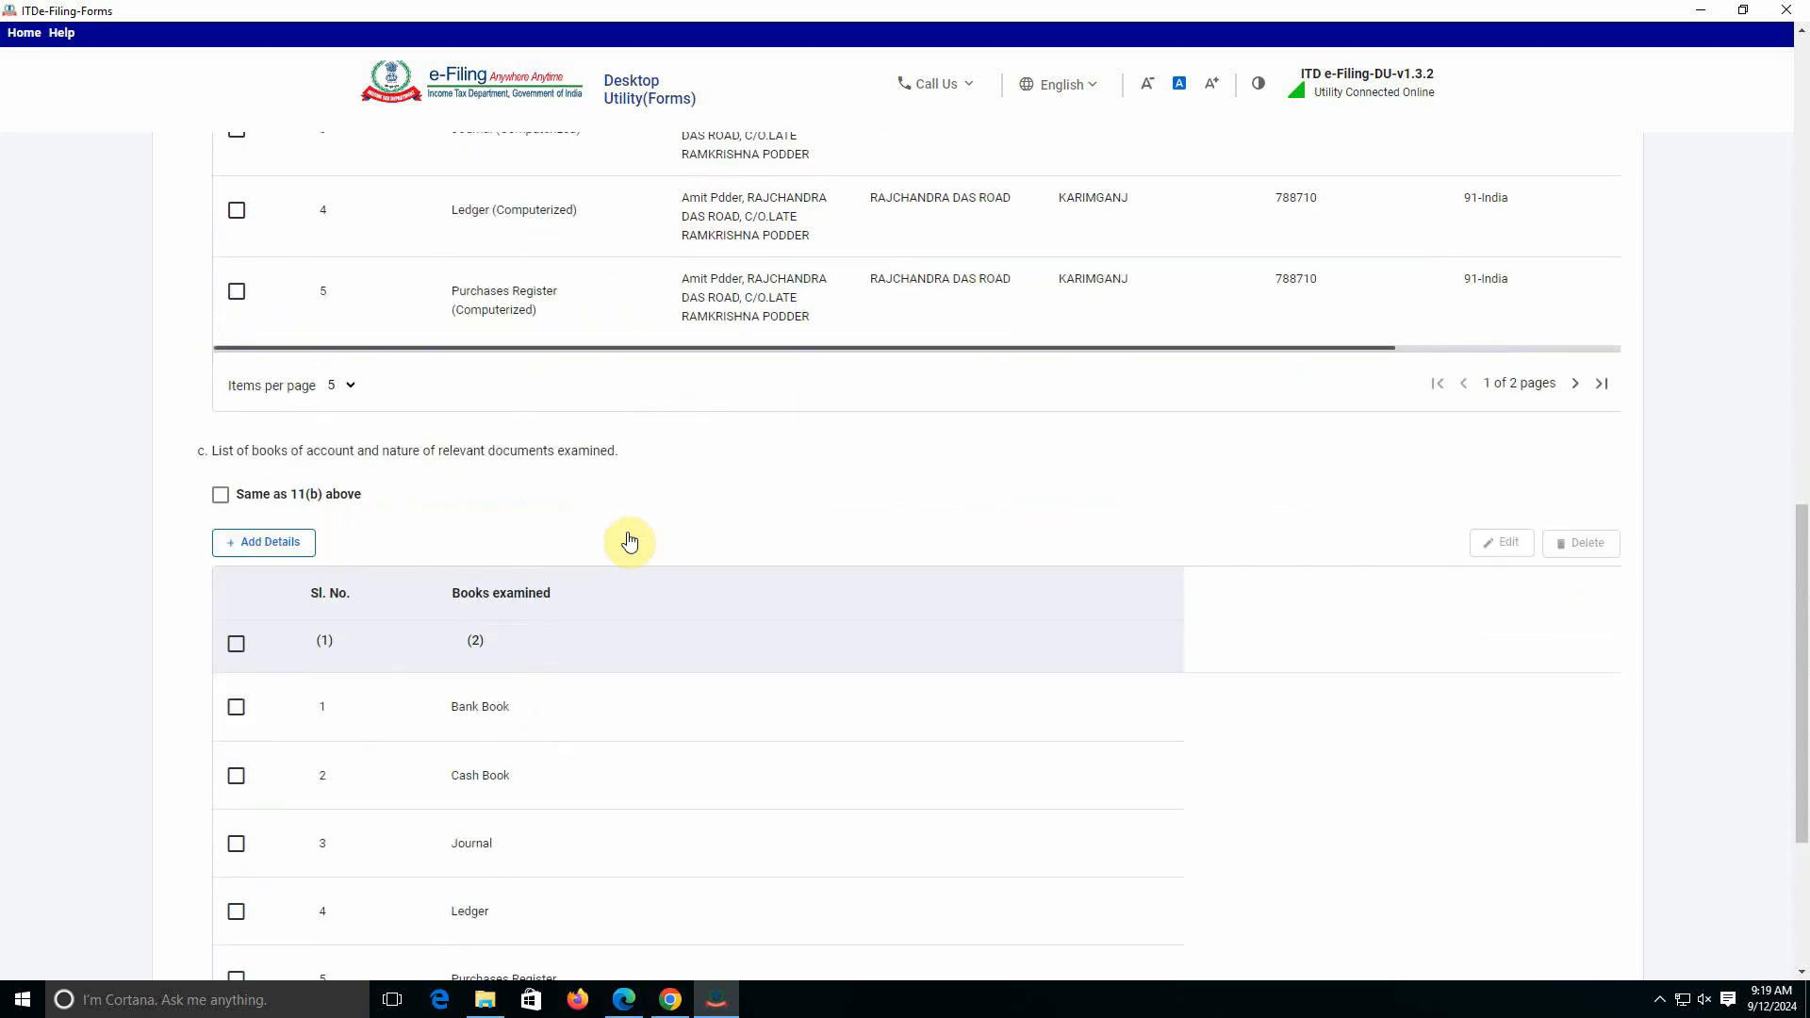
scroll(626, 456, "down", 2)
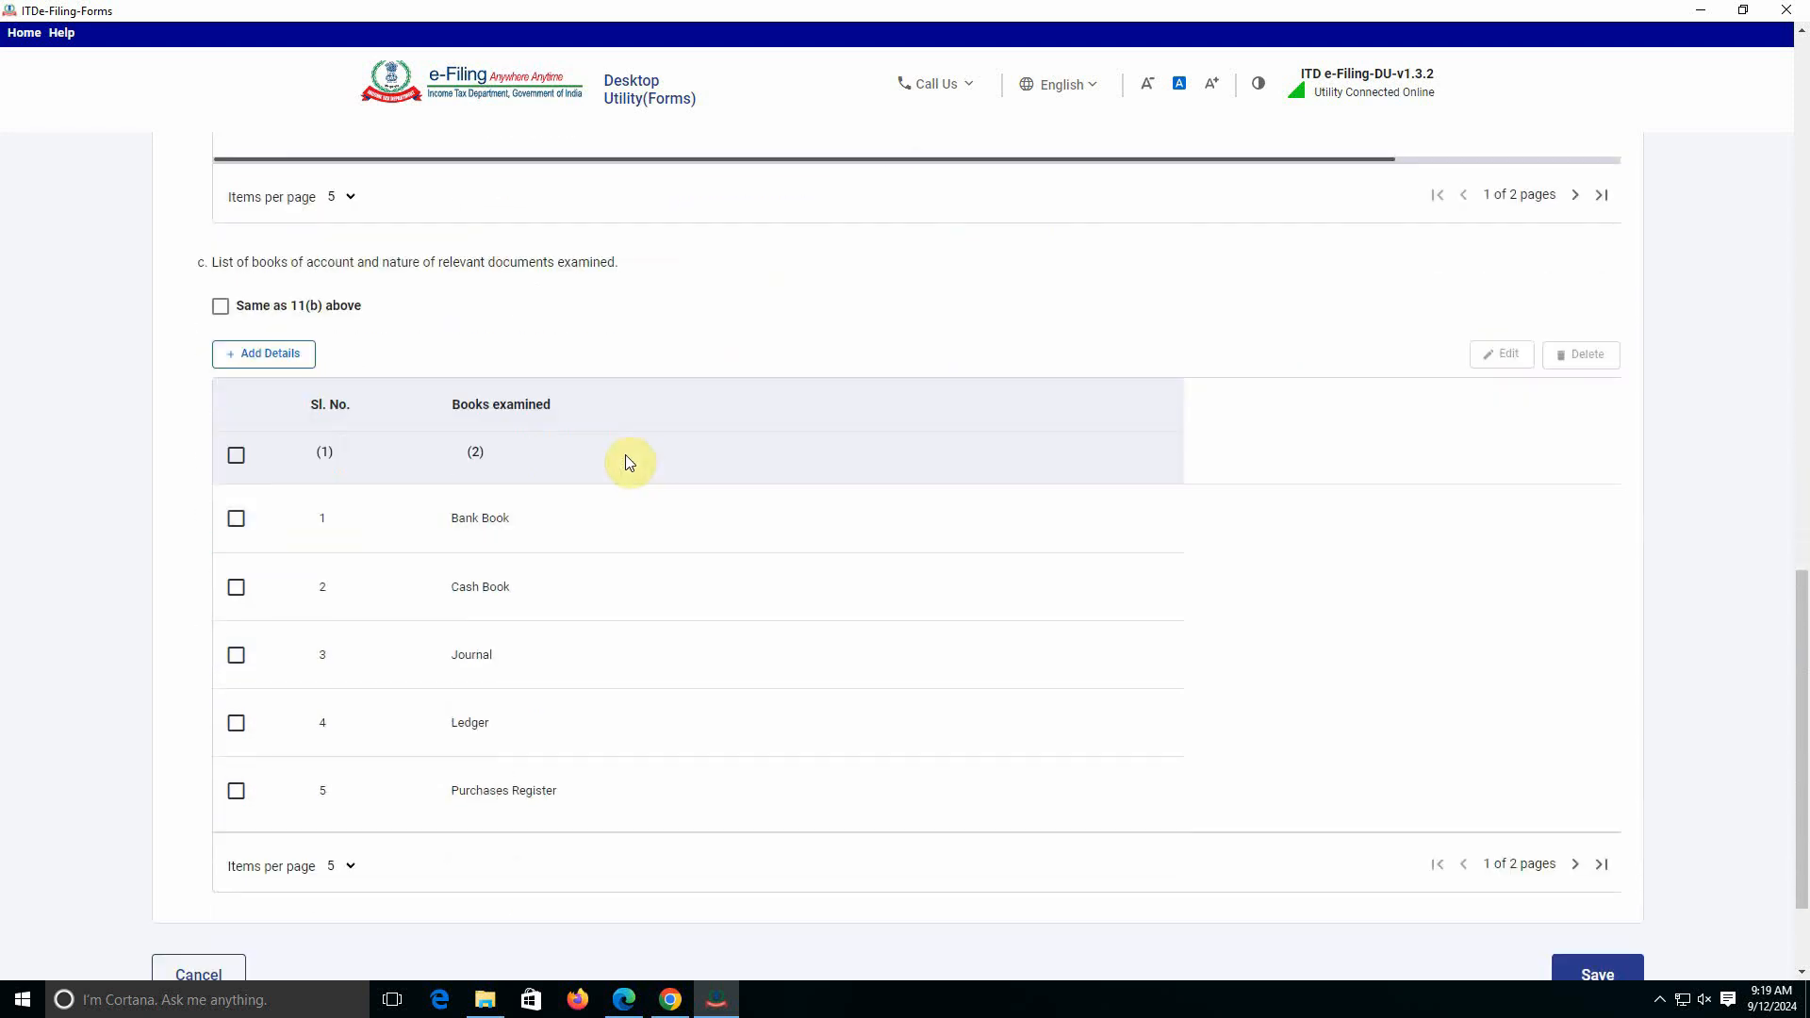
left_click(1575, 864)
scroll(578, 529, "down", 1)
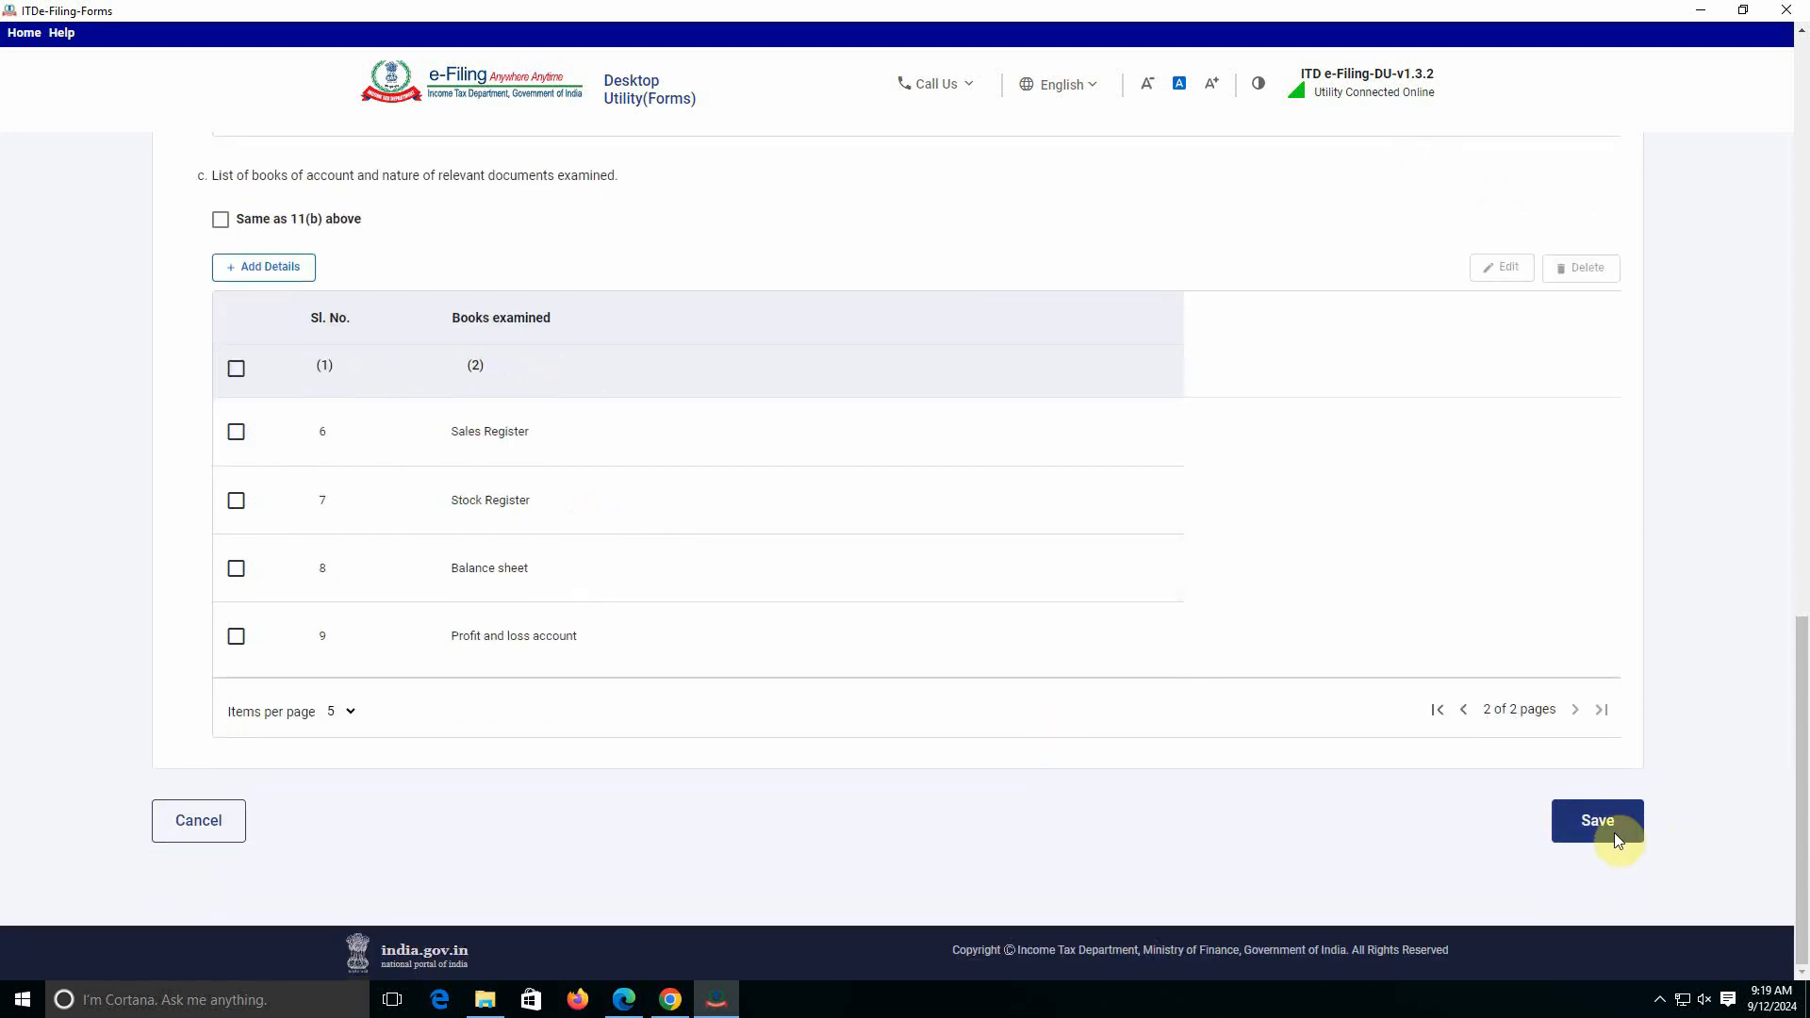
left_click(1464, 711)
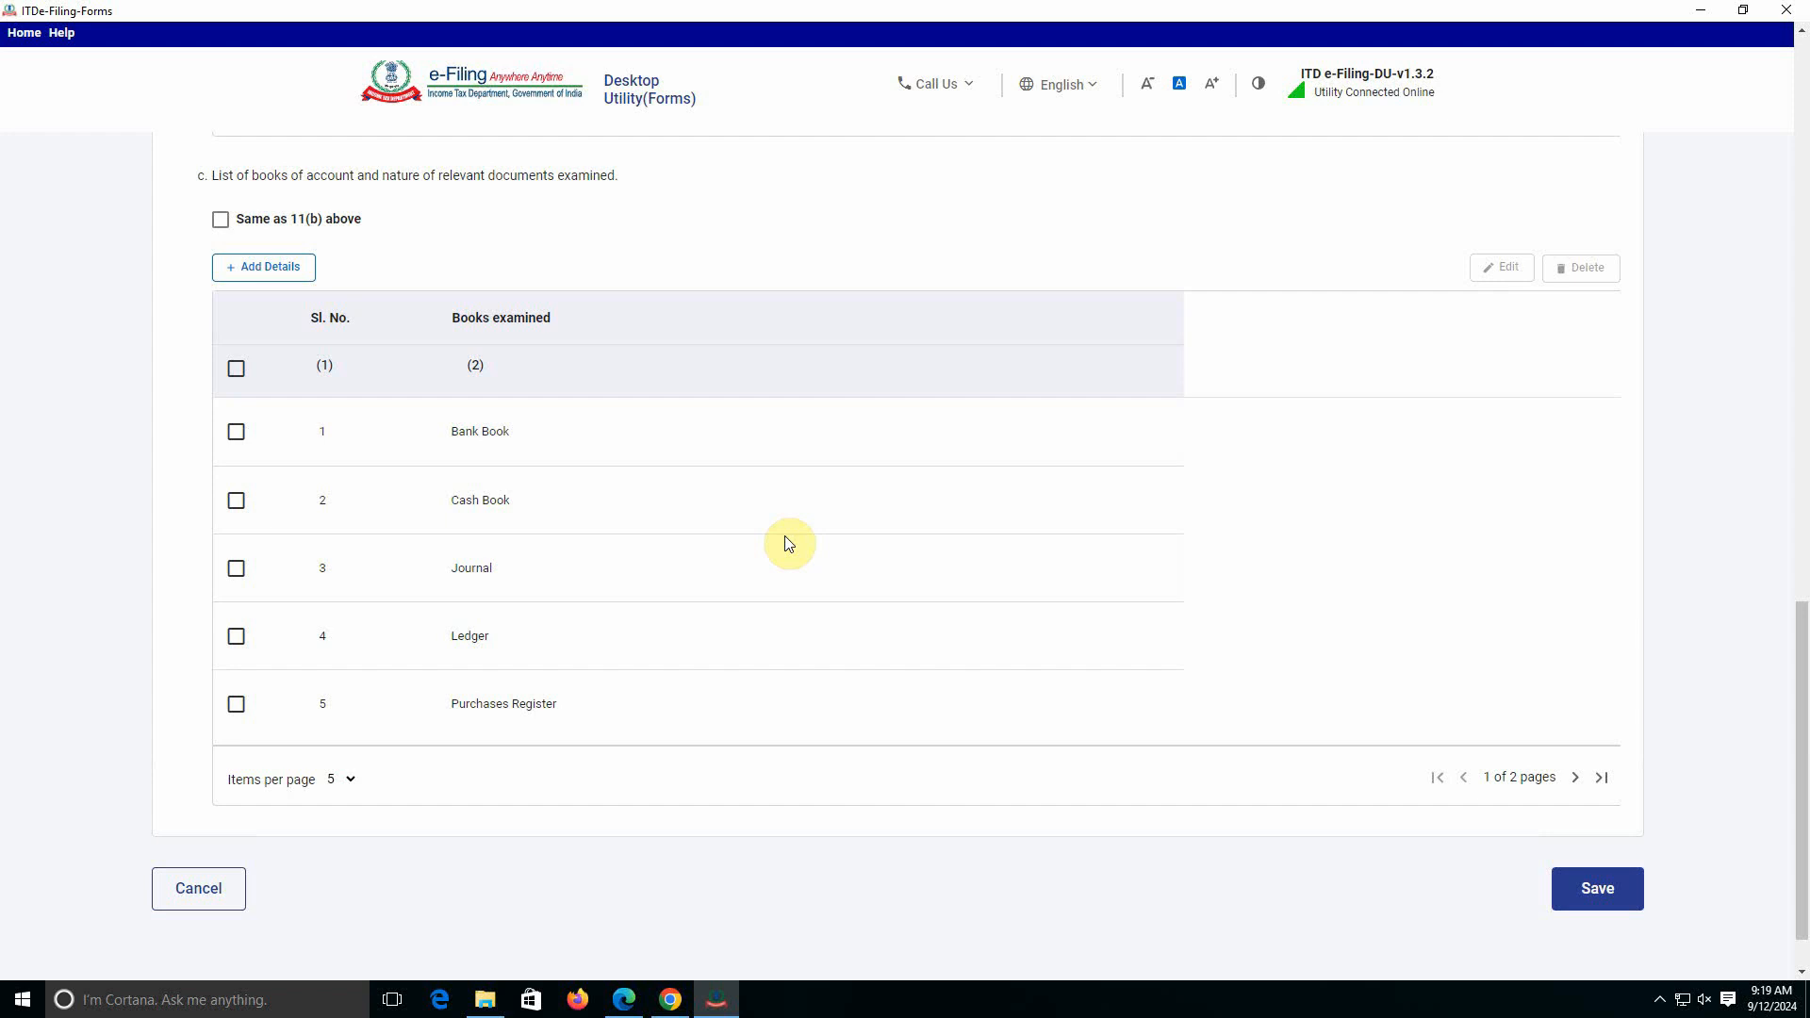
left_click(1597, 888)
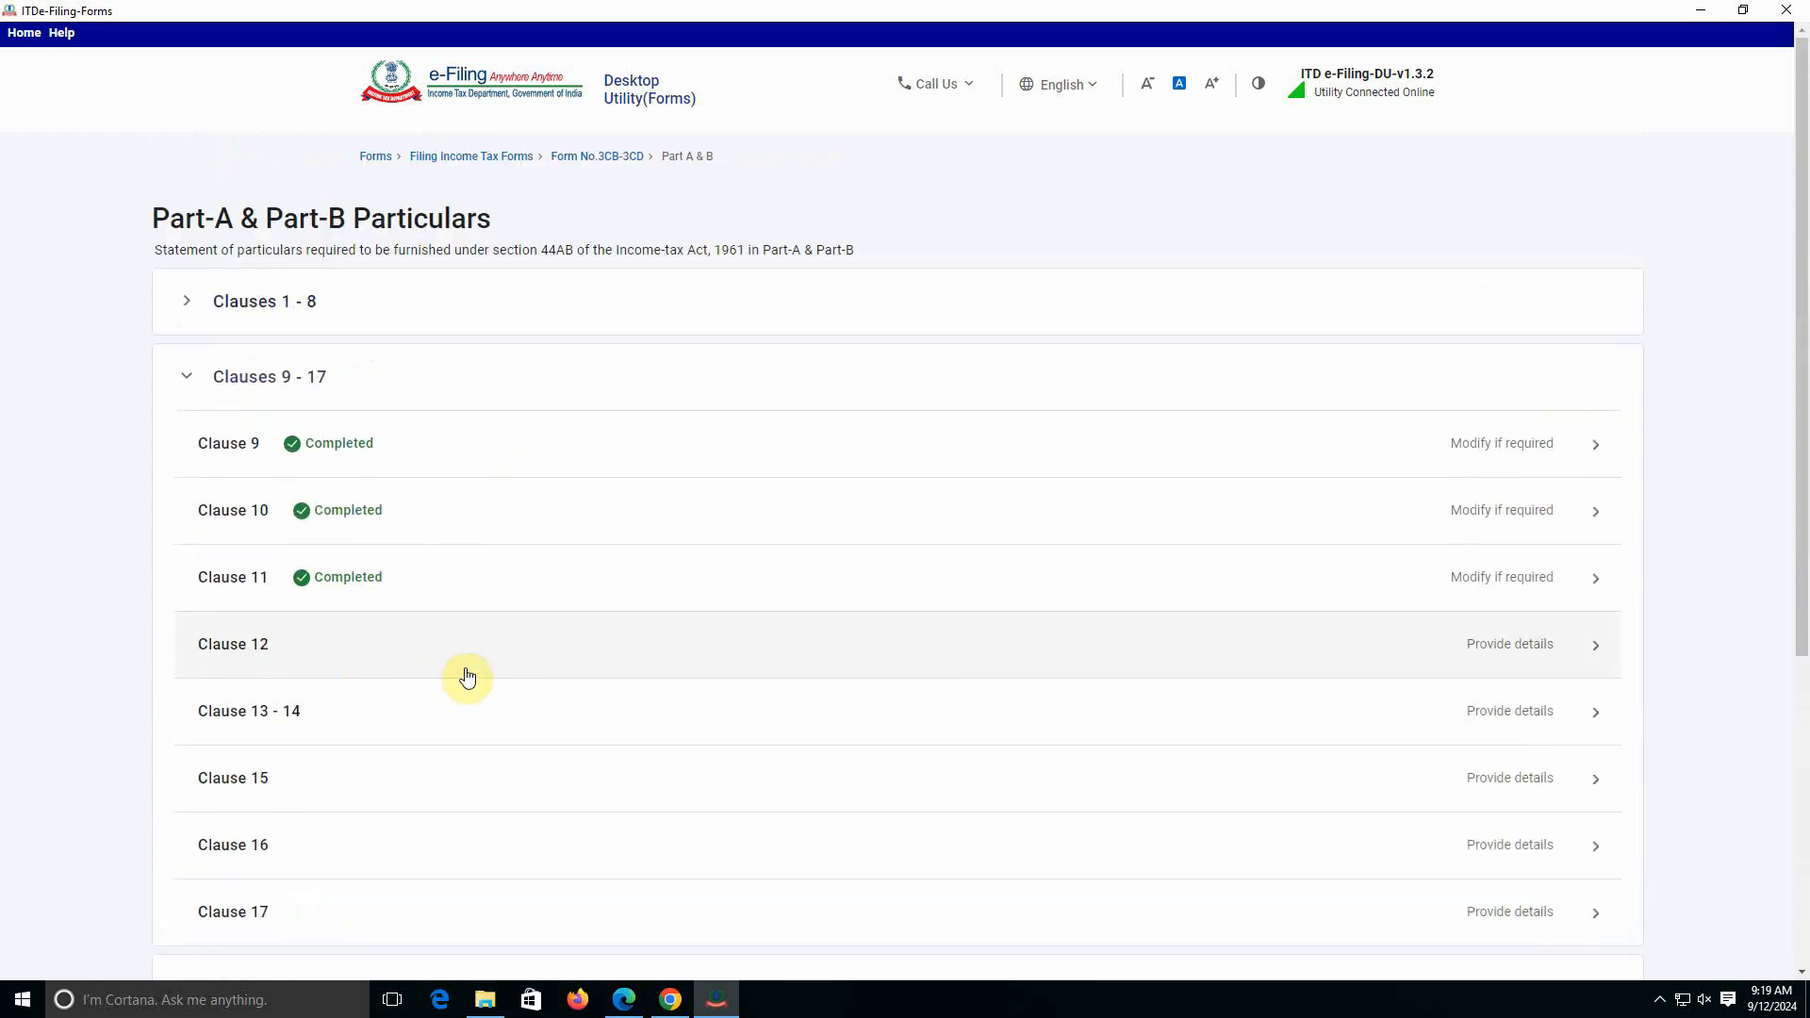
Save Clause 12 with the answer No, and save Clause 13 - 14 with the closing stock valuation method set to At Cost.
left_click(1518, 649)
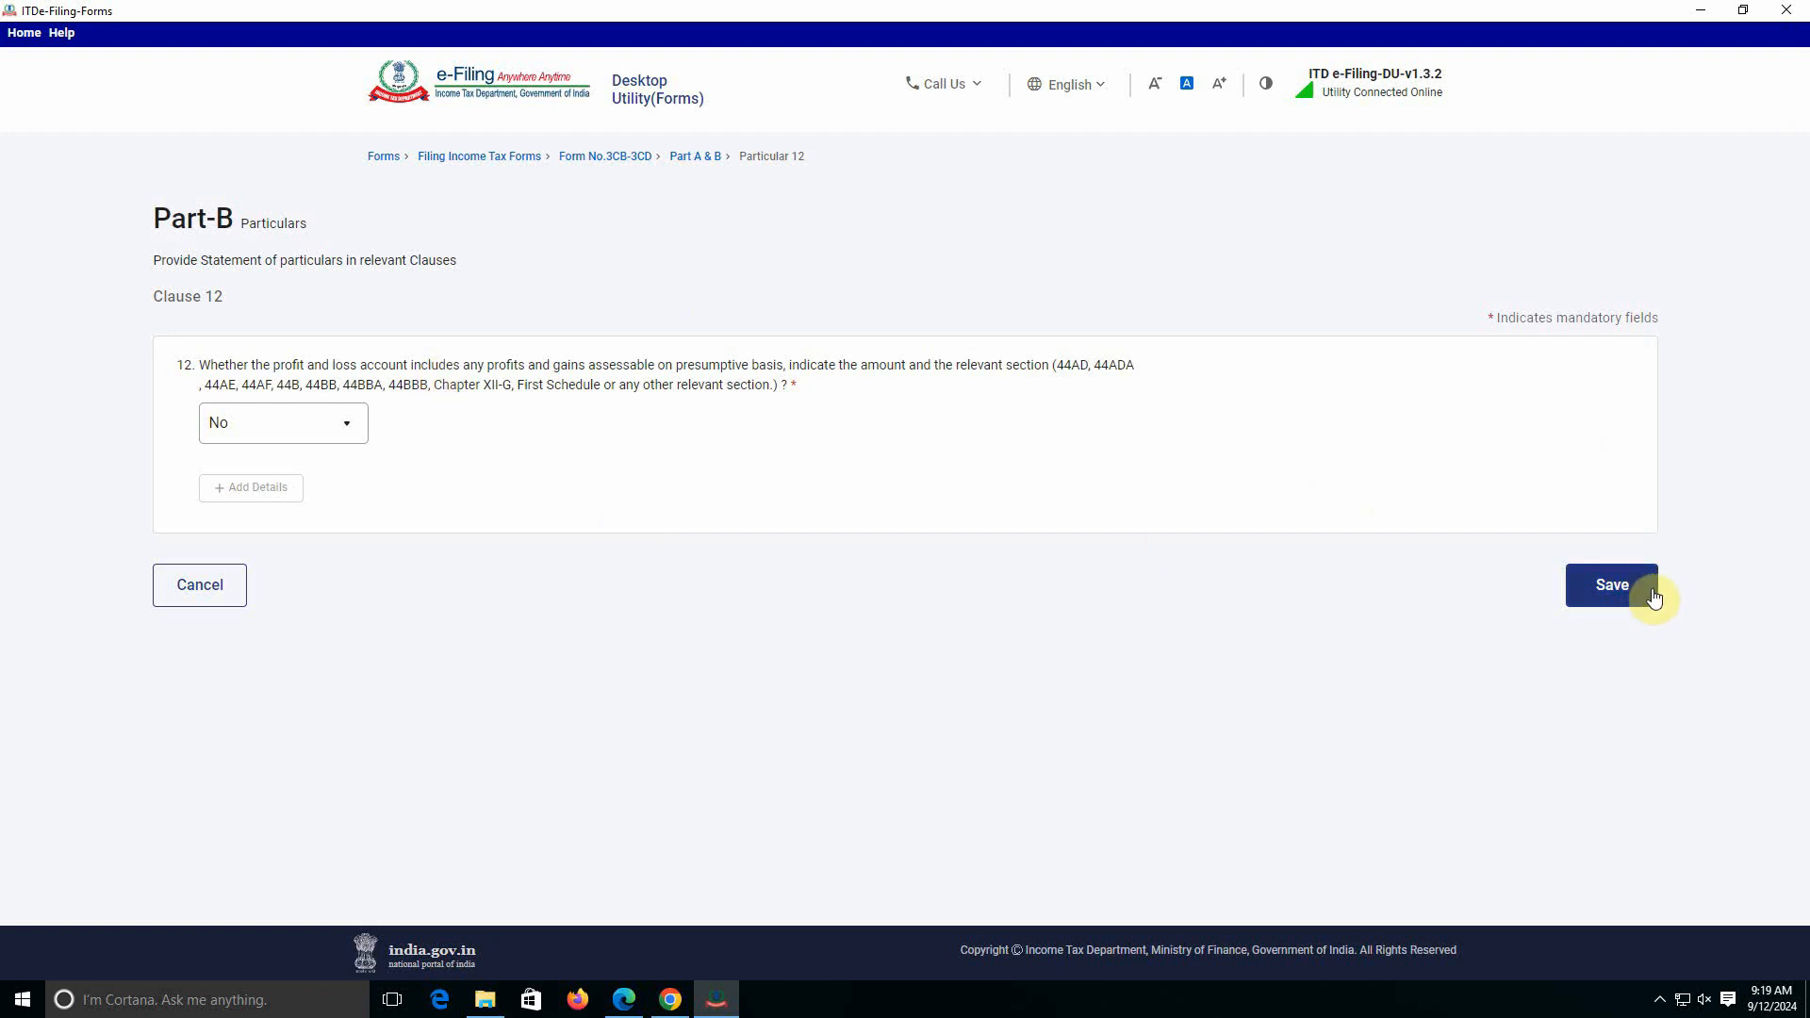
left_click(1612, 586)
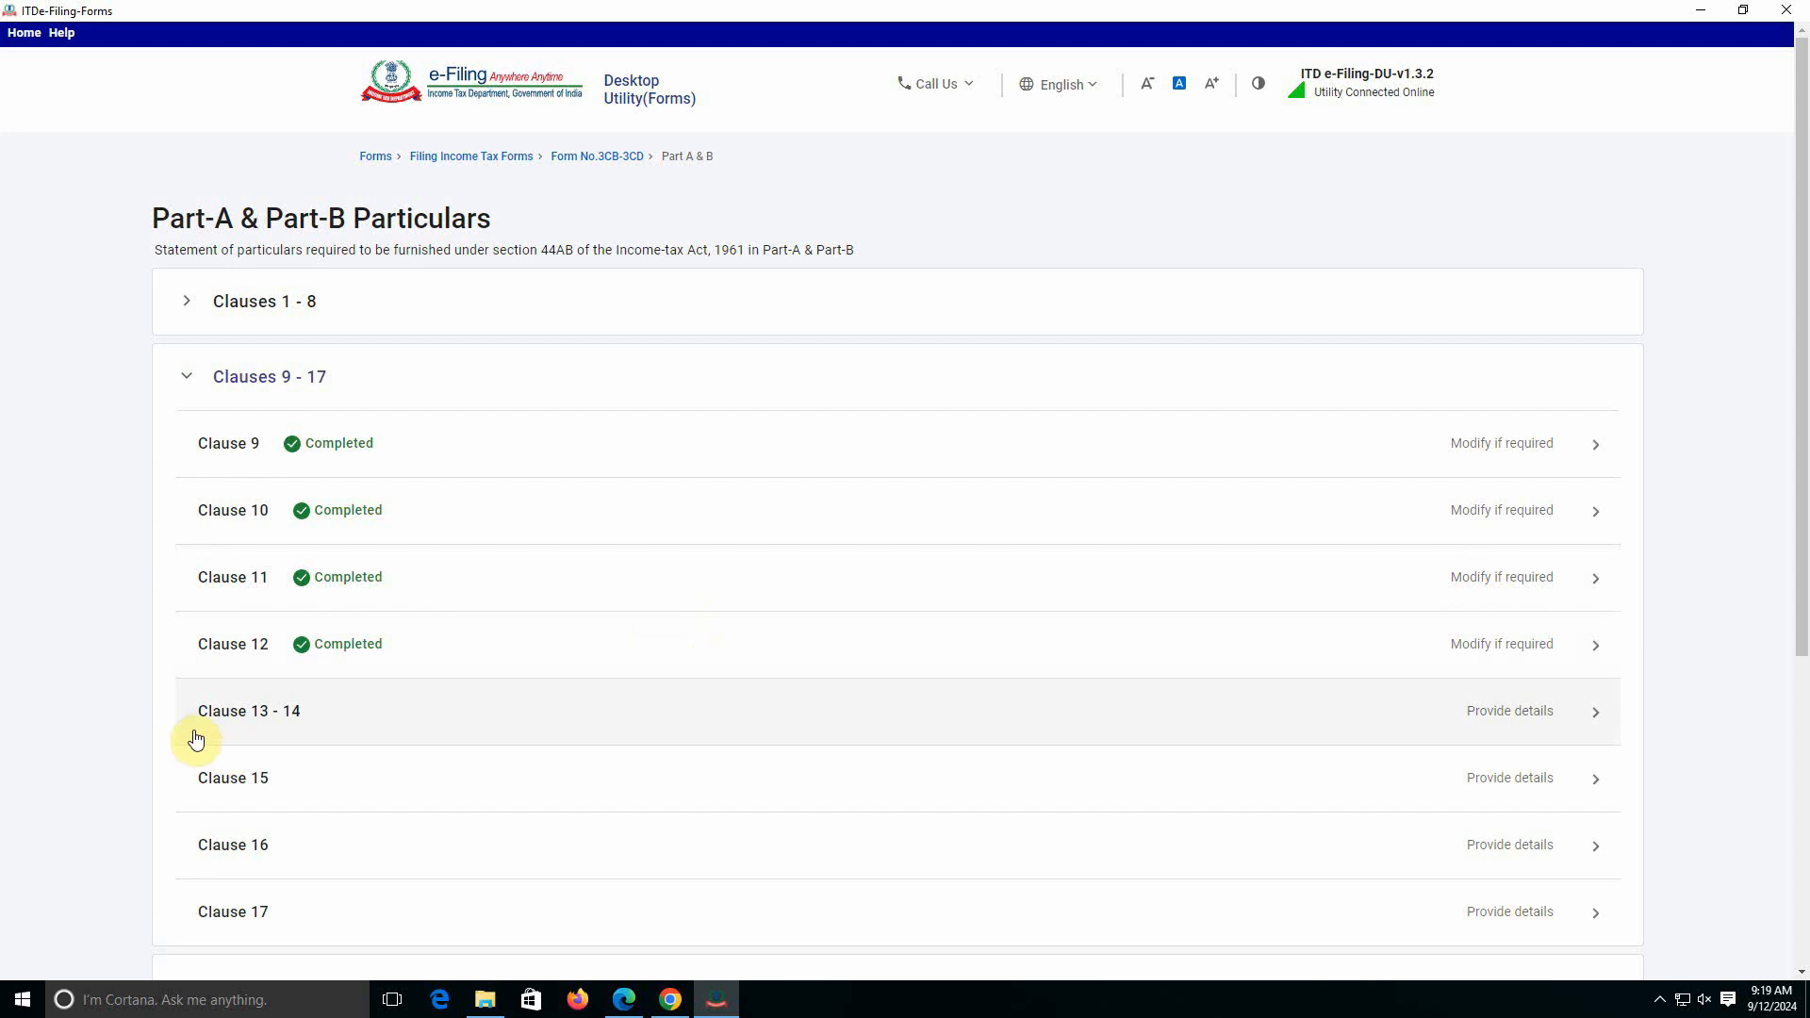
left_click(1503, 723)
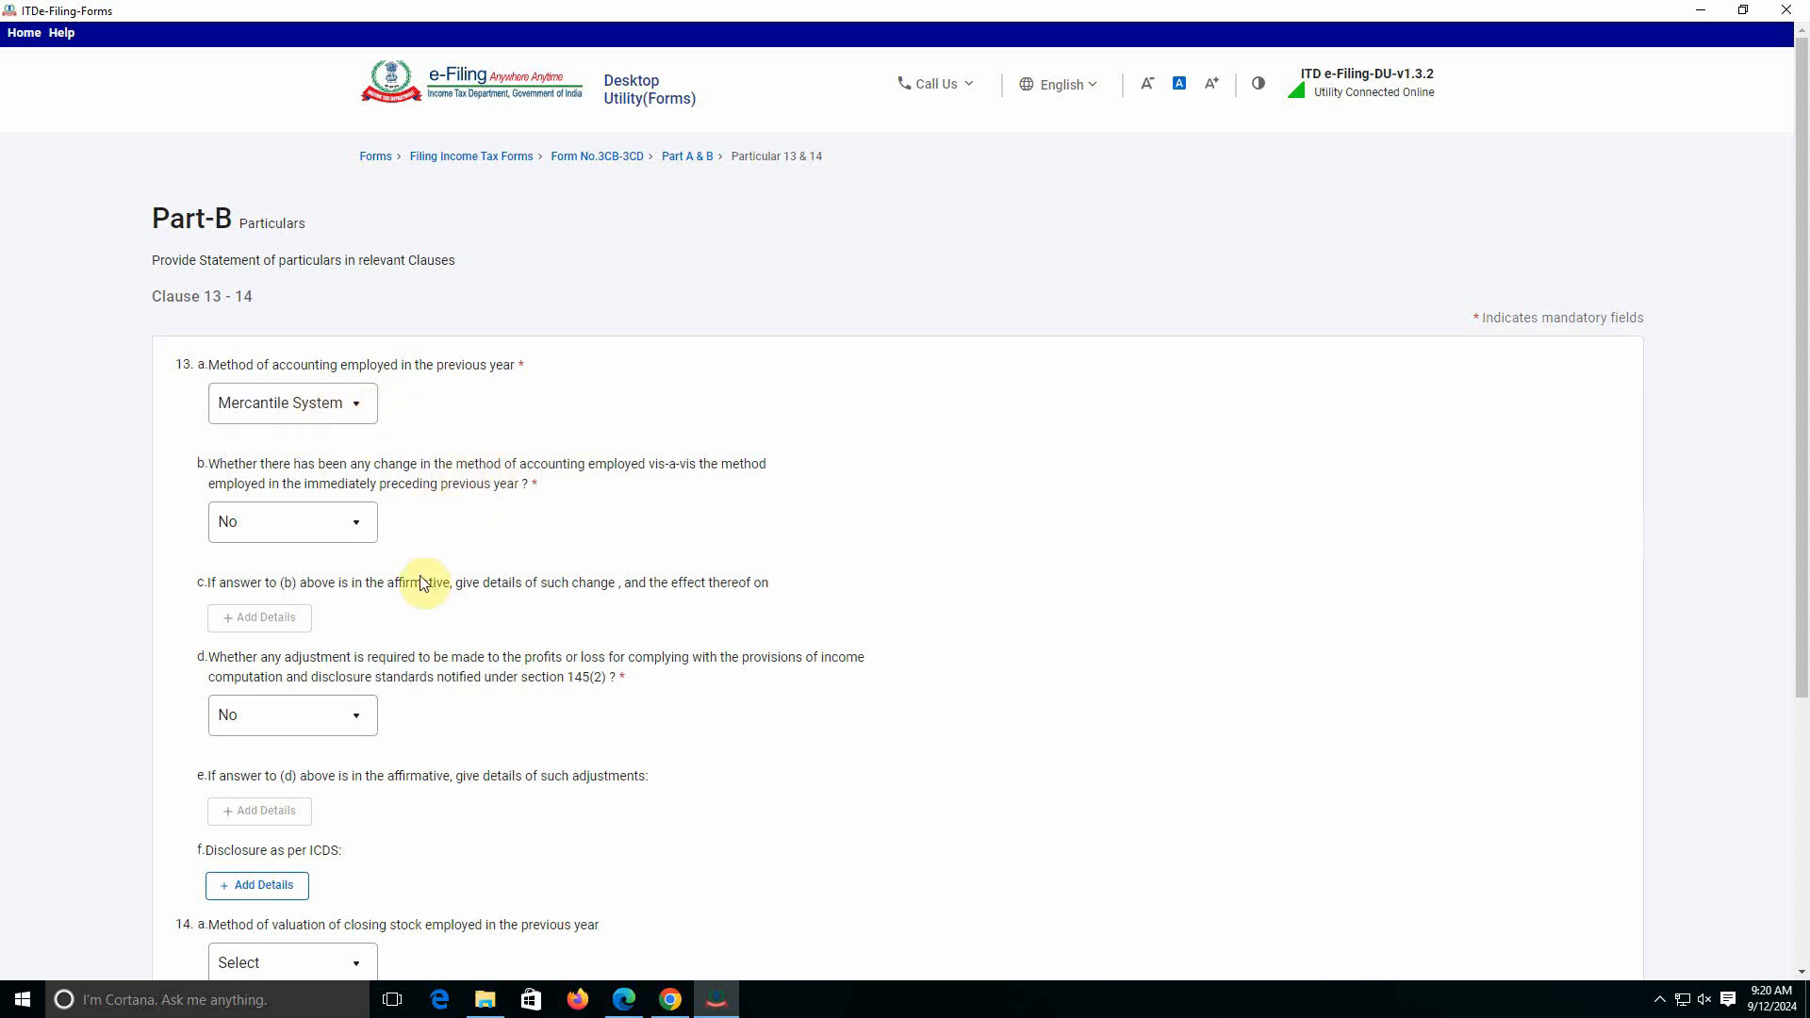
scroll(462, 623, "down", 1)
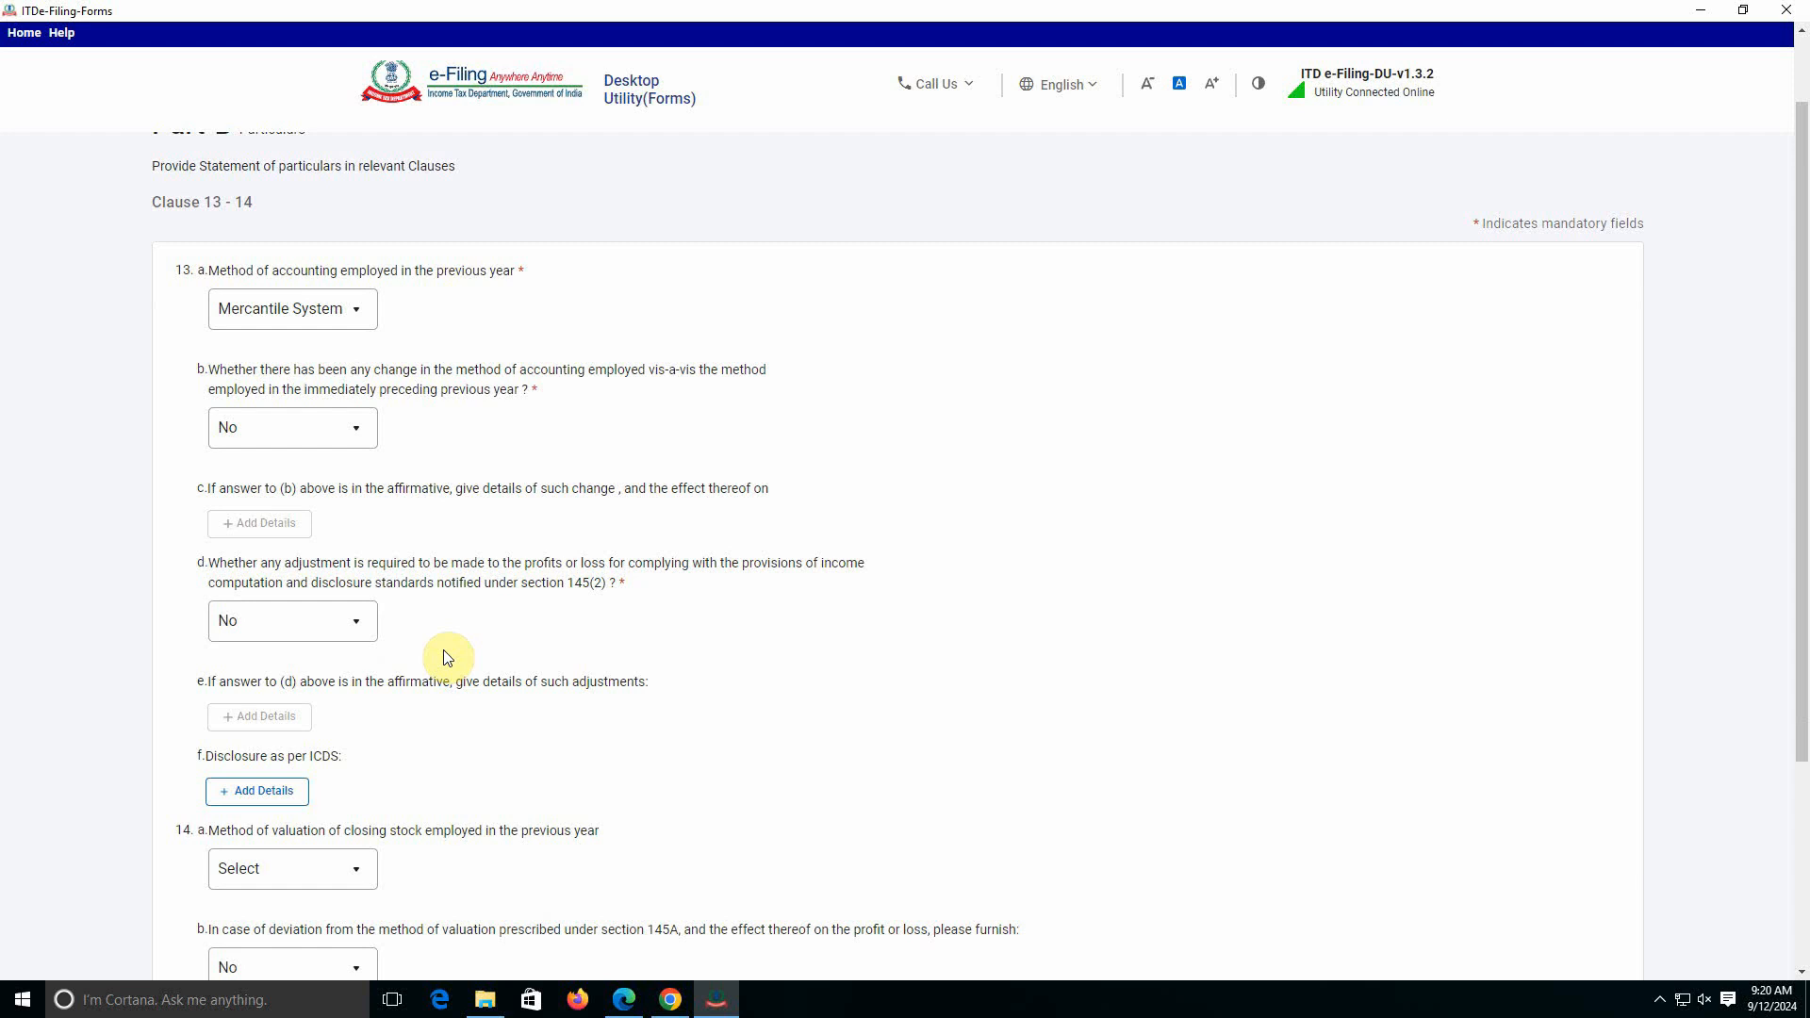
scroll(424, 622, "down", 3)
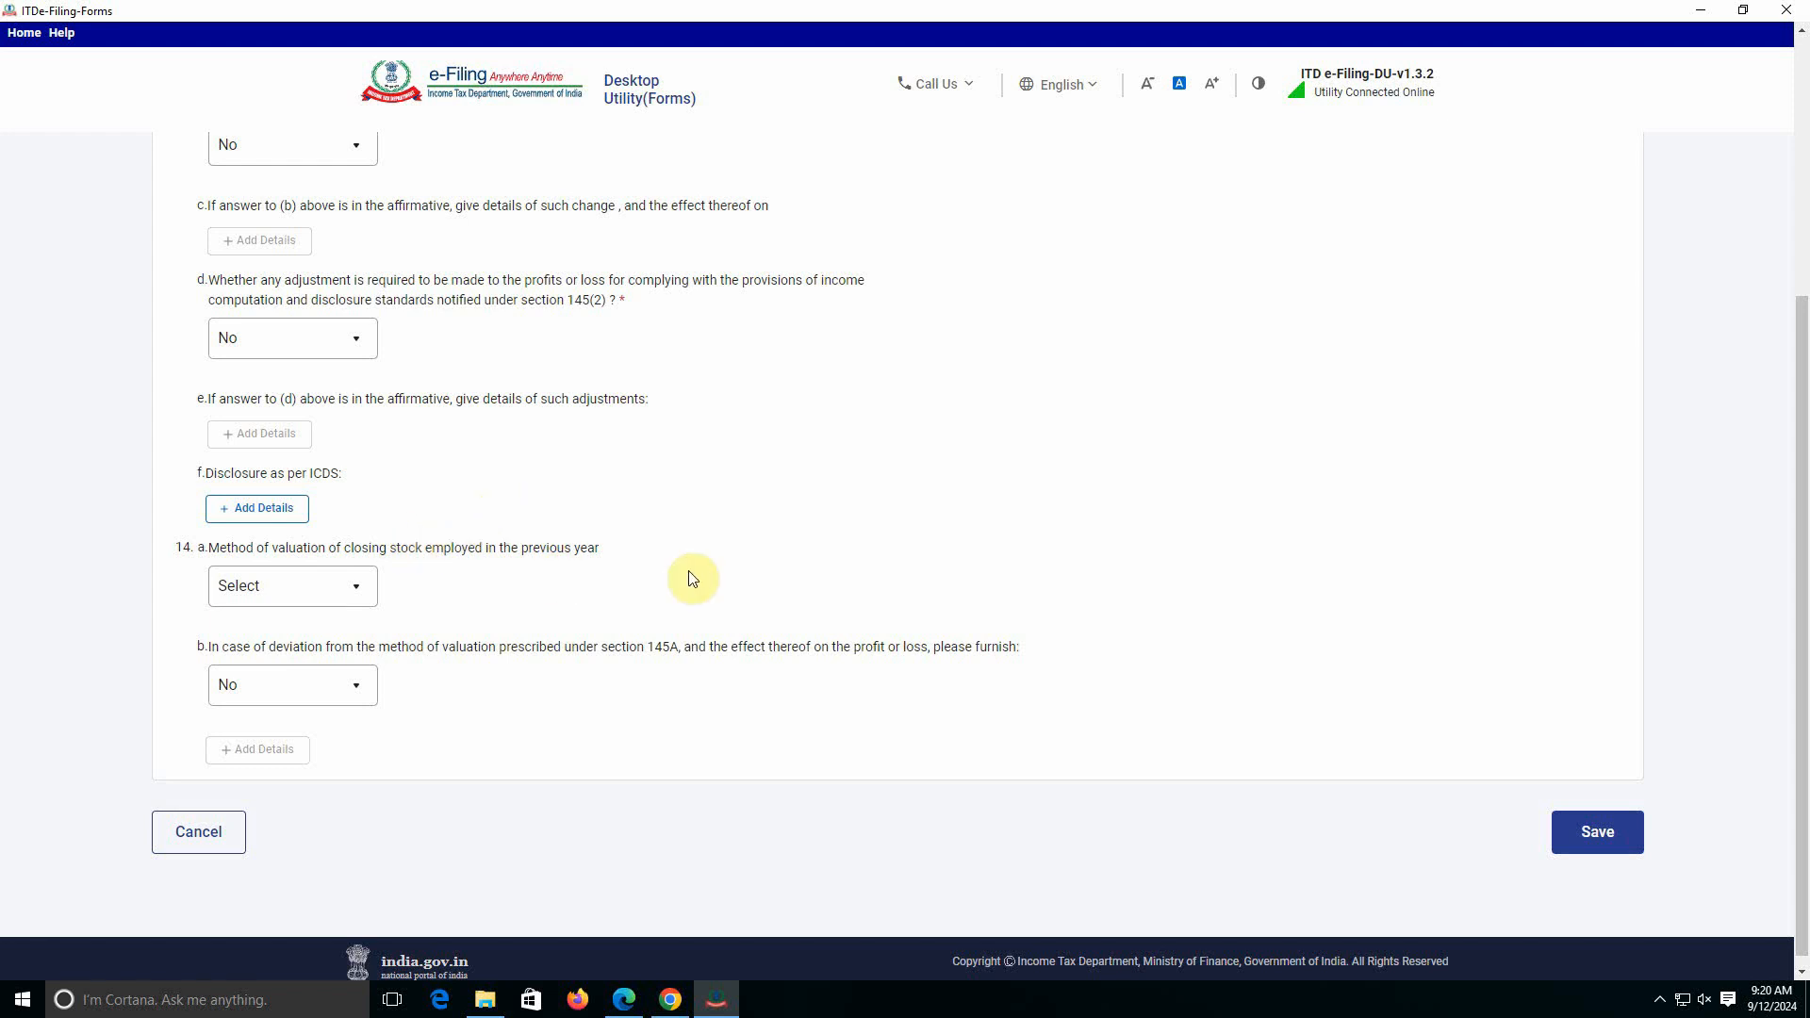
left_click(283, 585)
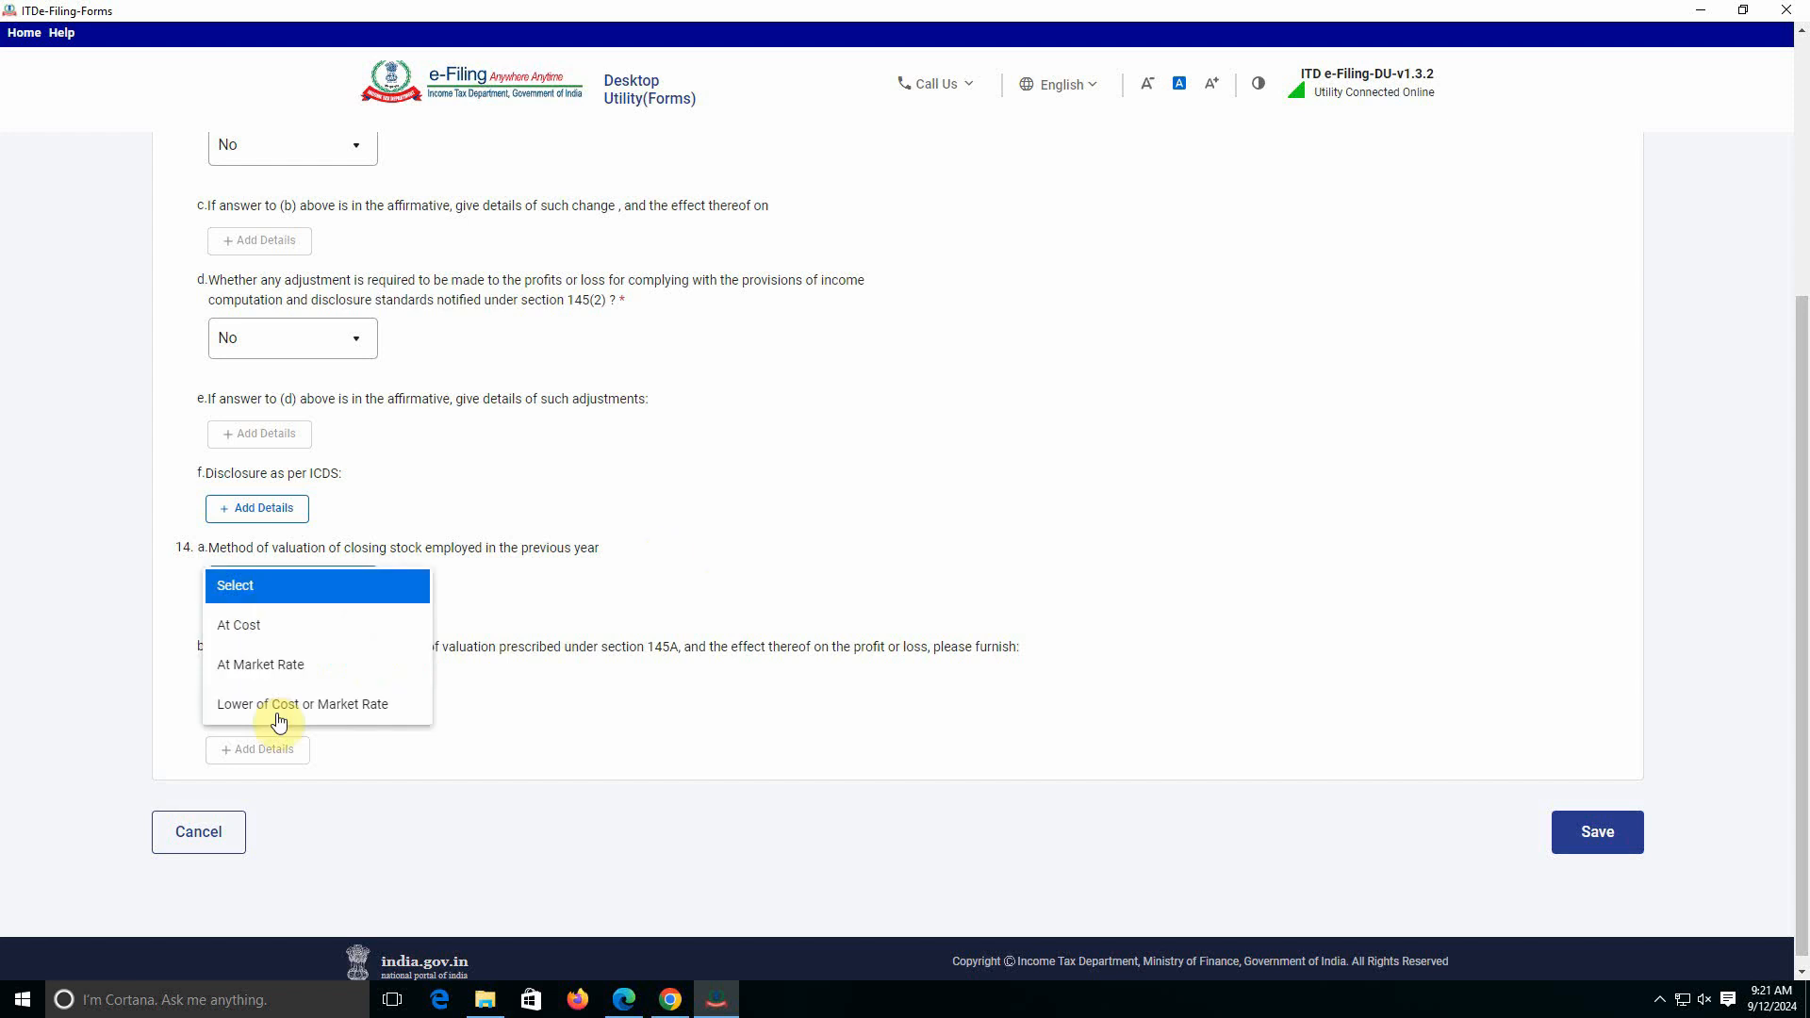
left_click(253, 631)
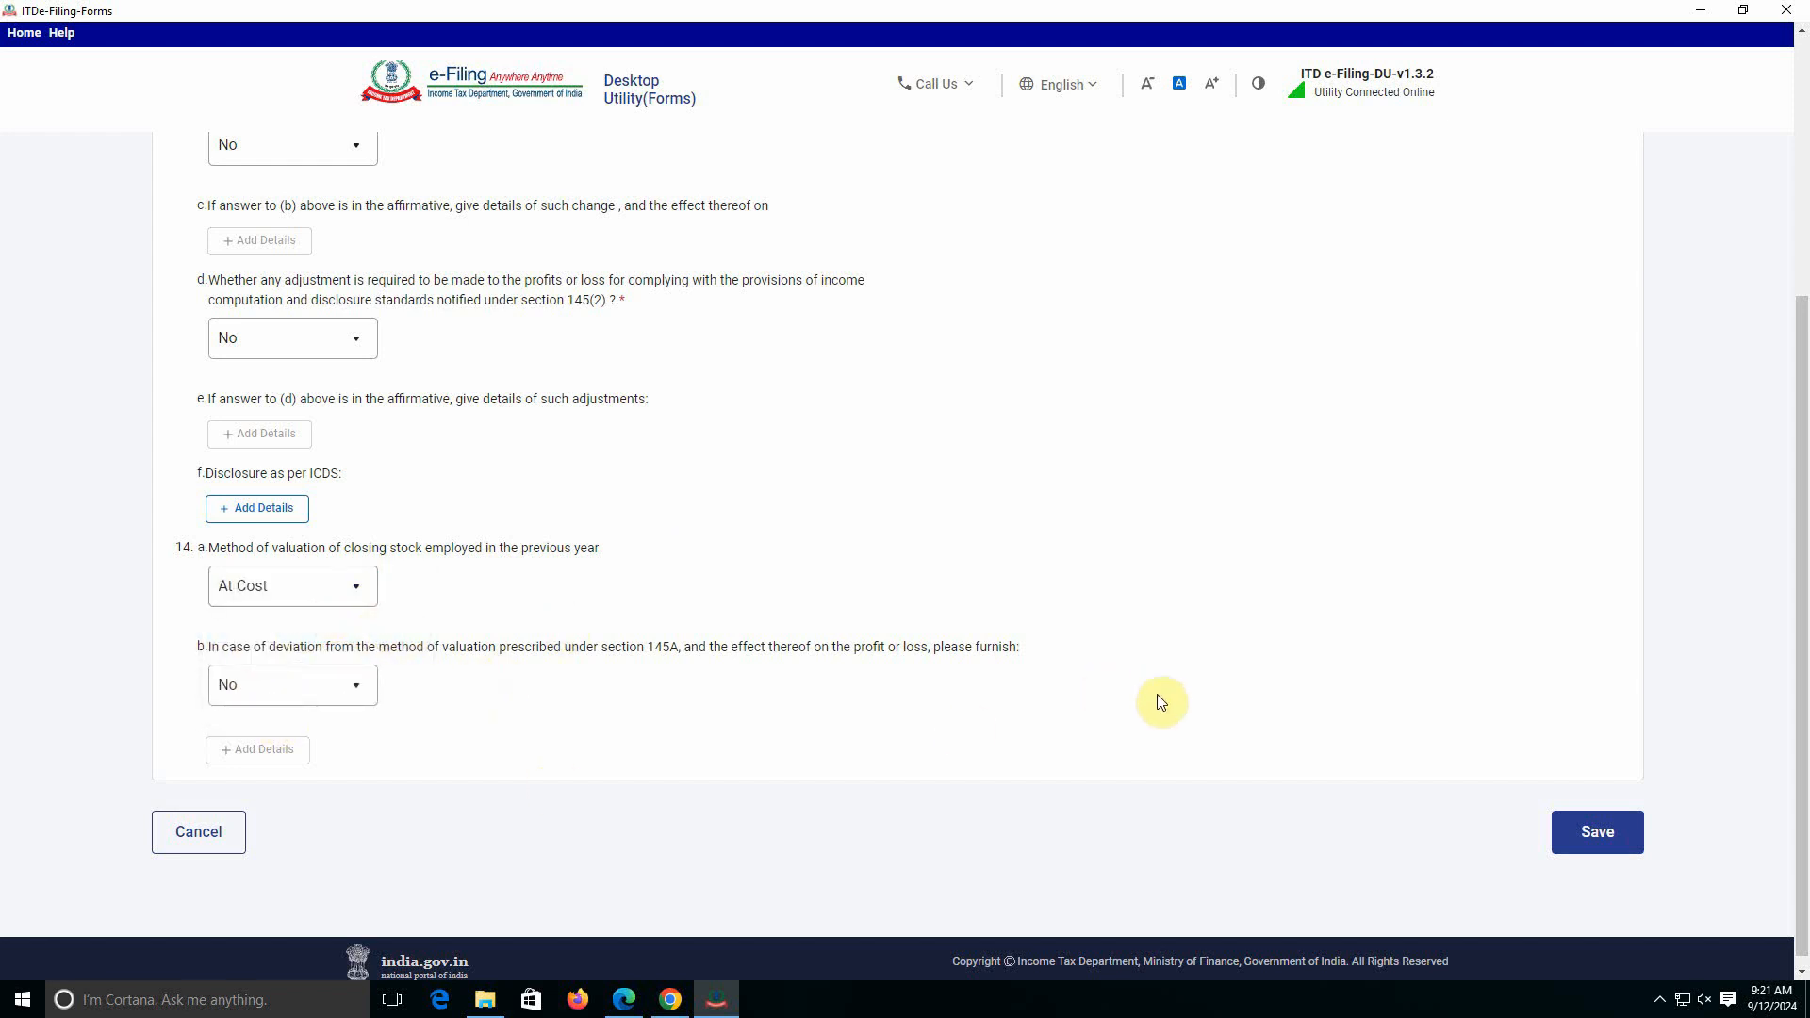
left_click(1597, 832)
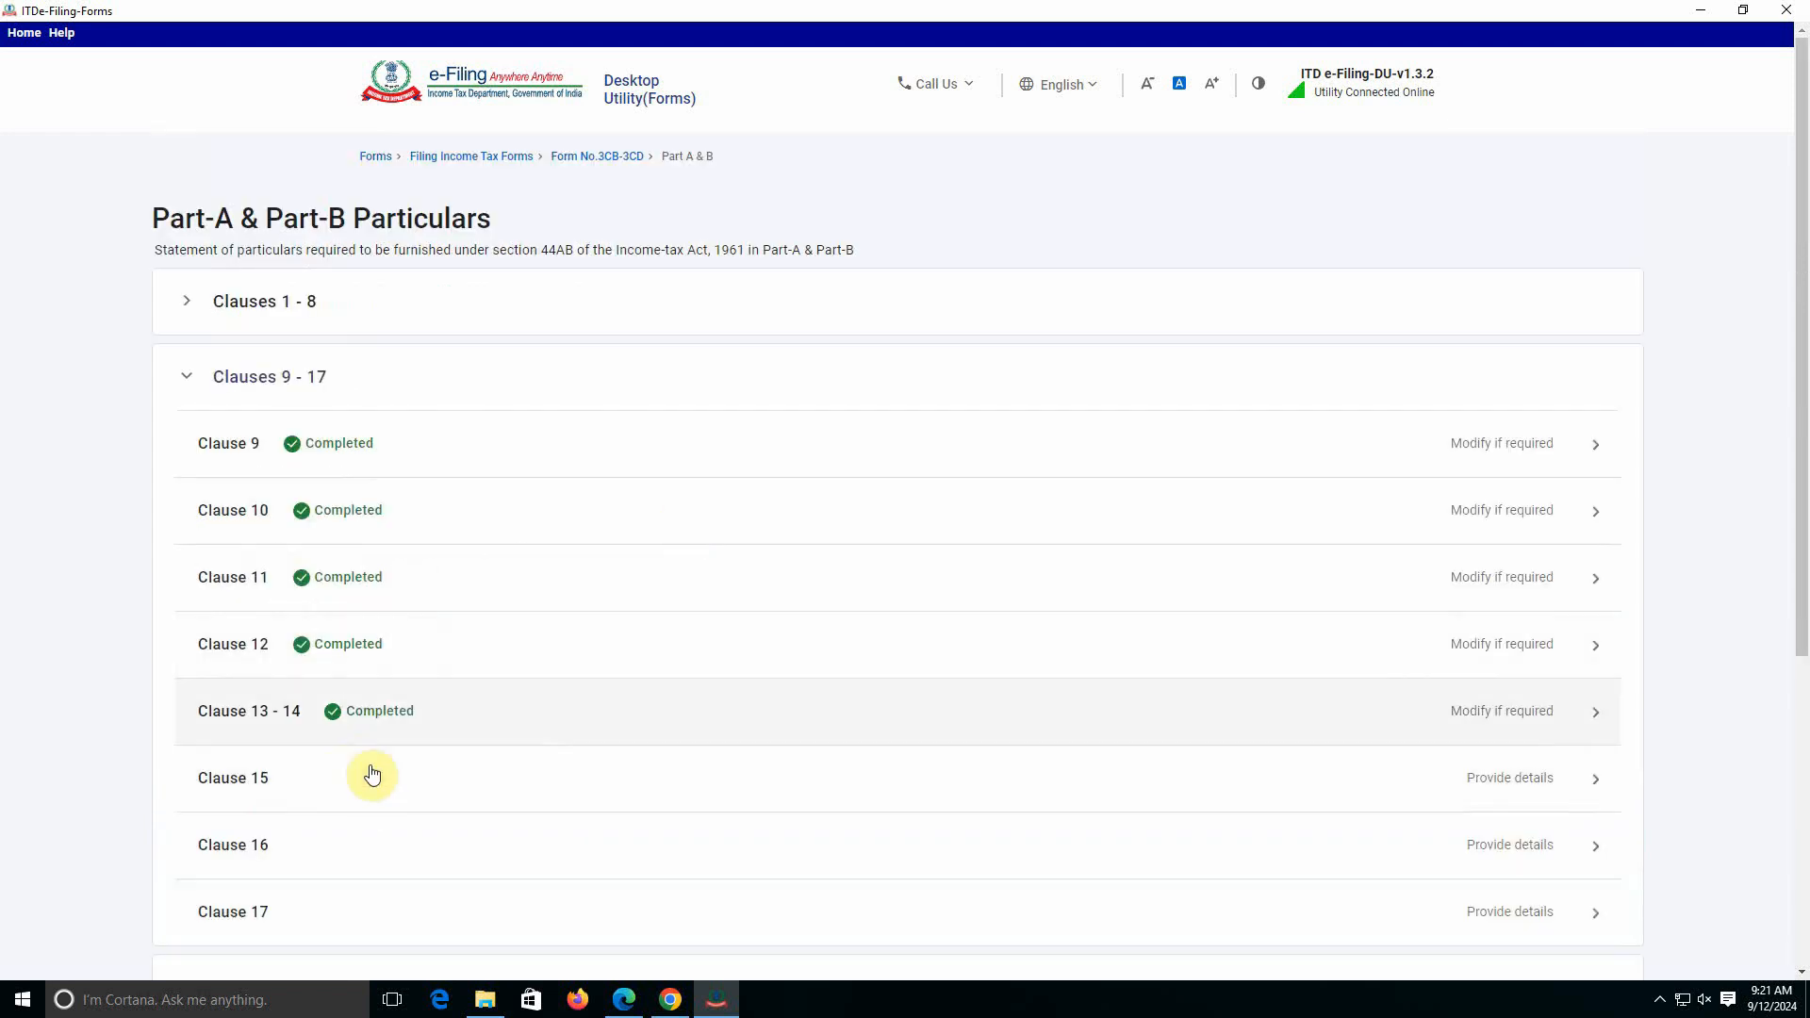
Open and save Clauses 15, 16 and 17 one after another without adding any details.
left_click(1534, 779)
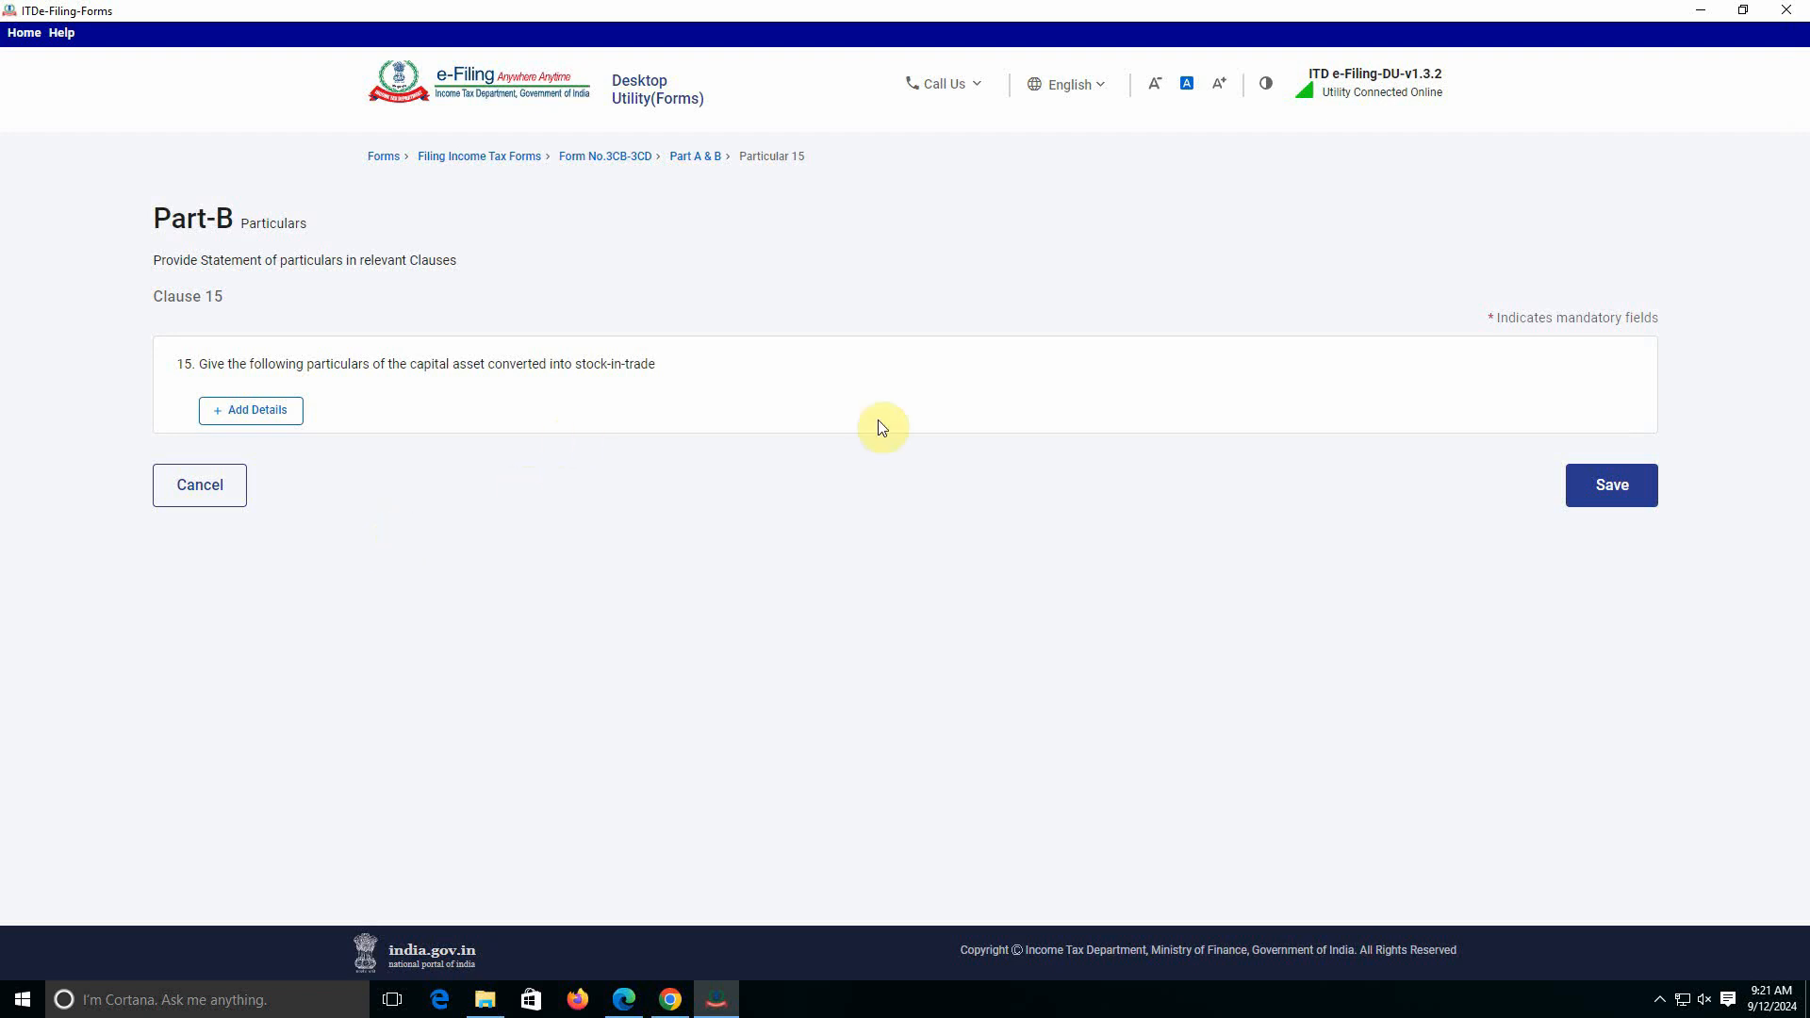
left_click(1629, 486)
scroll(660, 613, "down", 3)
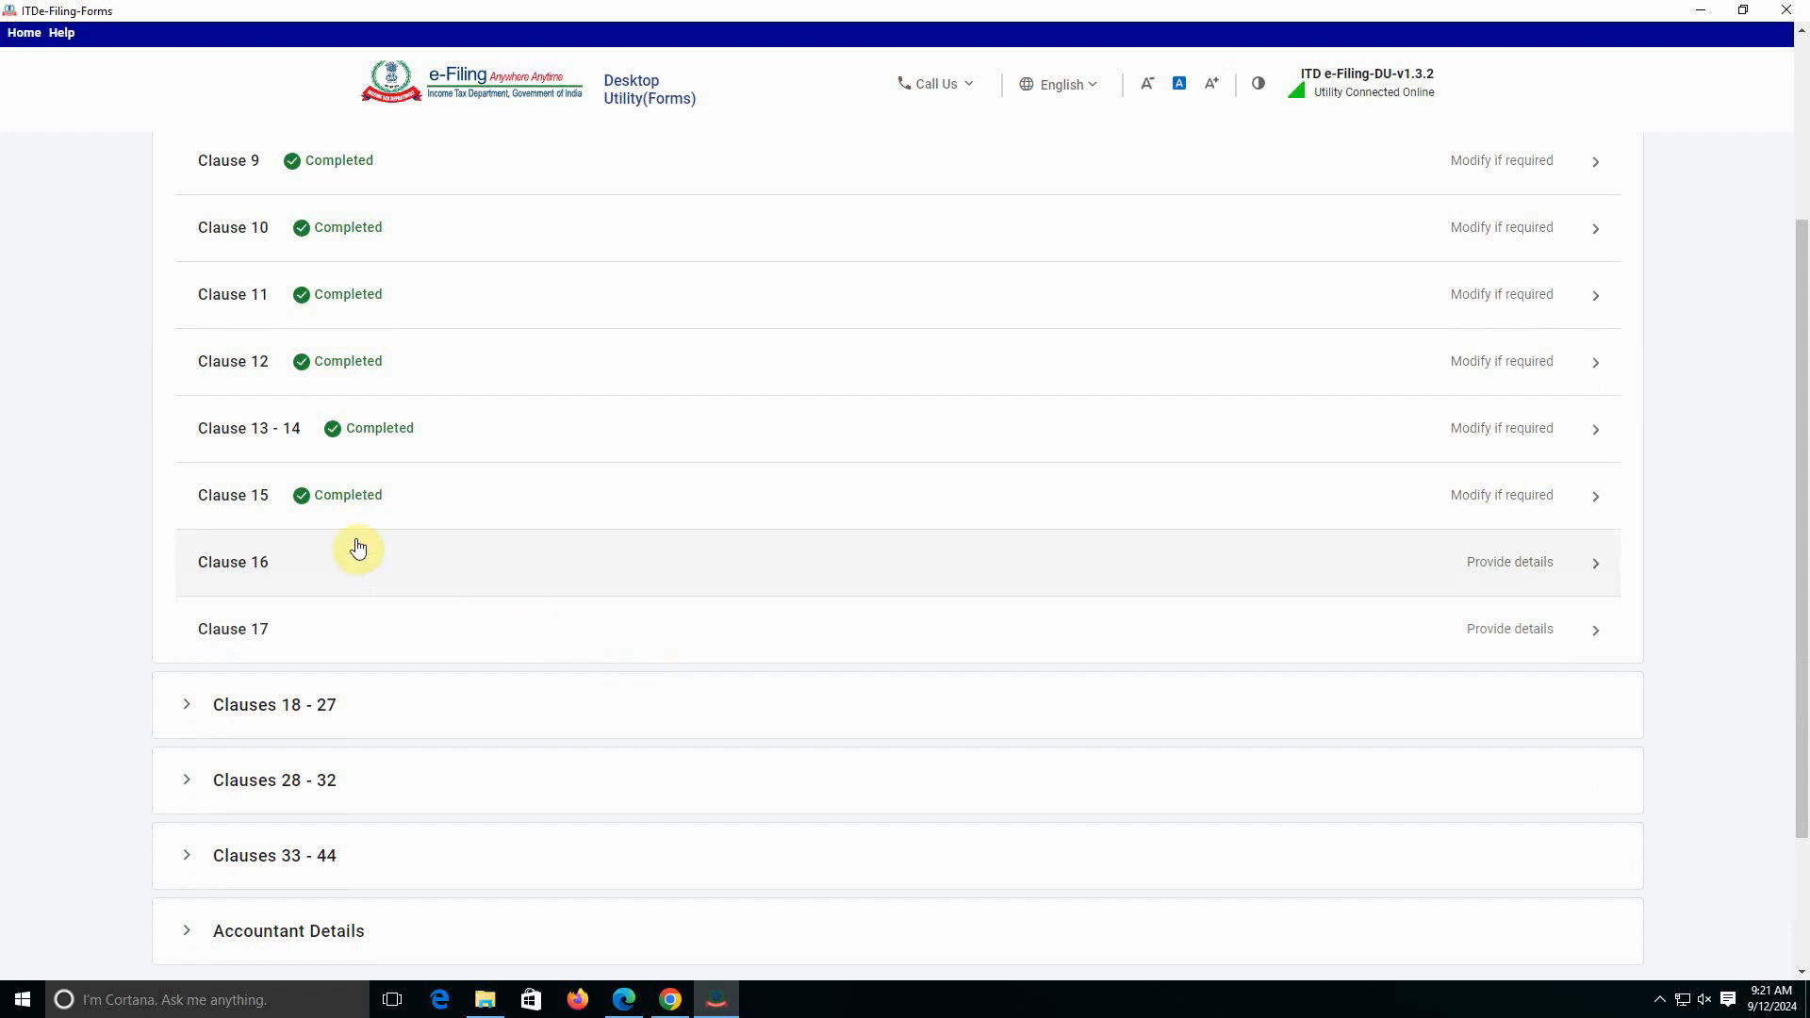
left_click(1500, 570)
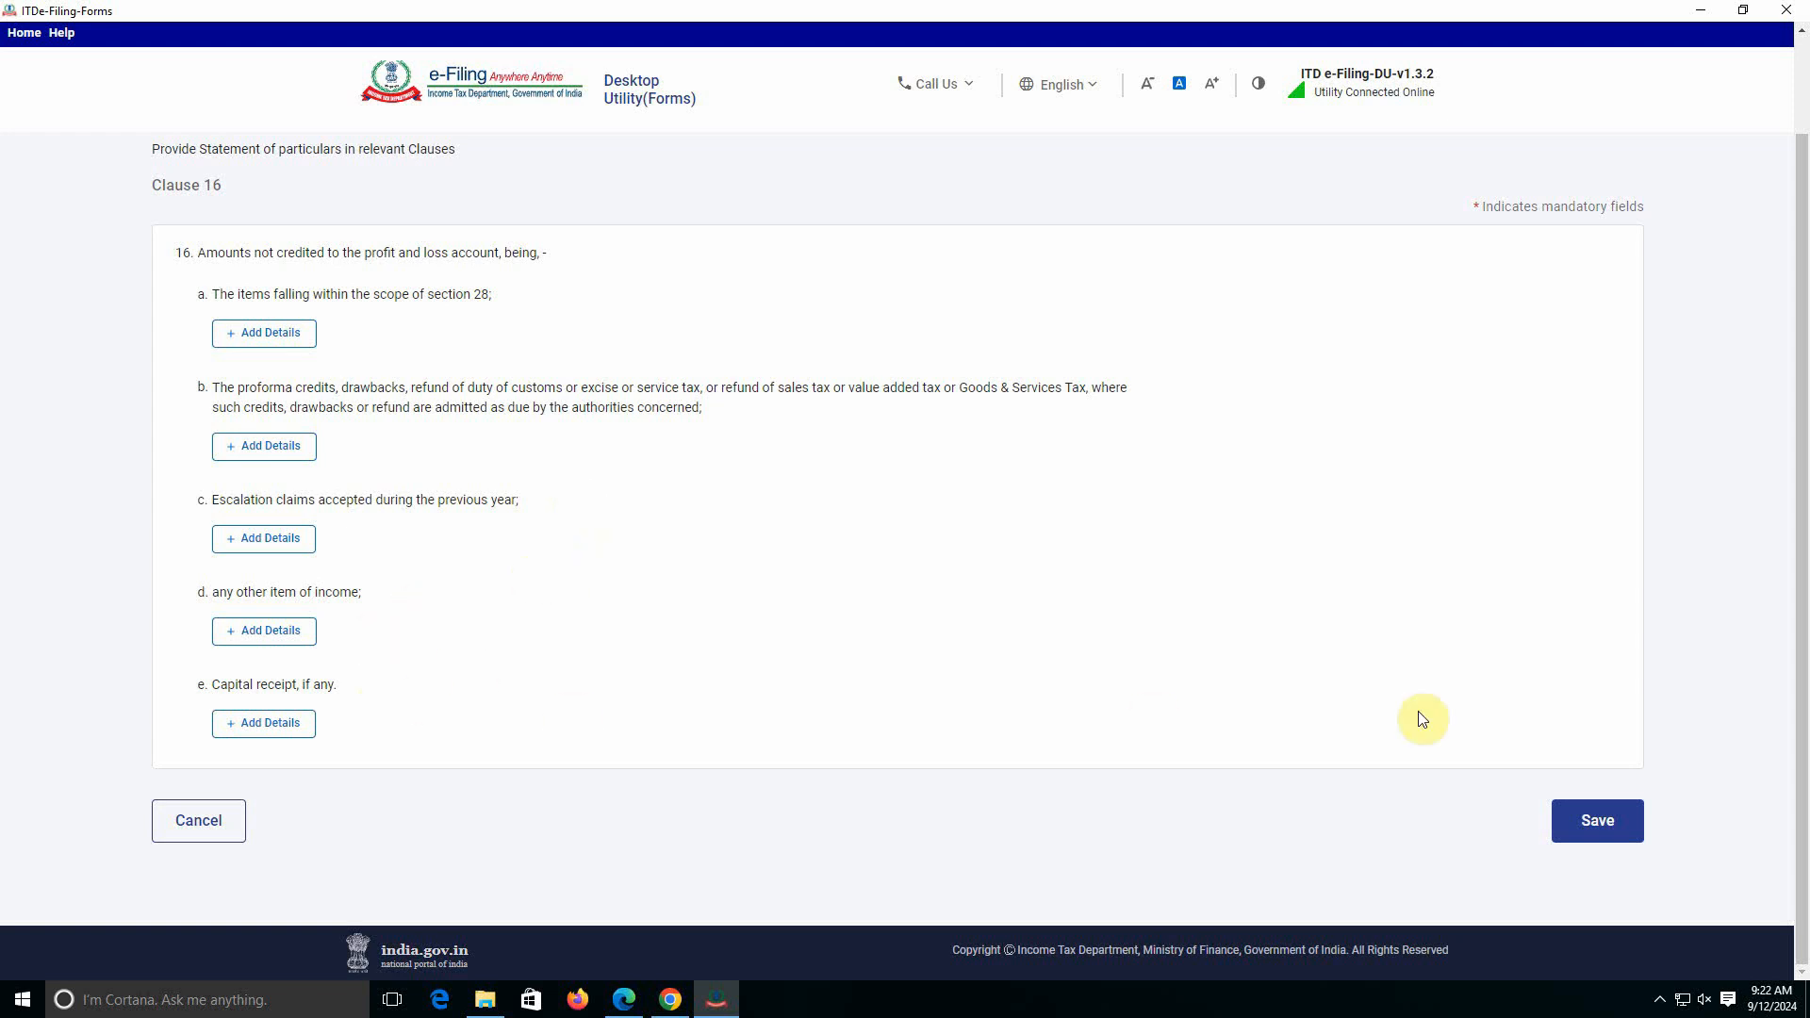
left_click(1622, 820)
scroll(1264, 691, "down", 4)
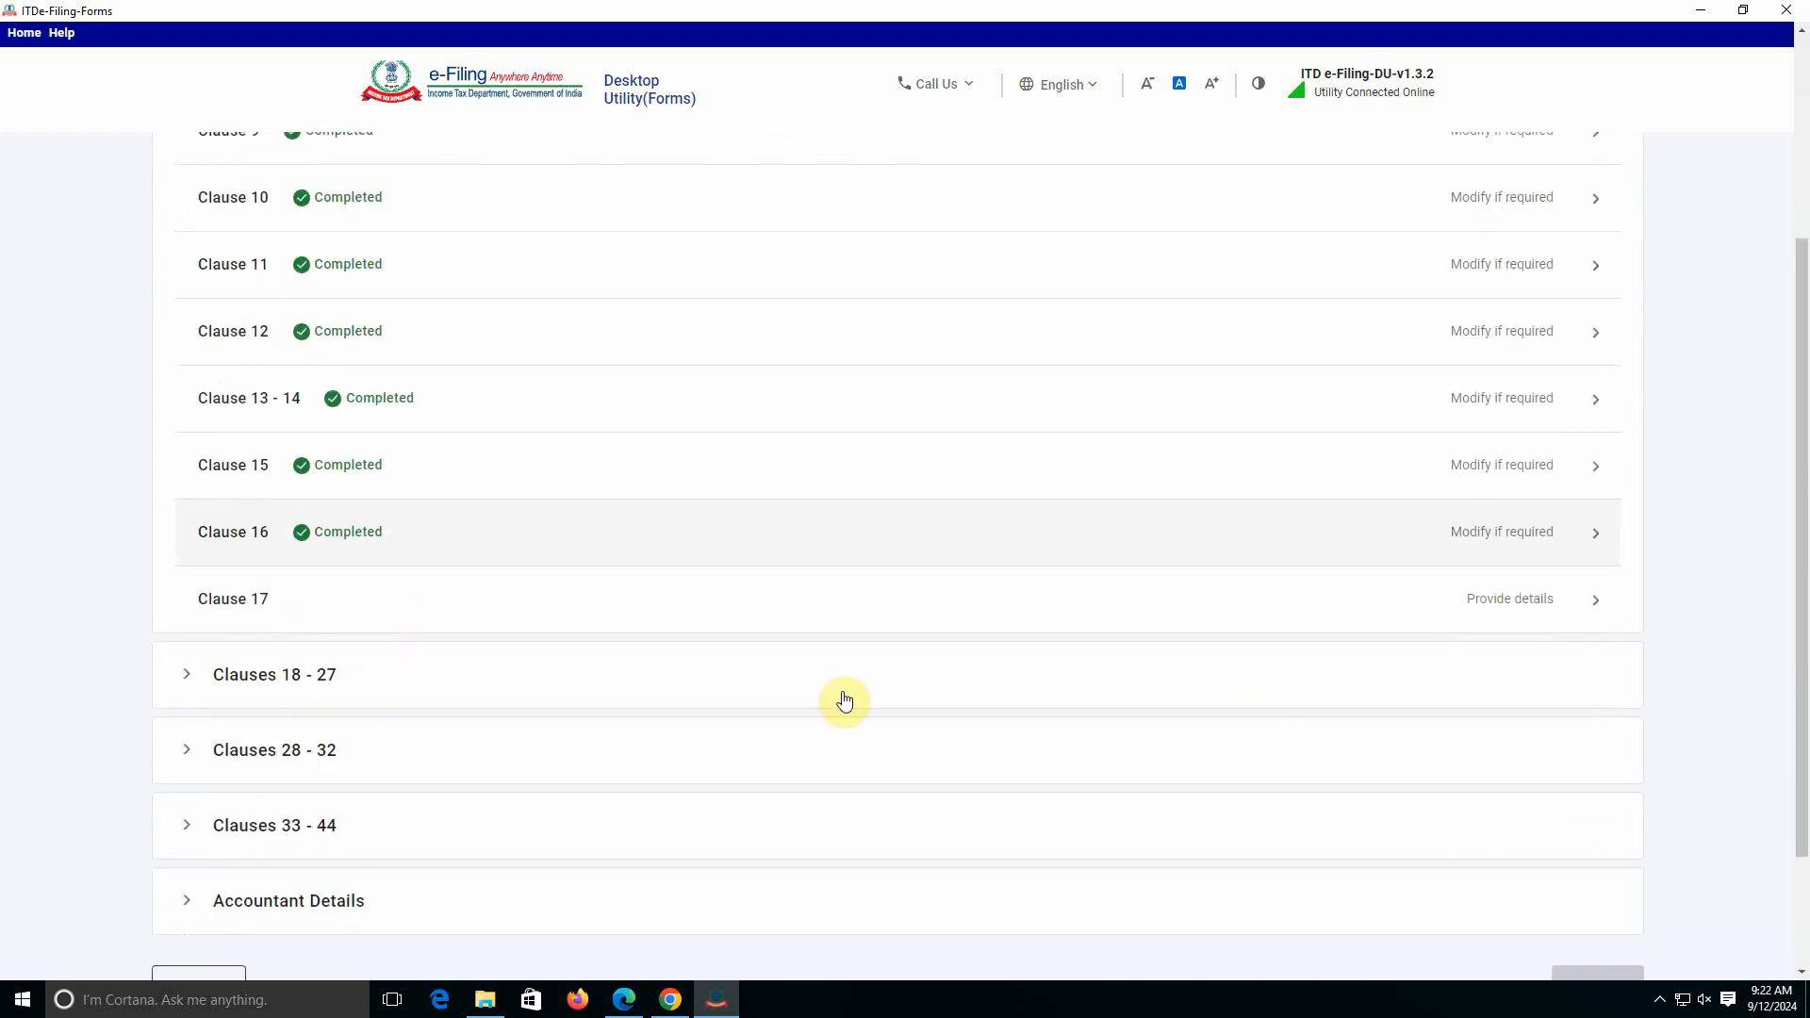
left_click(1469, 550)
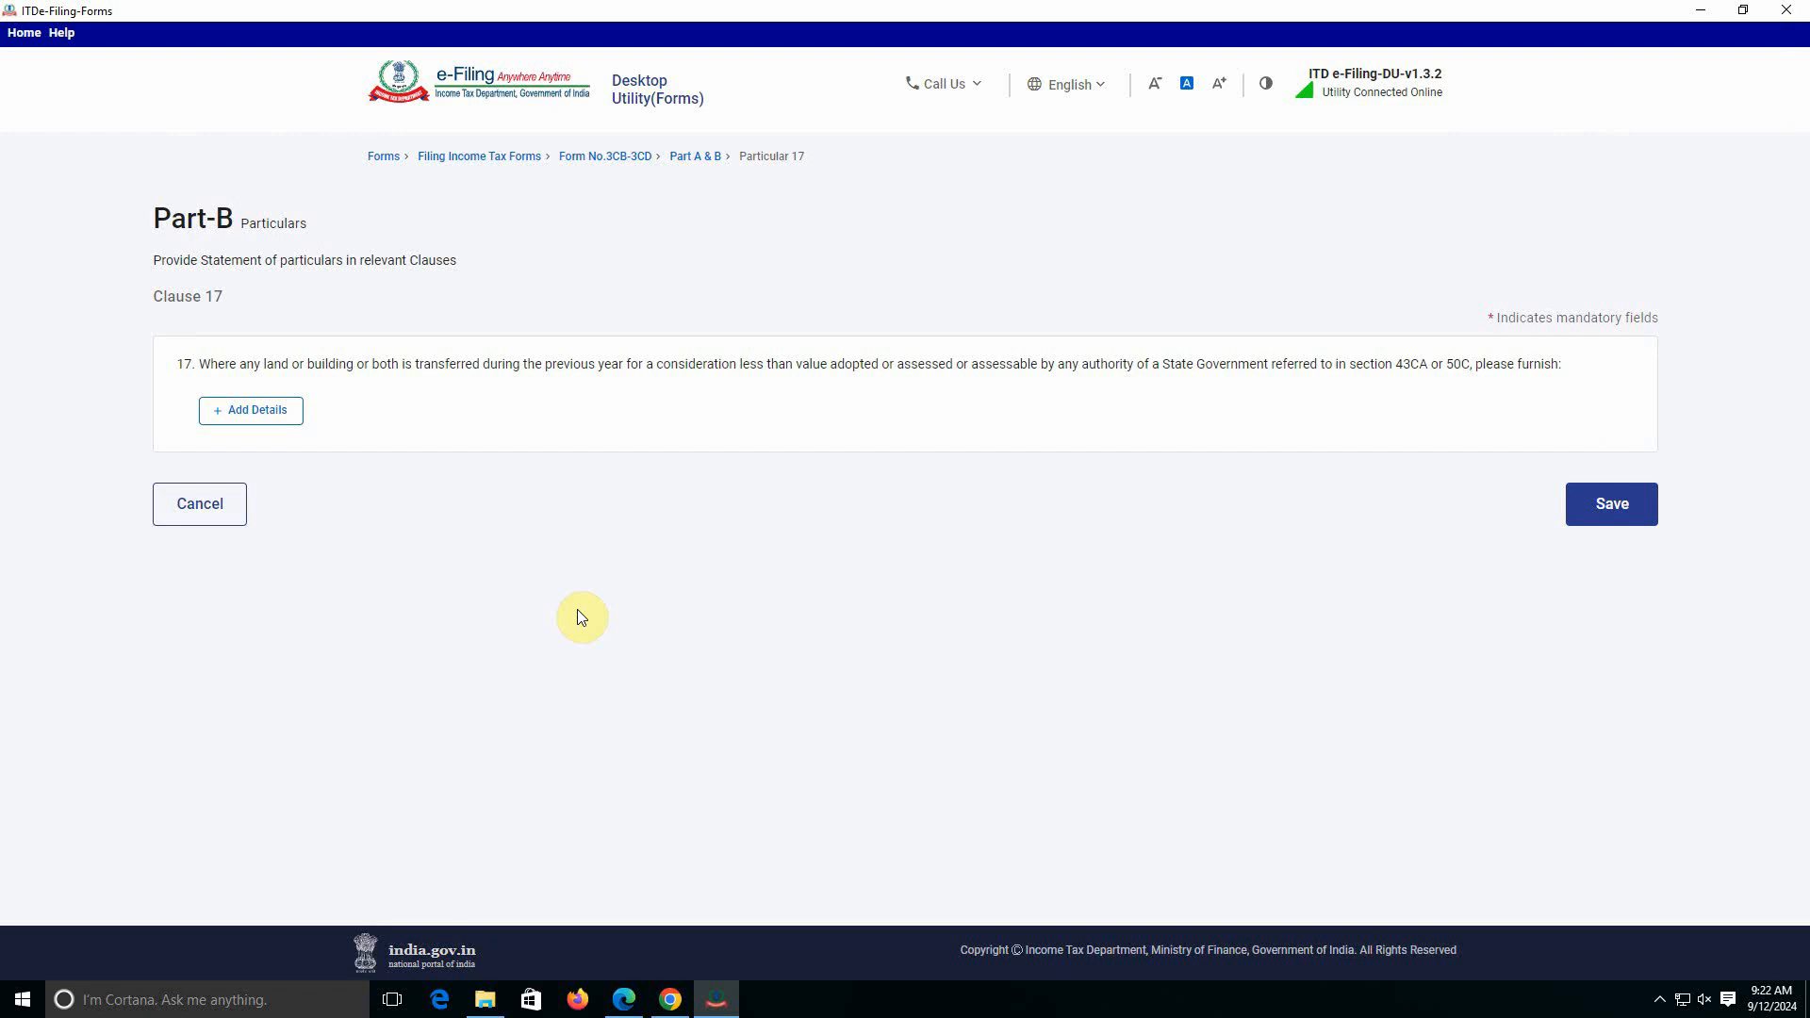
left_click(1614, 506)
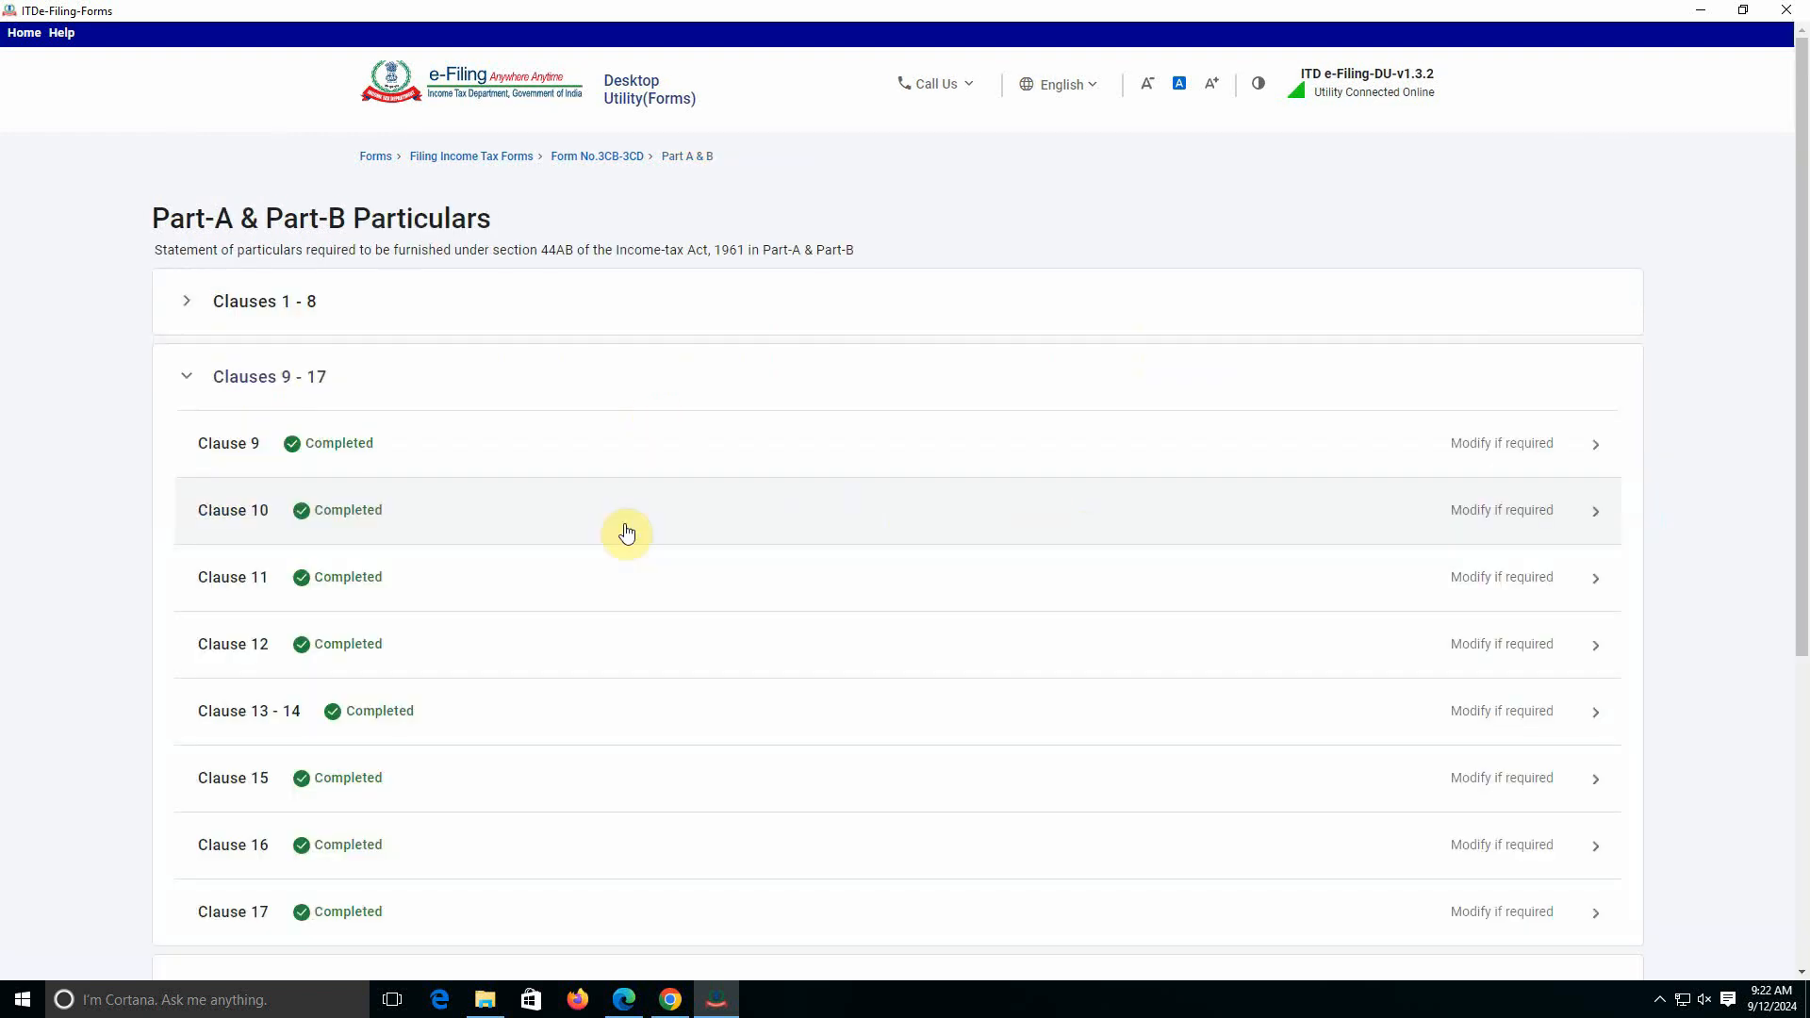
Expand the Clauses 18 - 27 group and open Clause 18 on depreciation allowable to review its asset blocks.
scroll(614, 533, "down", 4)
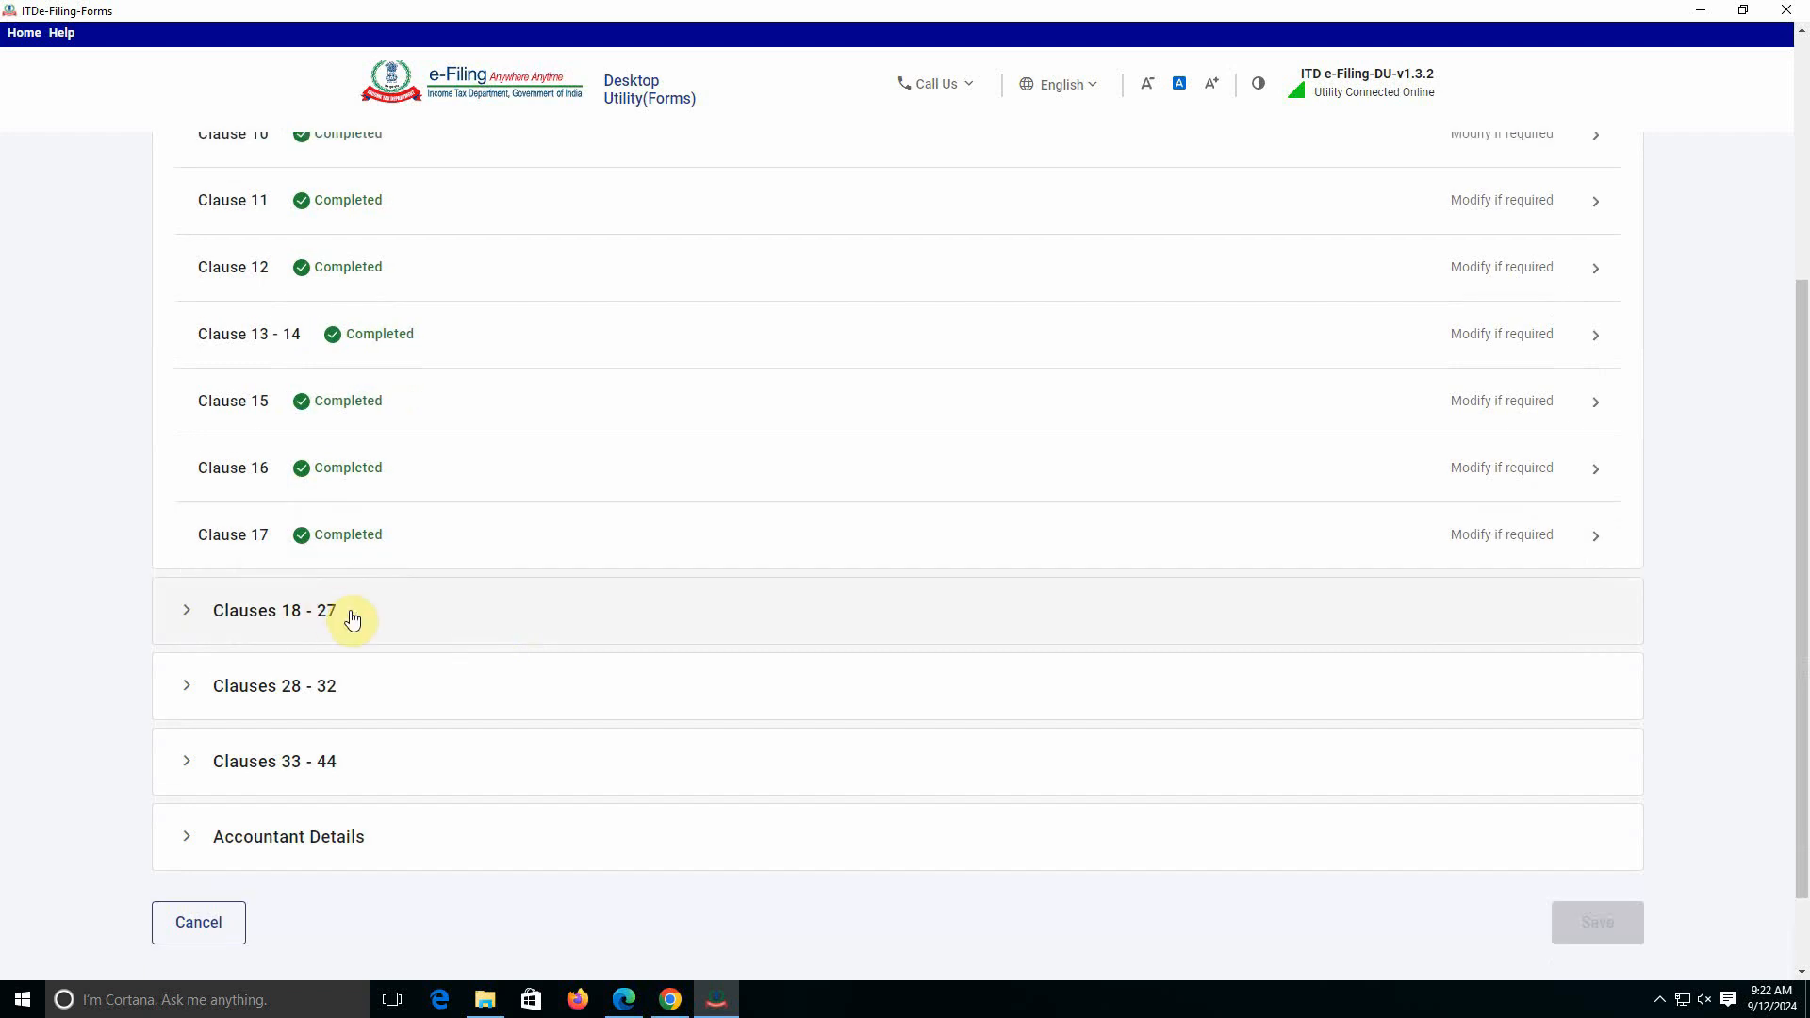
left_click(1257, 618)
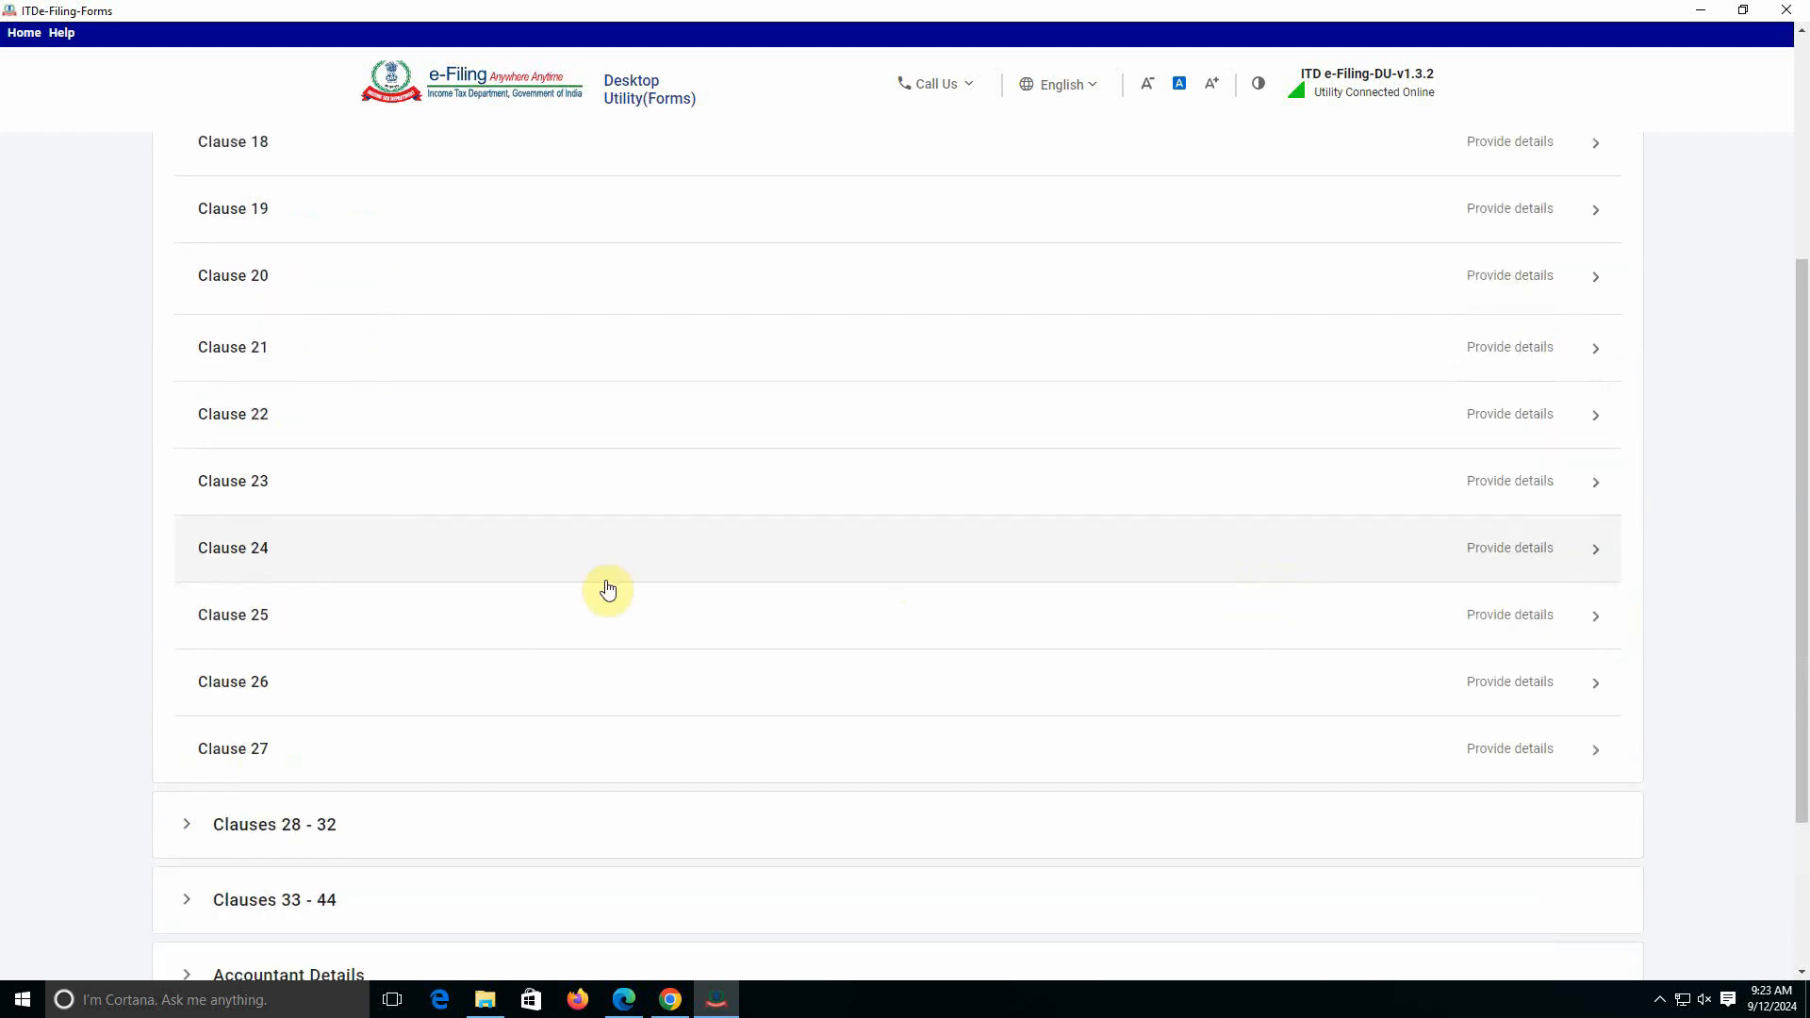
scroll(607, 589, "up", 3)
left_click(1424, 431)
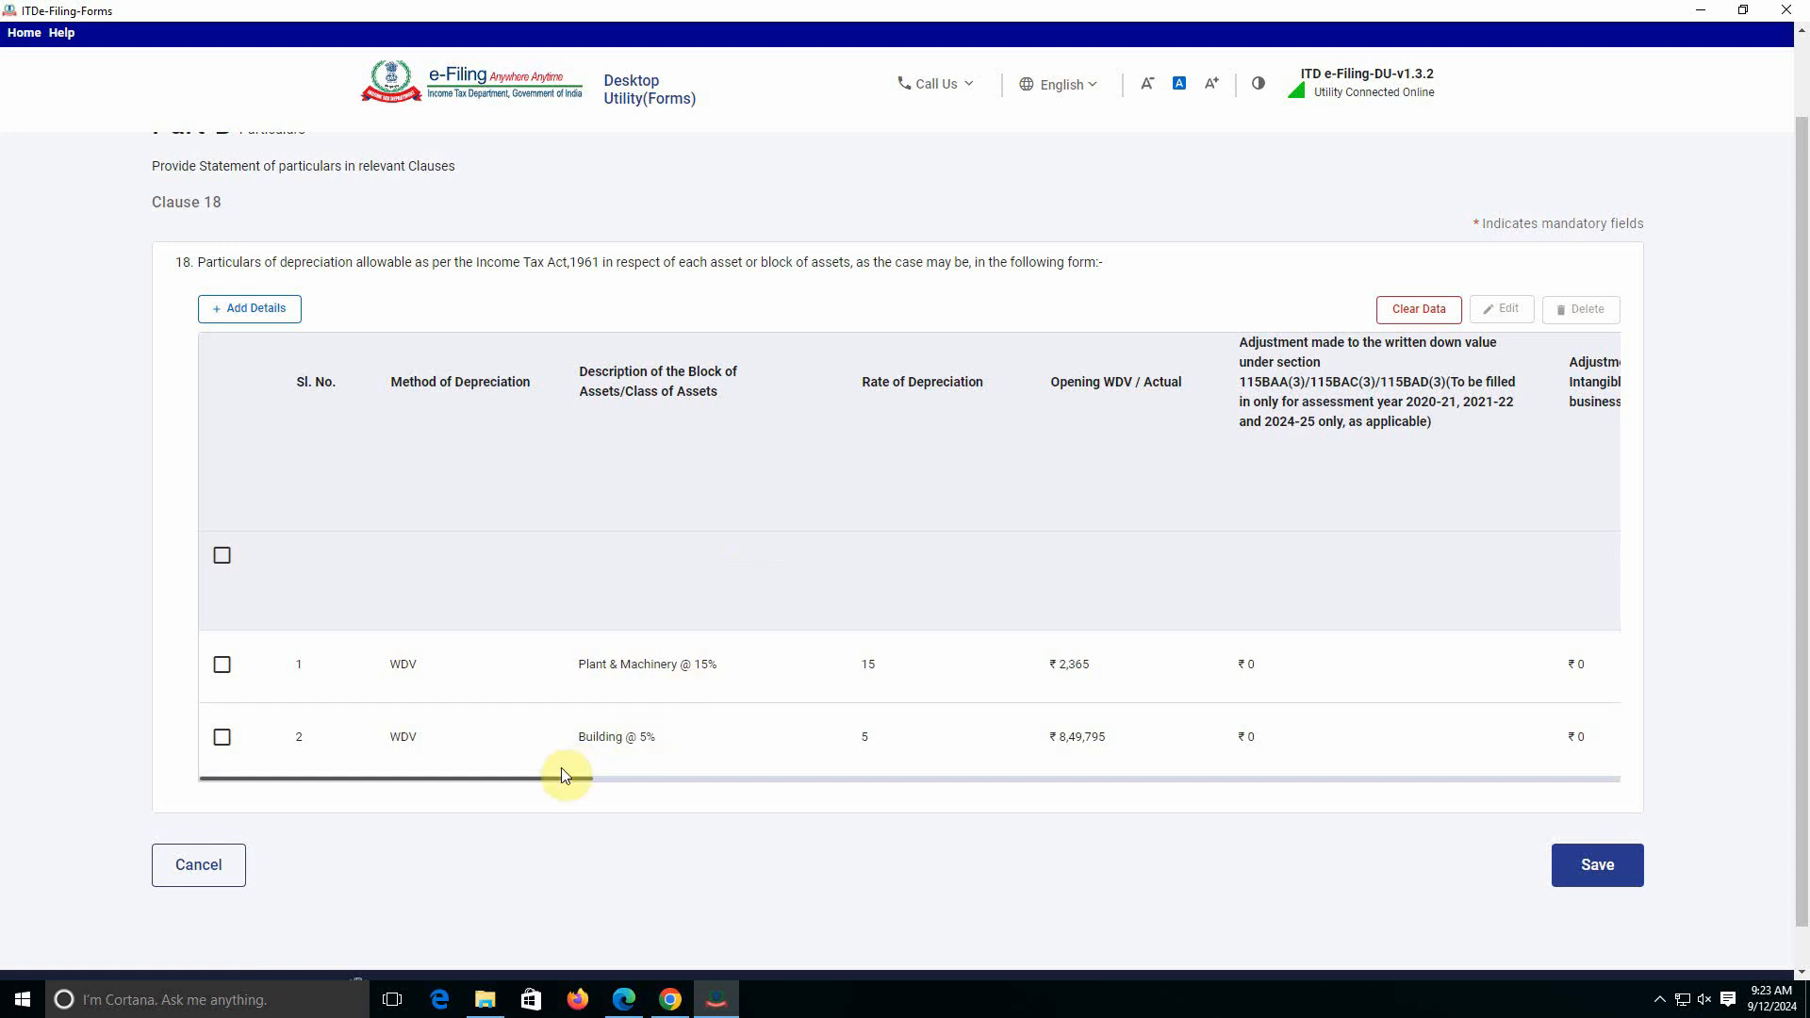
left_click_drag(543, 787, 446, 775)
Switch to FA.pdf in Microsoft Edge and draw a tick mark above the Fixed Assets schedule.
key("alt+Tab")
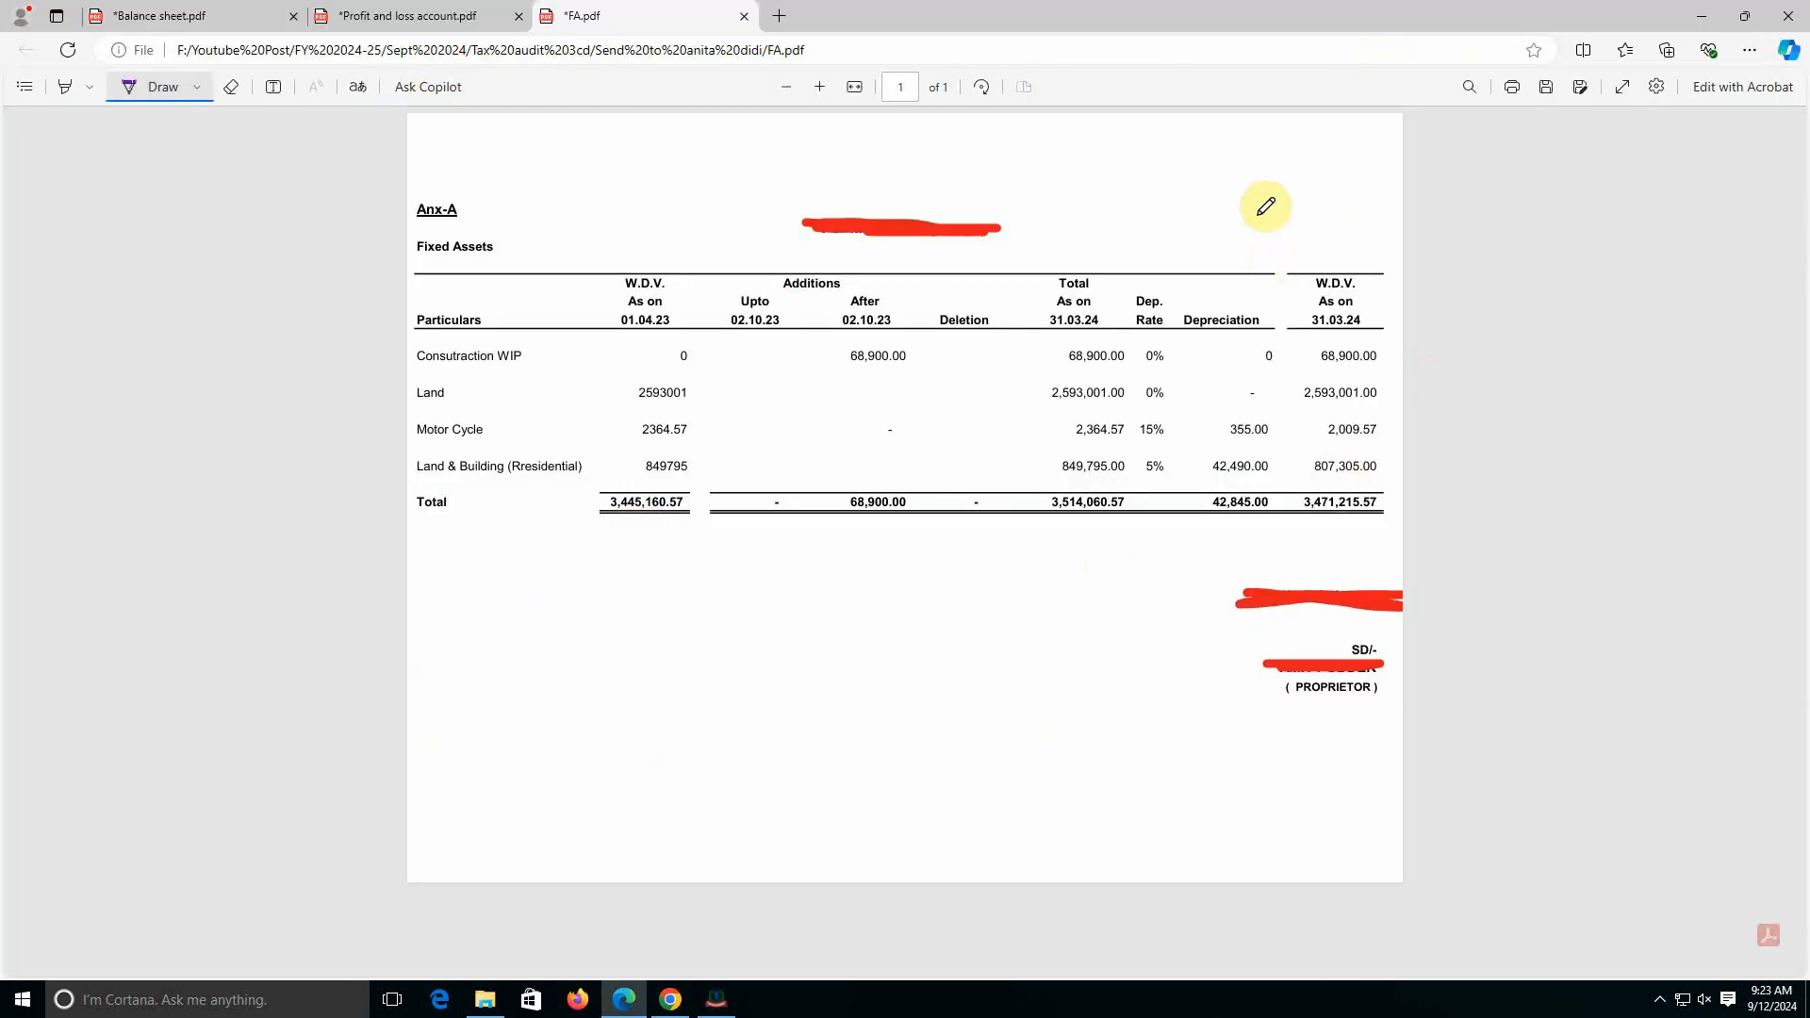
left_click_drag(1255, 243, 1315, 235)
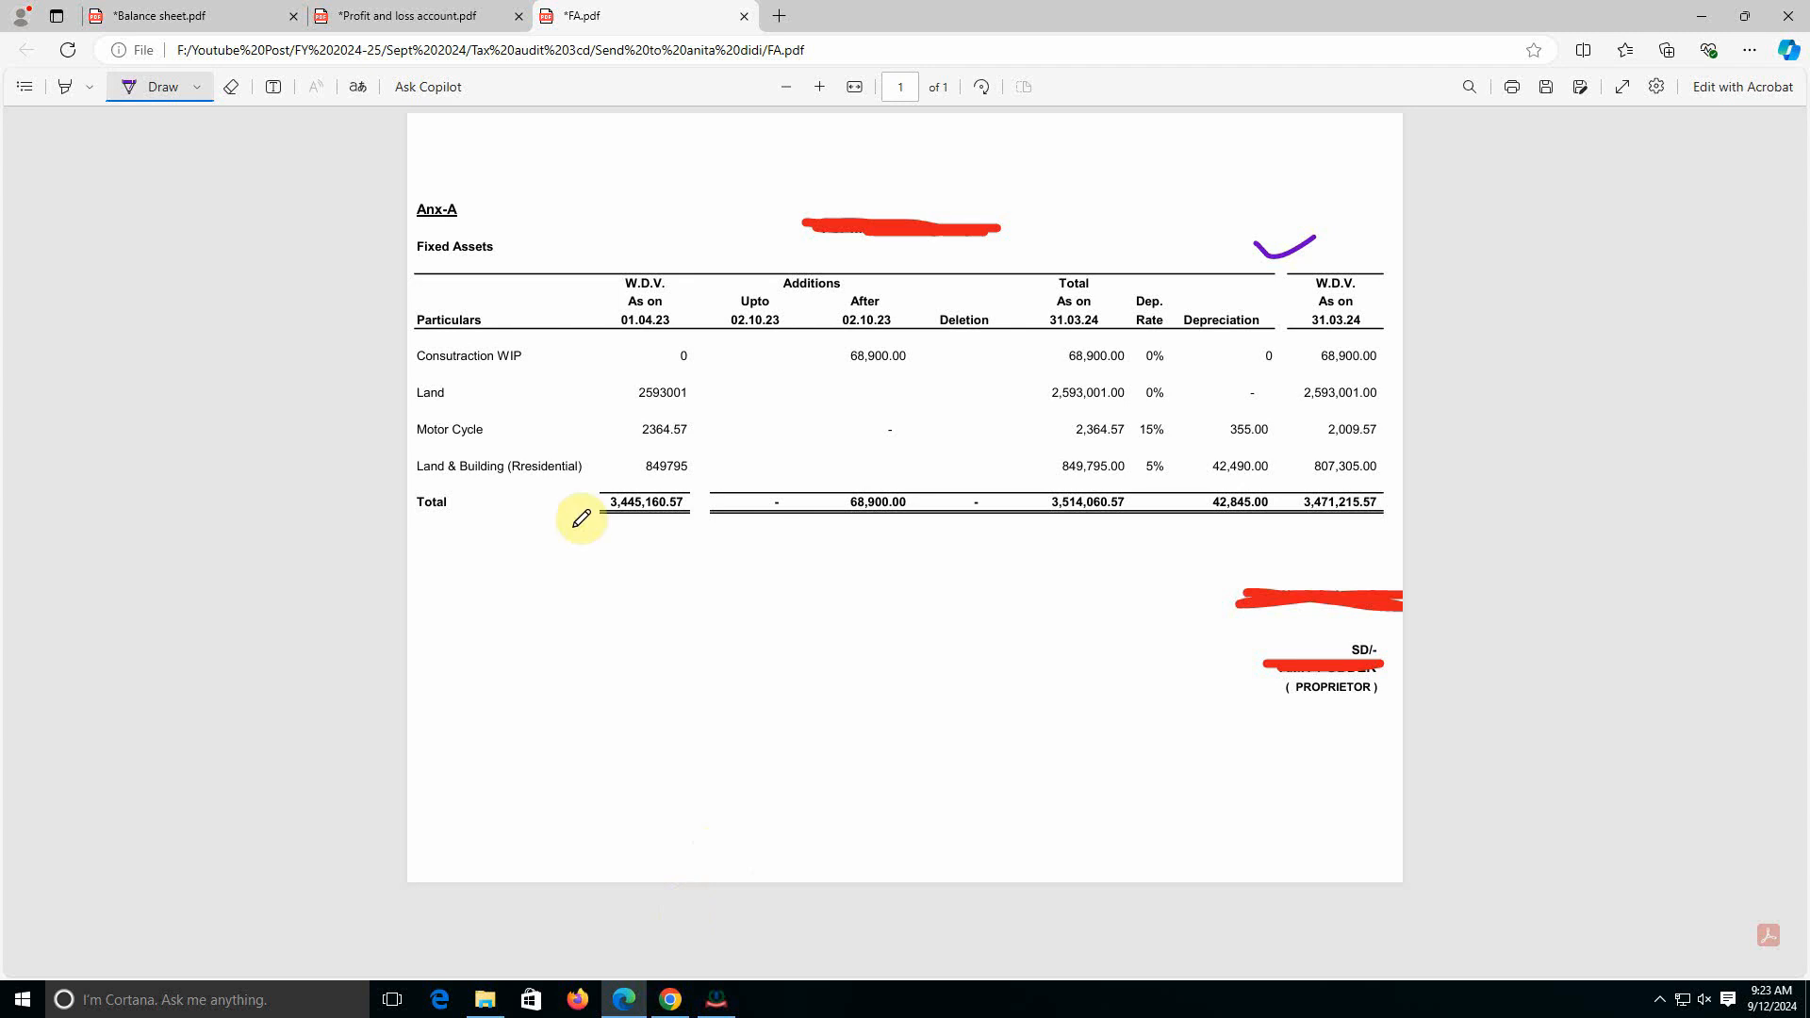
Return to the e-Filing utility, review the depreciation and year-end written down values in Clause 18, and save the clause.
left_click(716, 1000)
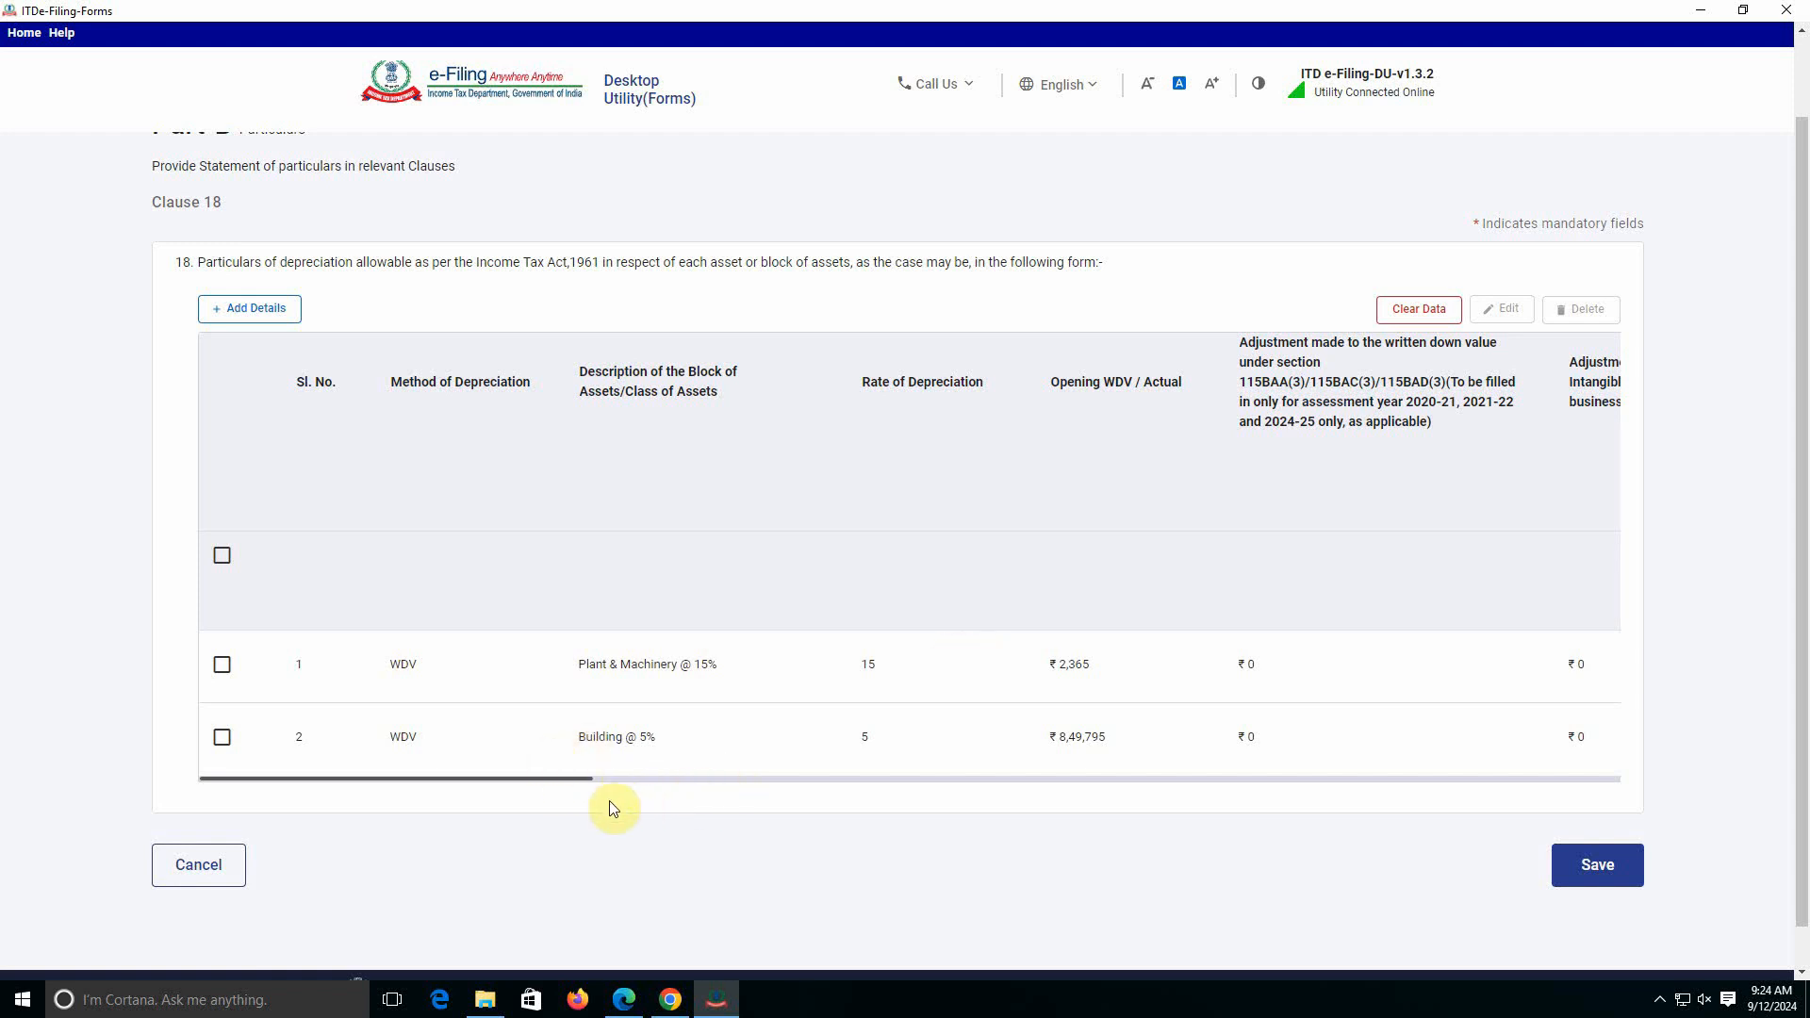
double_click(1274, 790)
left_click_drag(566, 778, 1625, 770)
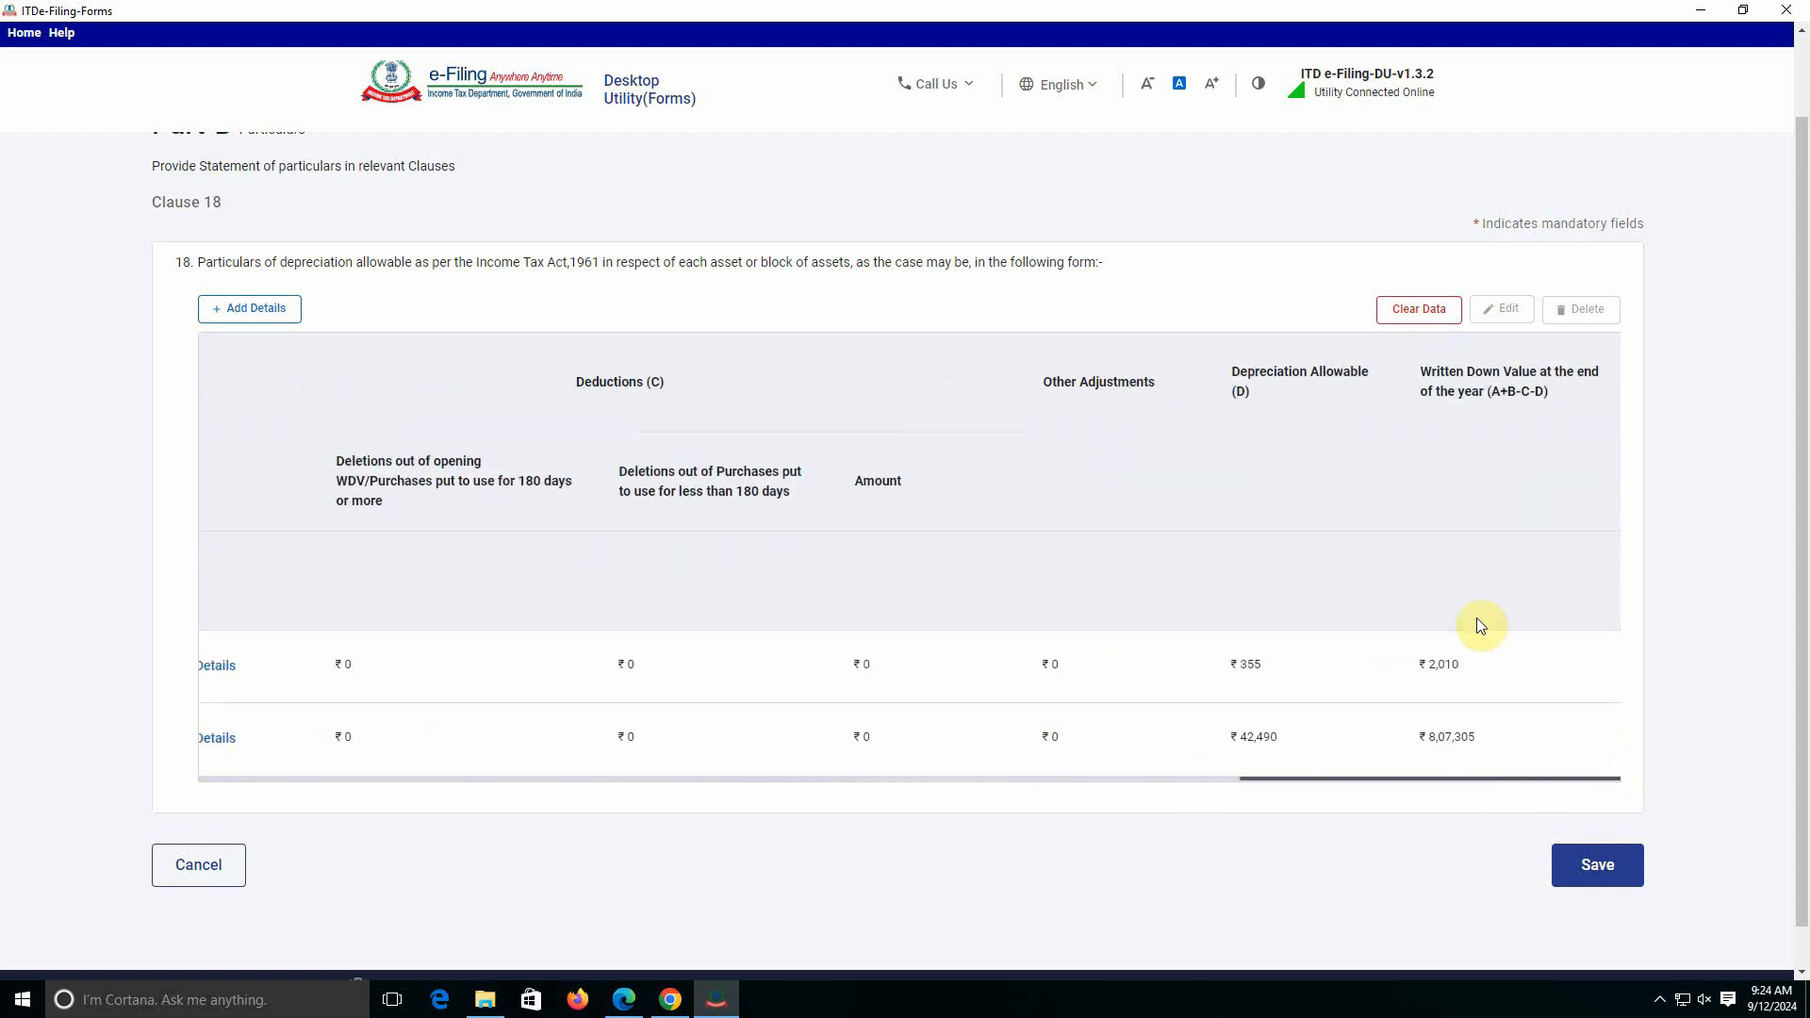
left_click(1596, 863)
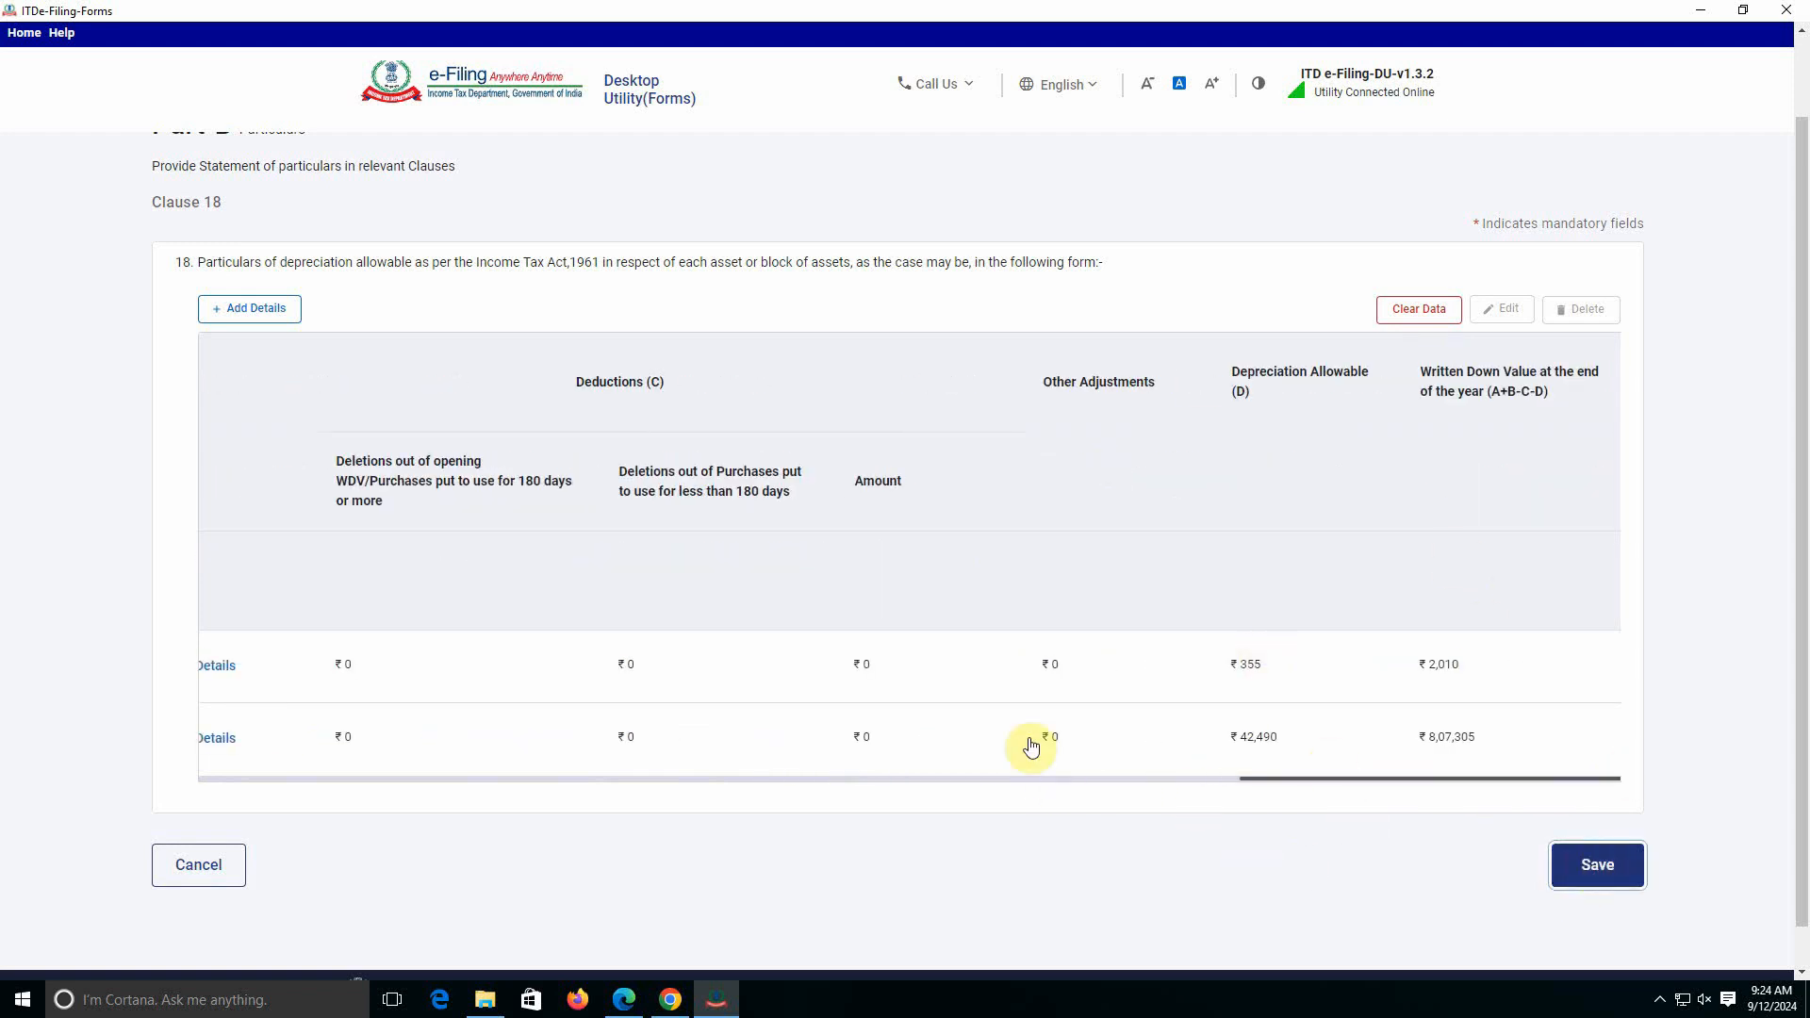
Open and save Clause 19 on admissible amounts and Clause 20 on employee bonus and fund contributions without adding any details.
left_click(1519, 606)
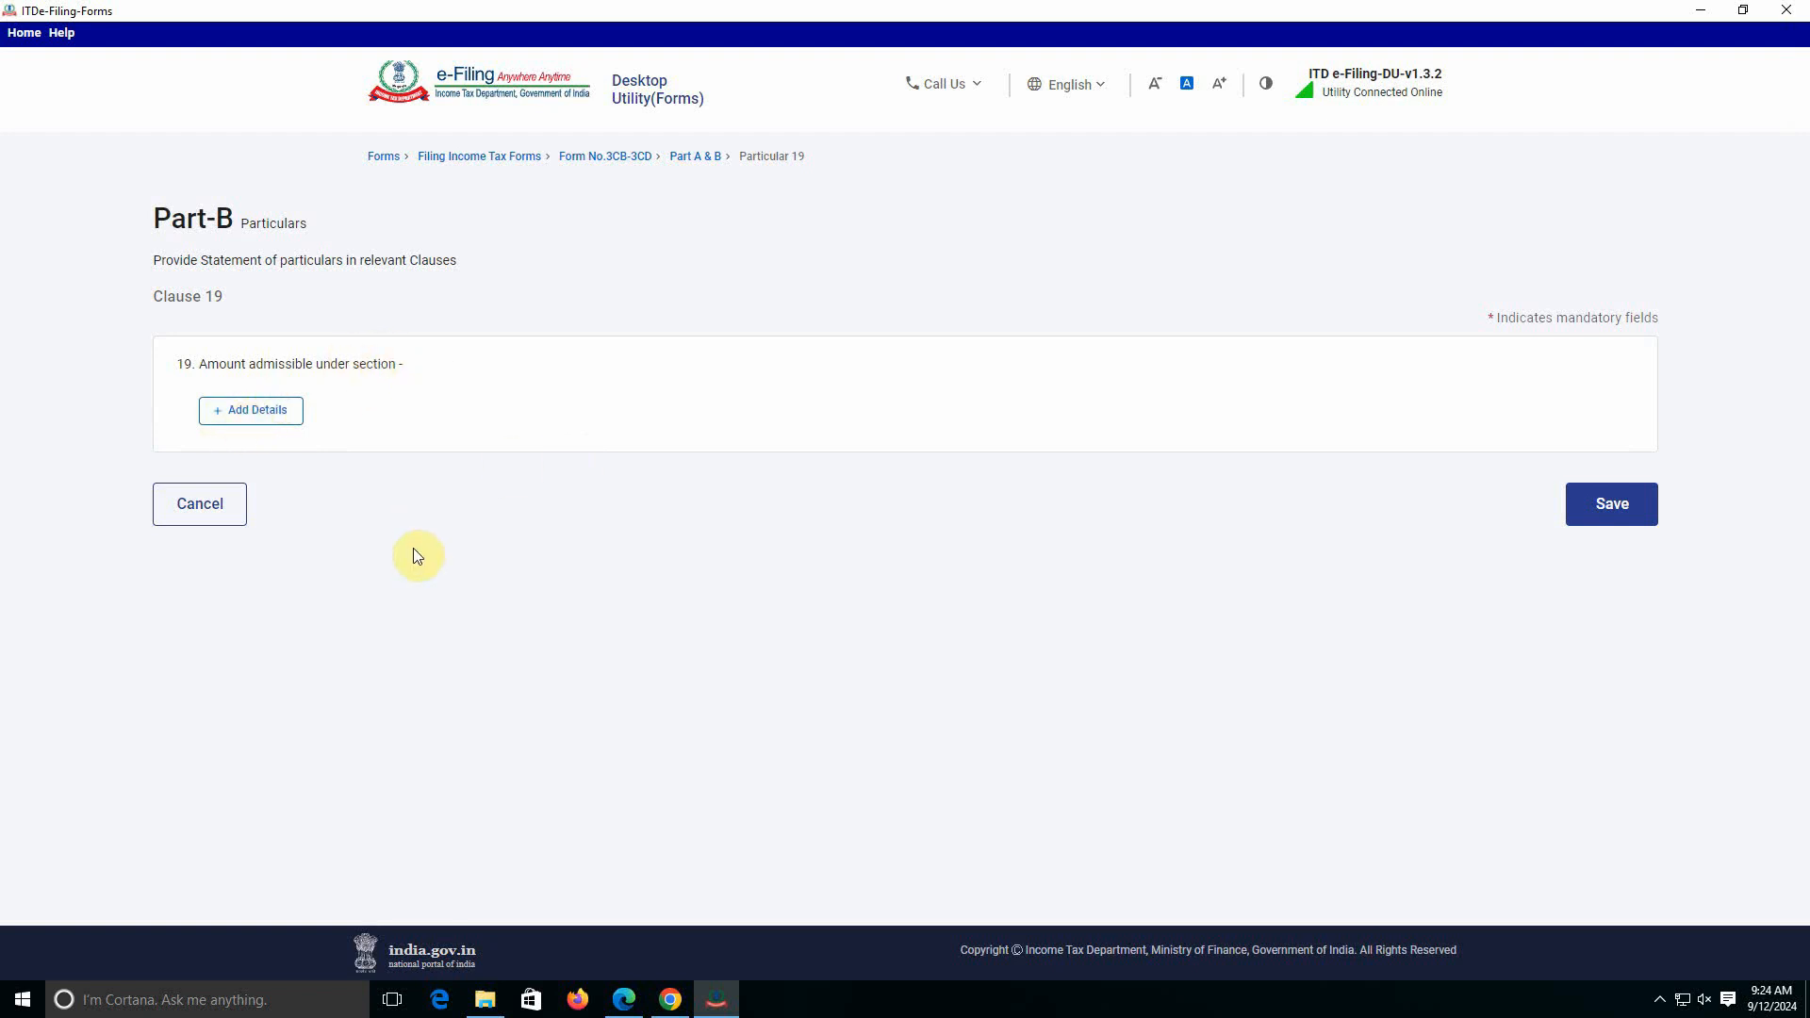
left_click(1646, 505)
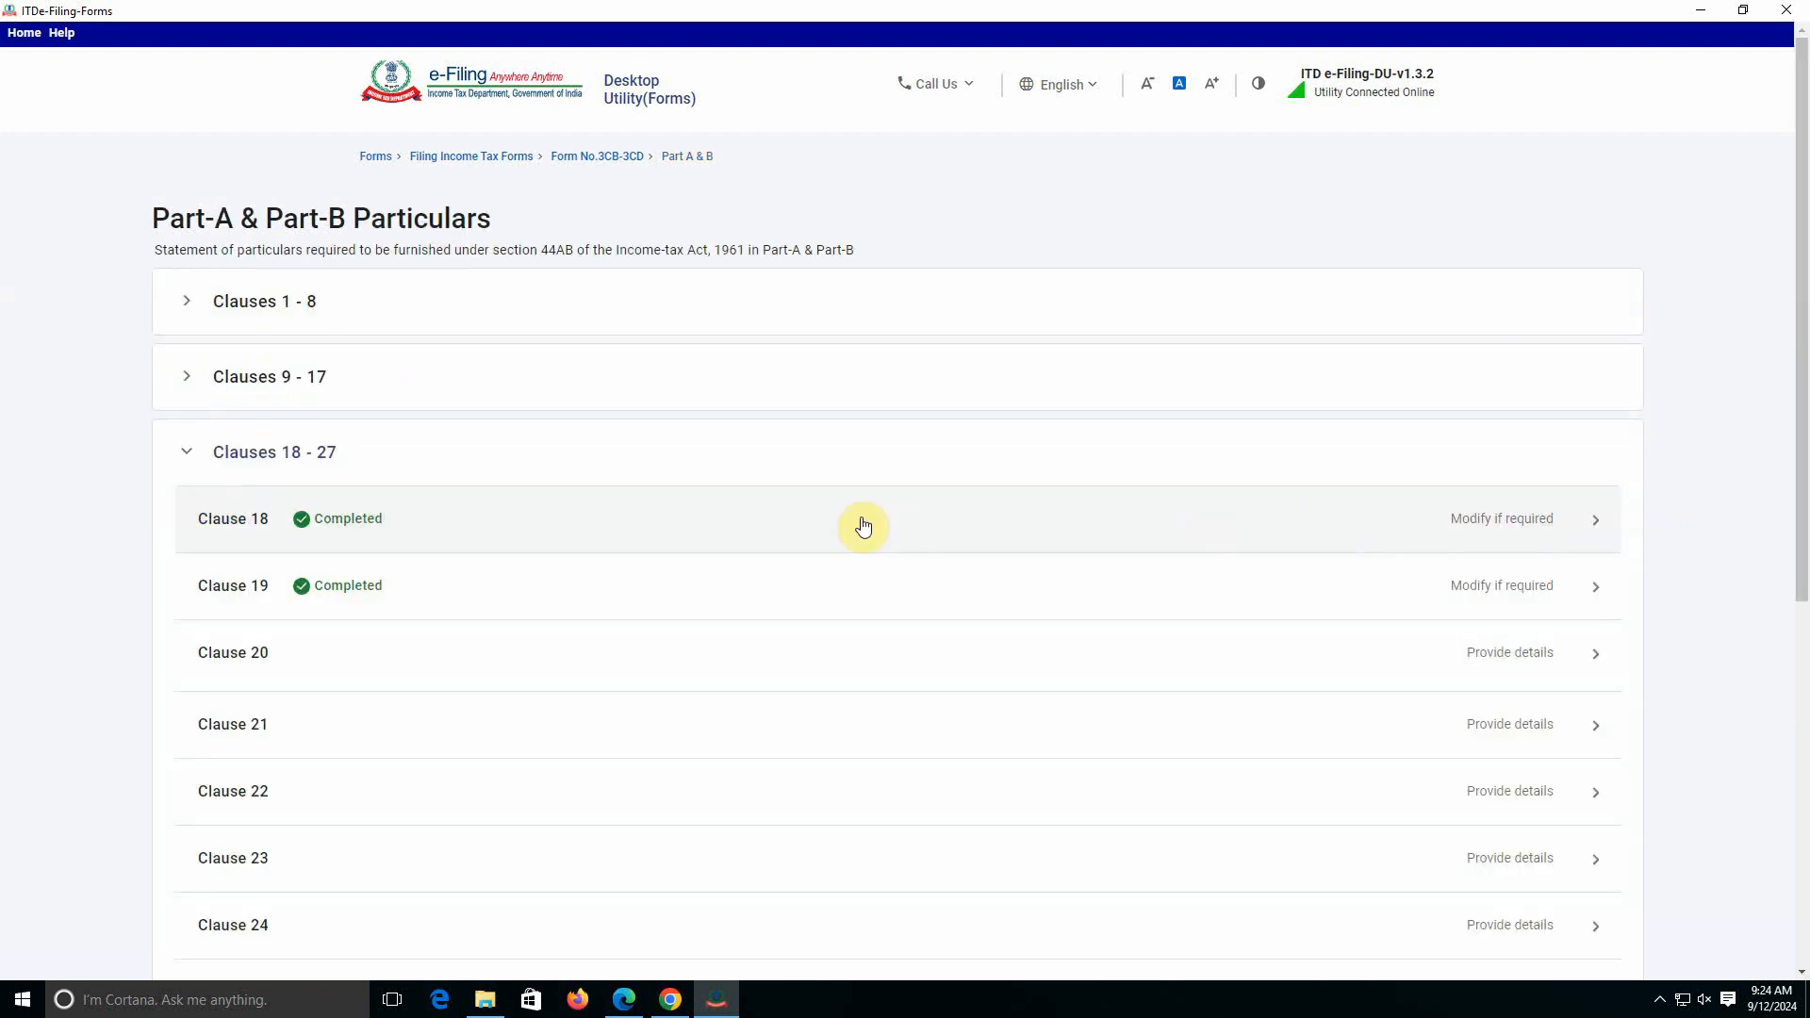
left_click(1513, 660)
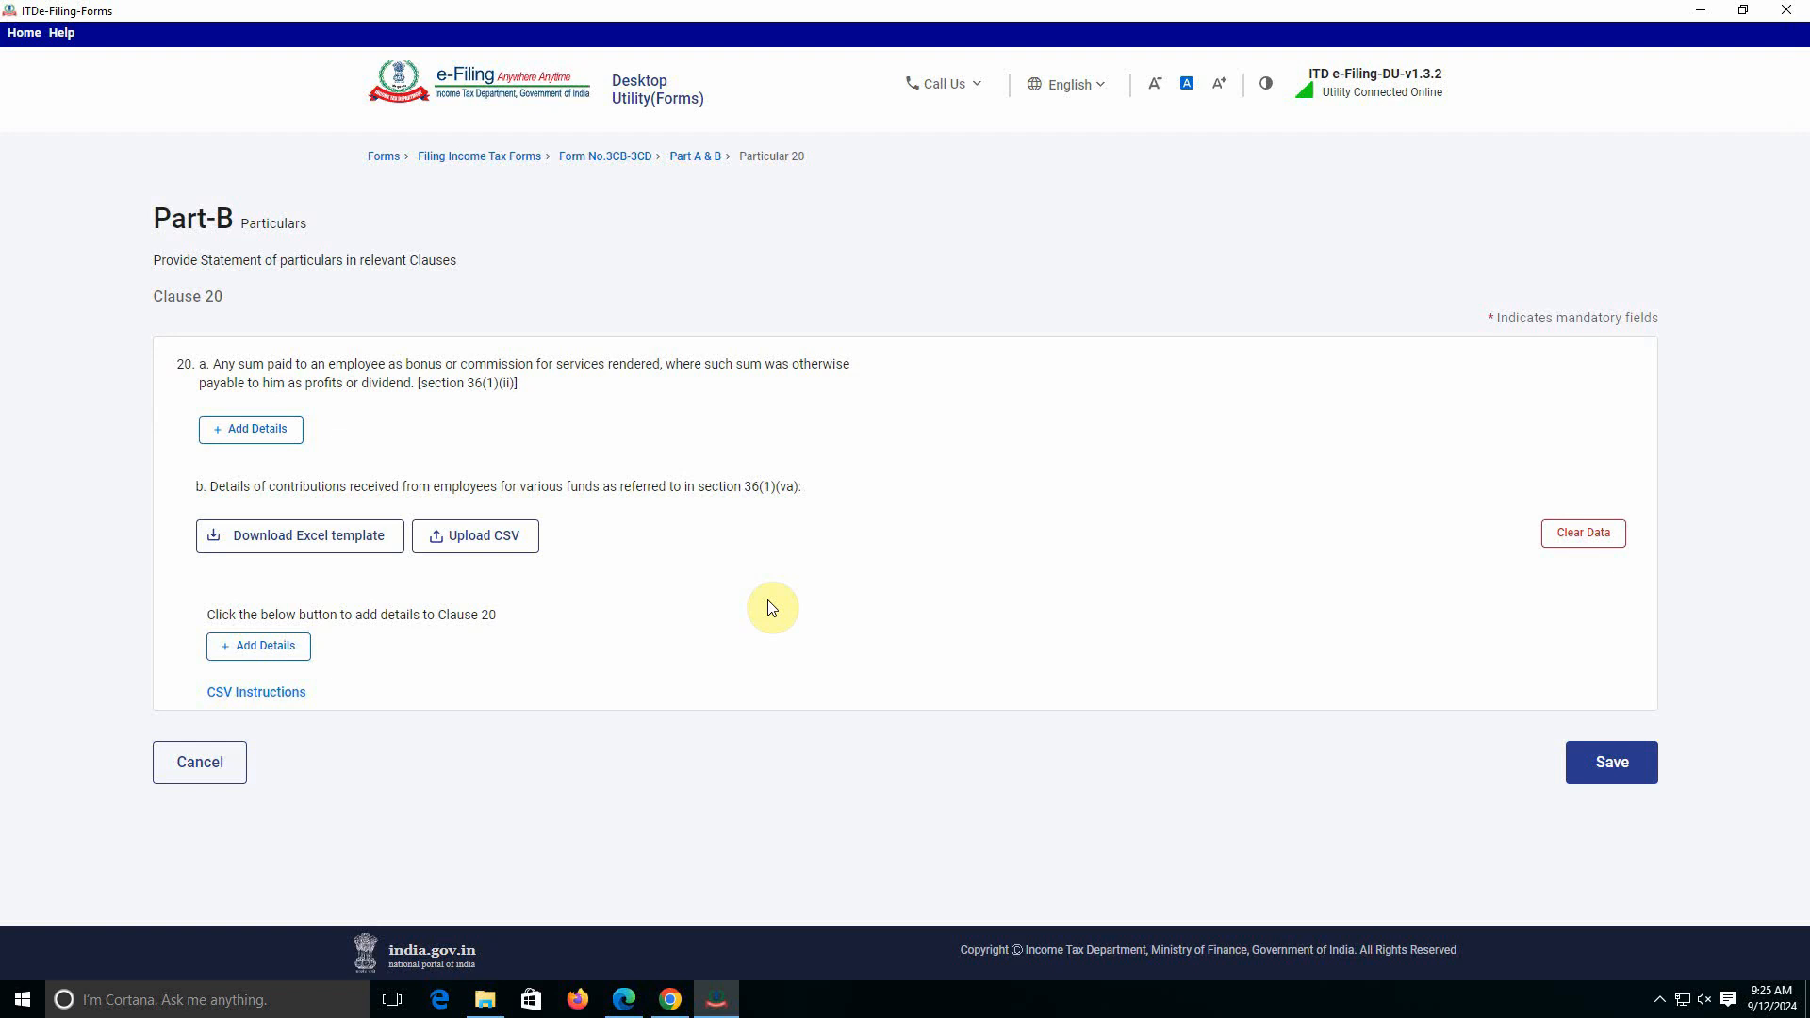
left_click(1610, 758)
Open Clause 21, review its expenditure, section 40(a), 40A(3) and other disallowance entries through sub-clause i, and save the clause.
left_click(1523, 728)
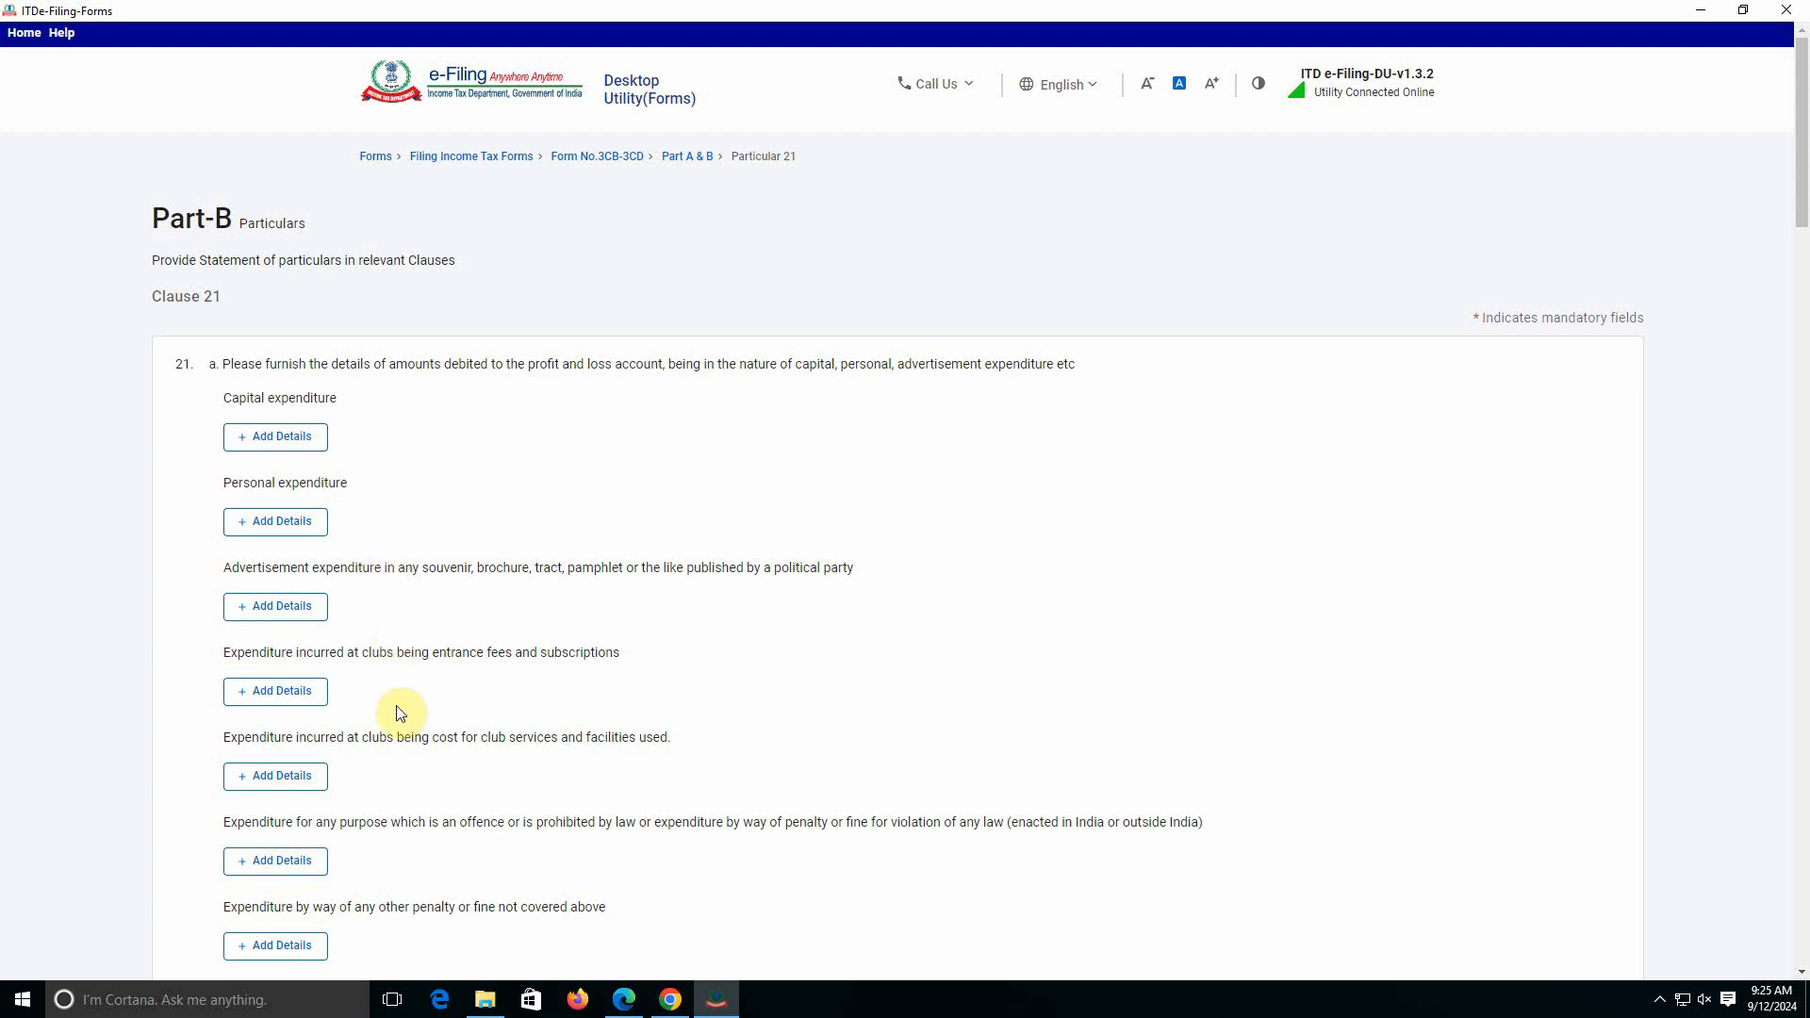
scroll(399, 726, "down", 4)
scroll(398, 622, "down", 2)
scroll(400, 651, "down", 2)
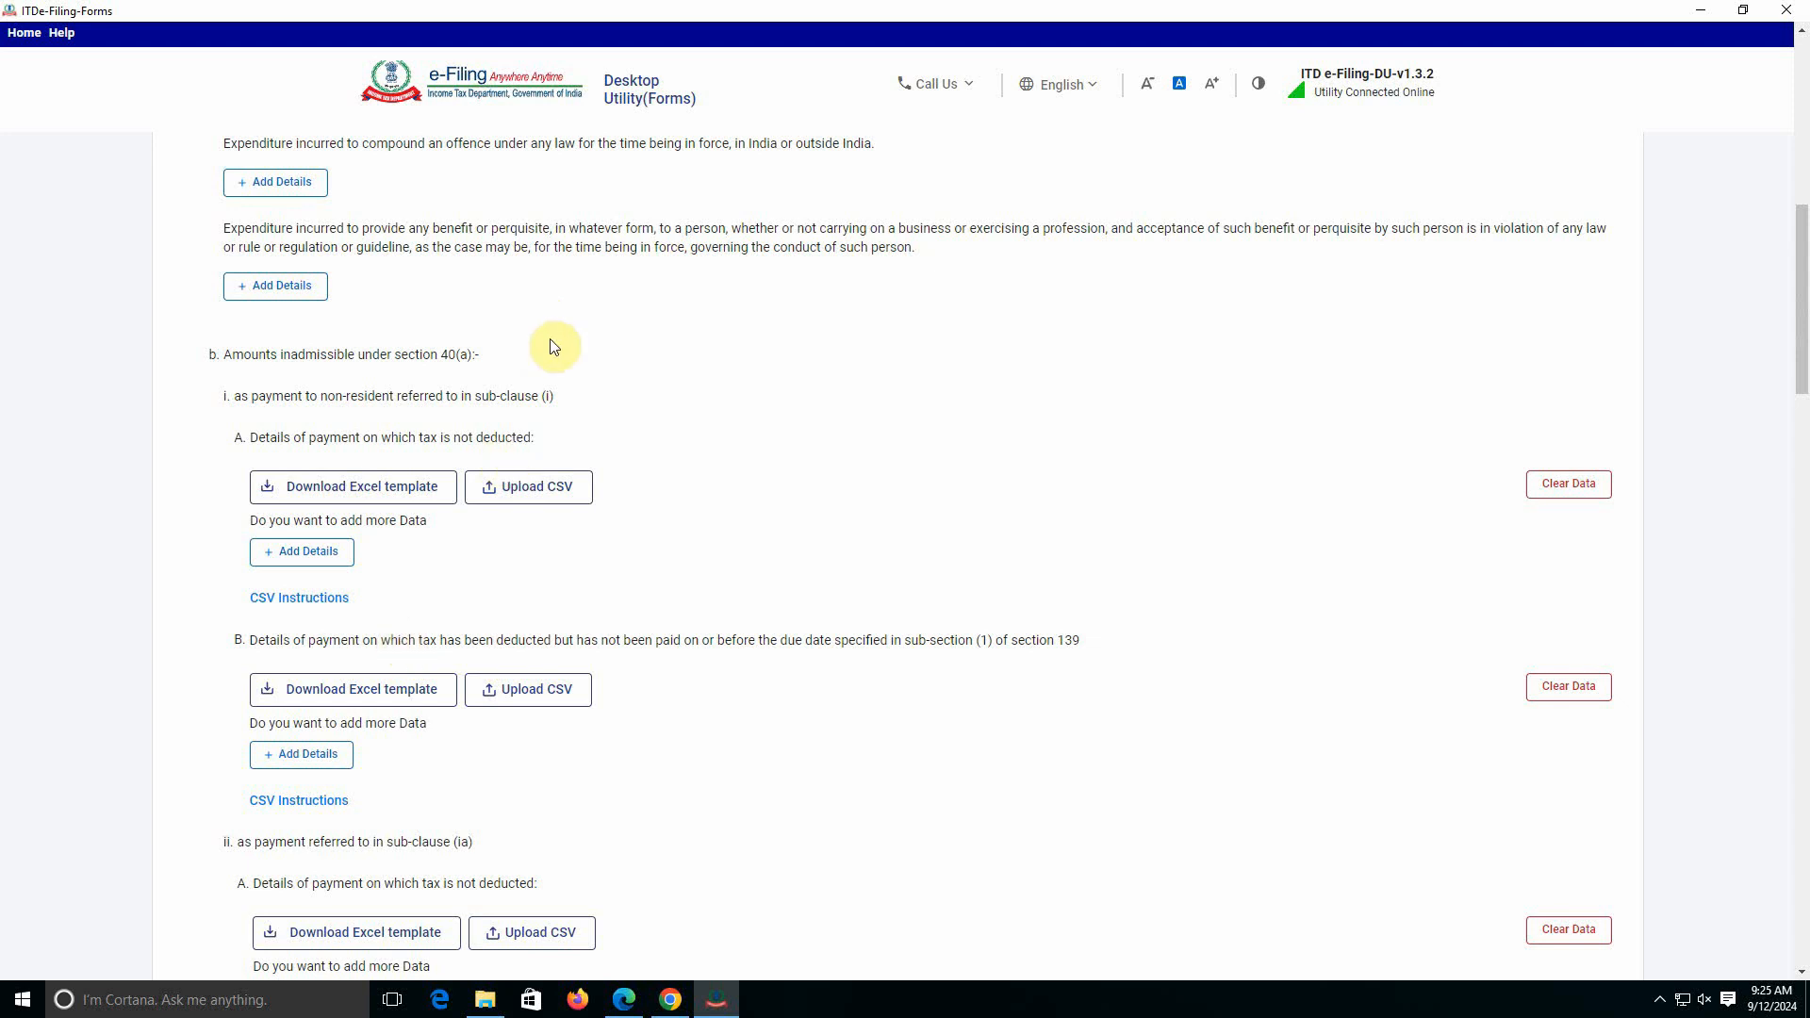
scroll(667, 556, "down", 3)
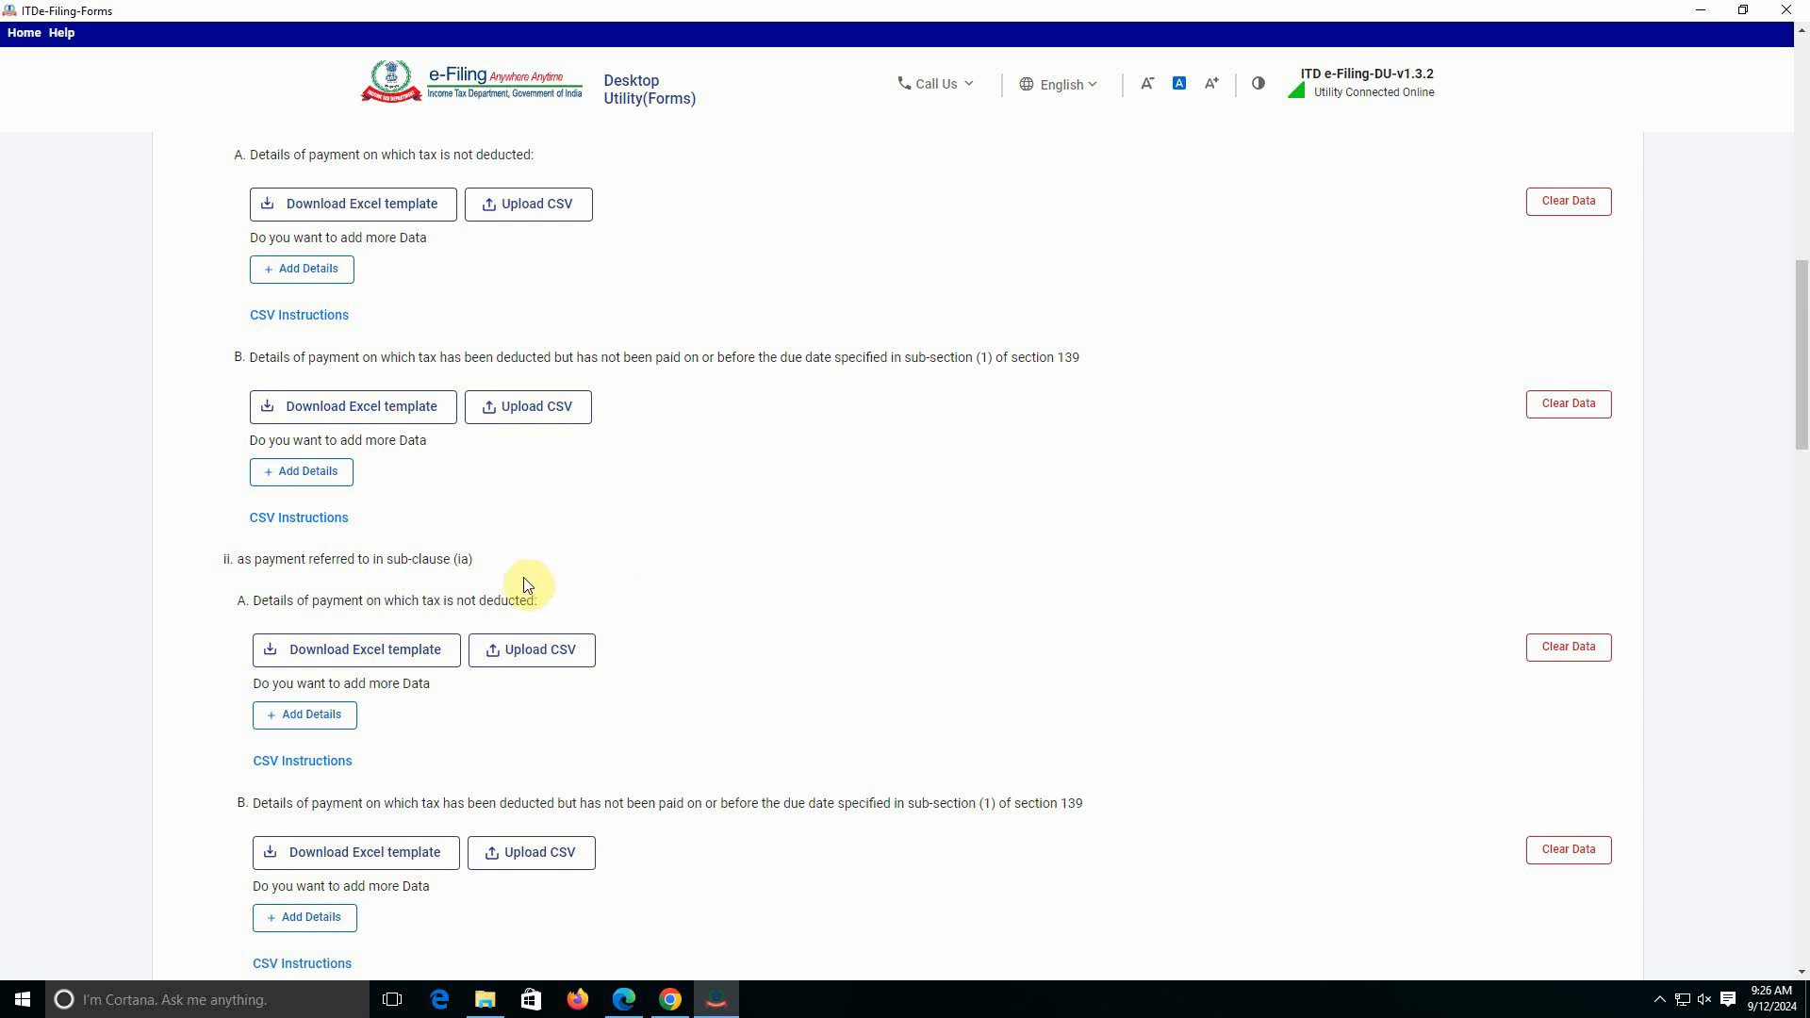
scroll(486, 780, "down", 2)
scroll(489, 783, "down", 9)
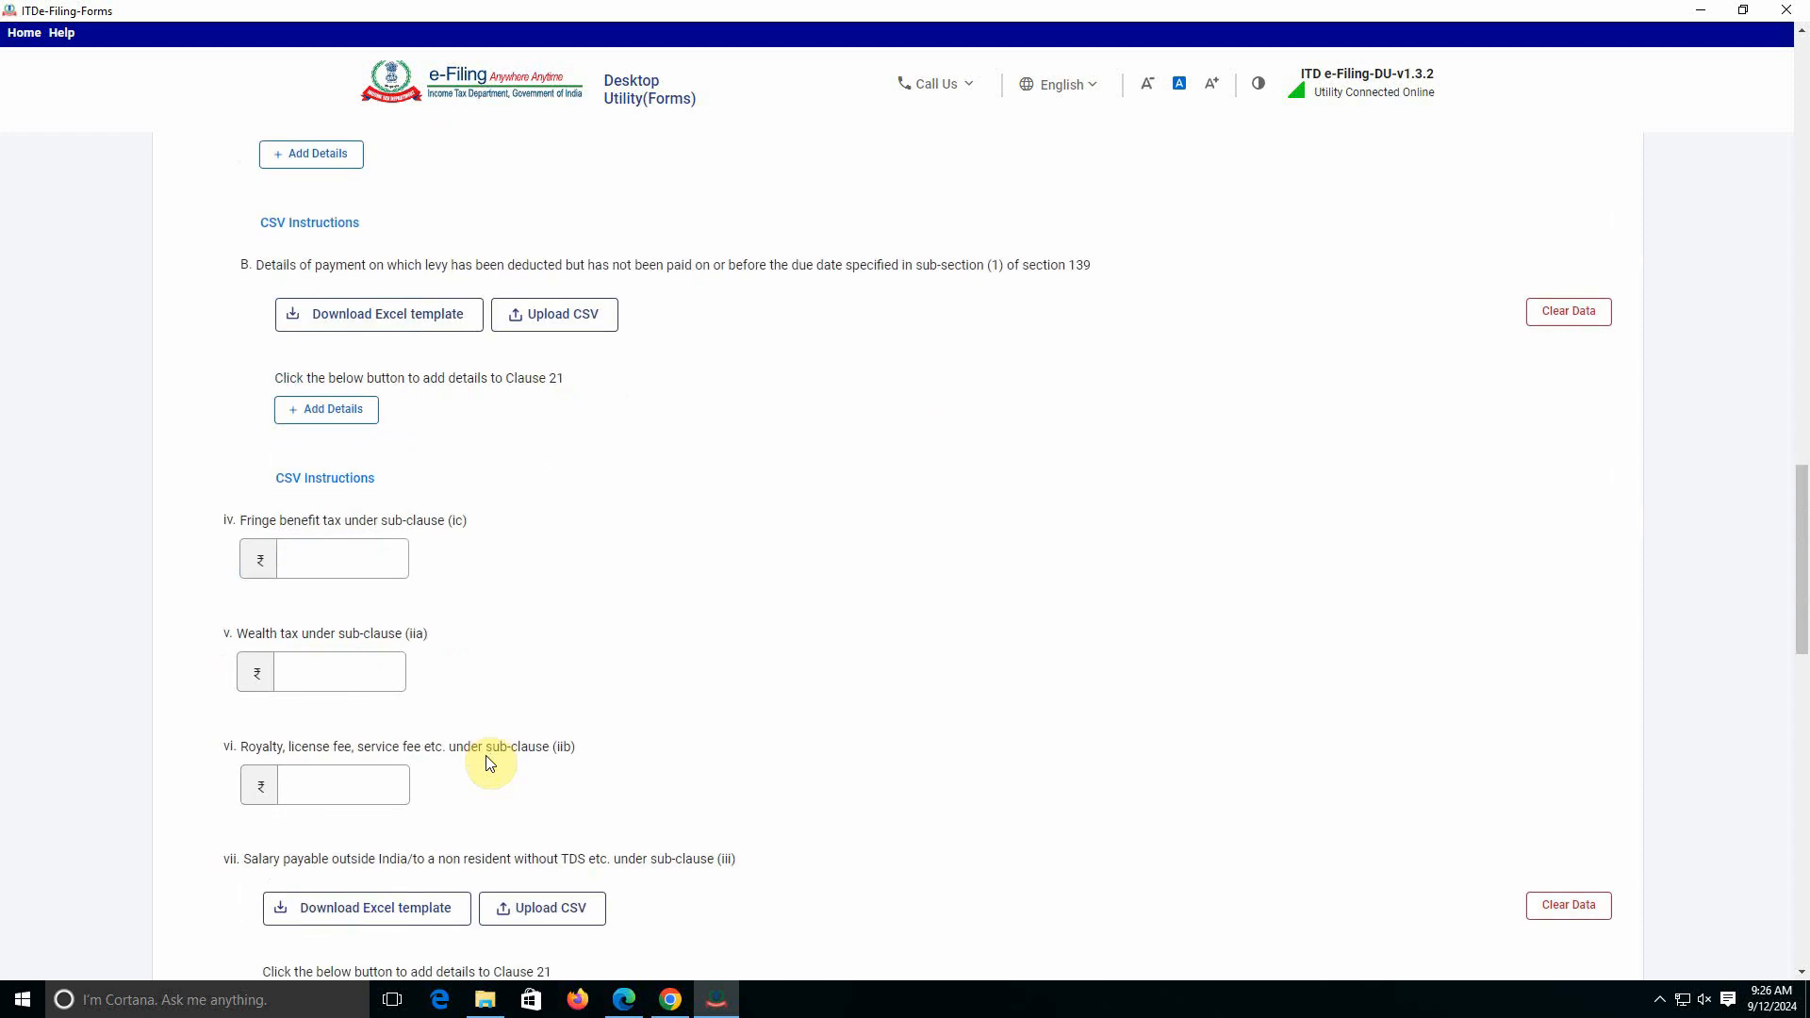
scroll(480, 805, "down", 3)
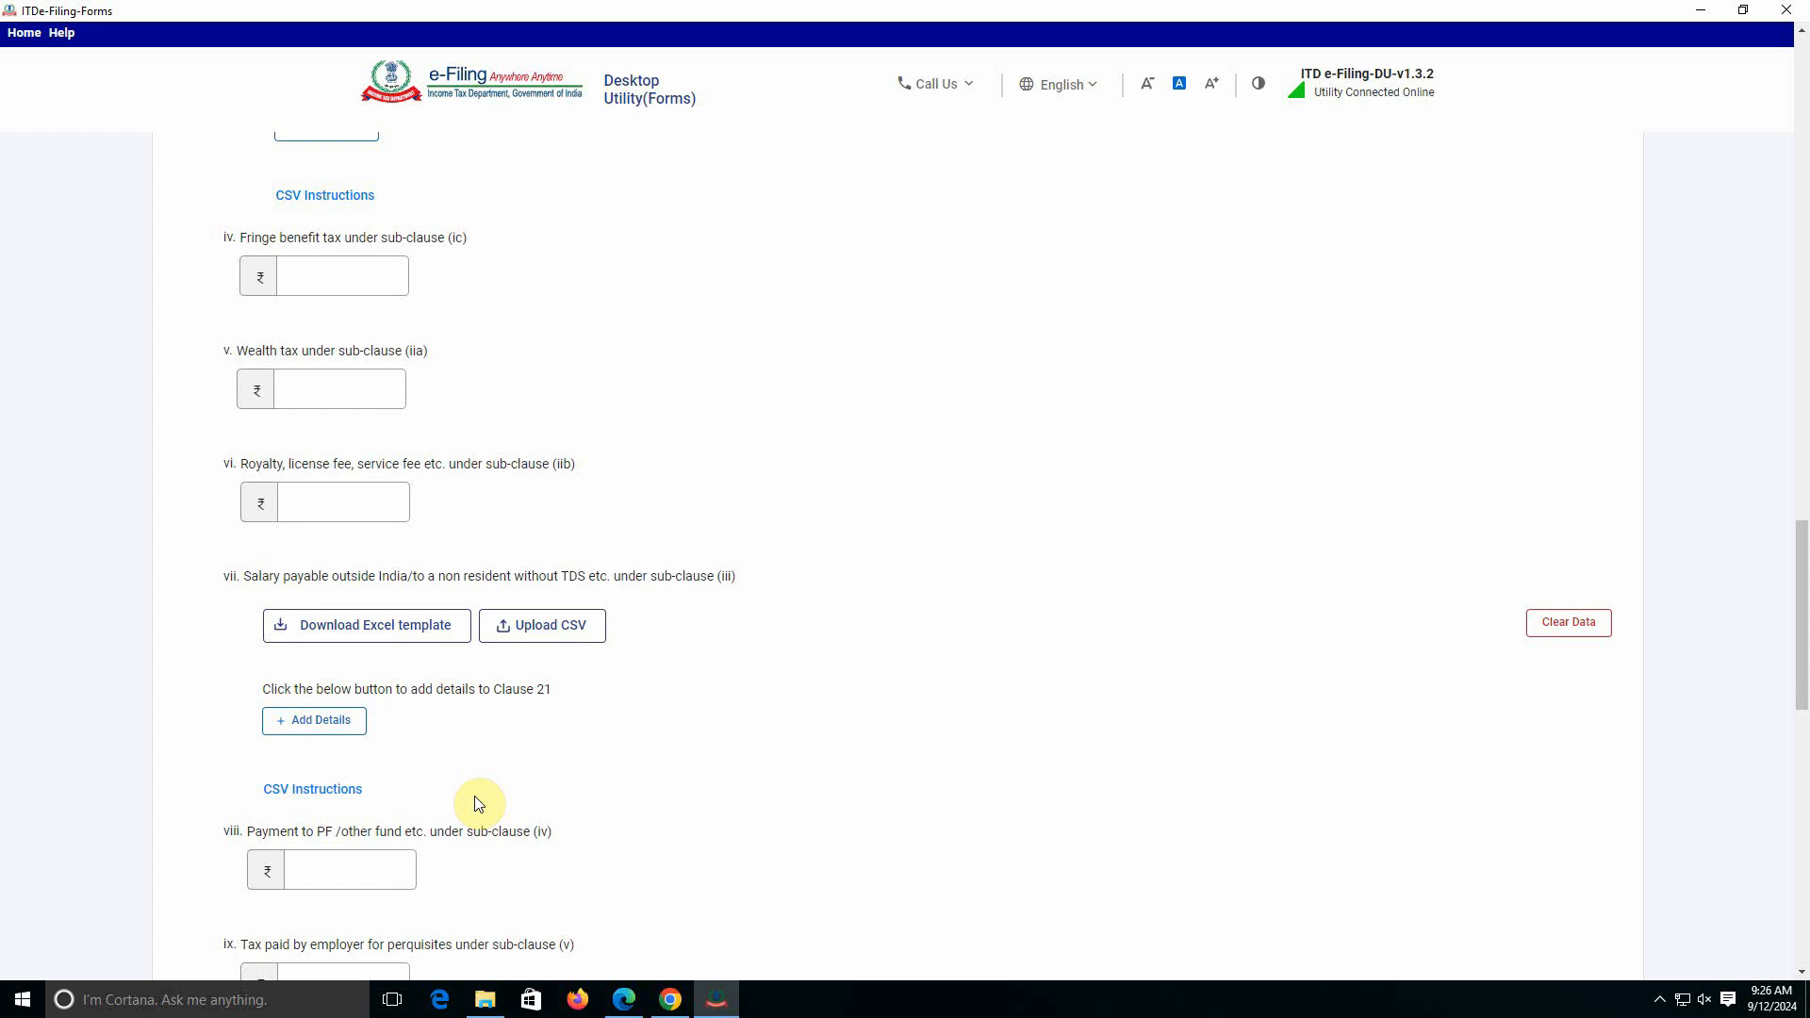
scroll(476, 804, "down", 6)
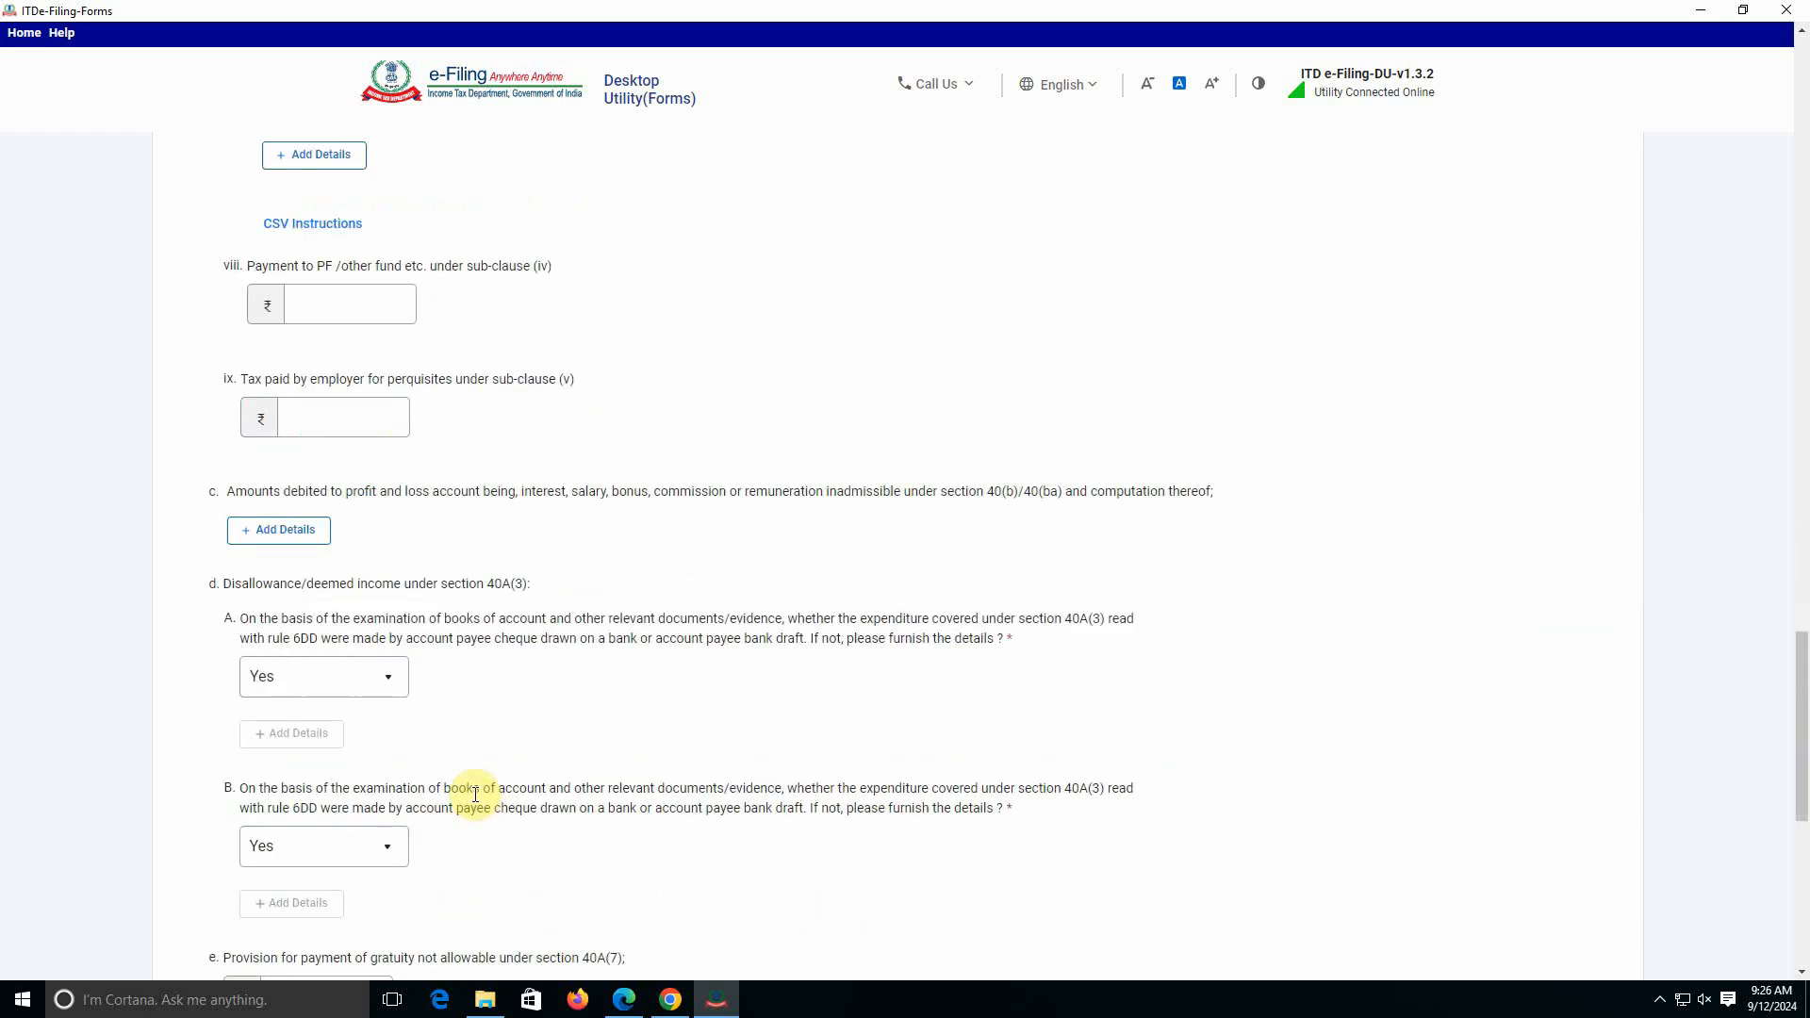
scroll(476, 795, "down", 3)
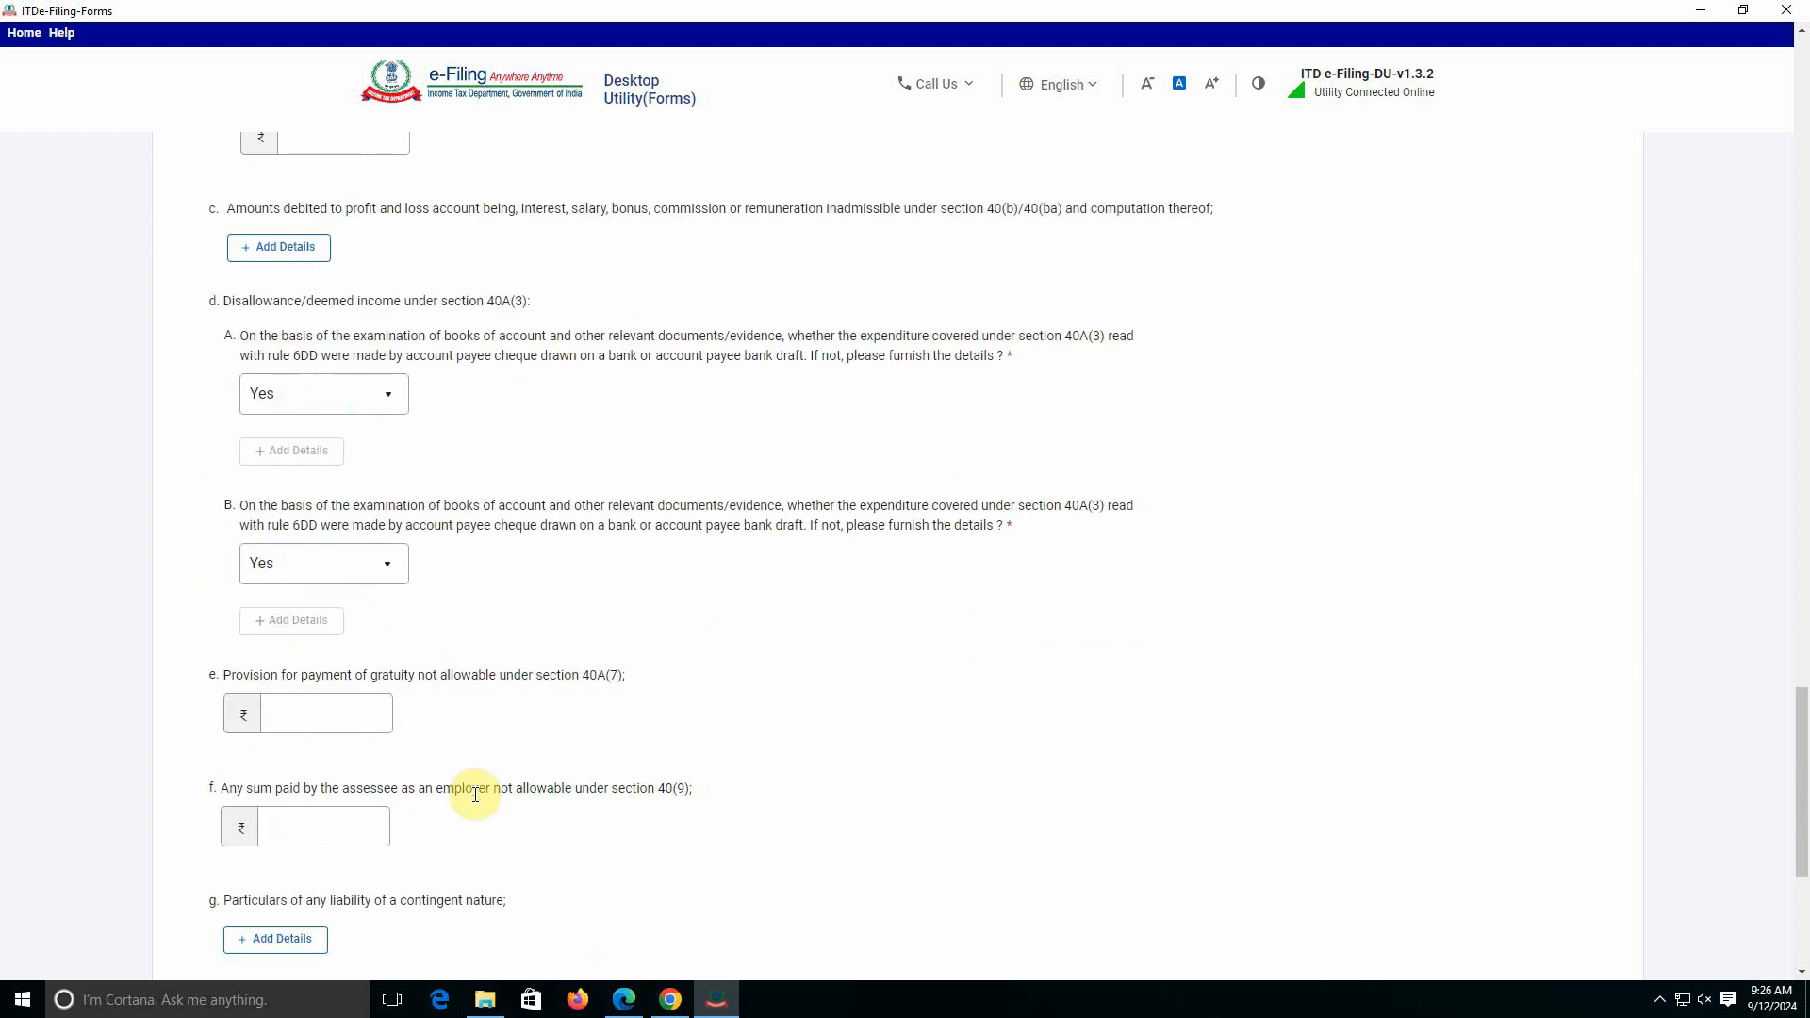
scroll(476, 795, "down", 4)
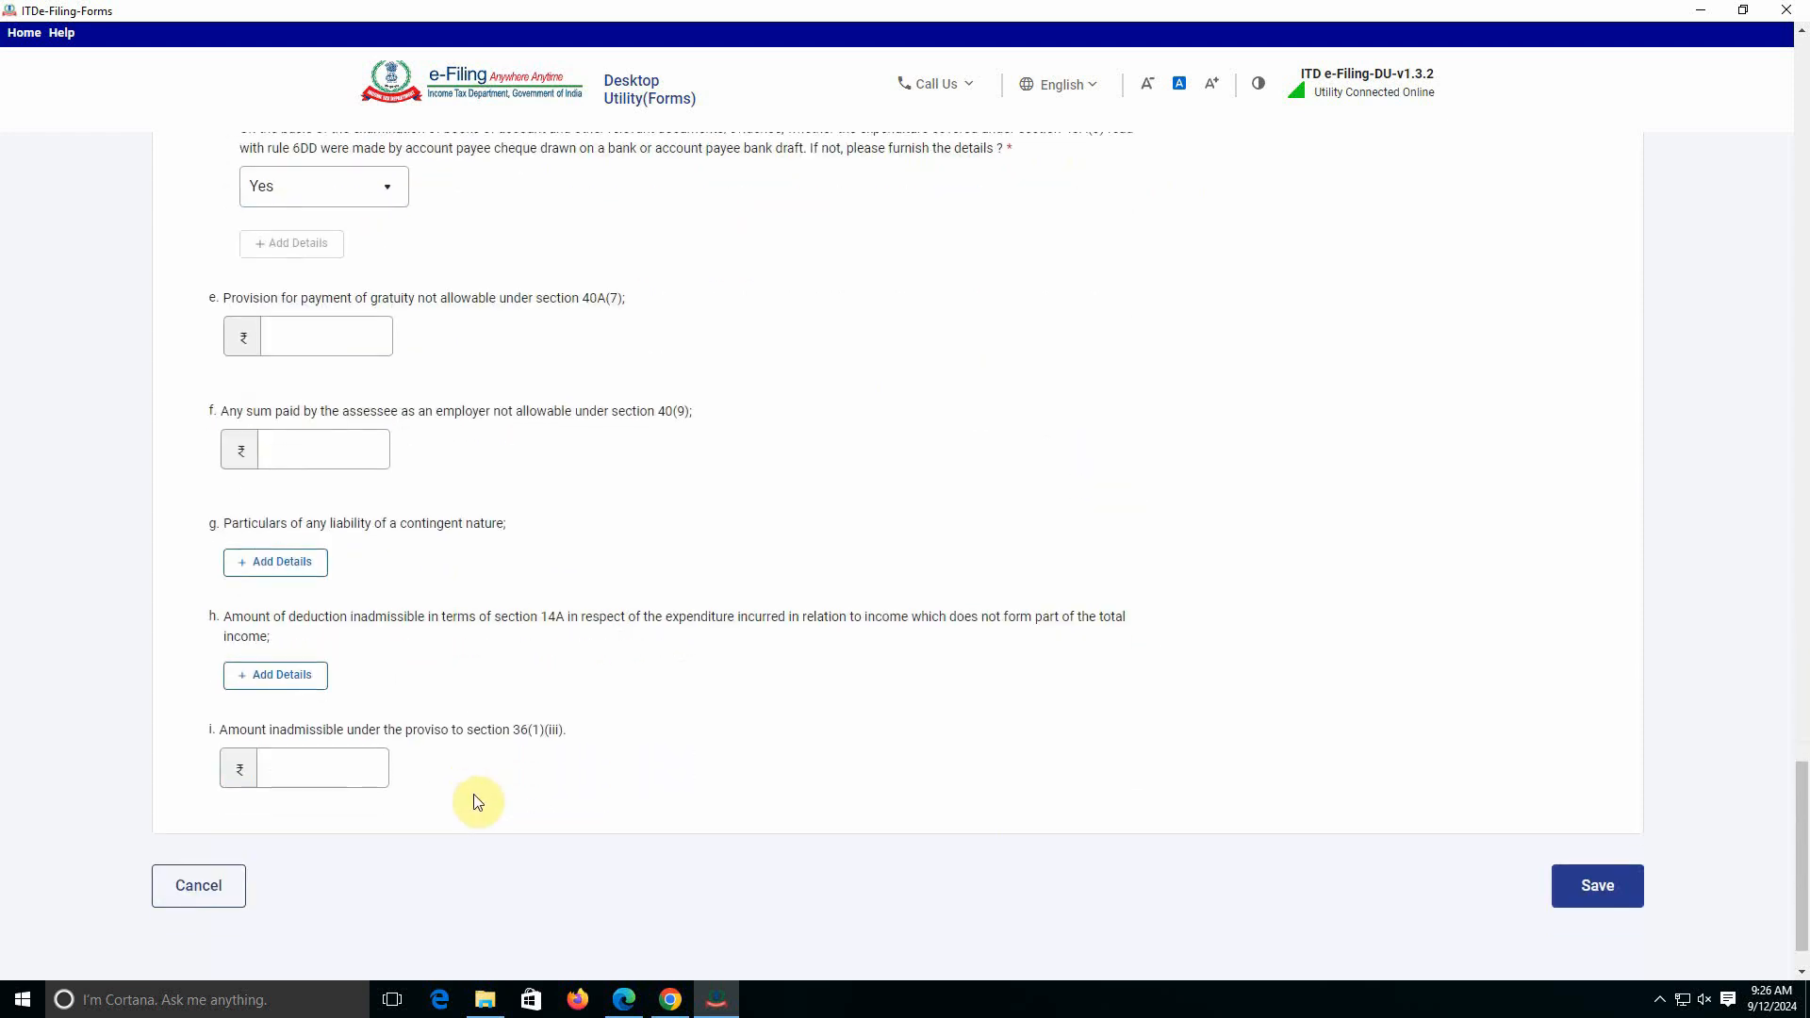
left_click(1605, 903)
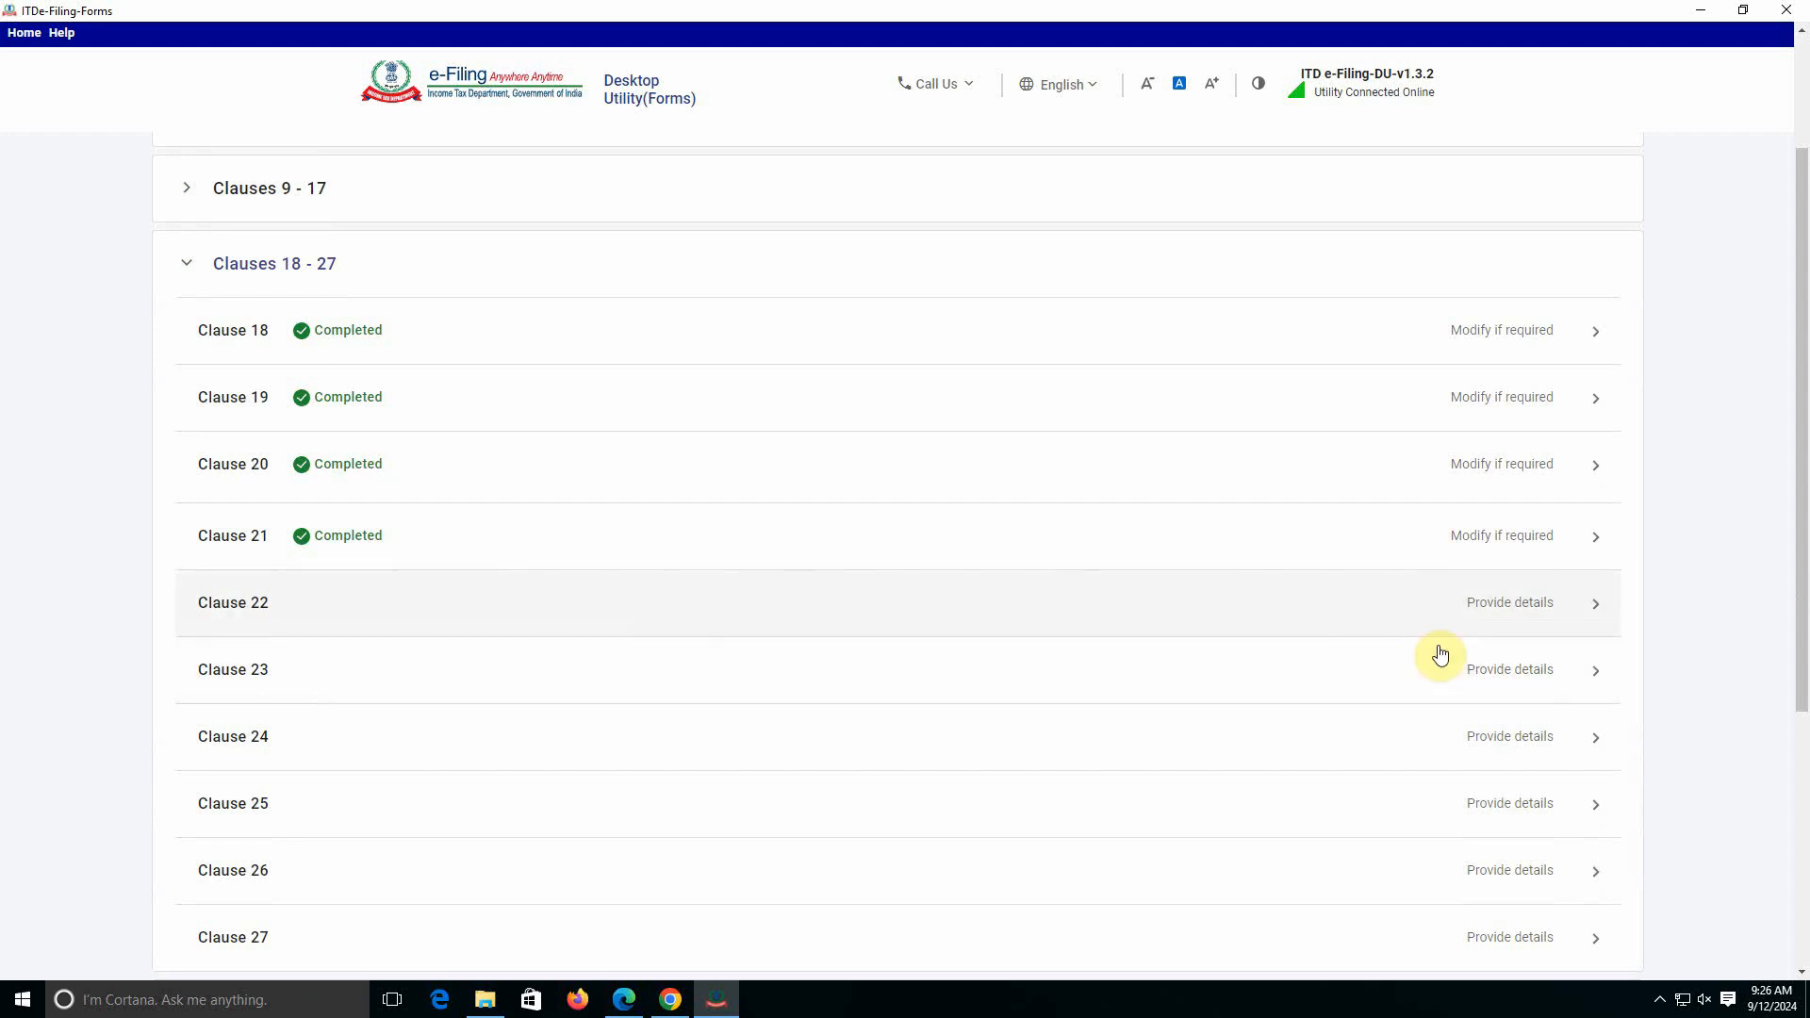
Open and save Clause 22 on MSME interest and Clause 23 on section 40A(2)(b) payments without entering amounts or details.
left_click(1495, 612)
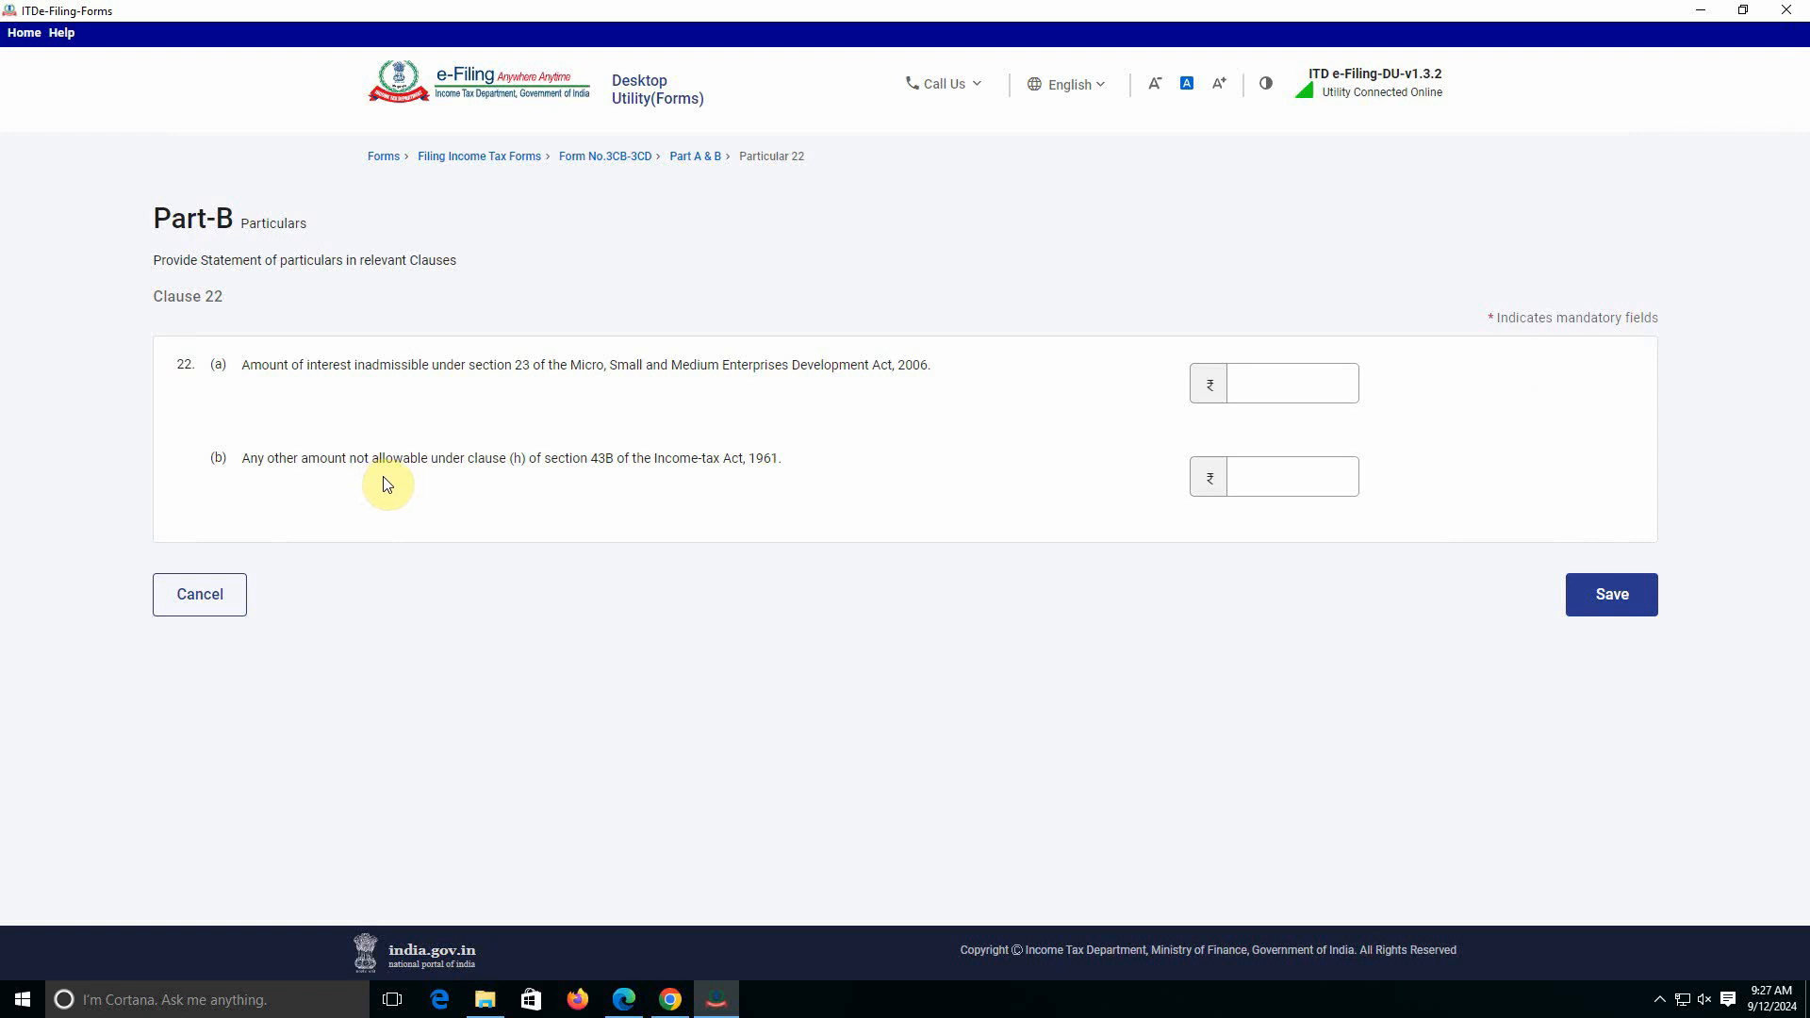
left_click(1656, 601)
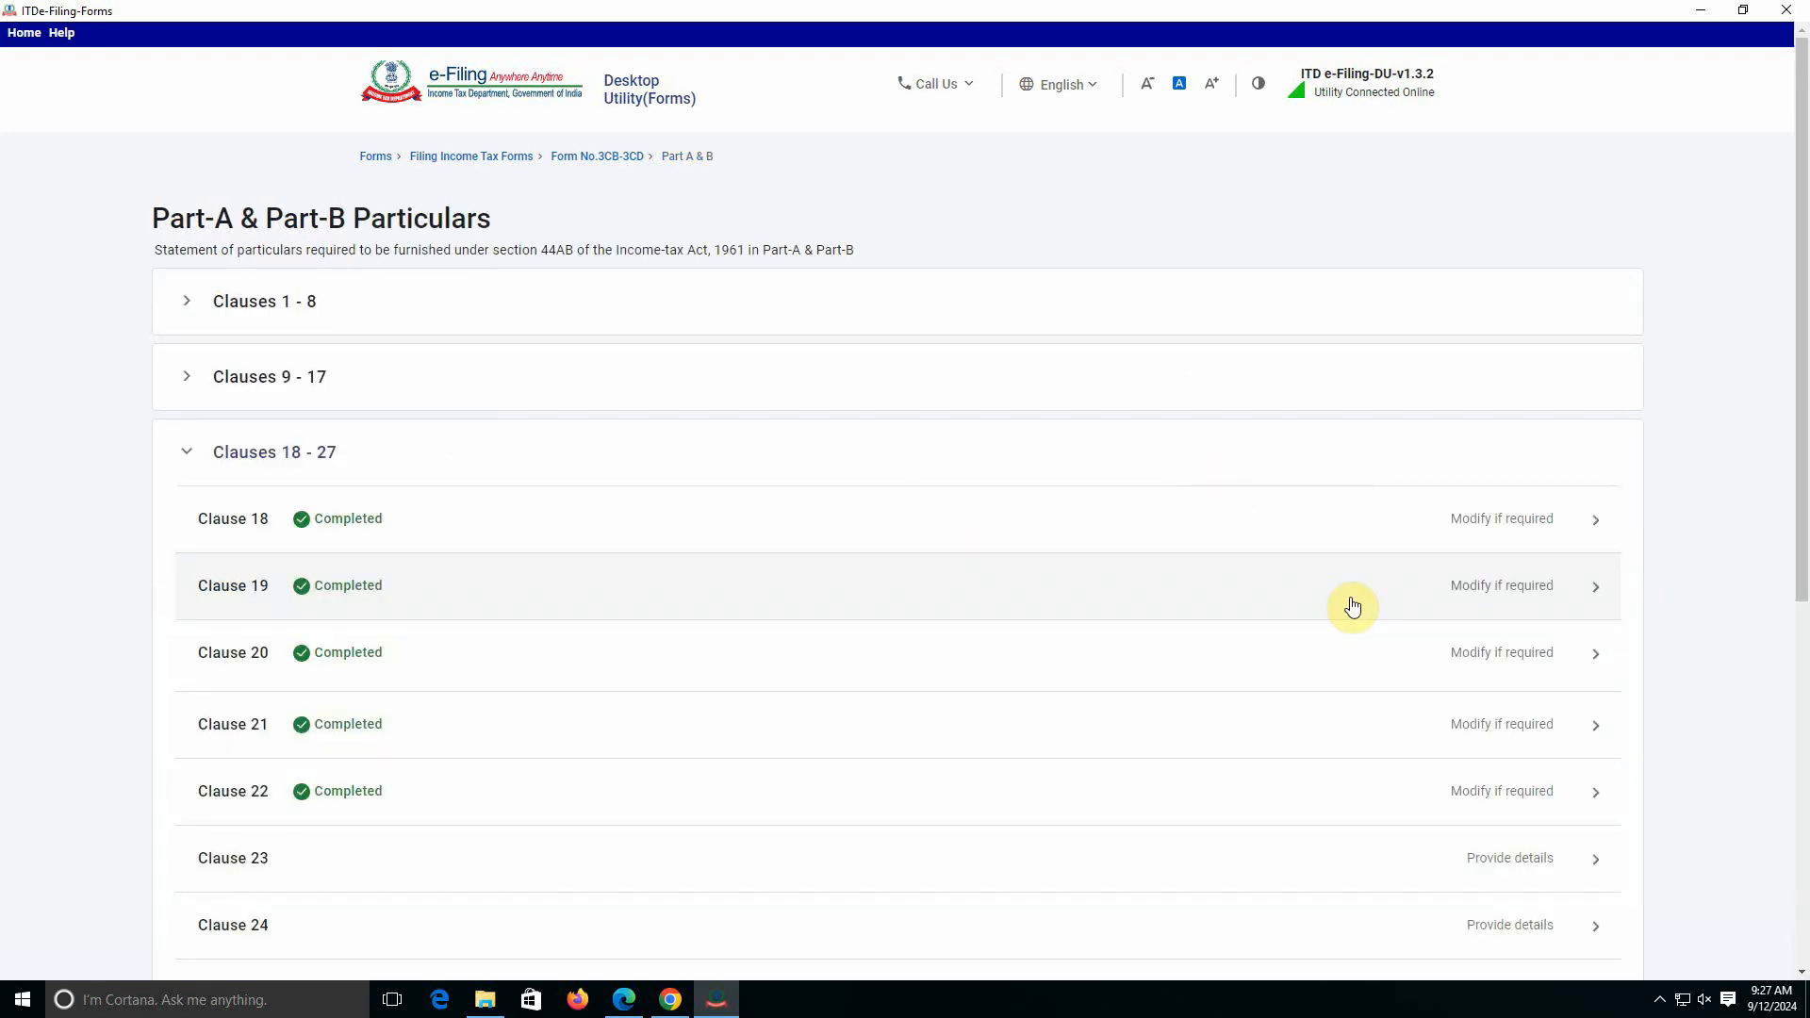
scroll(848, 700, "down", 3)
left_click(1524, 576)
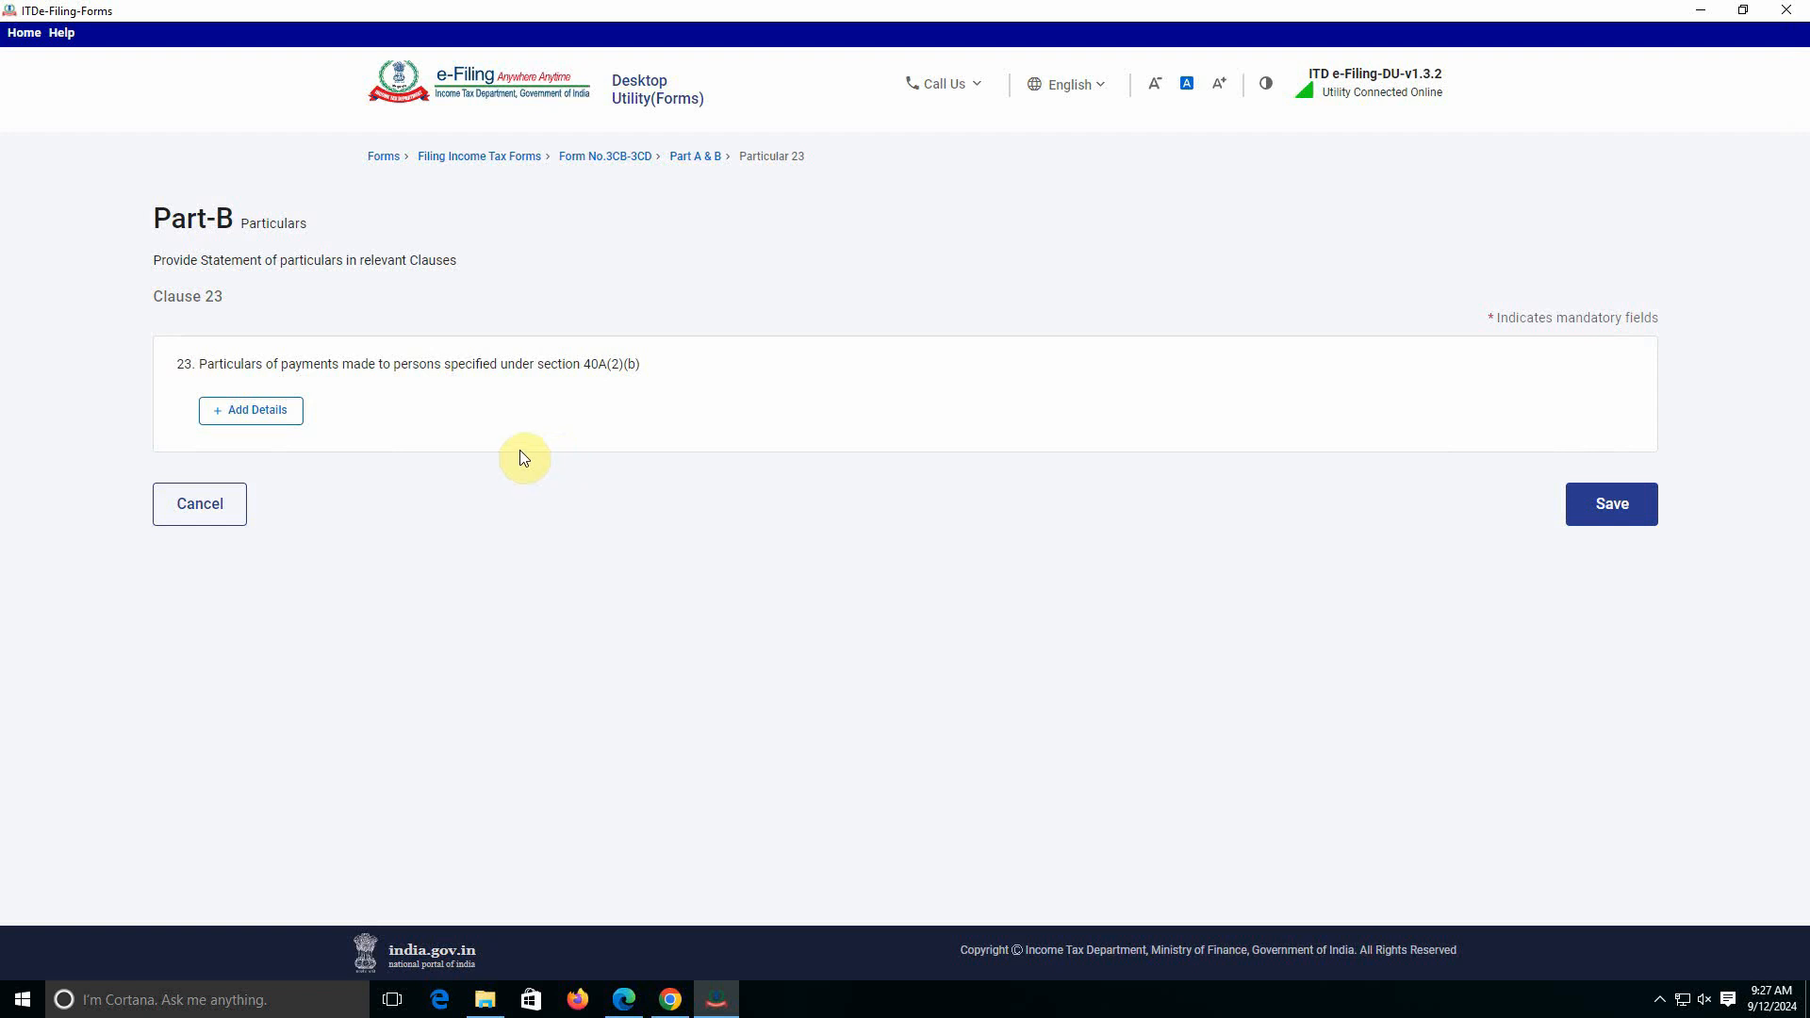
left_click(1632, 505)
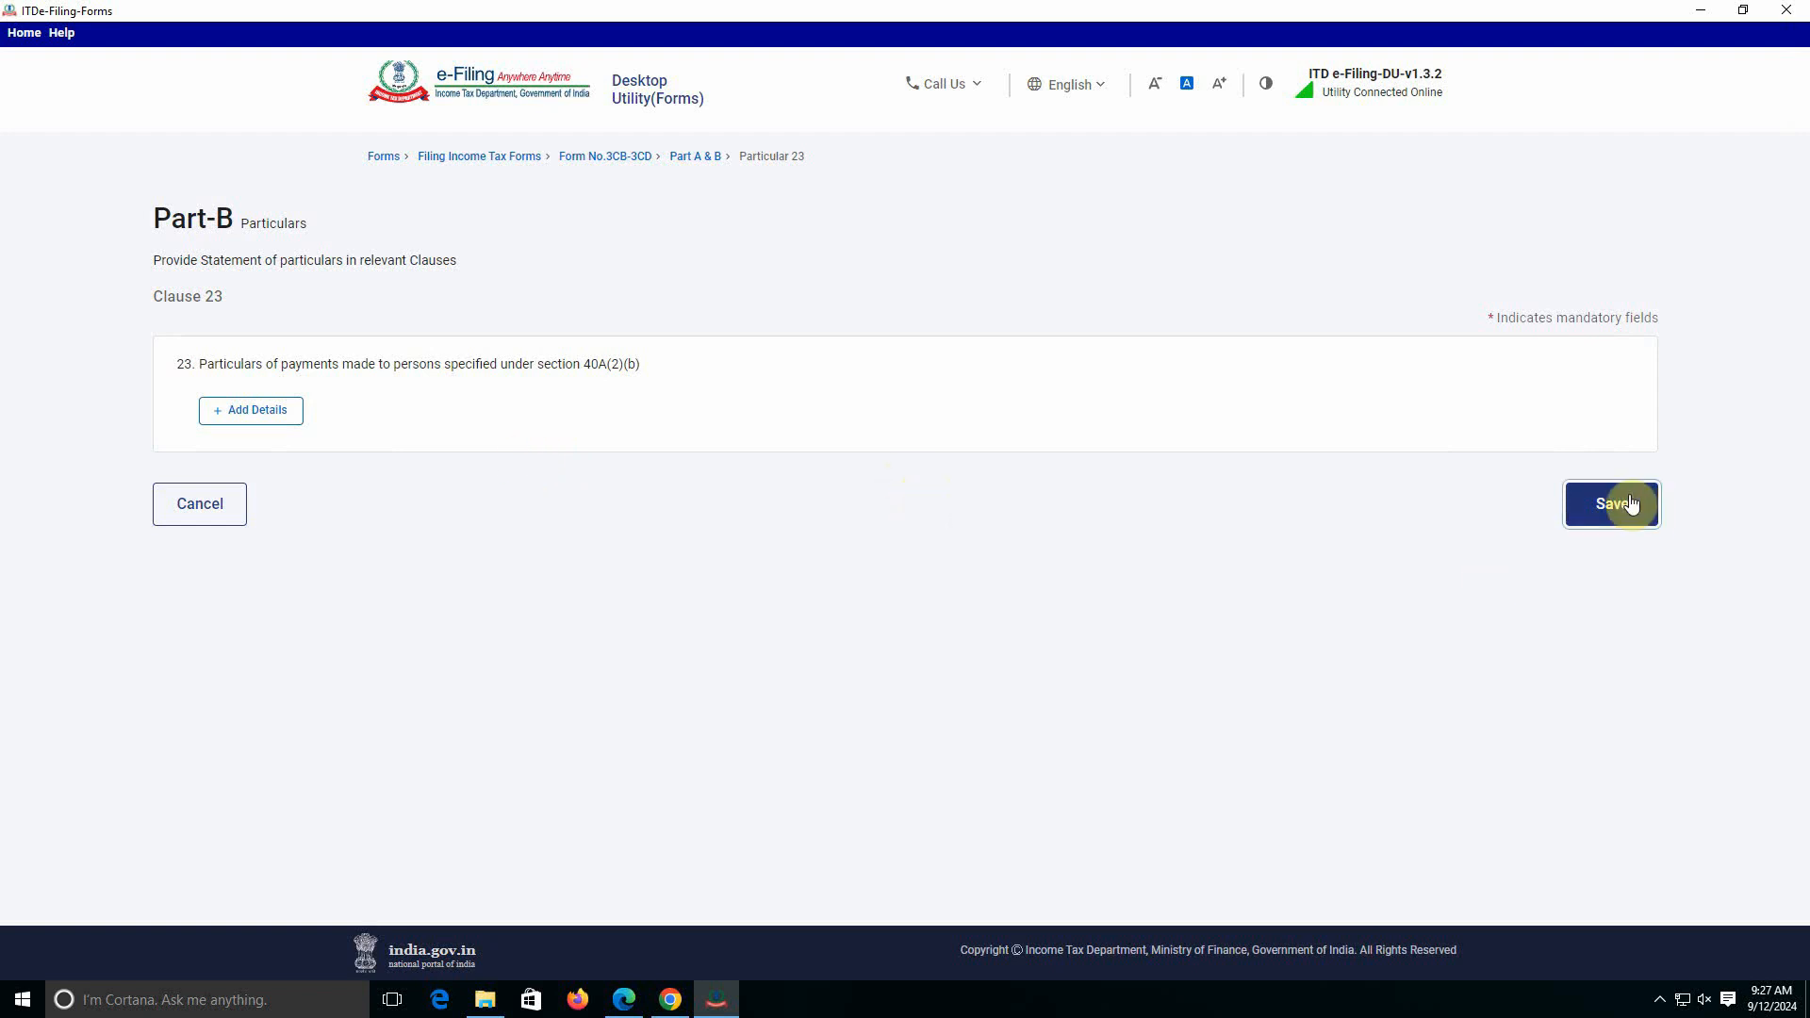
Open and save Clause 24 on deemed profits and Clause 25 on section 41 profits without adding any details.
scroll(795, 579, "down", 3)
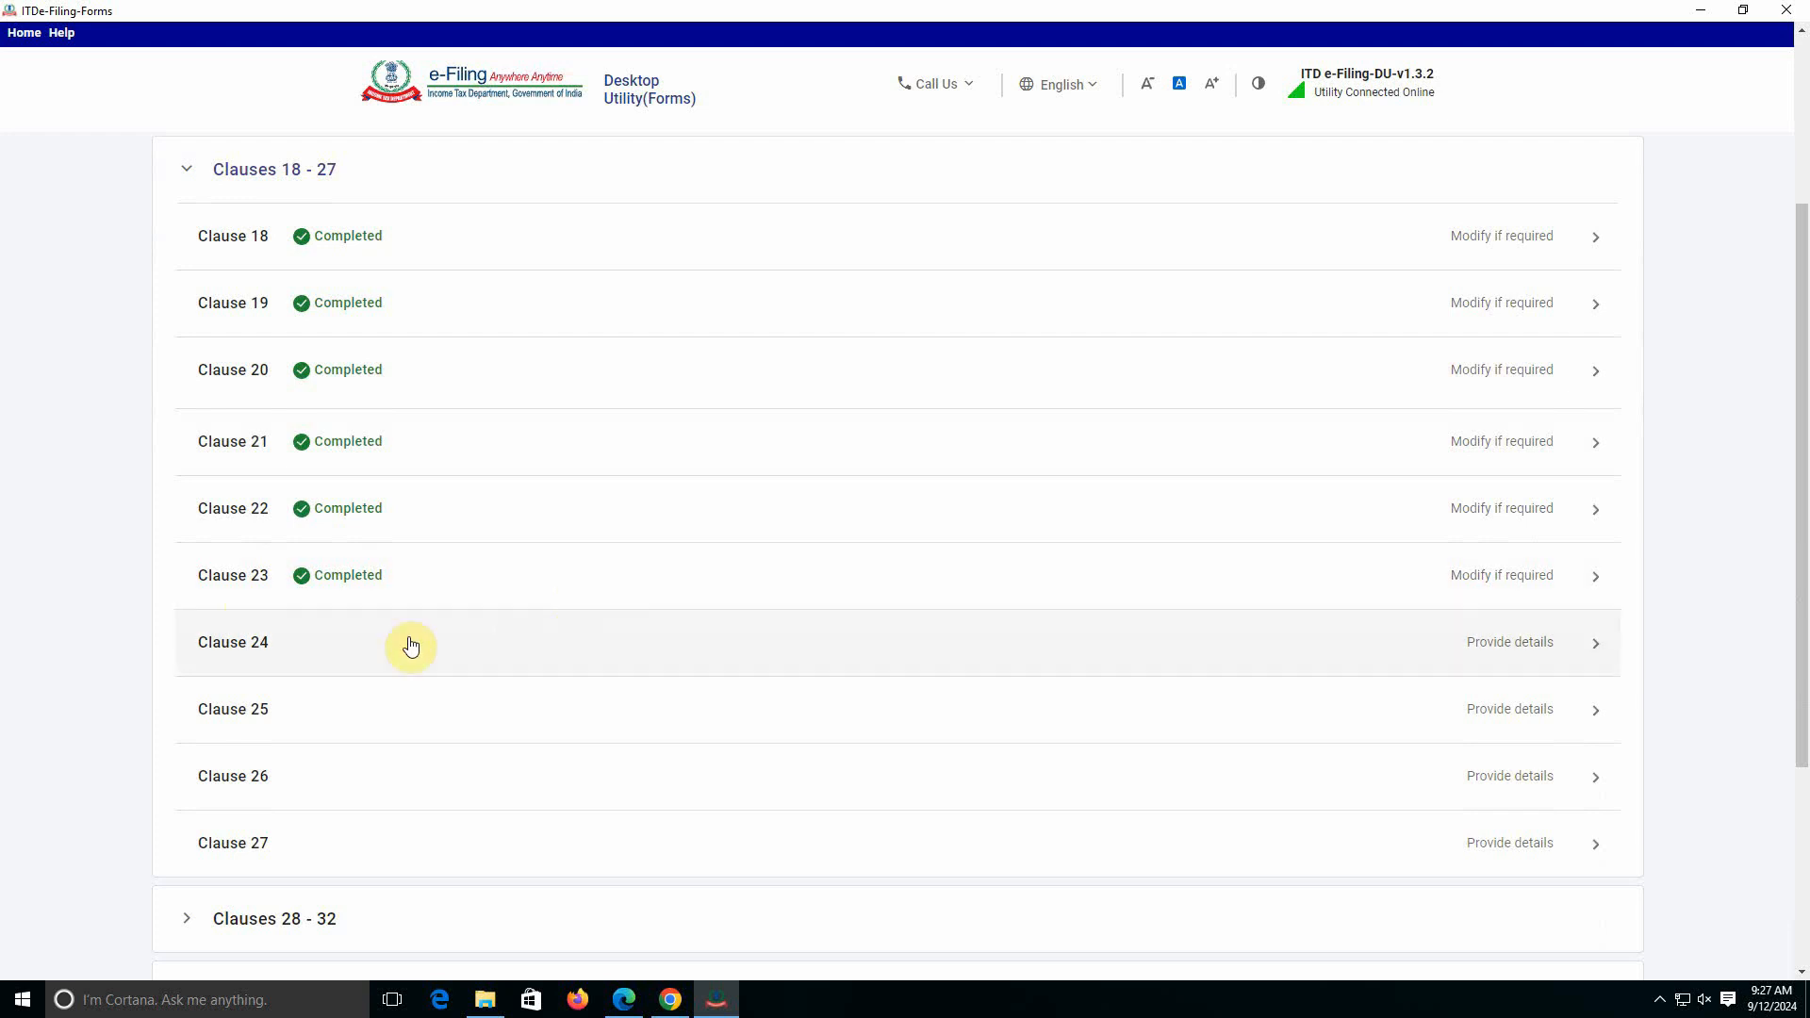
left_click(1526, 651)
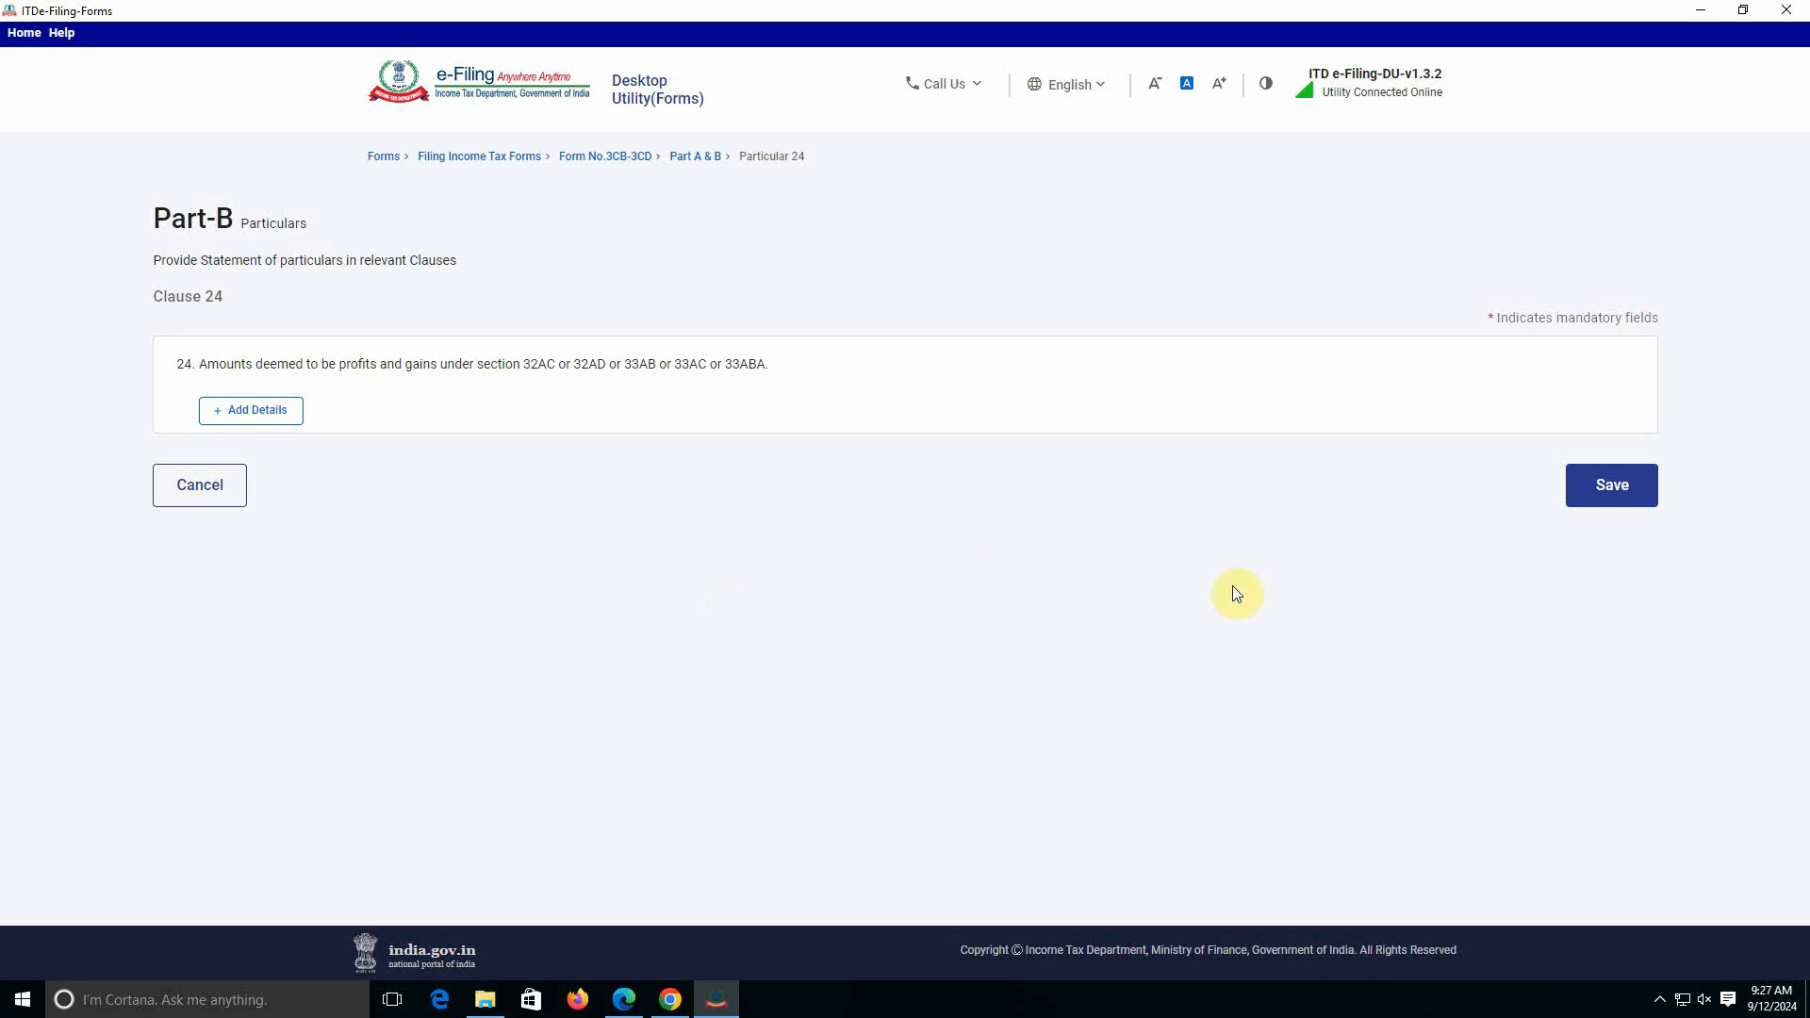
left_click(1630, 494)
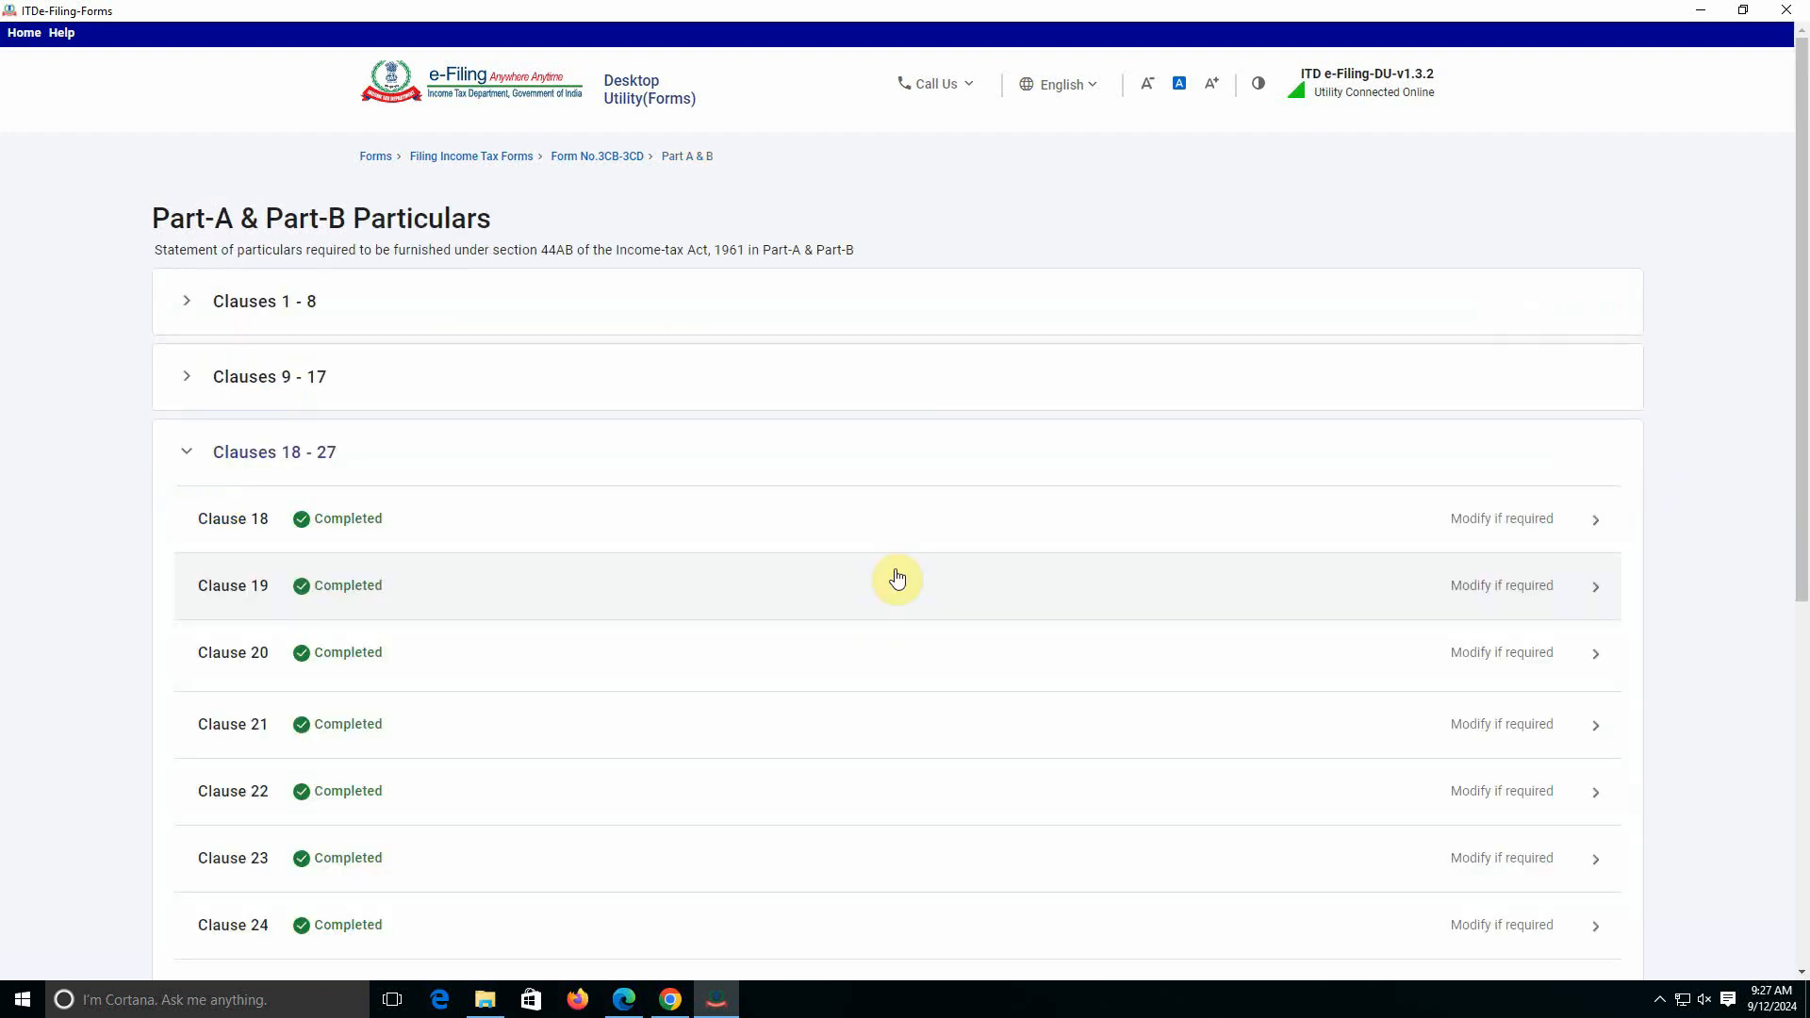
scroll(897, 578, "down", 5)
left_click(1375, 548)
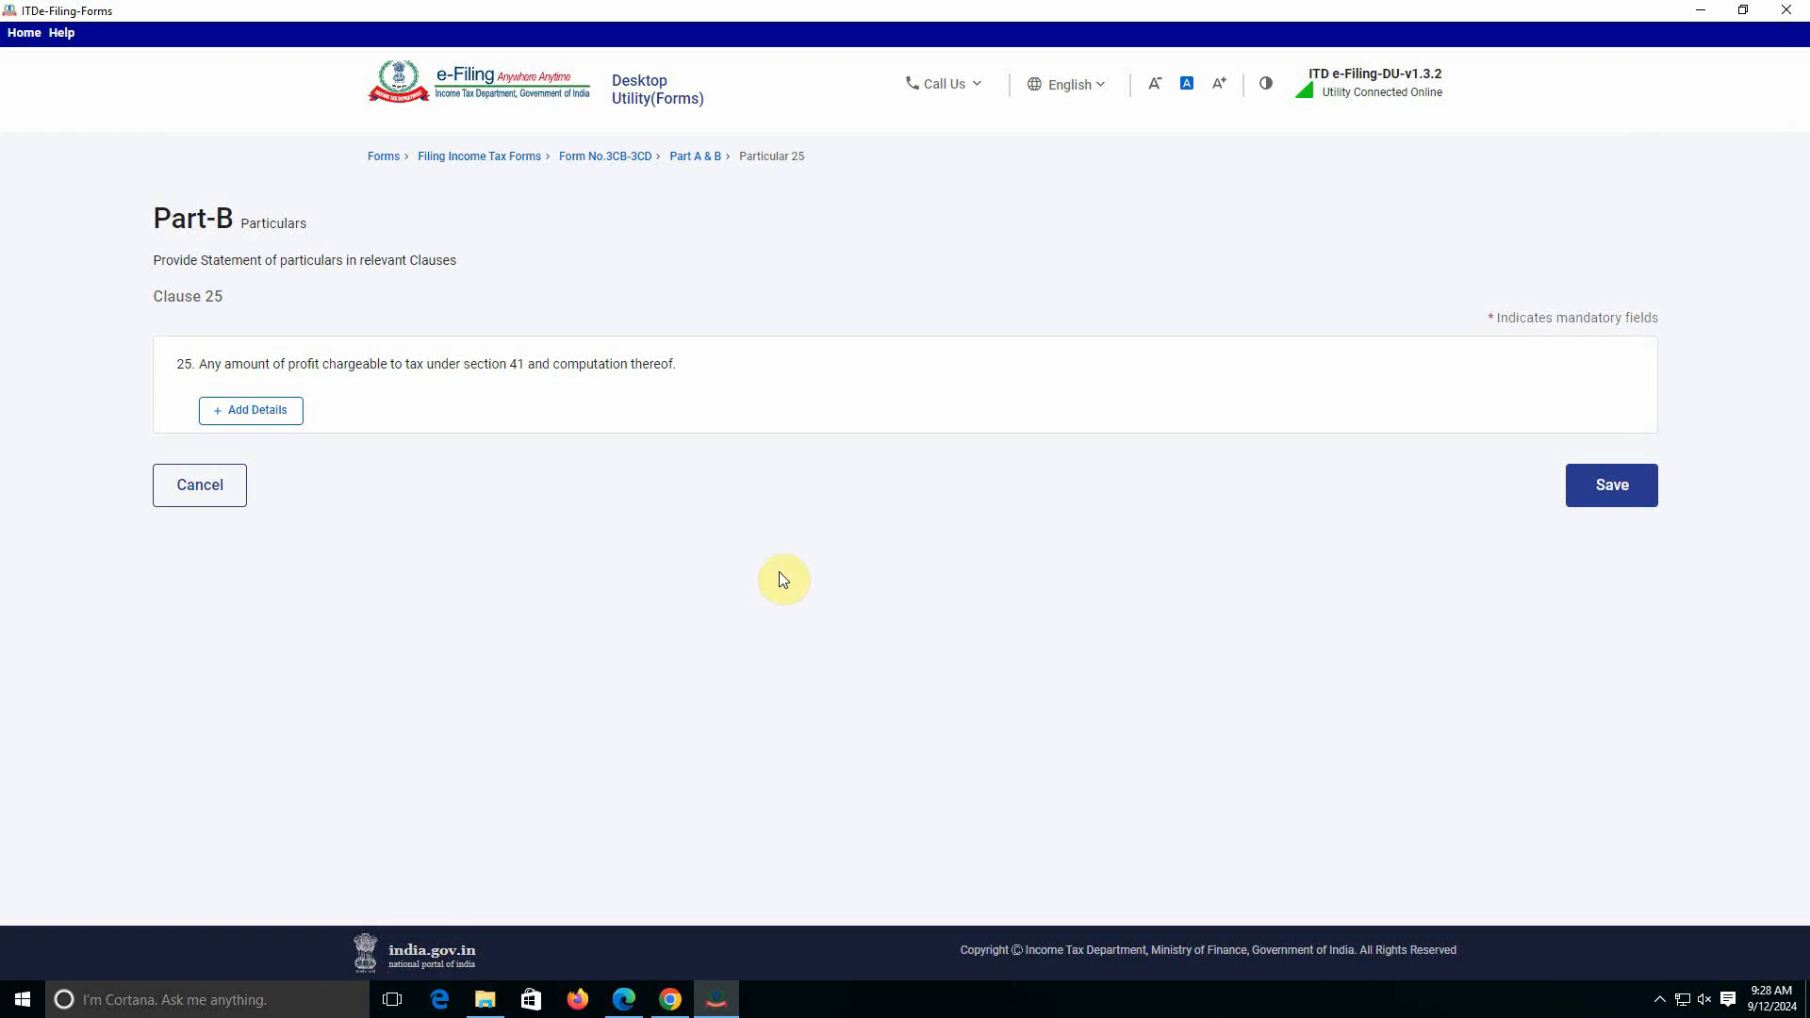
left_click(1618, 502)
Open Clause 26, review the section 43B liability sections and the indirect tax question, and save the clause.
scroll(687, 743, "down", 5)
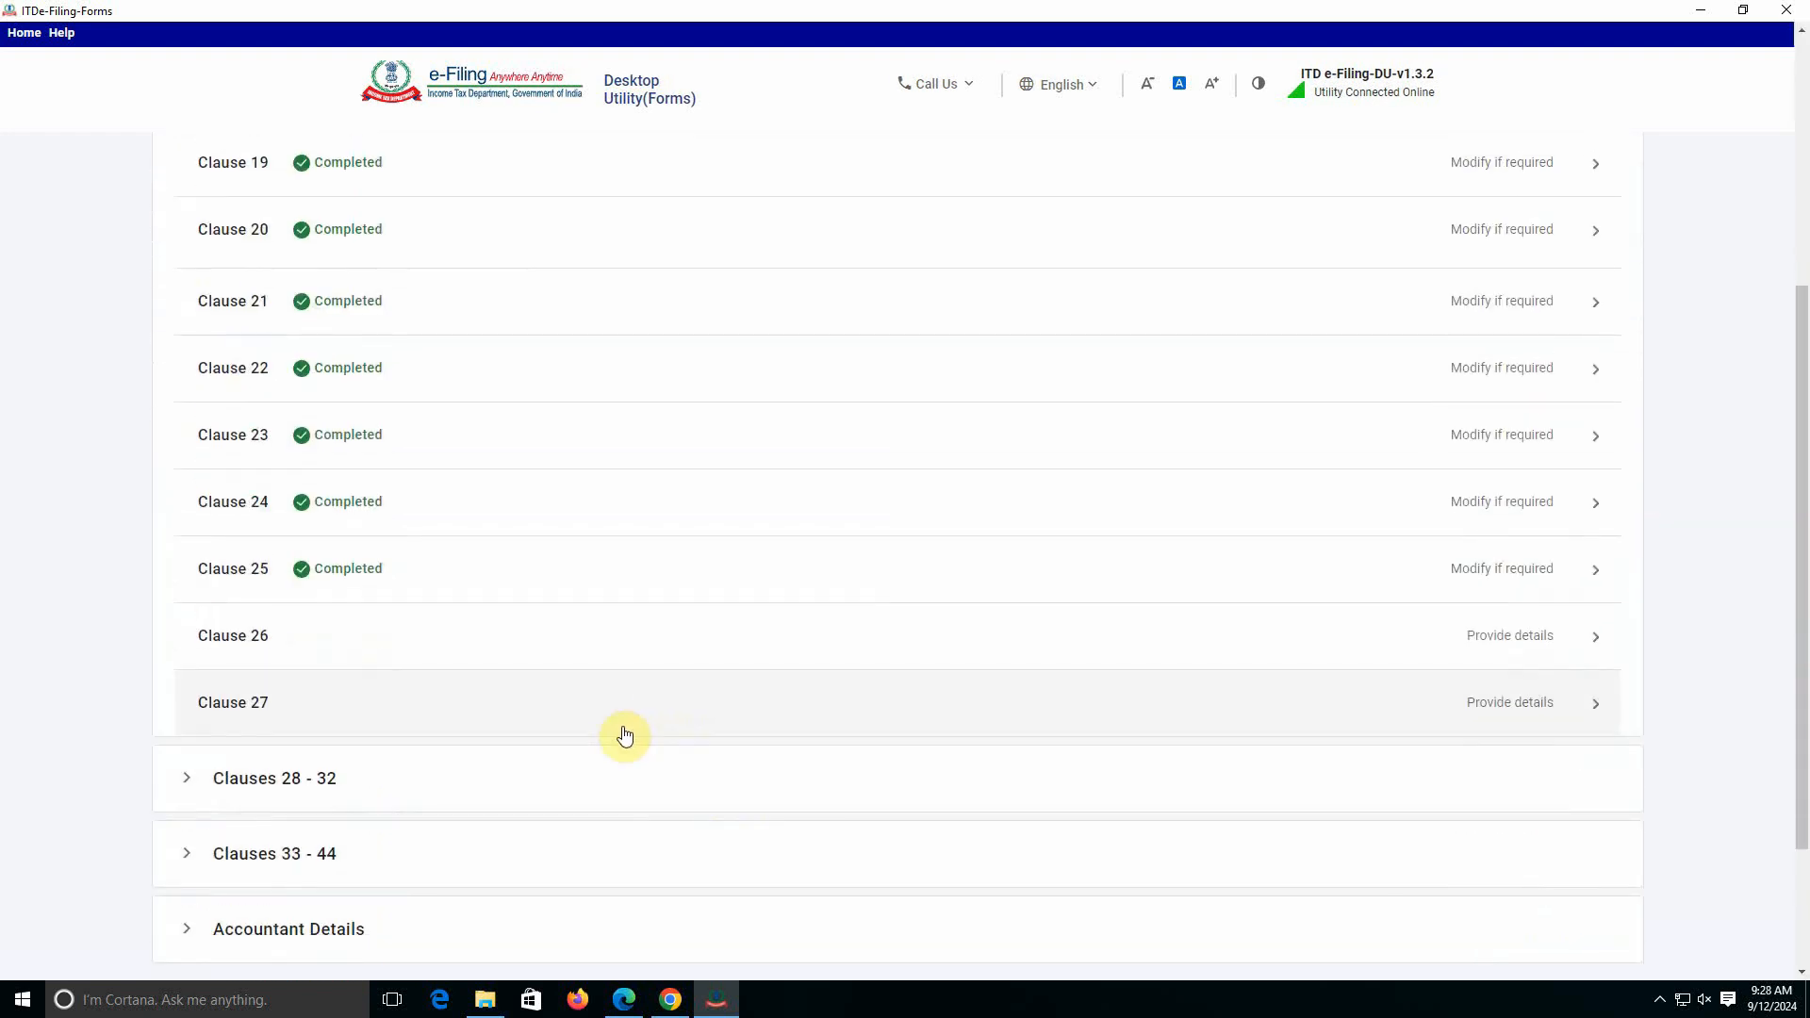
left_click(1502, 490)
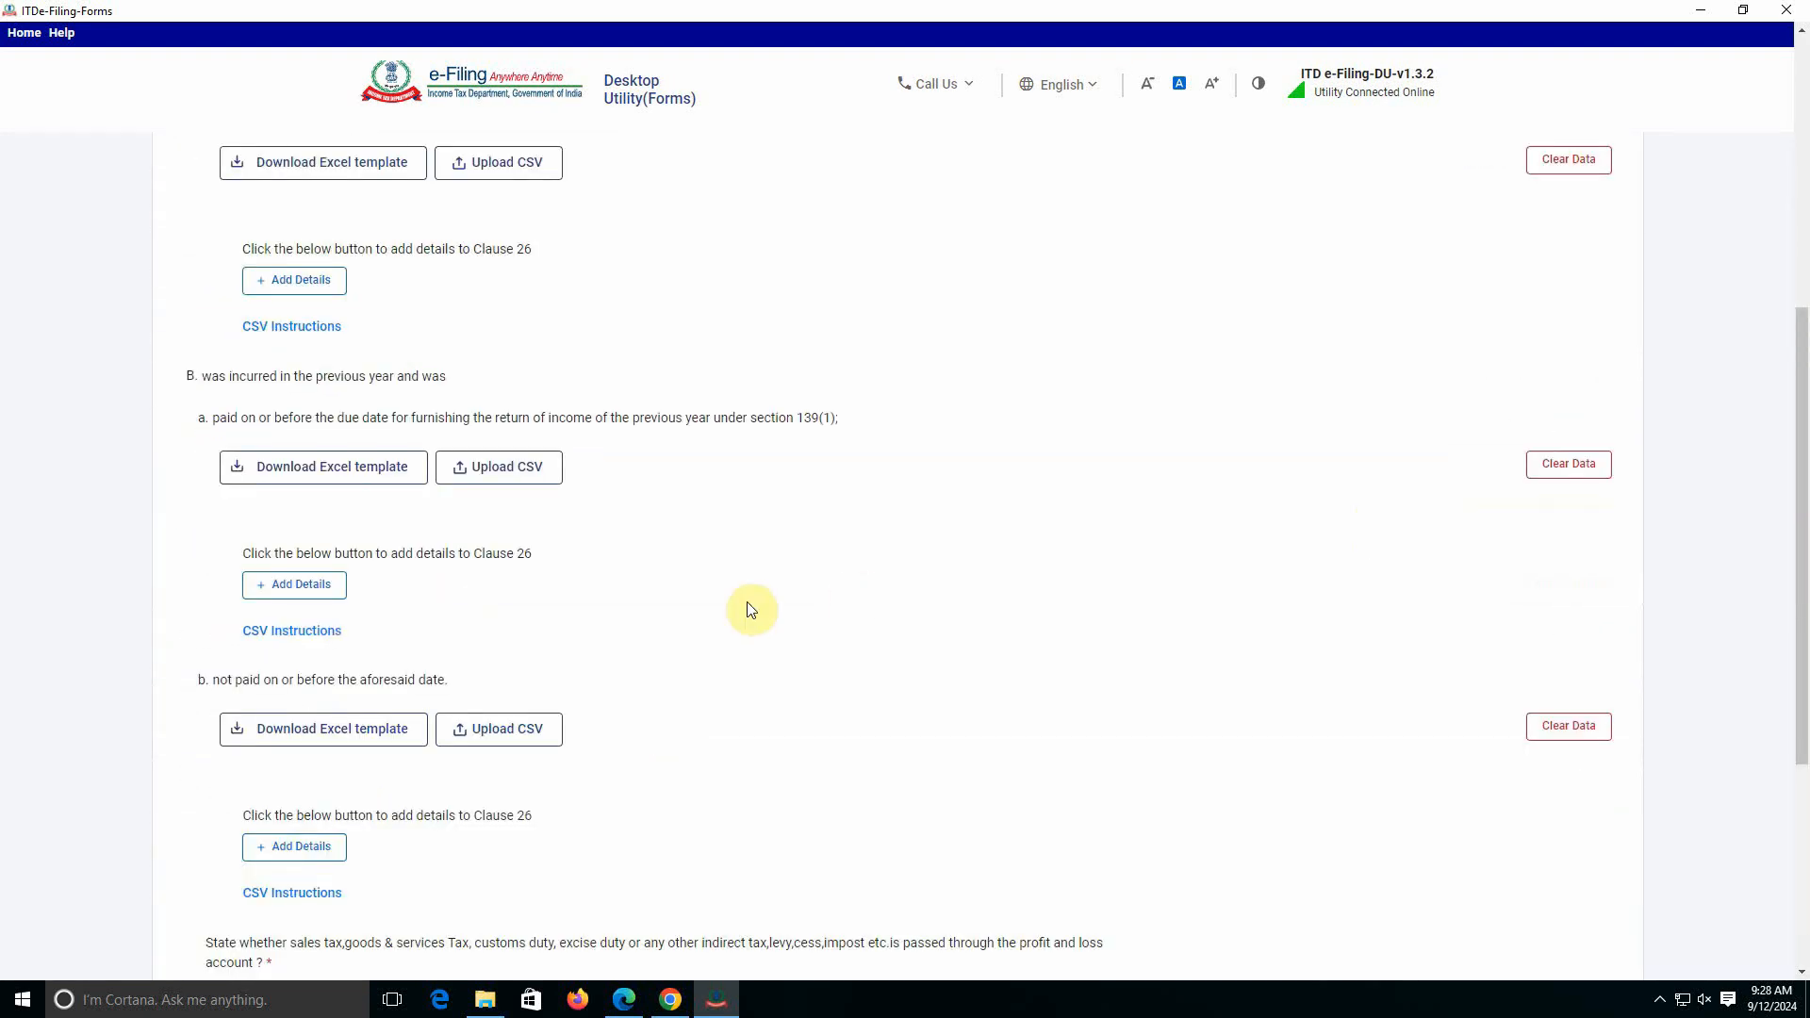
scroll(751, 610, "up", 6)
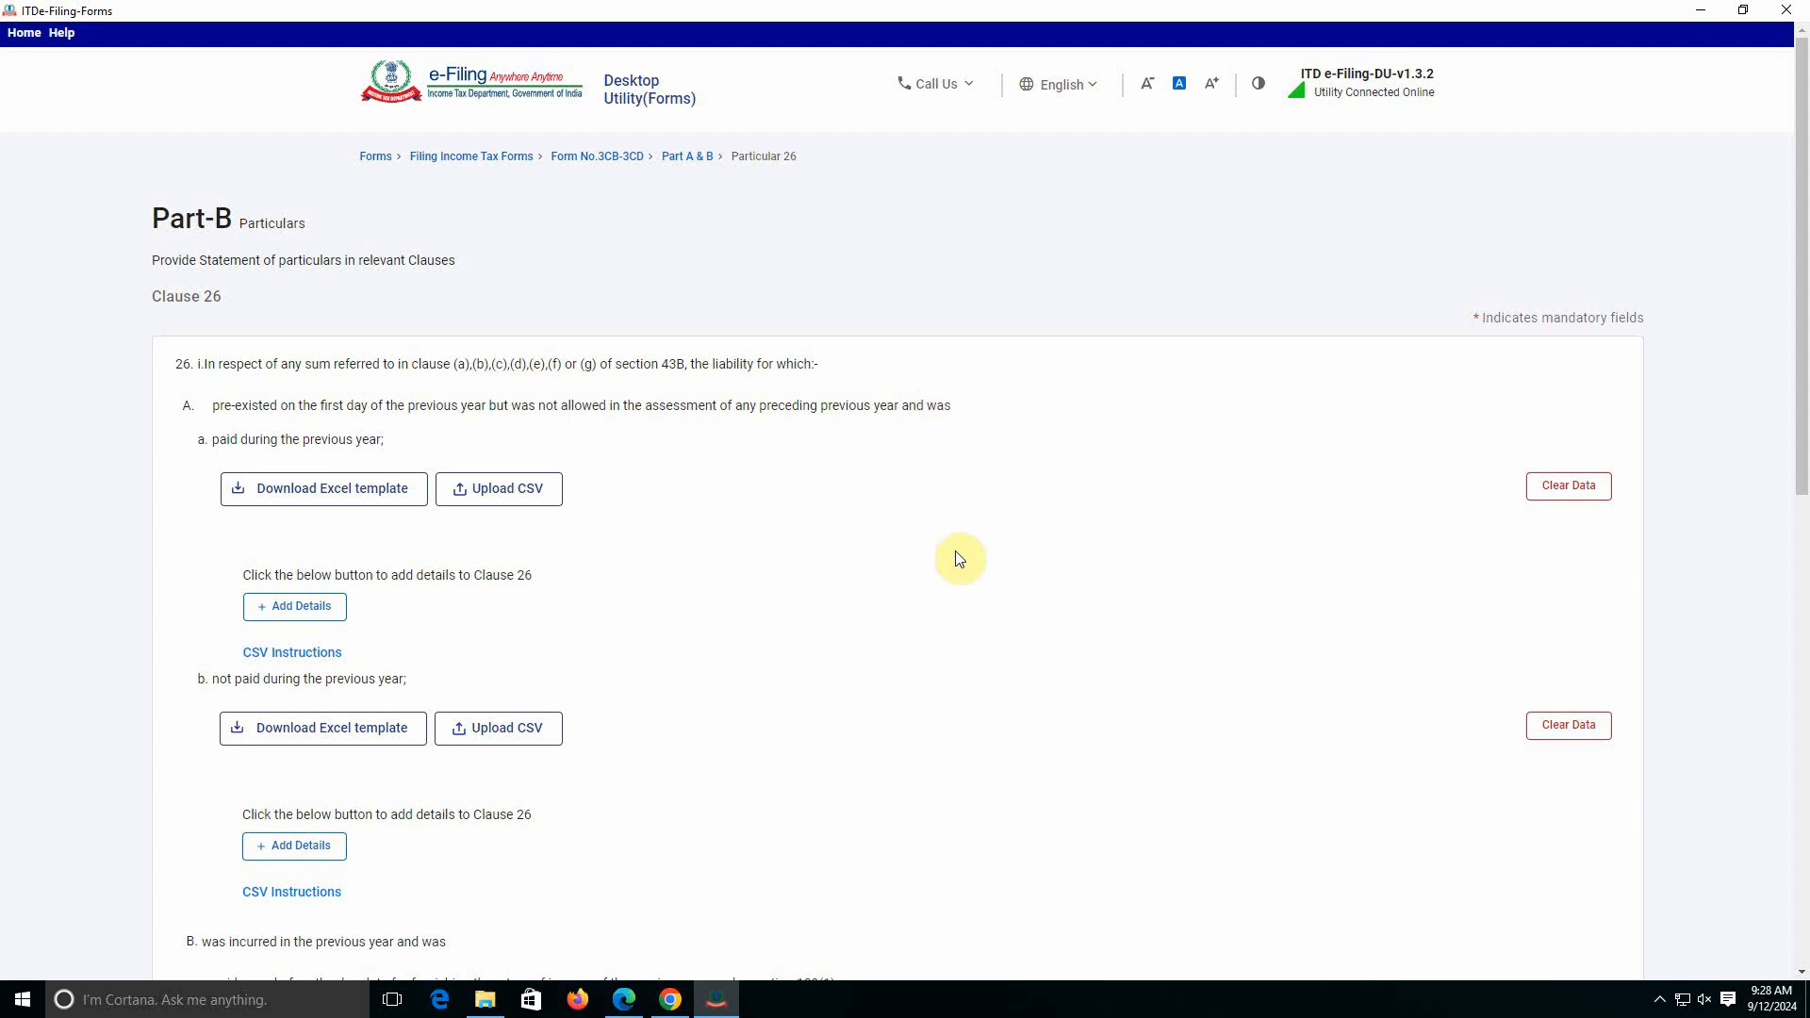
scroll(860, 610, "down", 7)
scroll(860, 610, "down", 3)
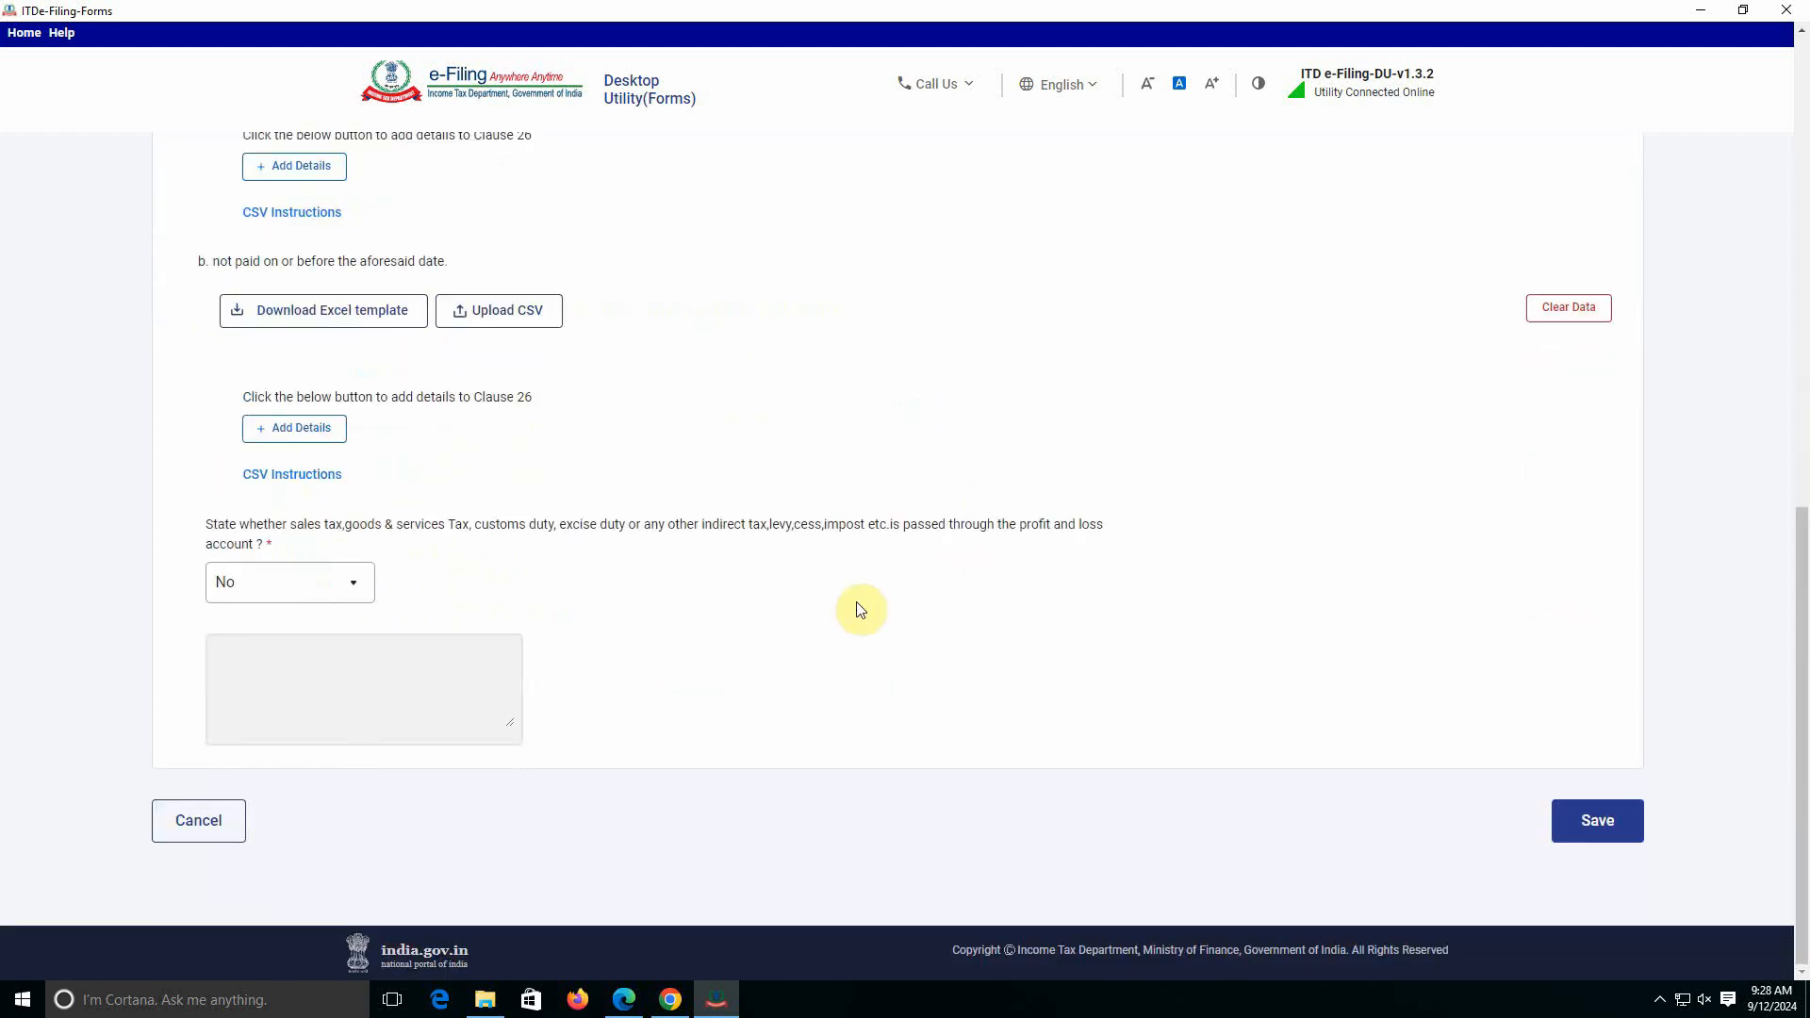
left_click(1597, 820)
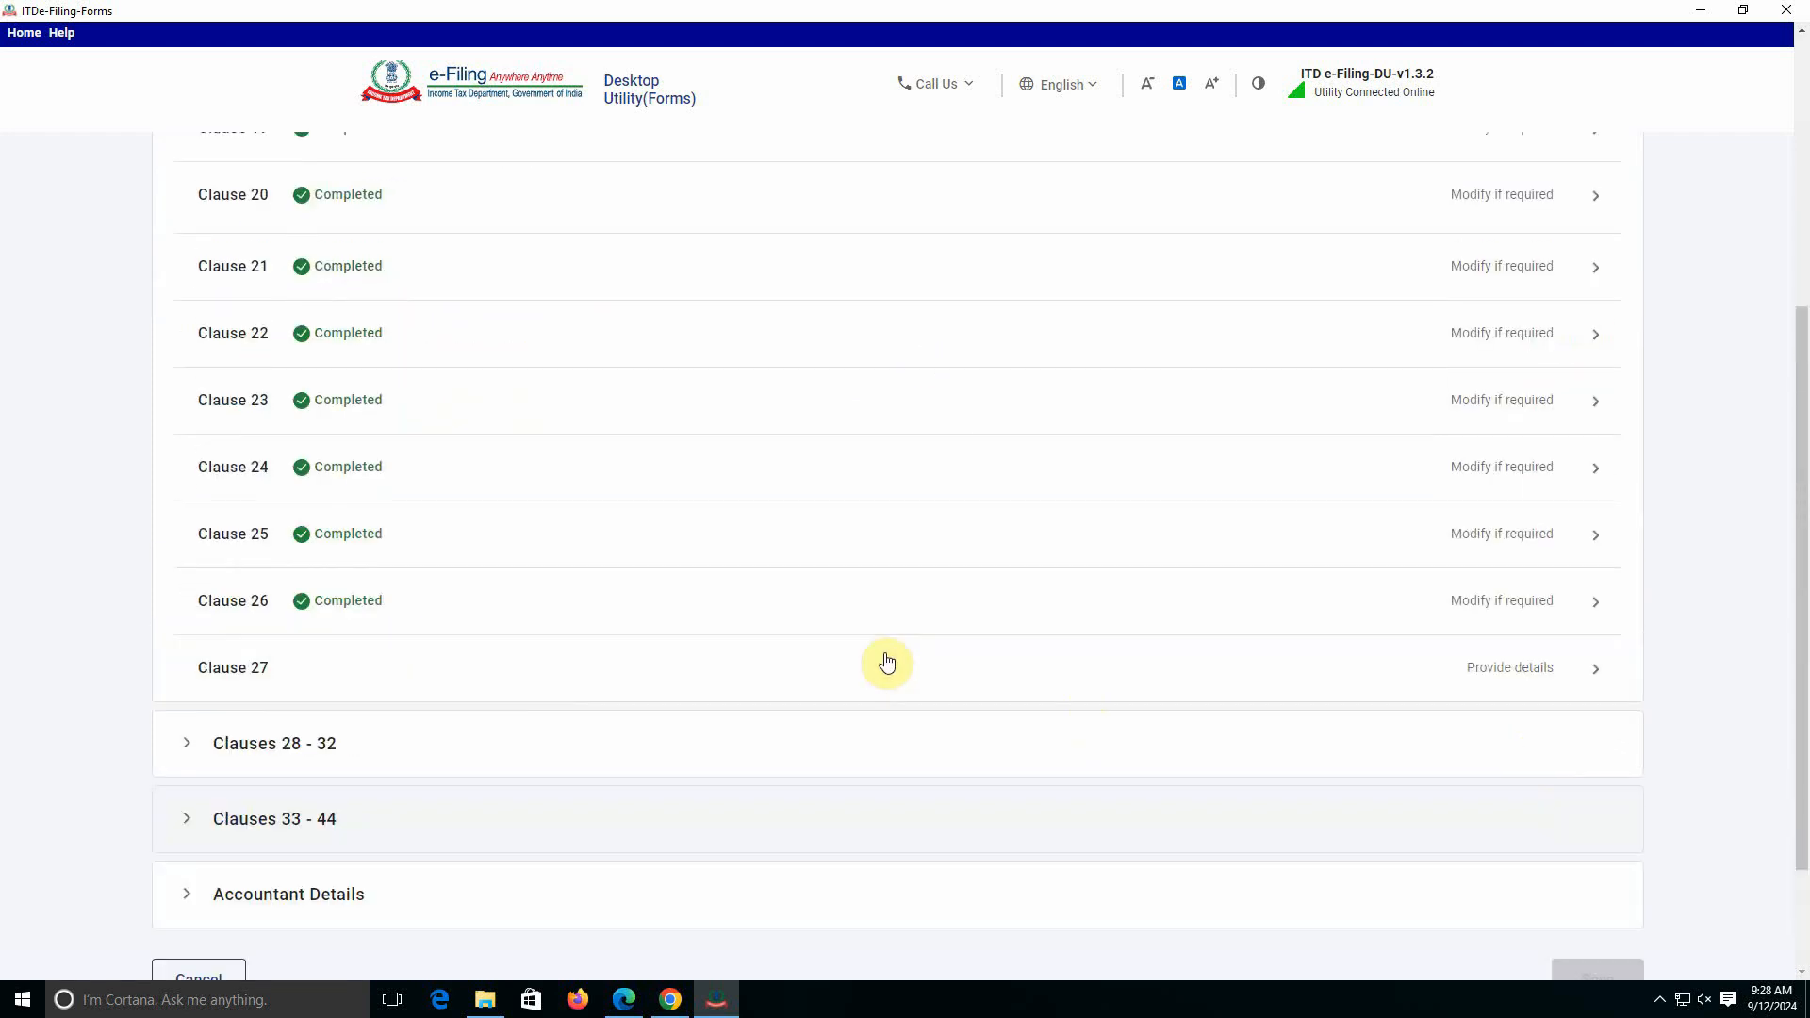
Open Clause 27, review the CENVAT/ITC credit table and the prior period items section, and save the clause.
left_click(1123, 509)
scroll(790, 535, "up", 3)
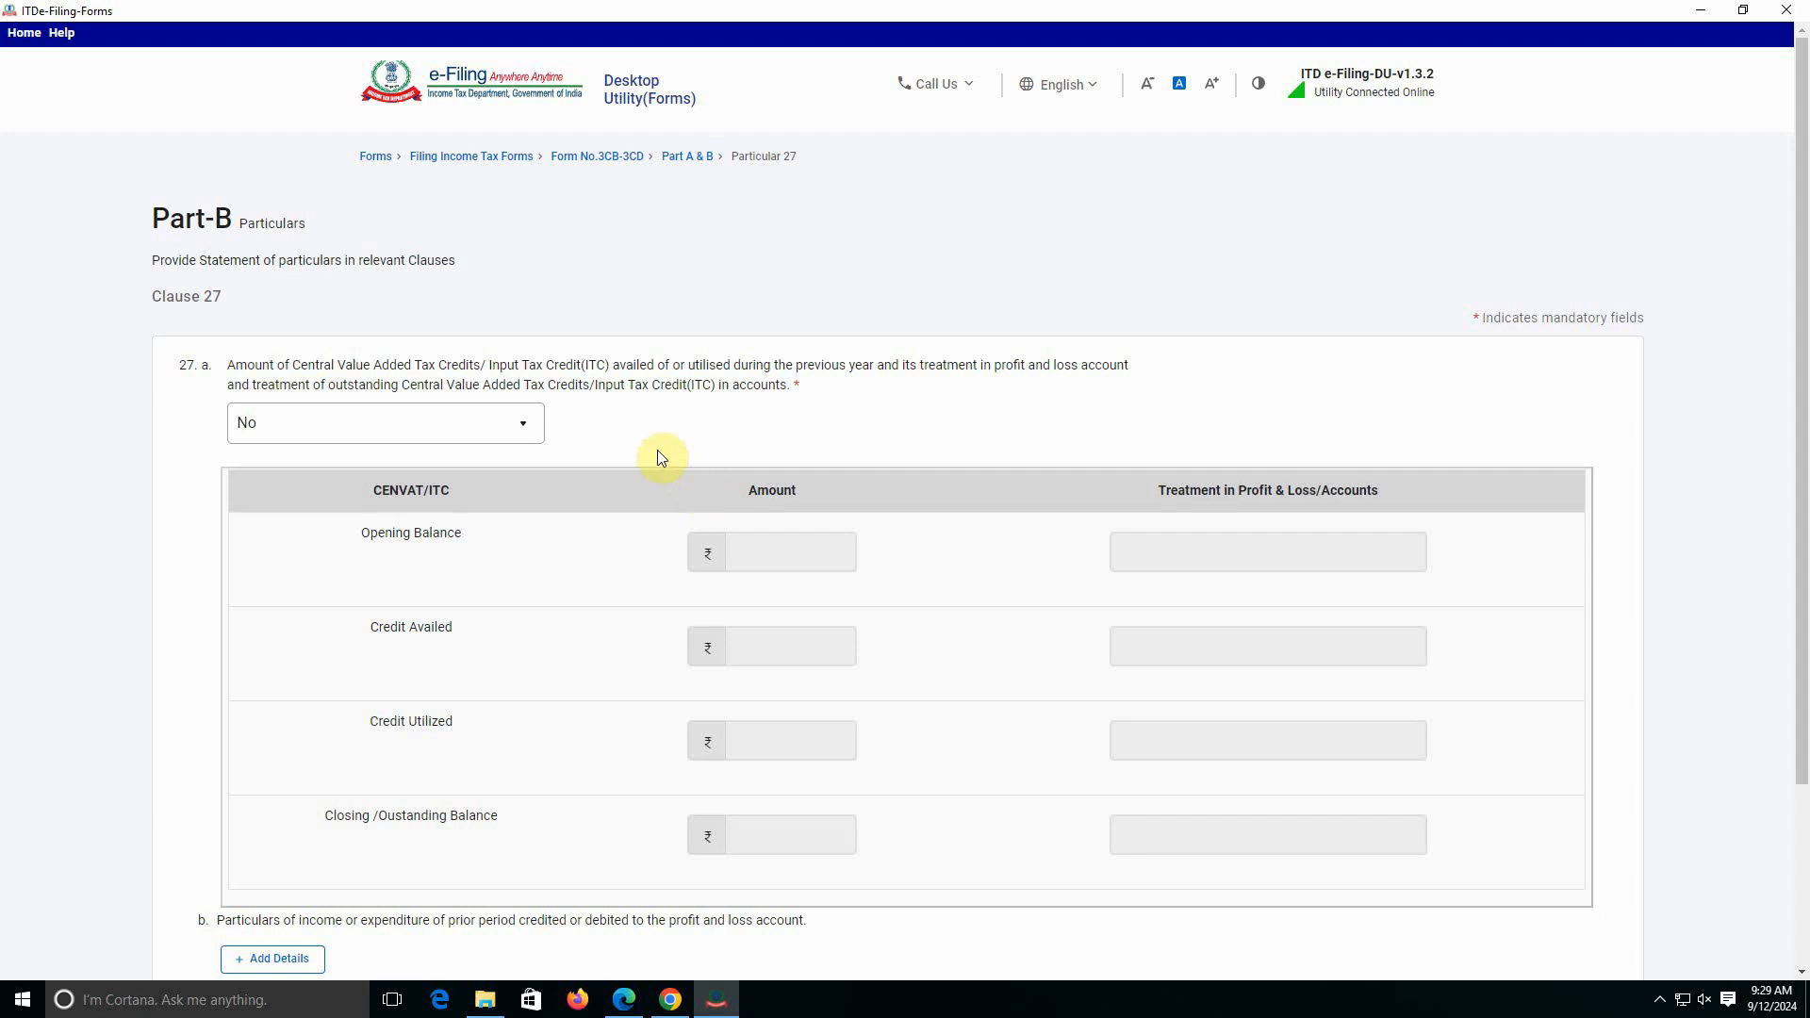
scroll(606, 546, "down", 3)
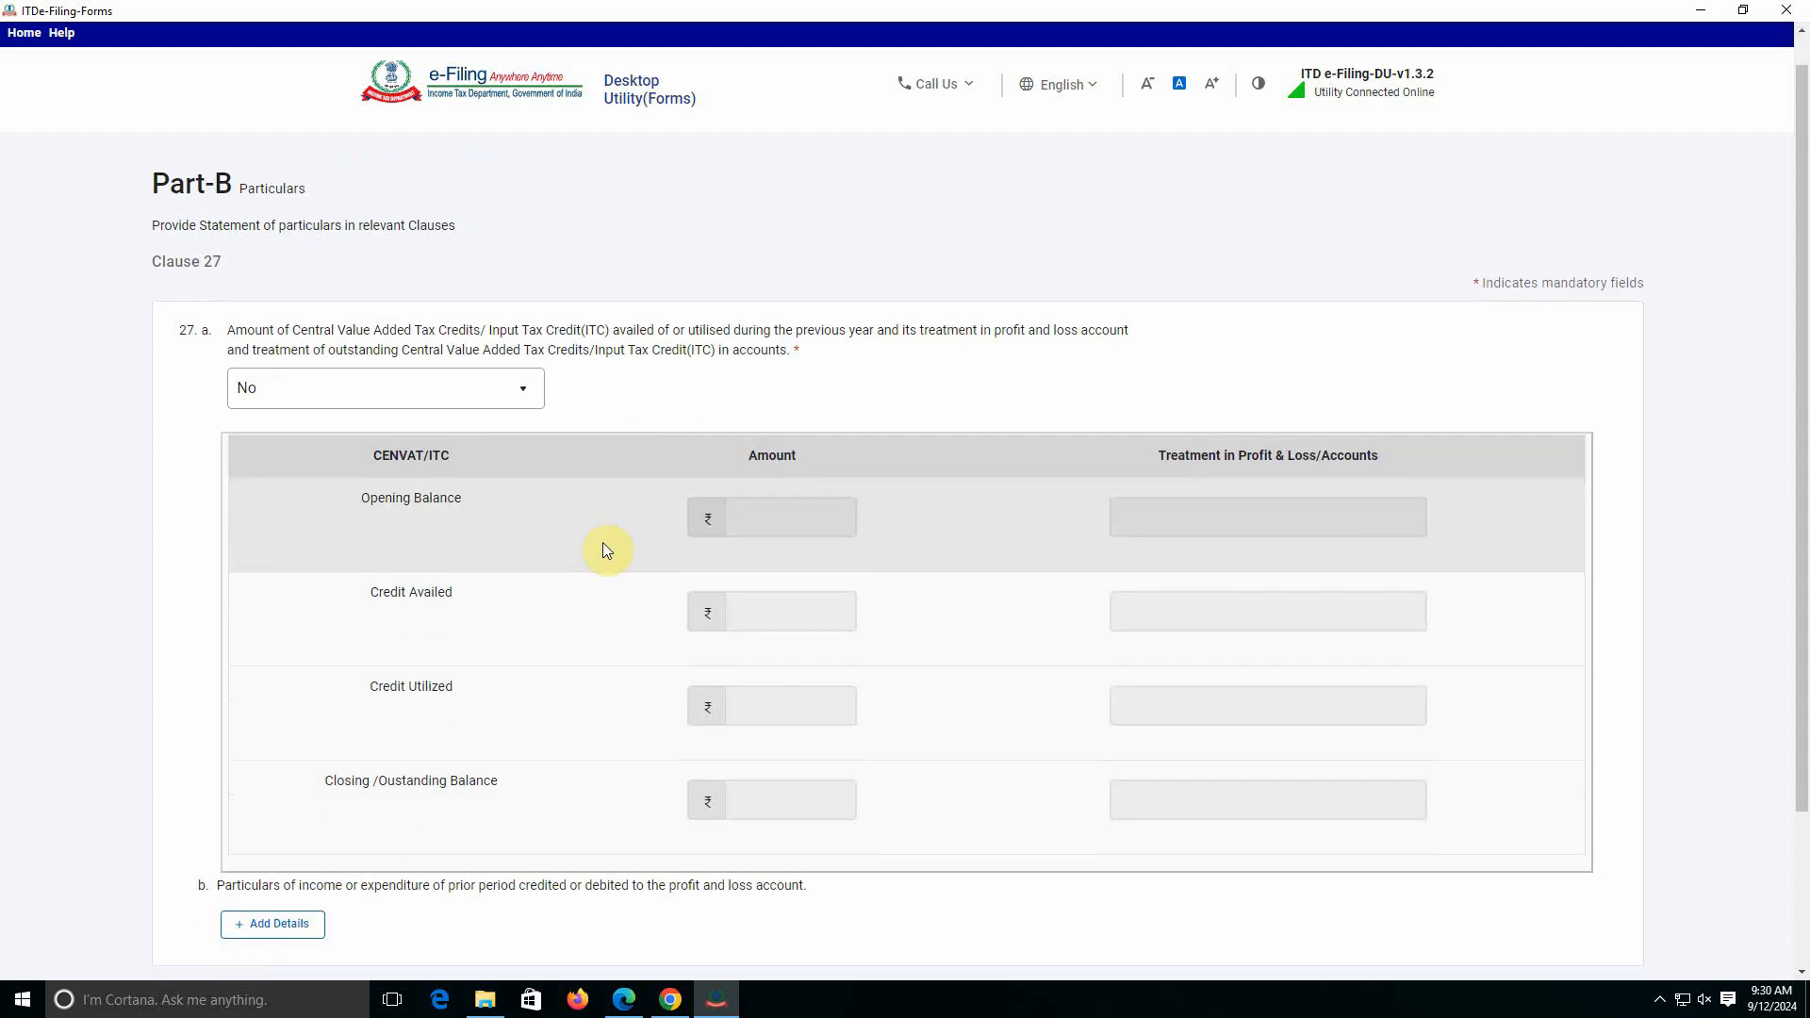
scroll(578, 514, "up", 3)
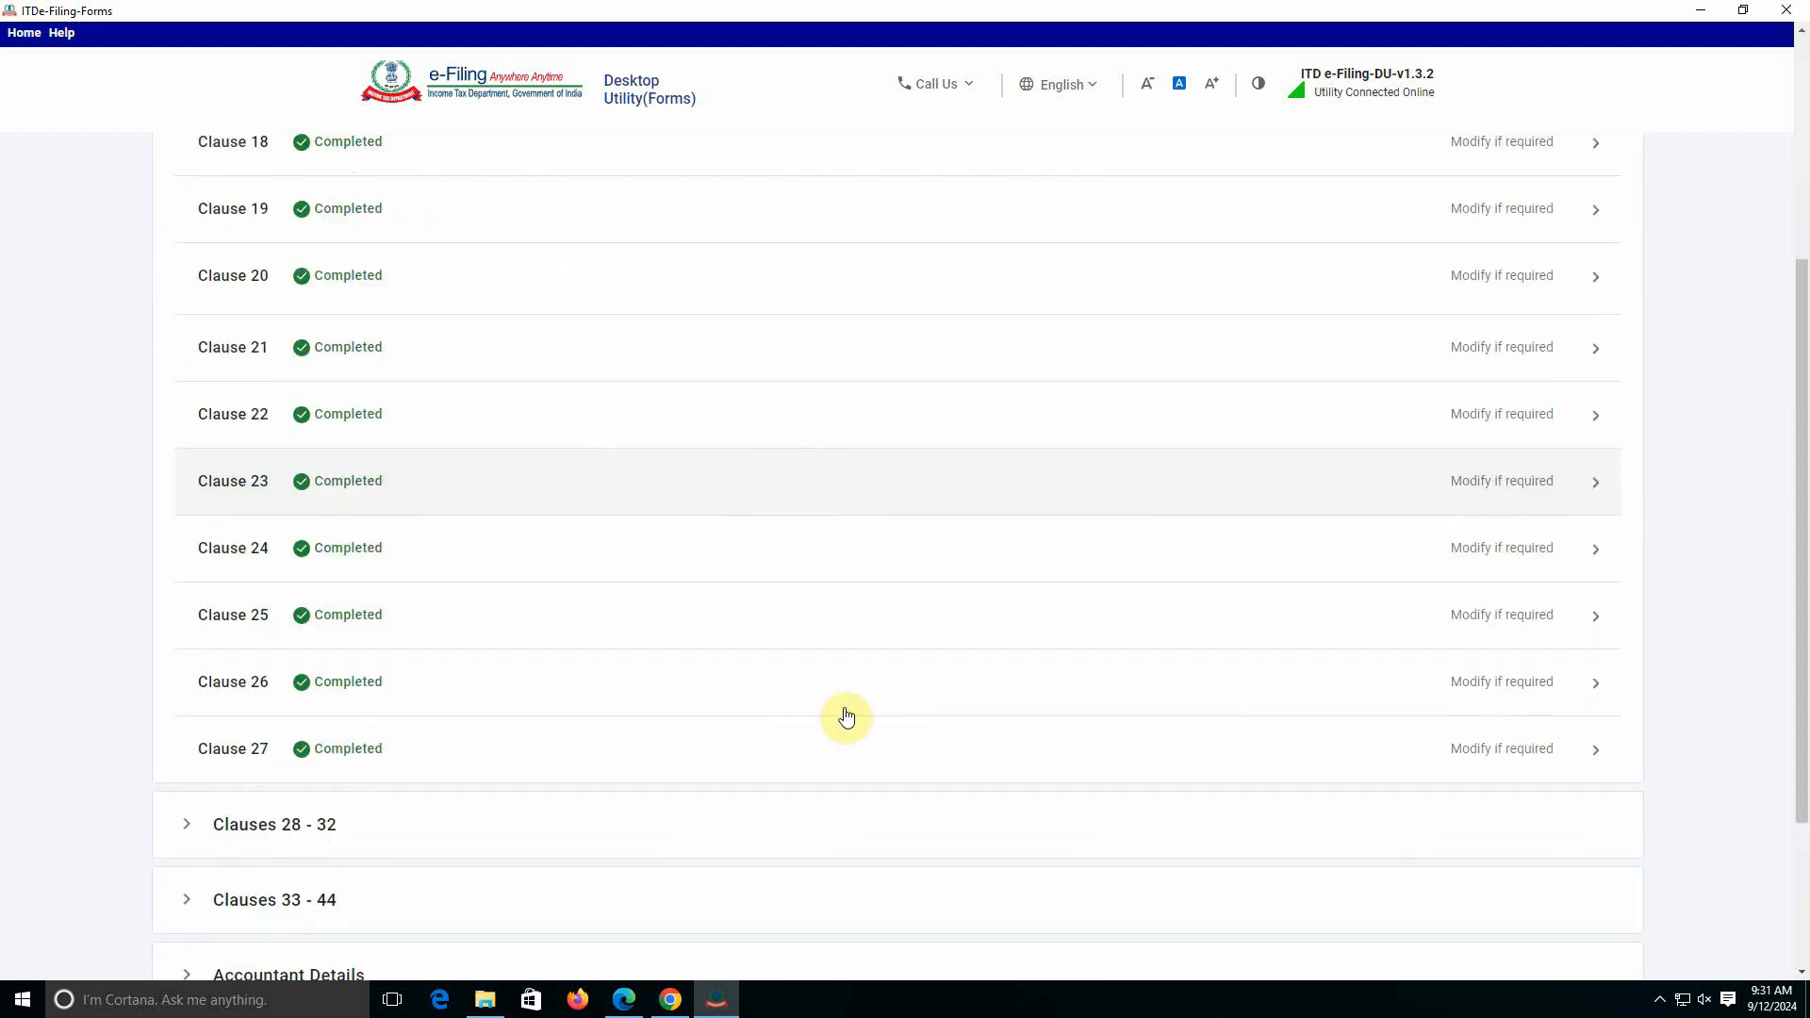
Expand the Clauses 28 - 32 group, then open and save Clause 28 on shares received for inadequate consideration.
scroll(843, 719, "down", 3)
left_click(345, 592)
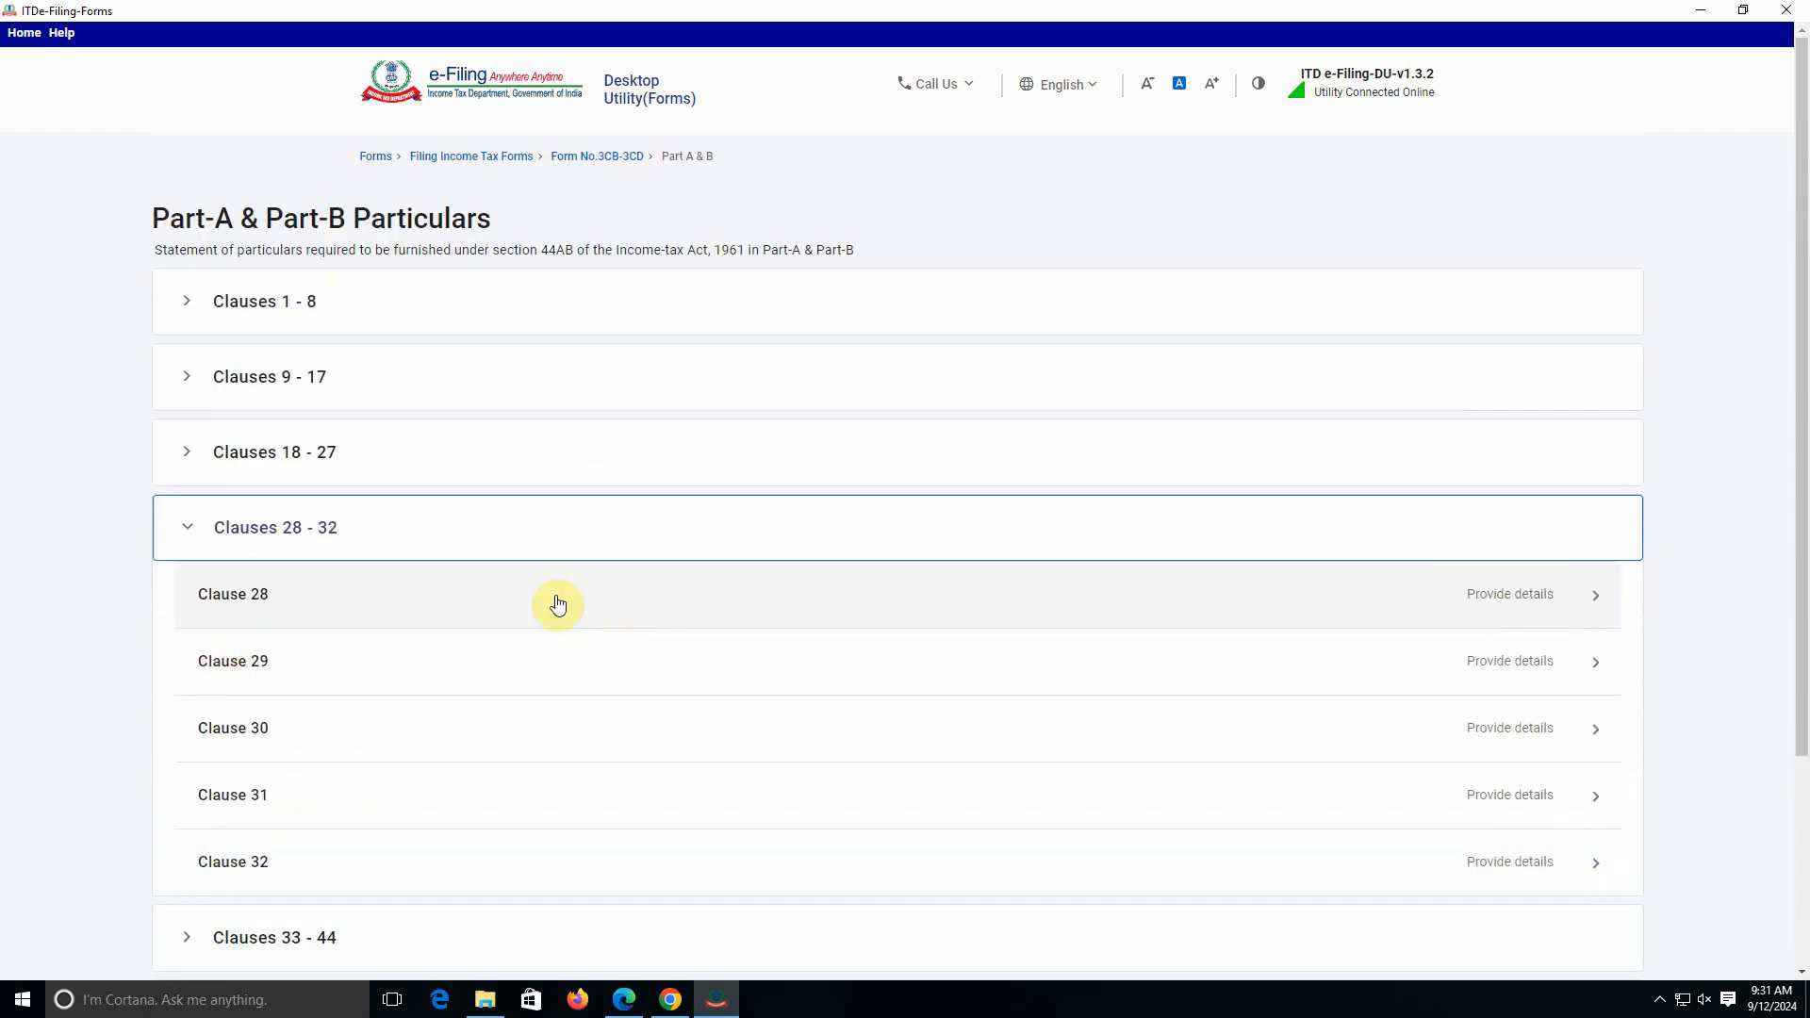
left_click(556, 605)
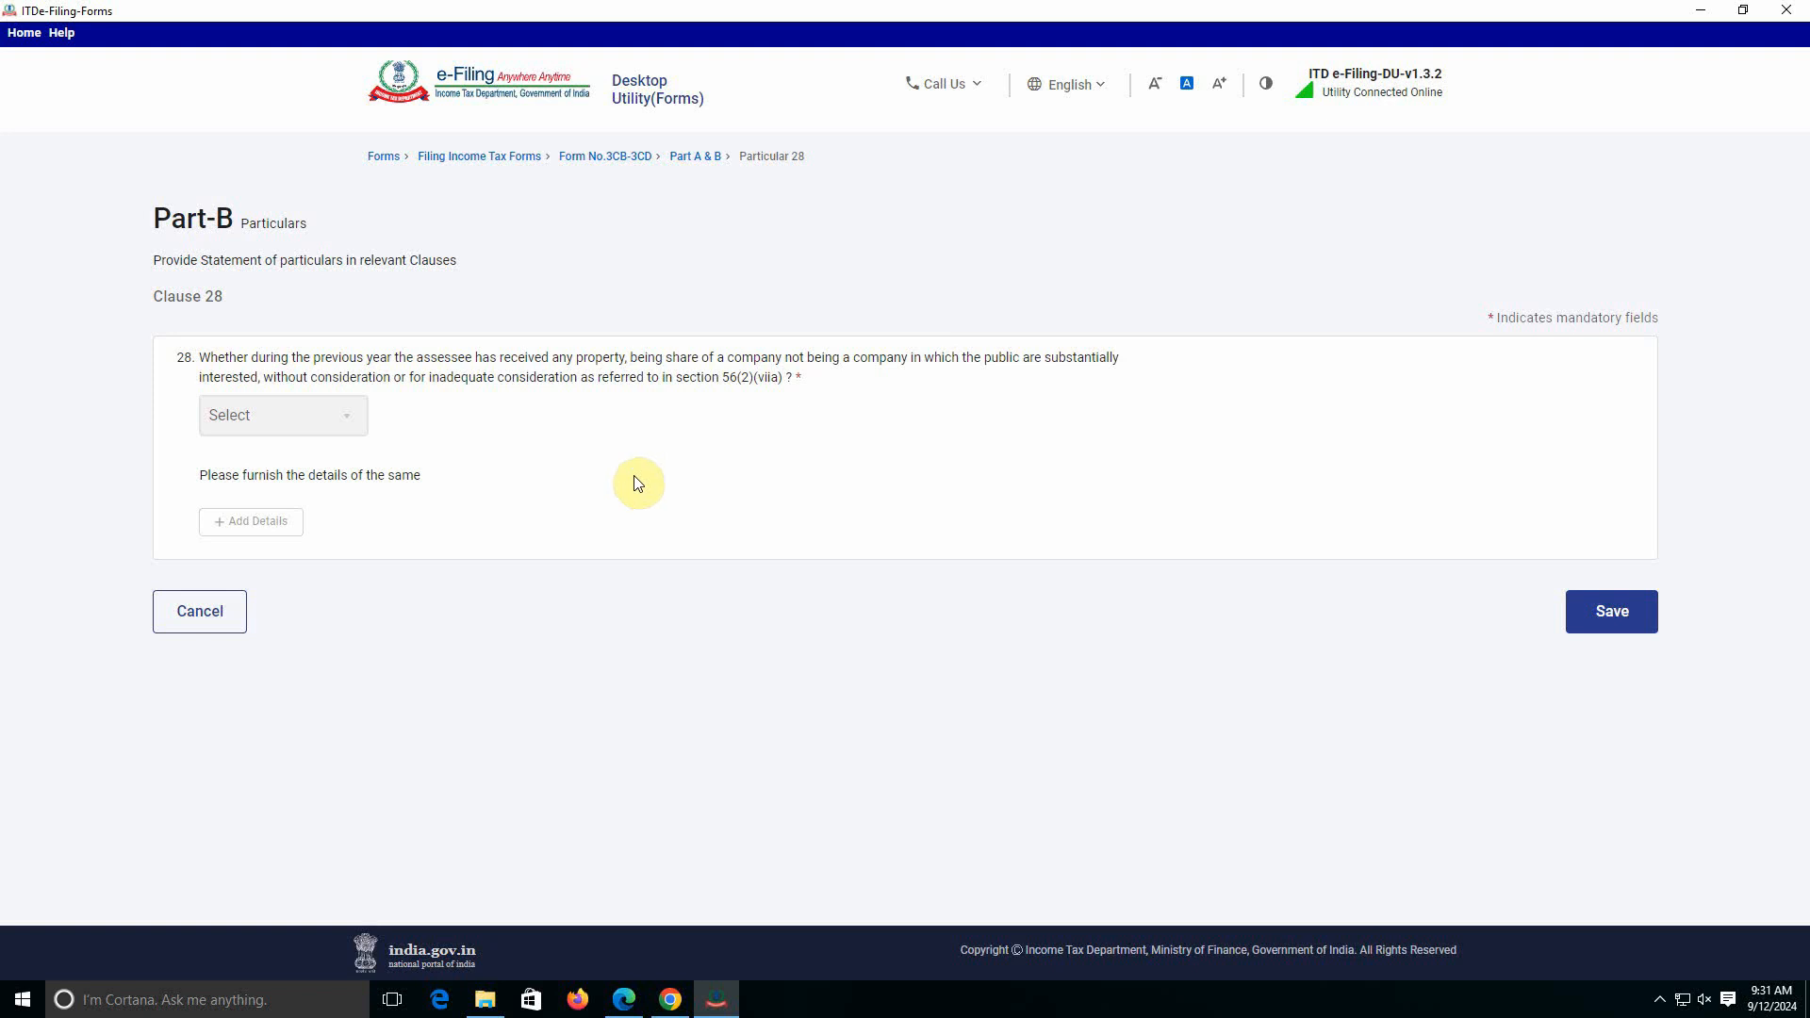
left_click(1641, 613)
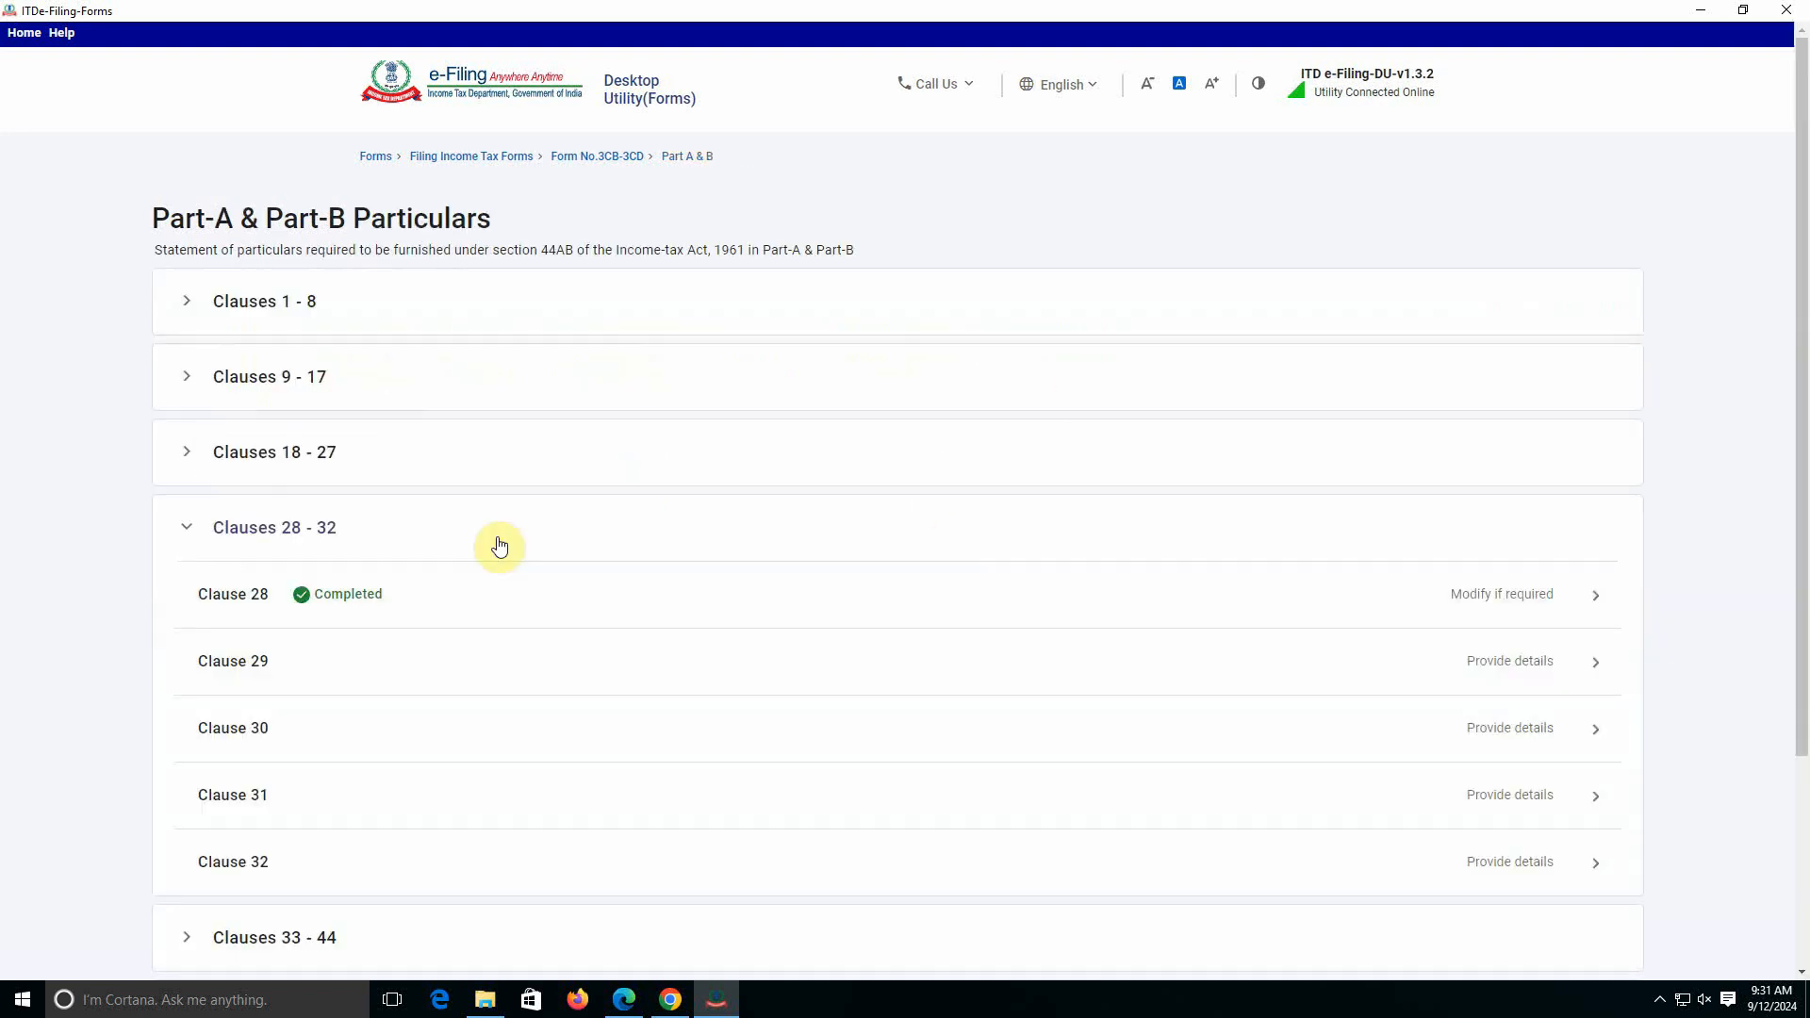
Open Clause 29, review the share issue question and the section 56 income questions, and save the clause.
scroll(566, 565, "down", 3)
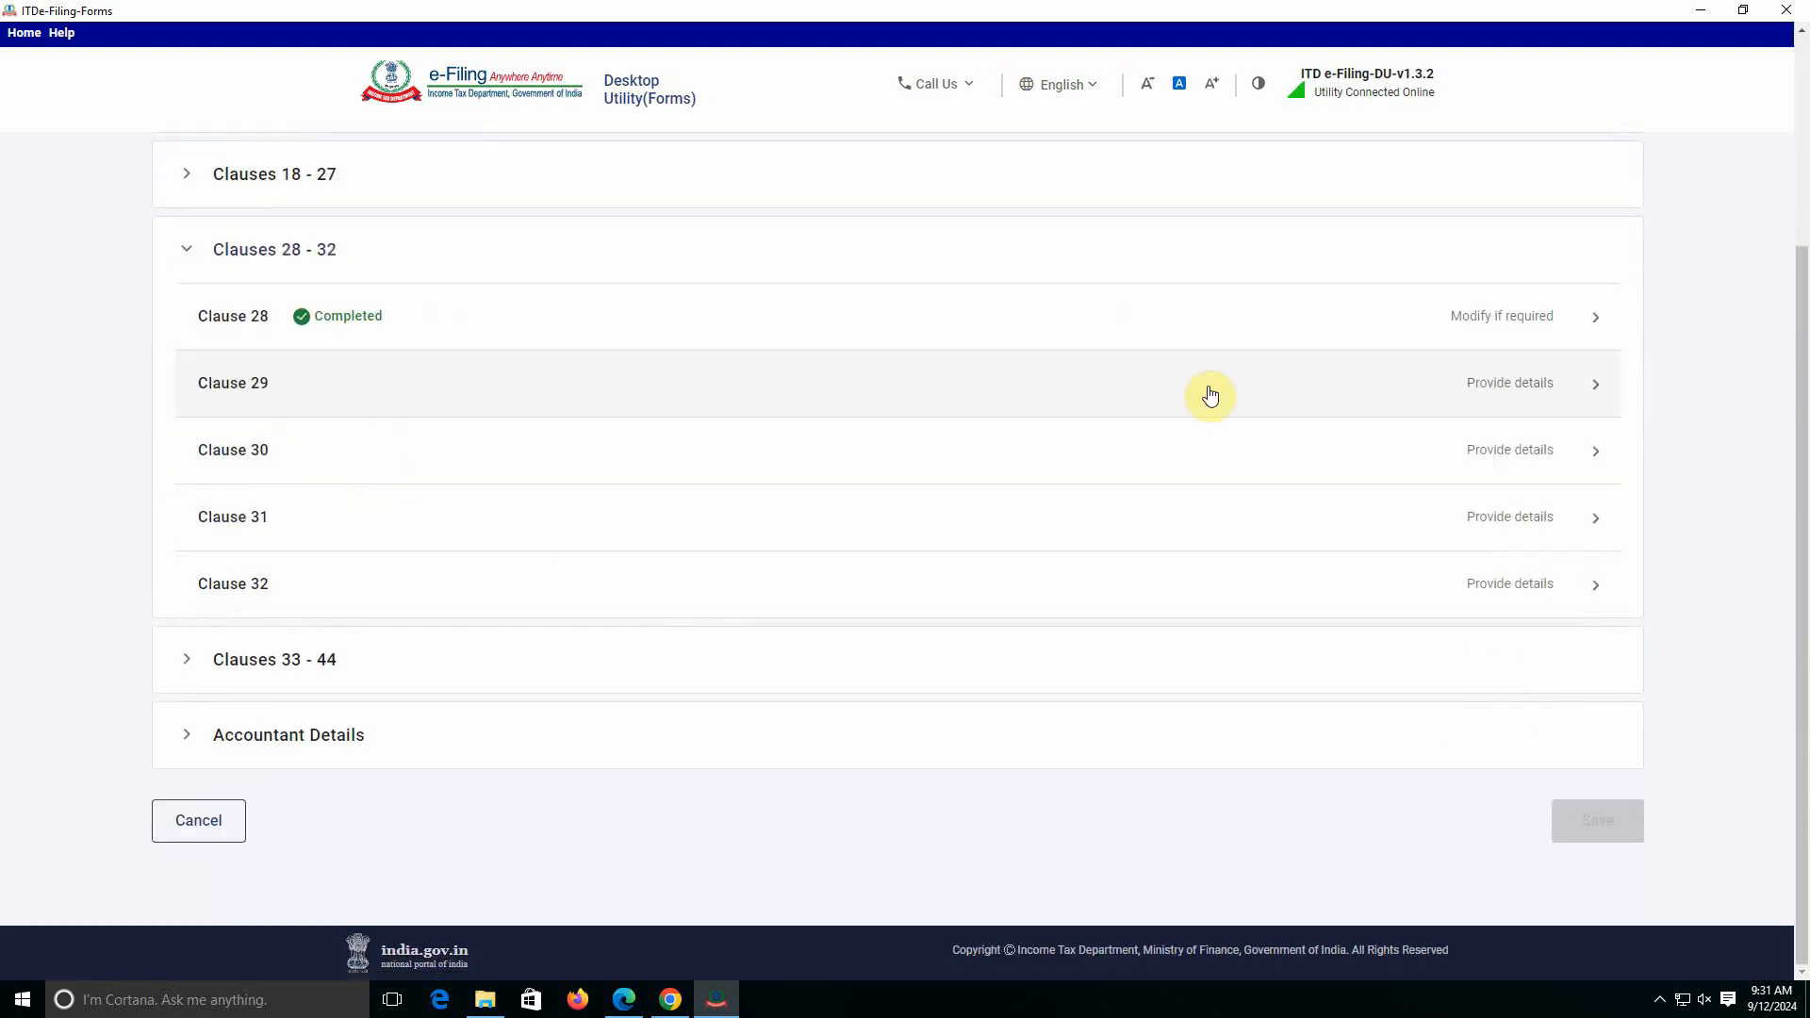
left_click(1253, 389)
scroll(665, 467, "up", 2)
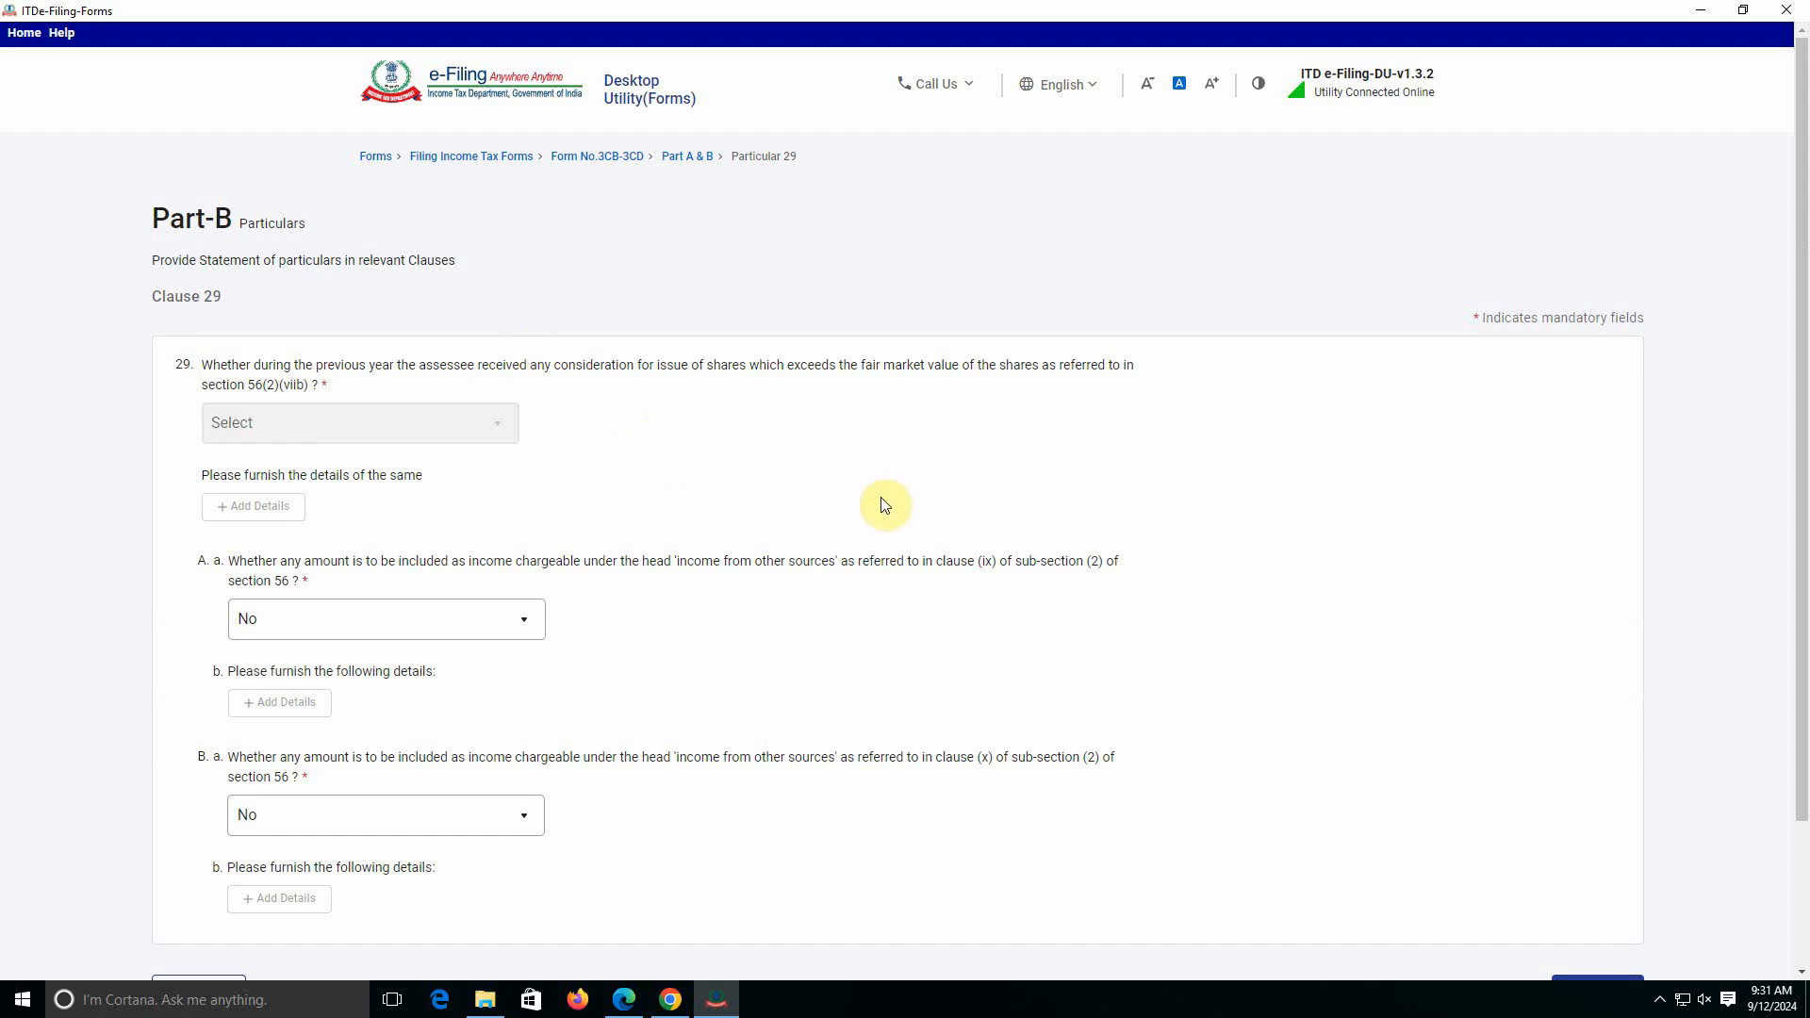
scroll(825, 557, "down", 2)
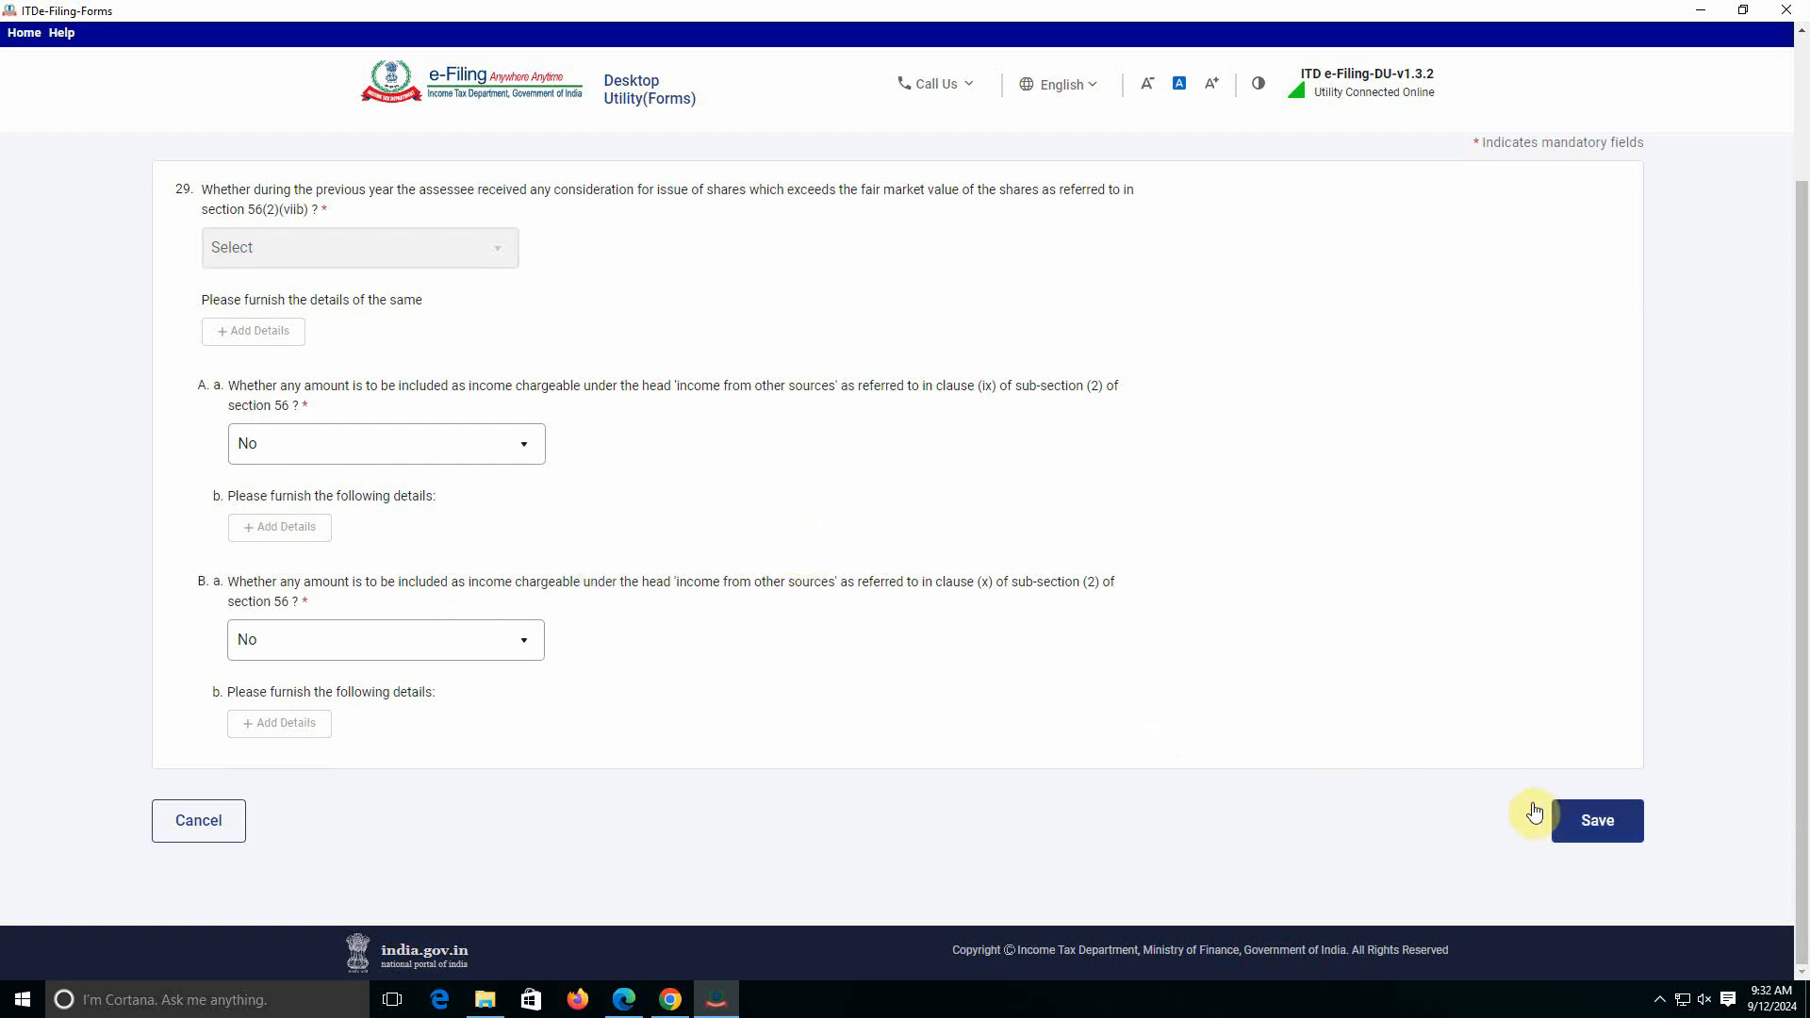
left_click(1599, 823)
scroll(752, 618, "down", 3)
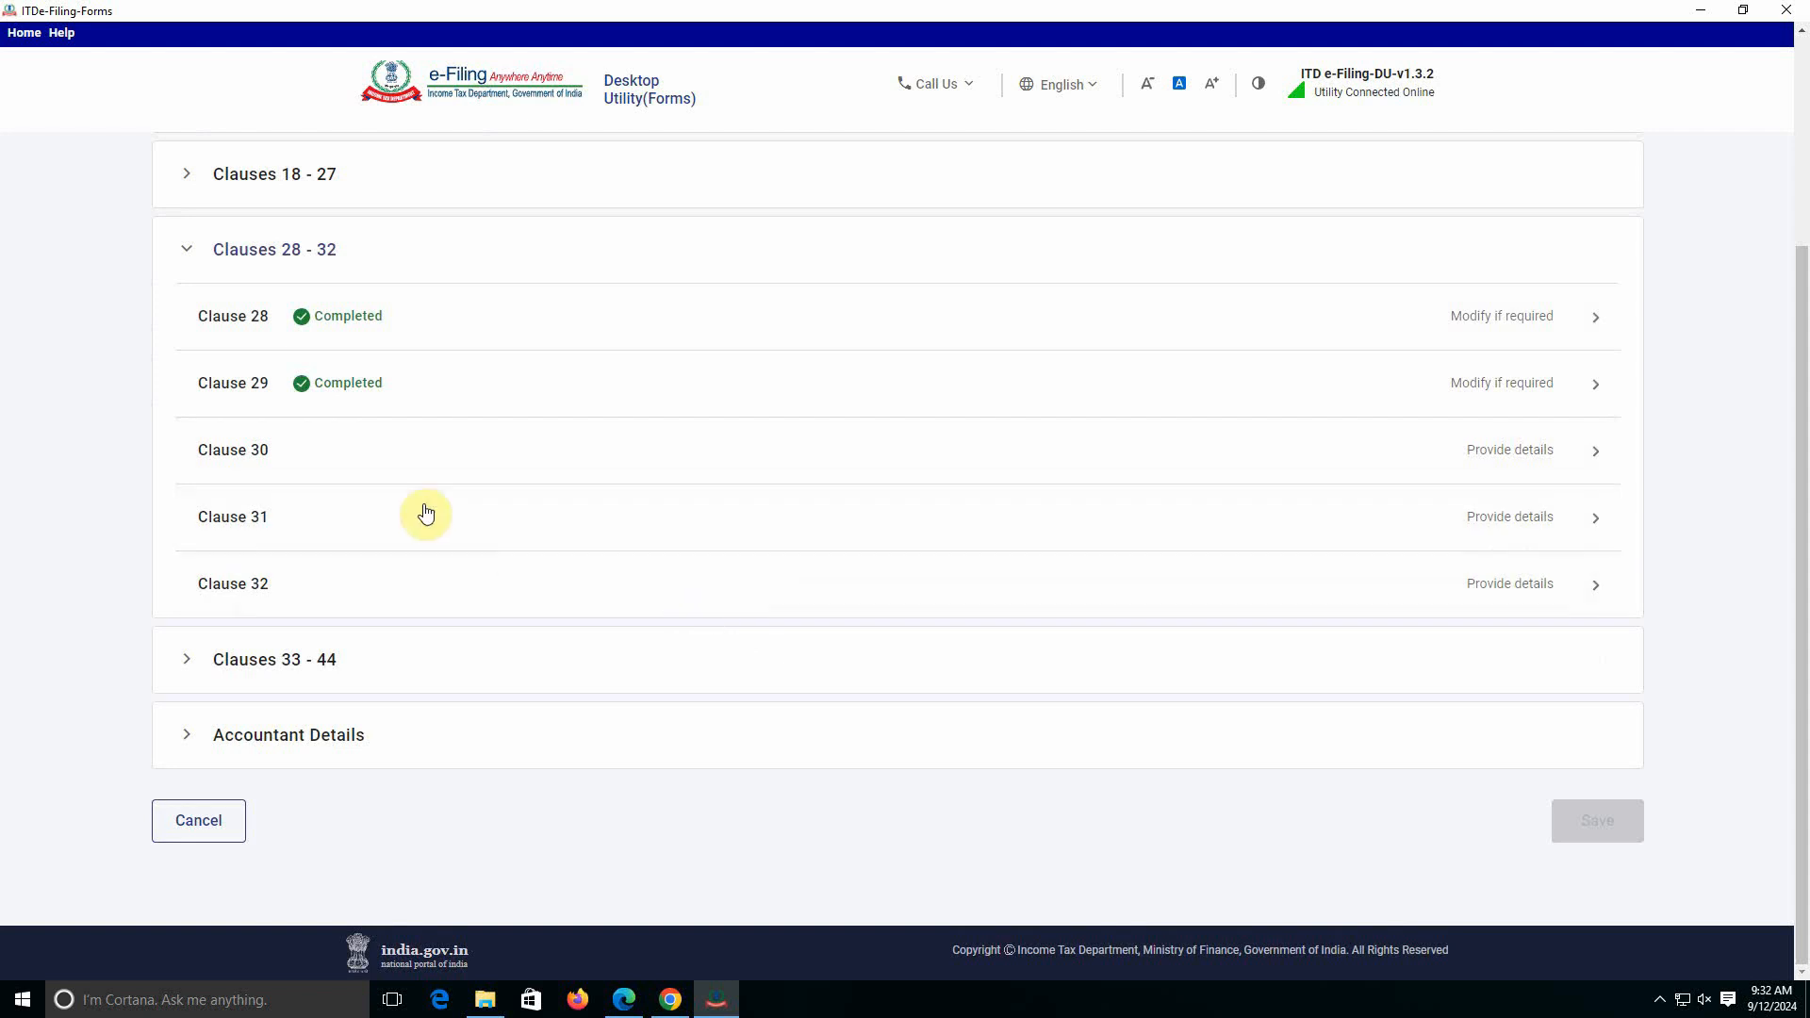
Open Clause 30, review the hundi borrowing, transfer price adjustment, interest expenditure and avoidance arrangement questions, and save the clause.
left_click(1519, 472)
scroll(564, 538, "up", 3)
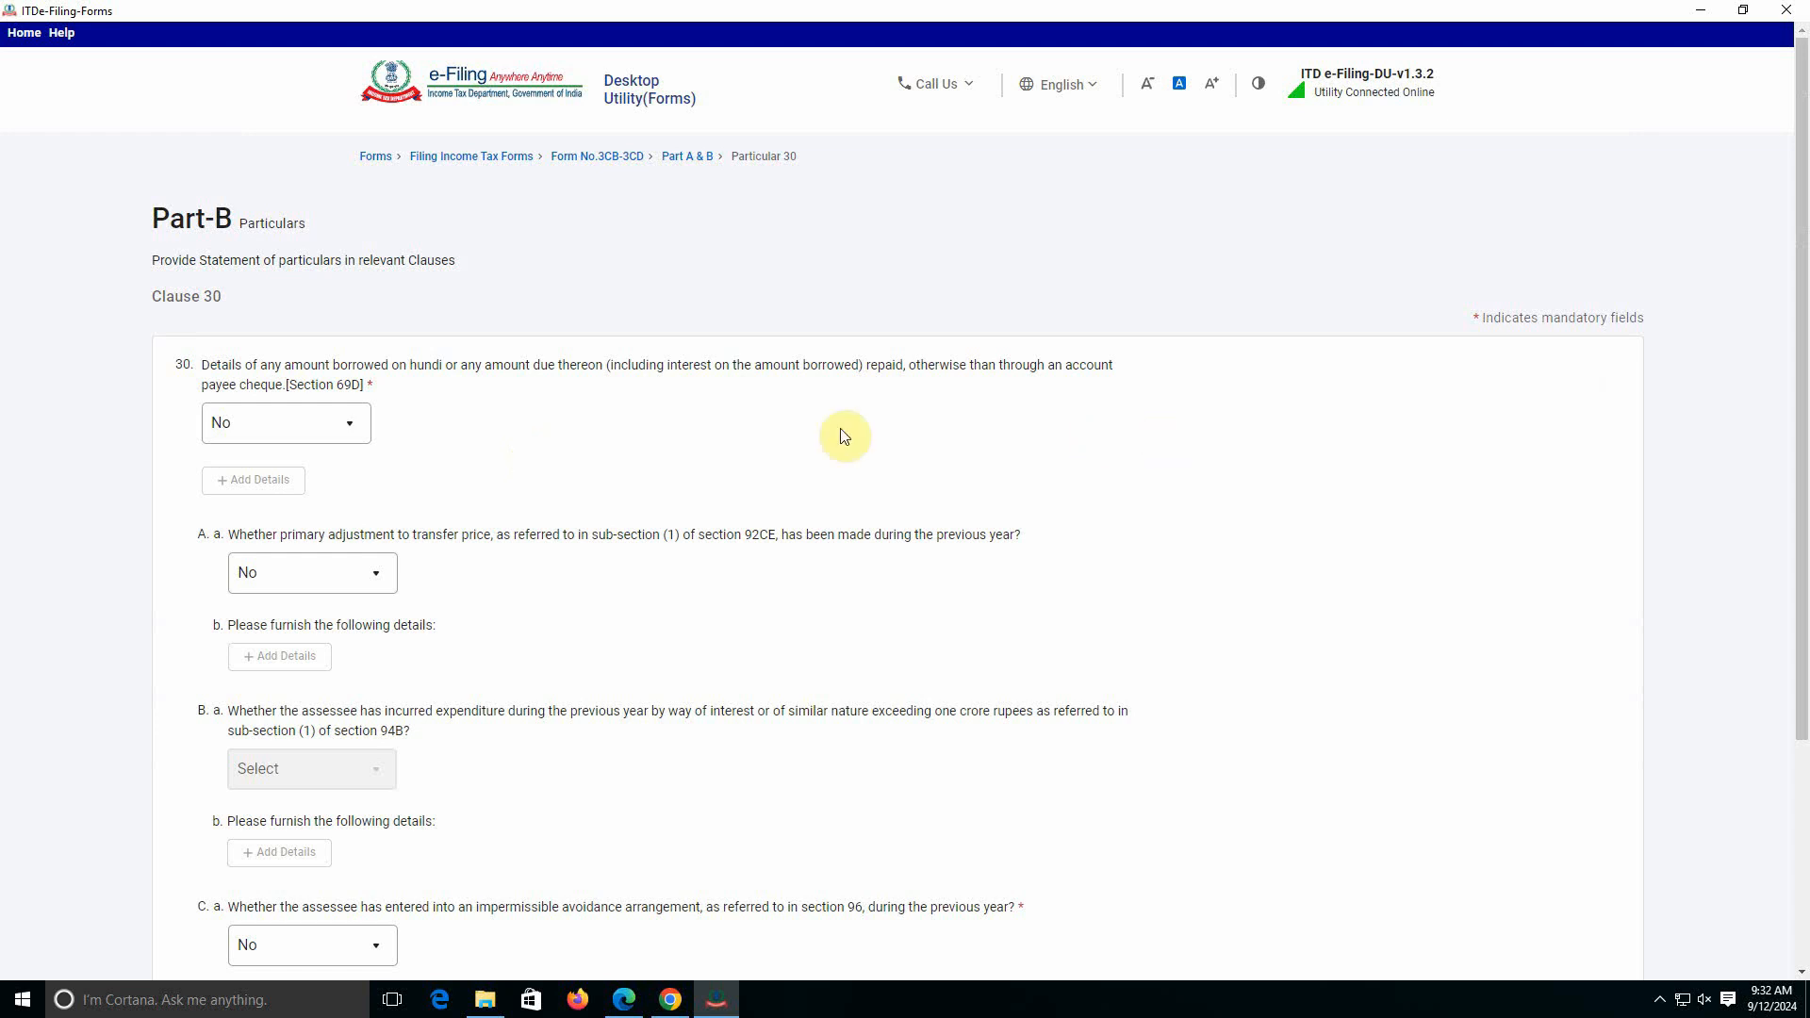
scroll(630, 606, "down", 3)
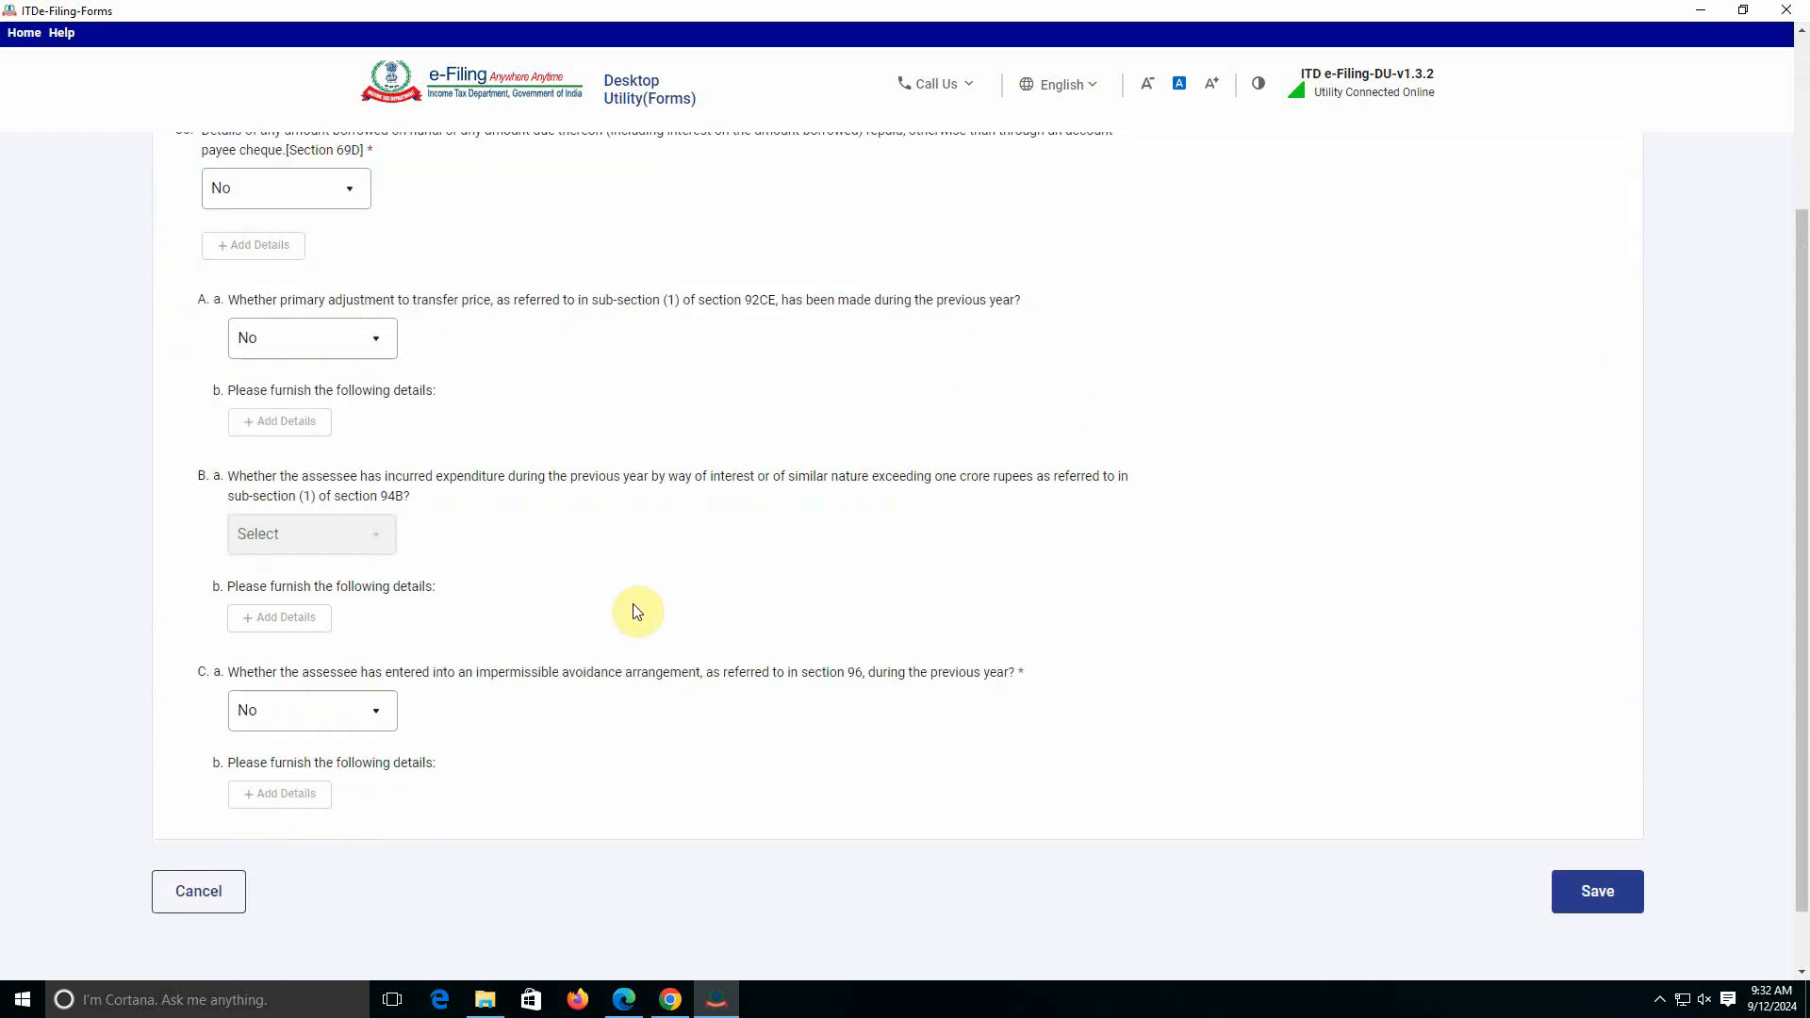
scroll(596, 649, "up", 1)
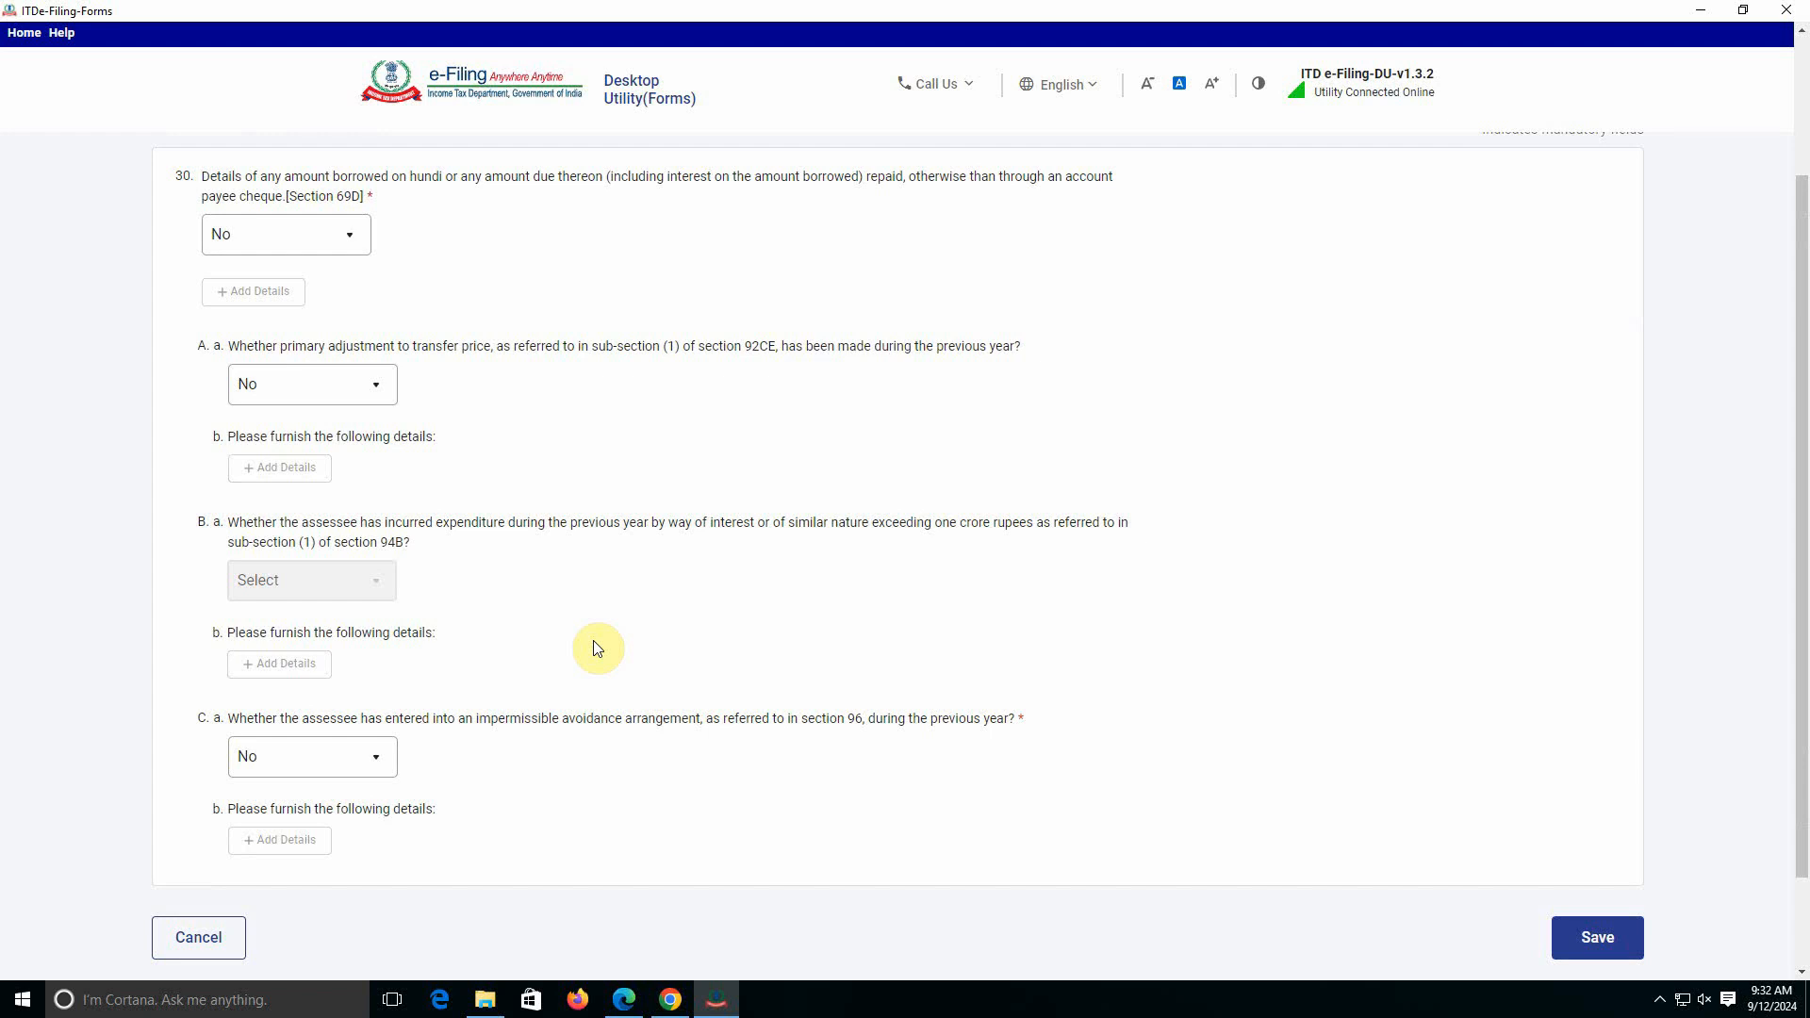
left_click(1597, 937)
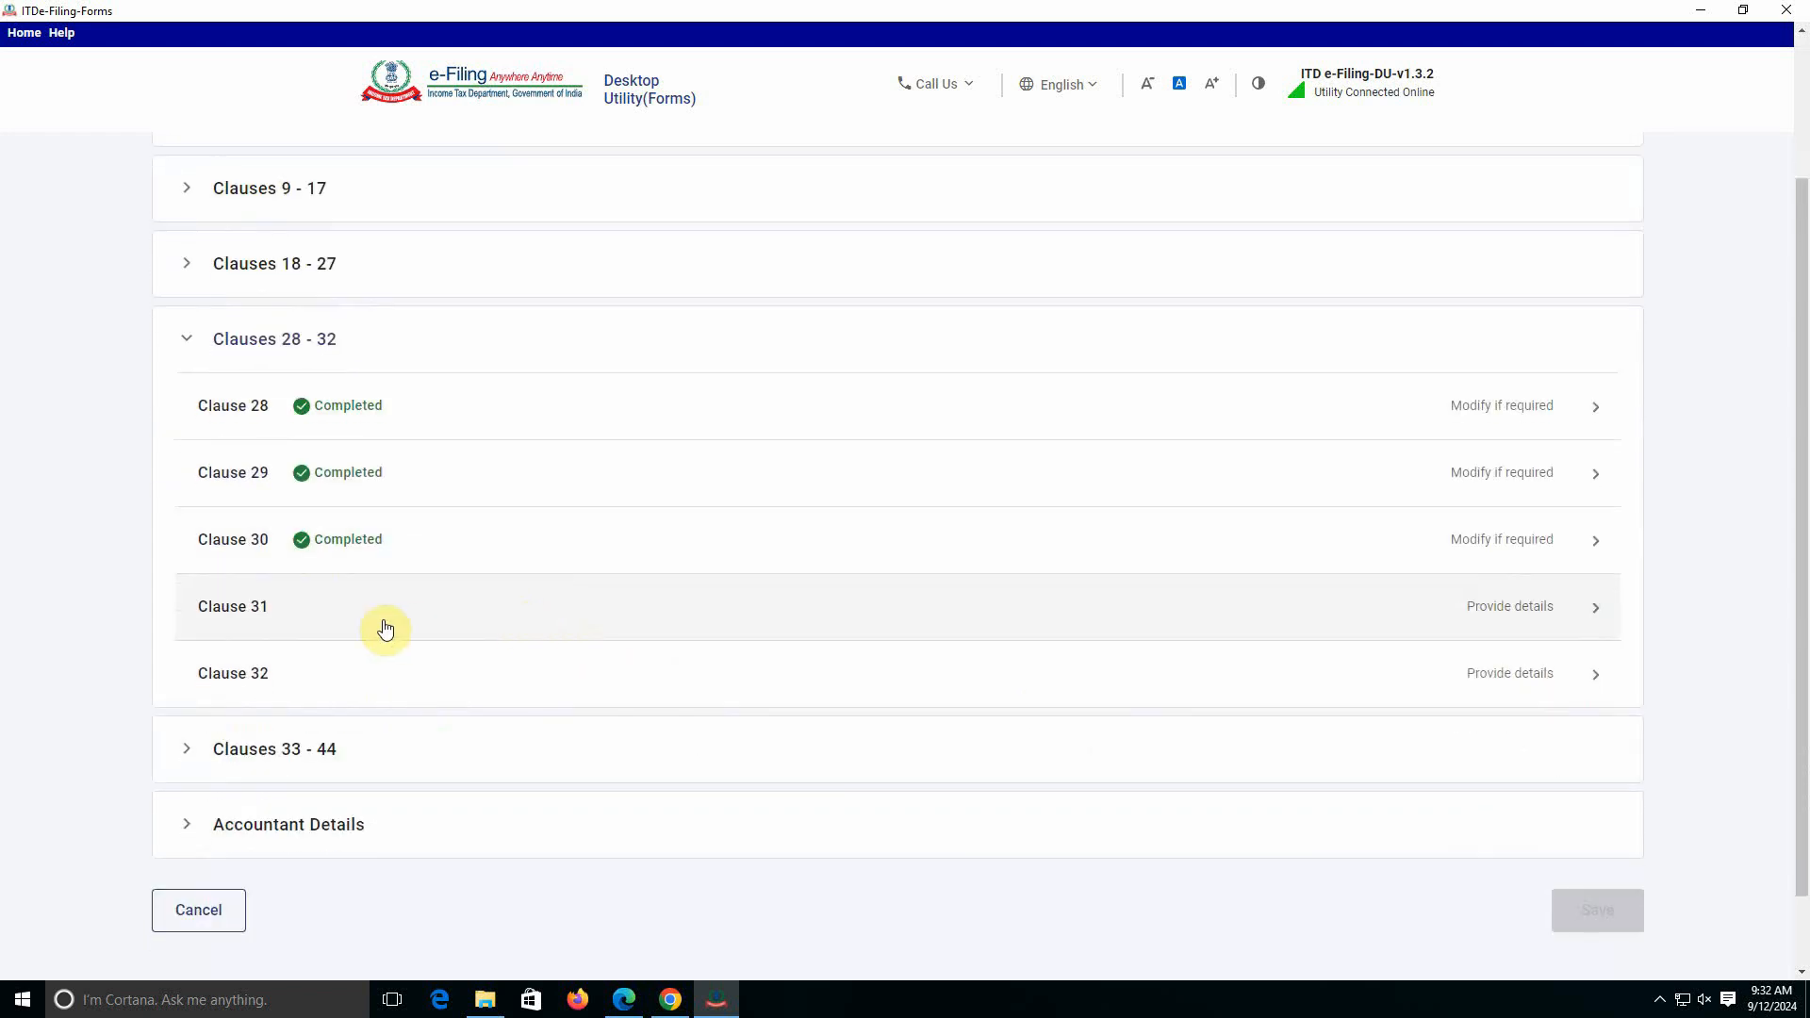
Open Clause 31, review its section 269SS, 269ST and 269T particulars, and save the clause.
left_click(1513, 608)
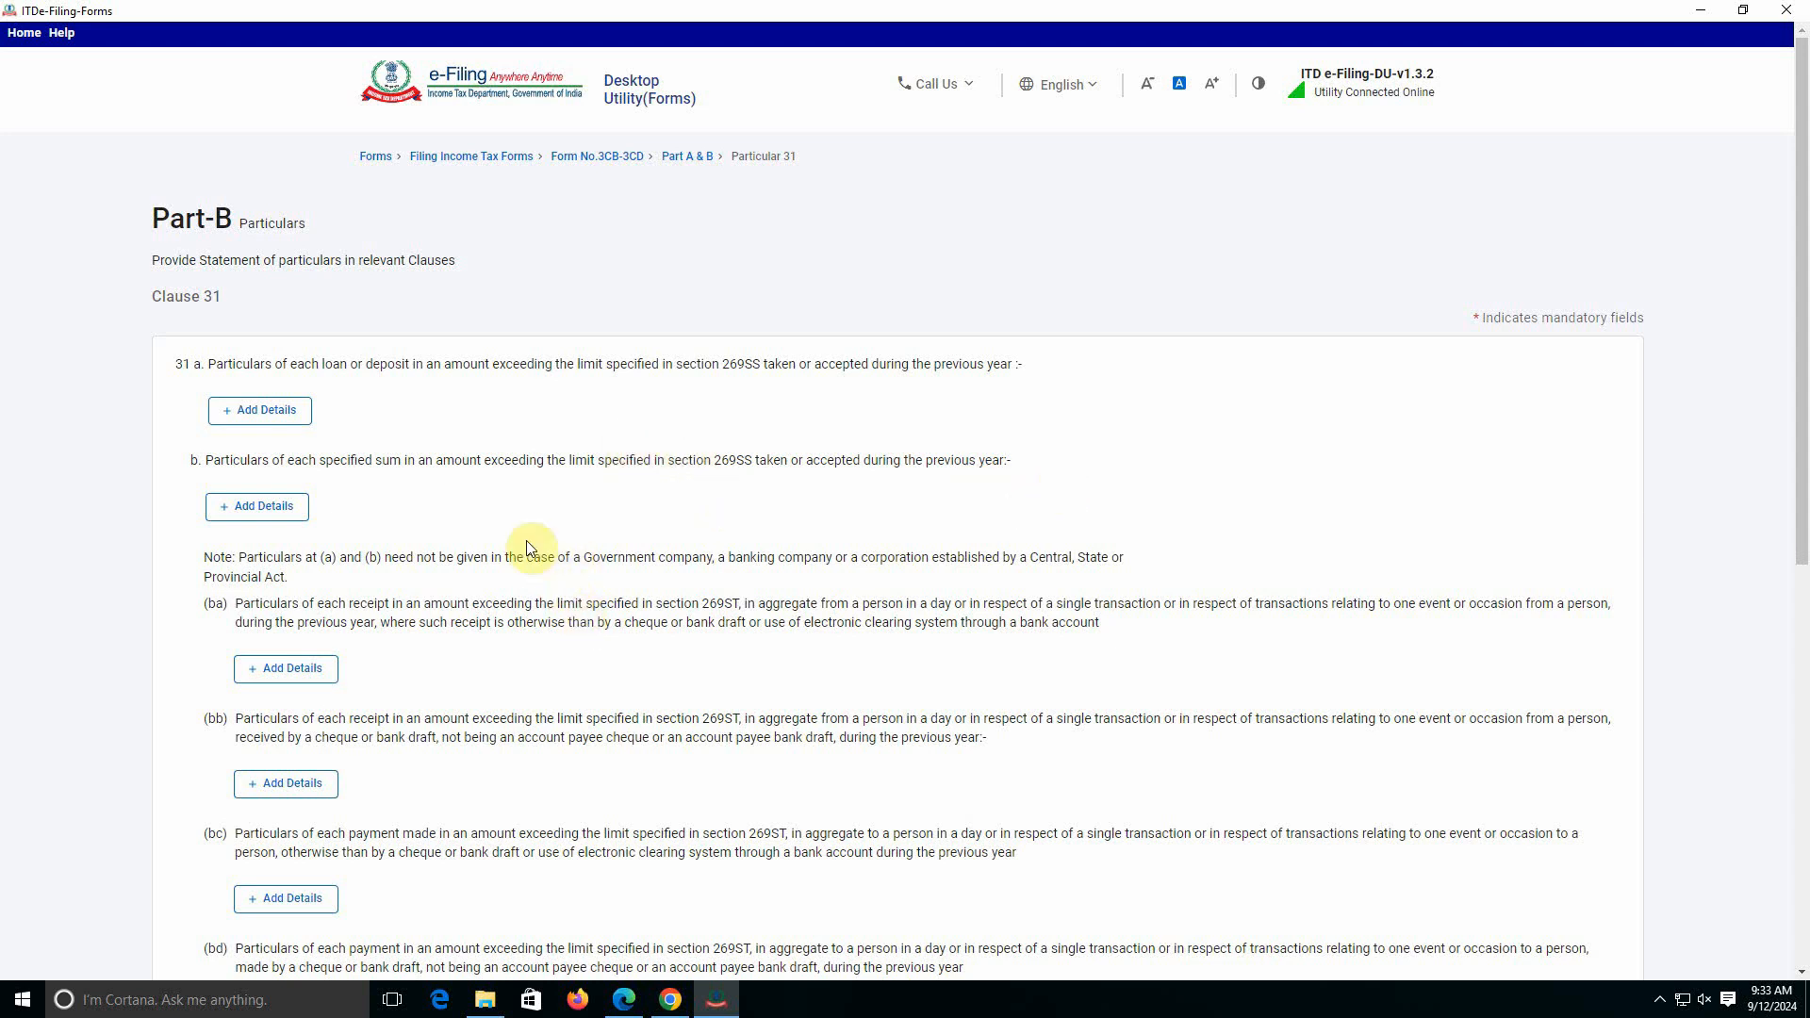
scroll(523, 537, "down", 4)
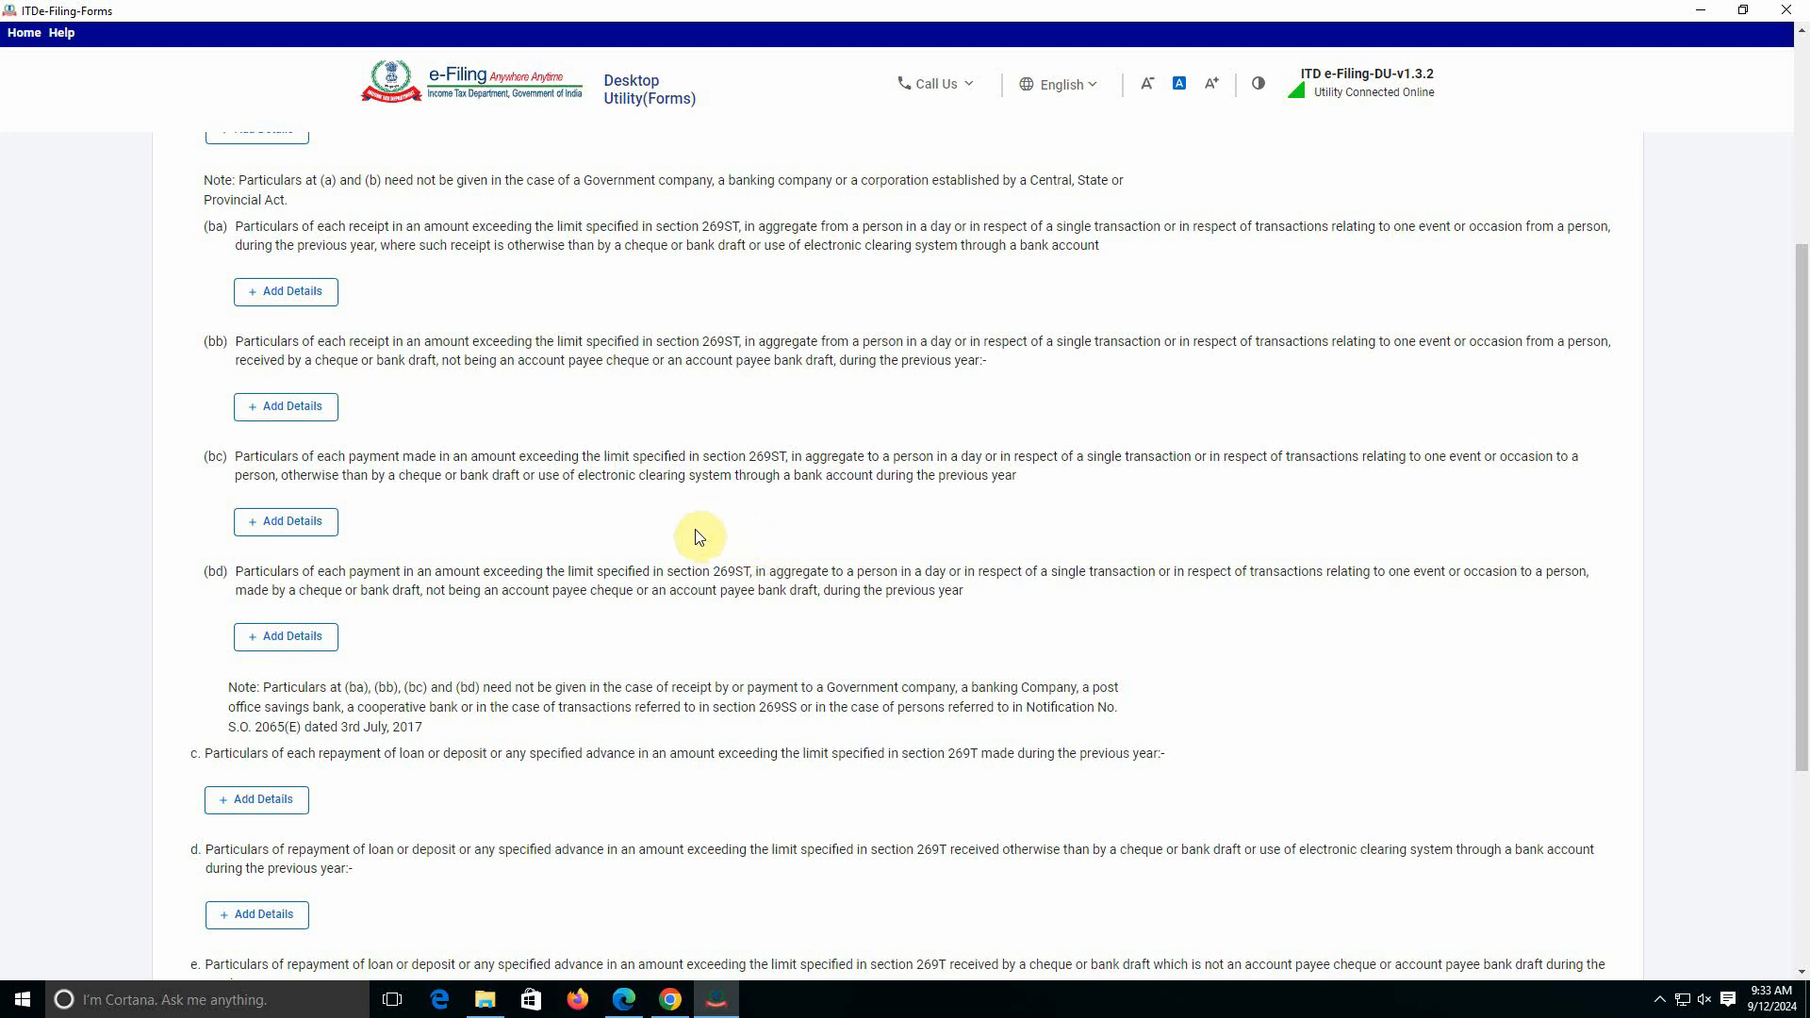
scroll(696, 531, "down", 4)
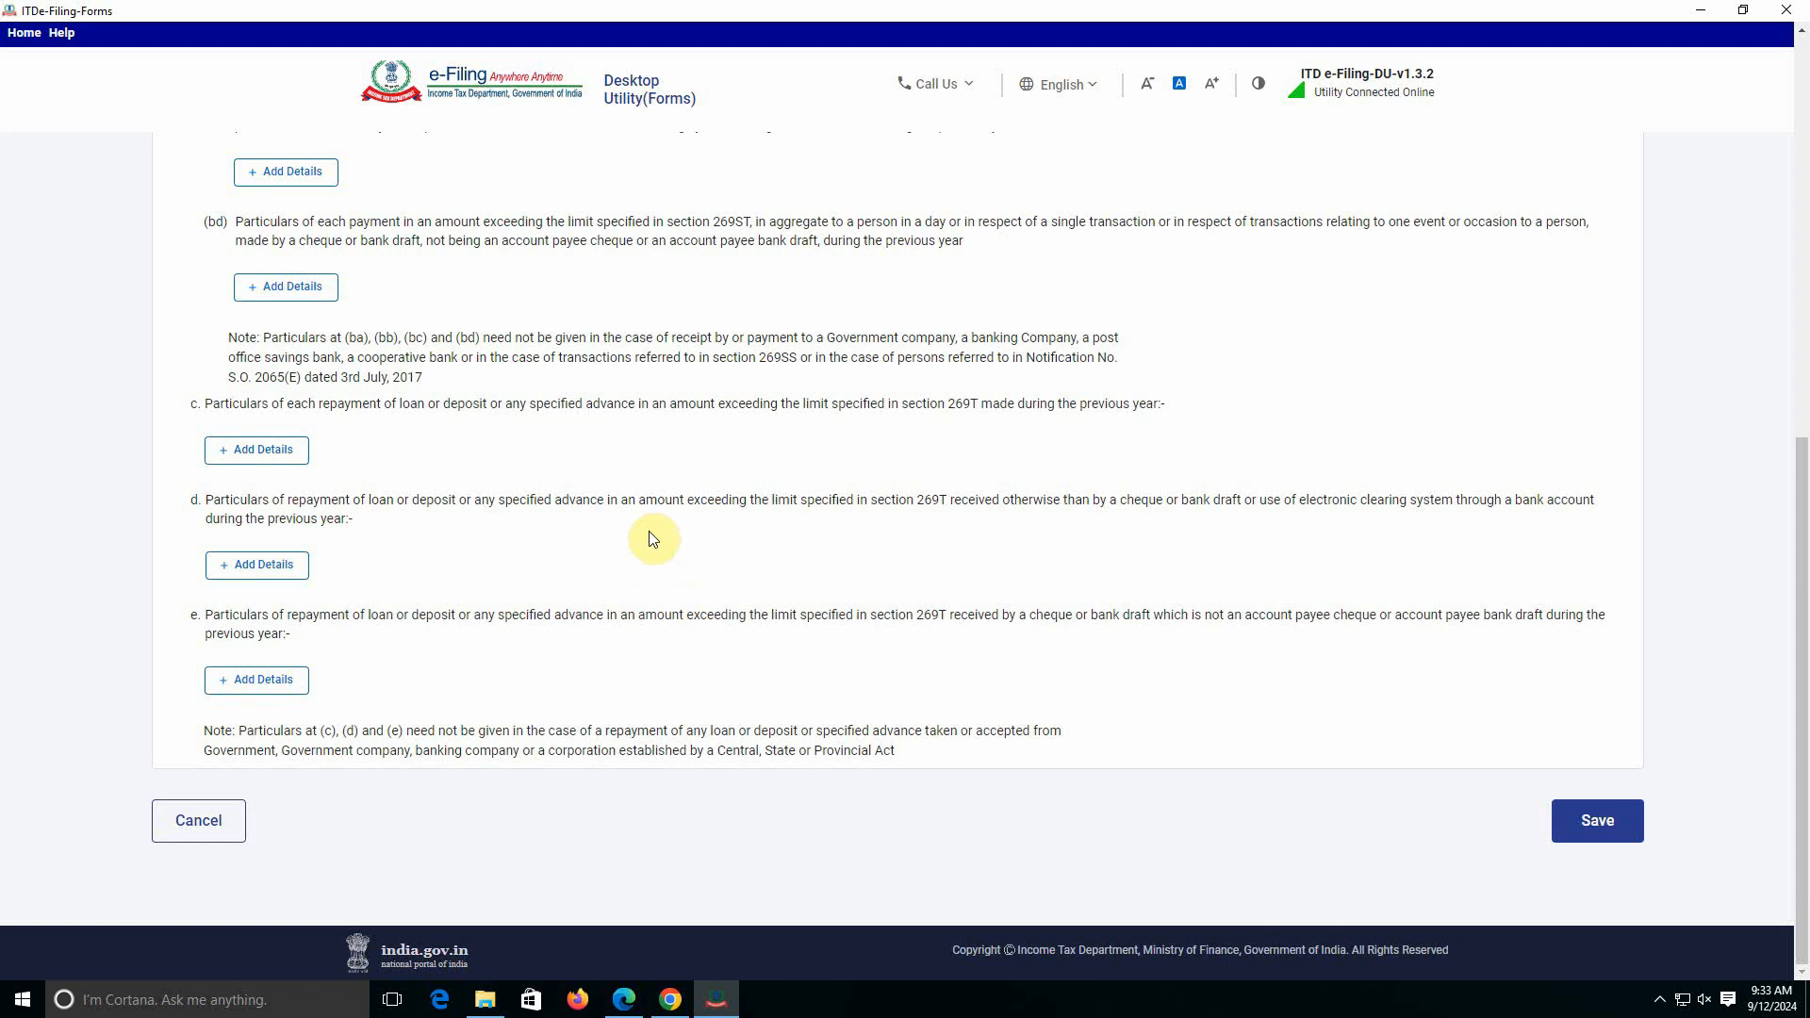
scroll(650, 535, "up", 8)
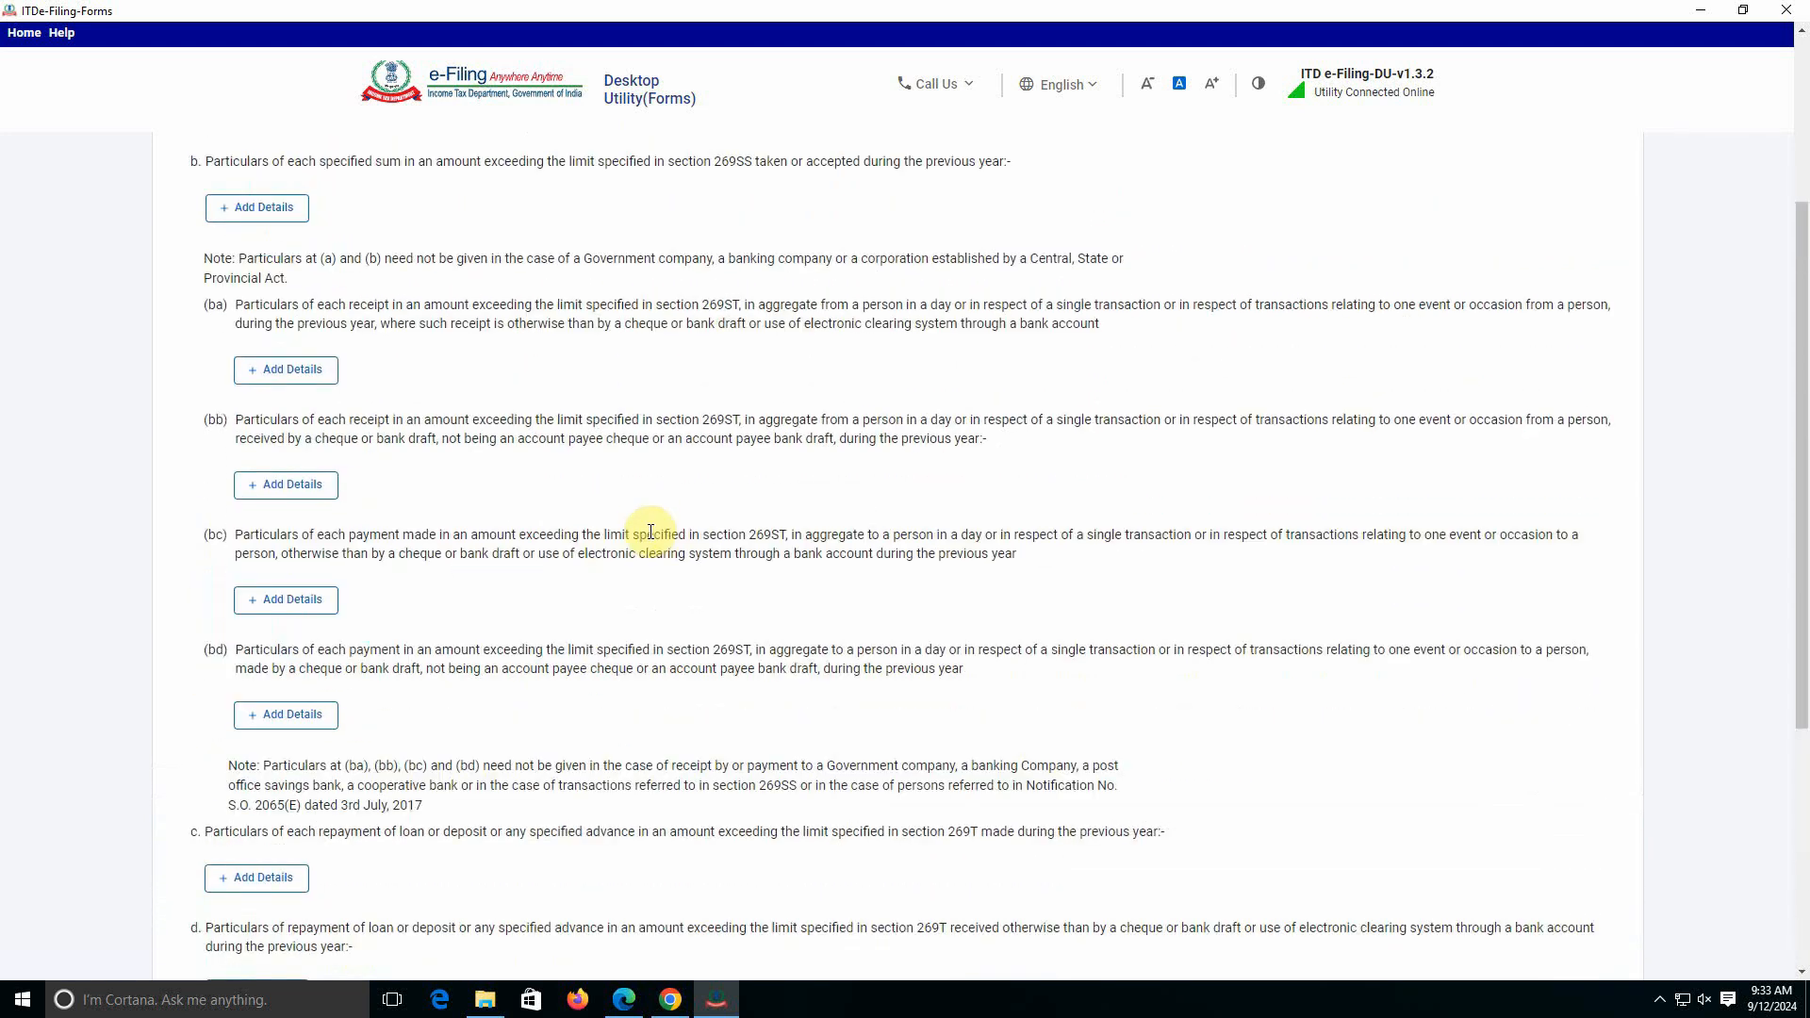
scroll(650, 534, "down", 8)
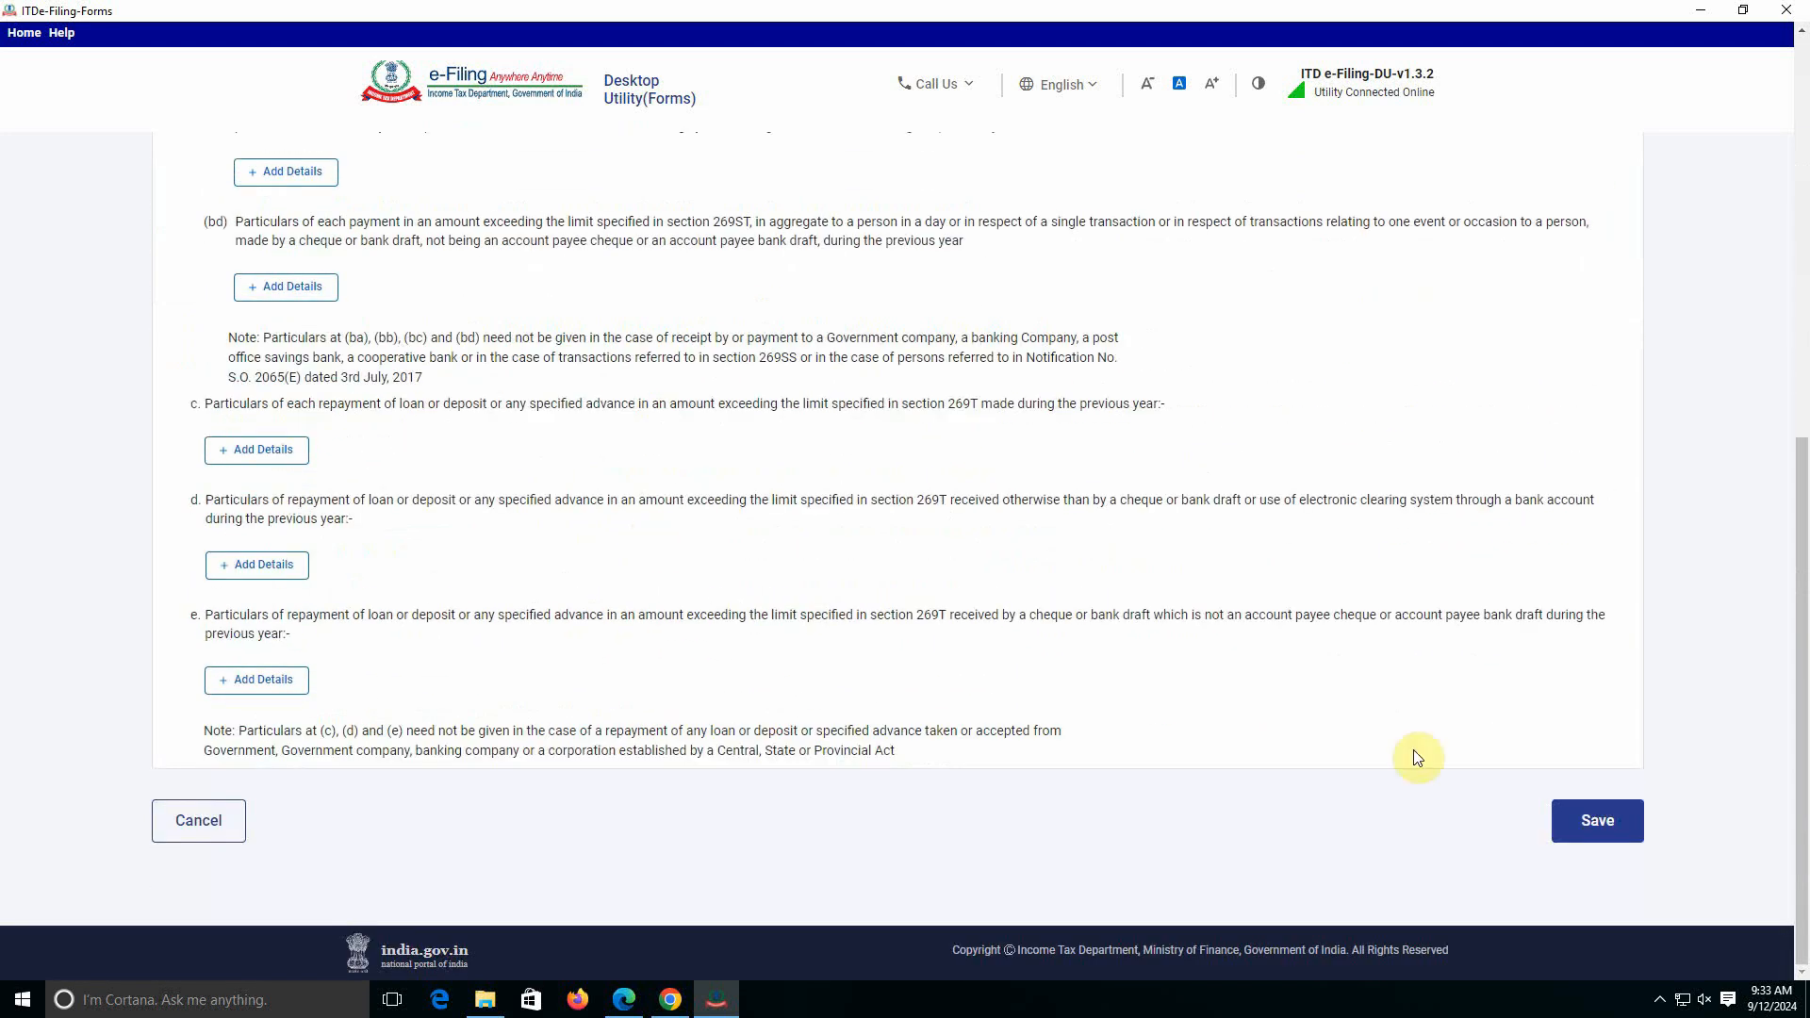
left_click(1608, 829)
Reopen Clause 31 and examine sub-clause (c) on loan or deposit repayments exceeding the section 269T limit.
scroll(740, 748, "down", 3)
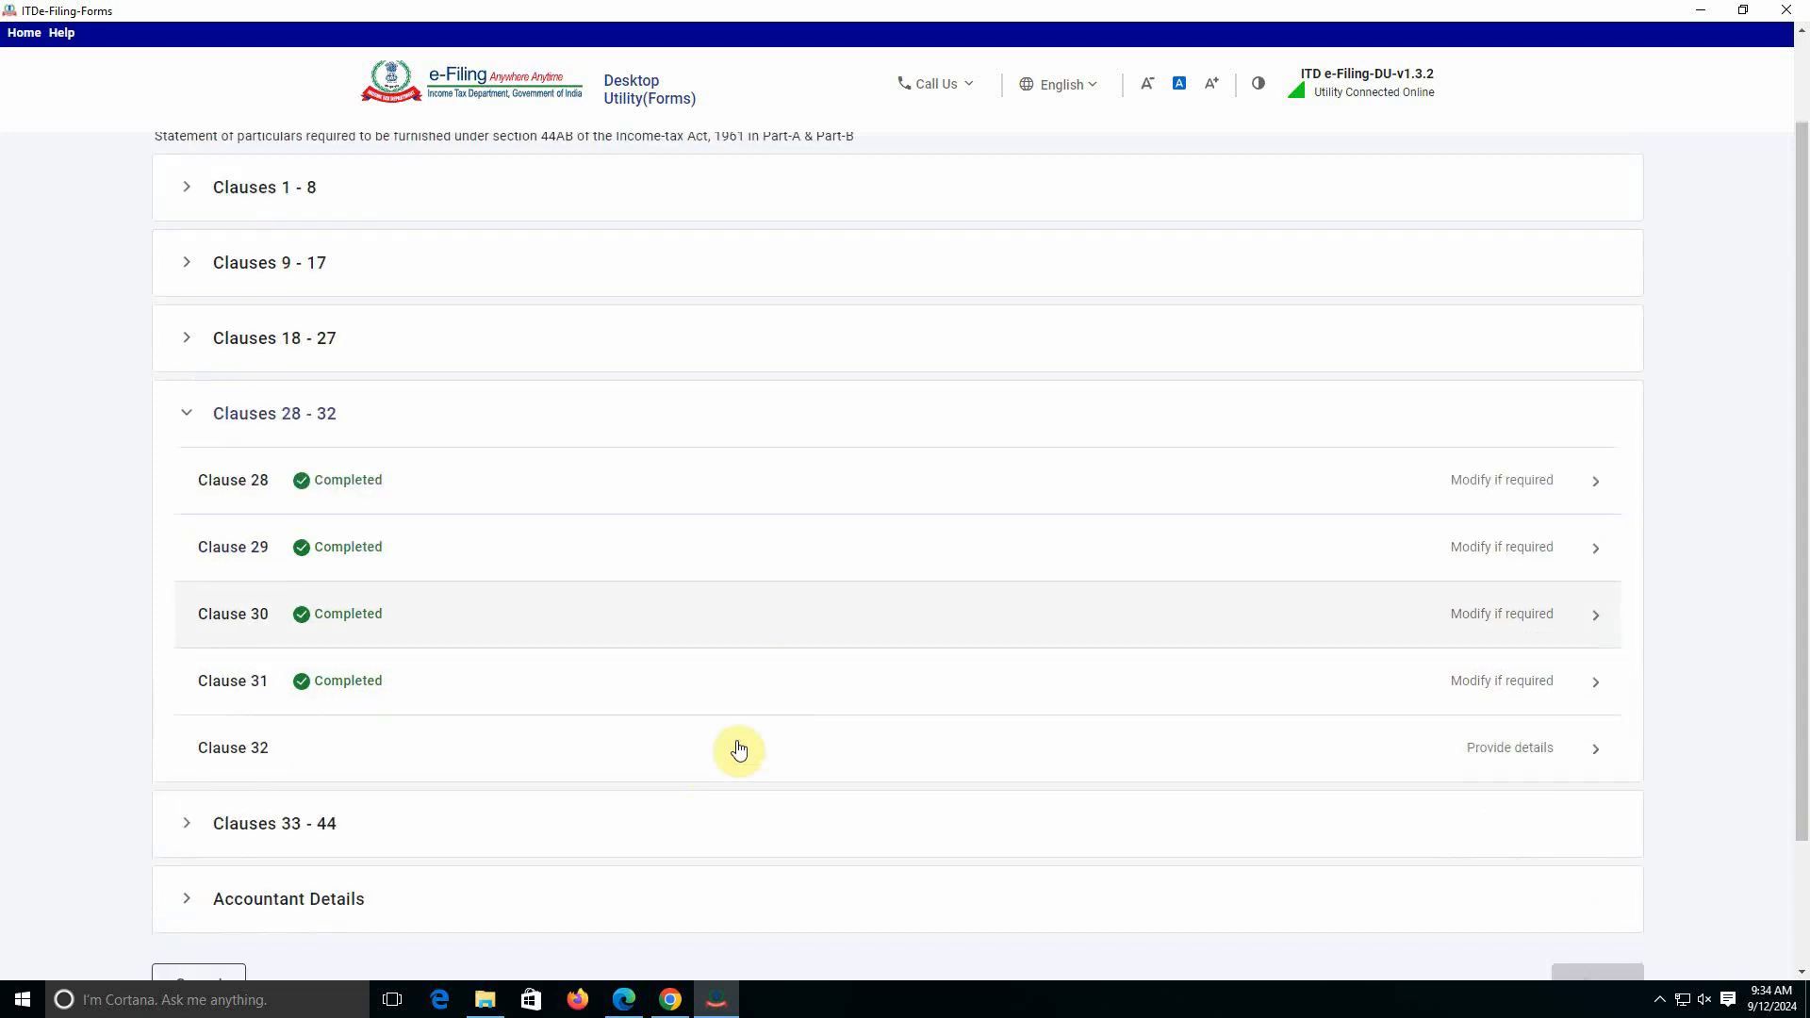
left_click(581, 622)
scroll(526, 608, "down", 8)
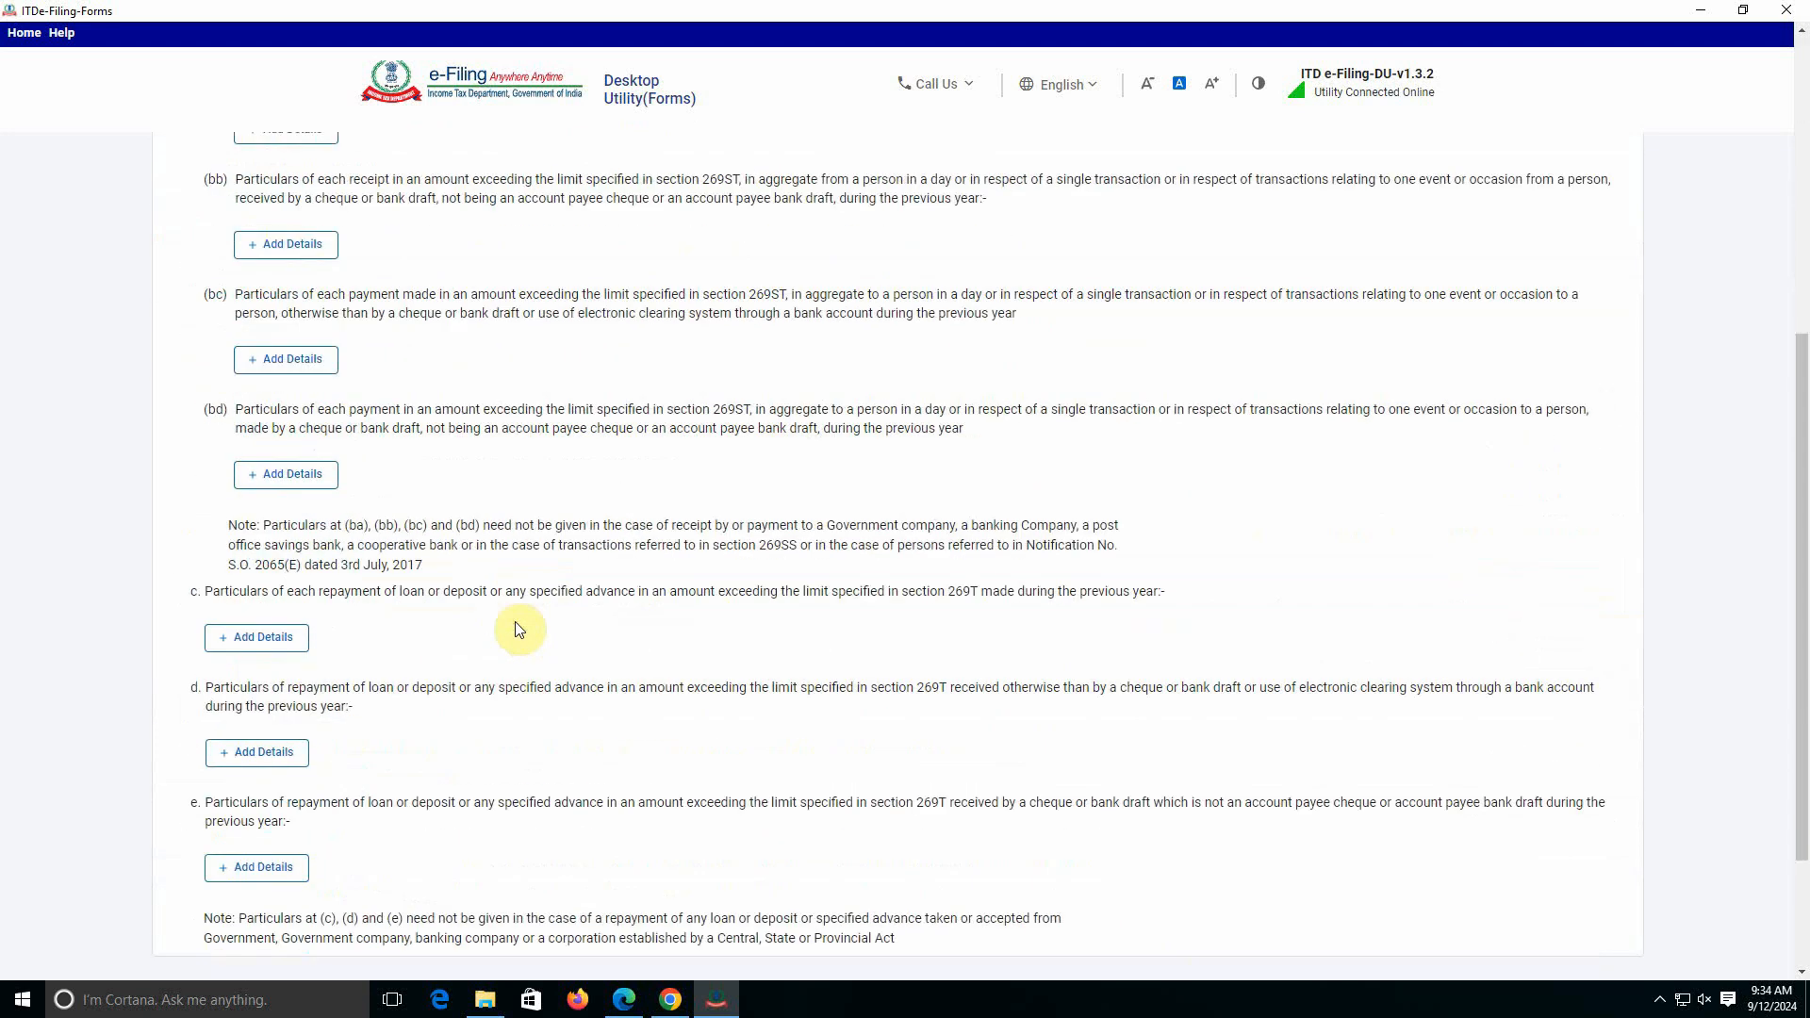
scroll(517, 623, "up", 2)
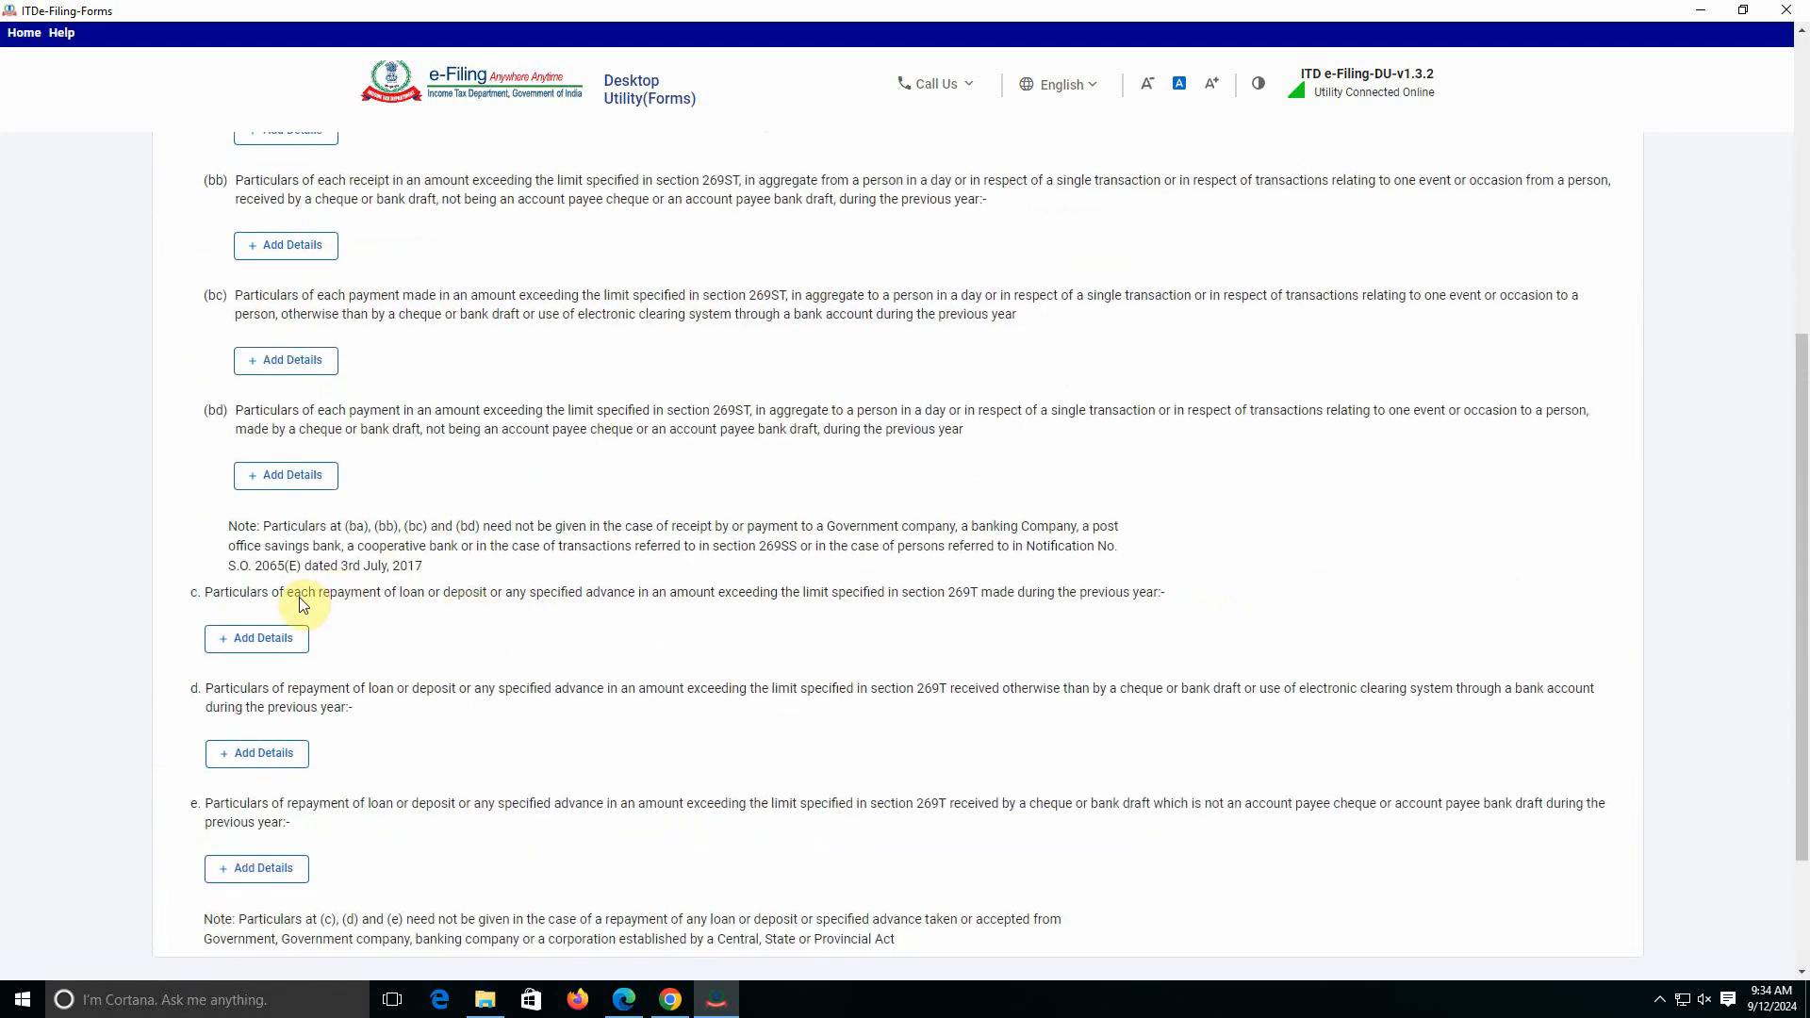
left_click_drag(261, 592, 651, 592)
left_click_drag(493, 591, 1155, 599)
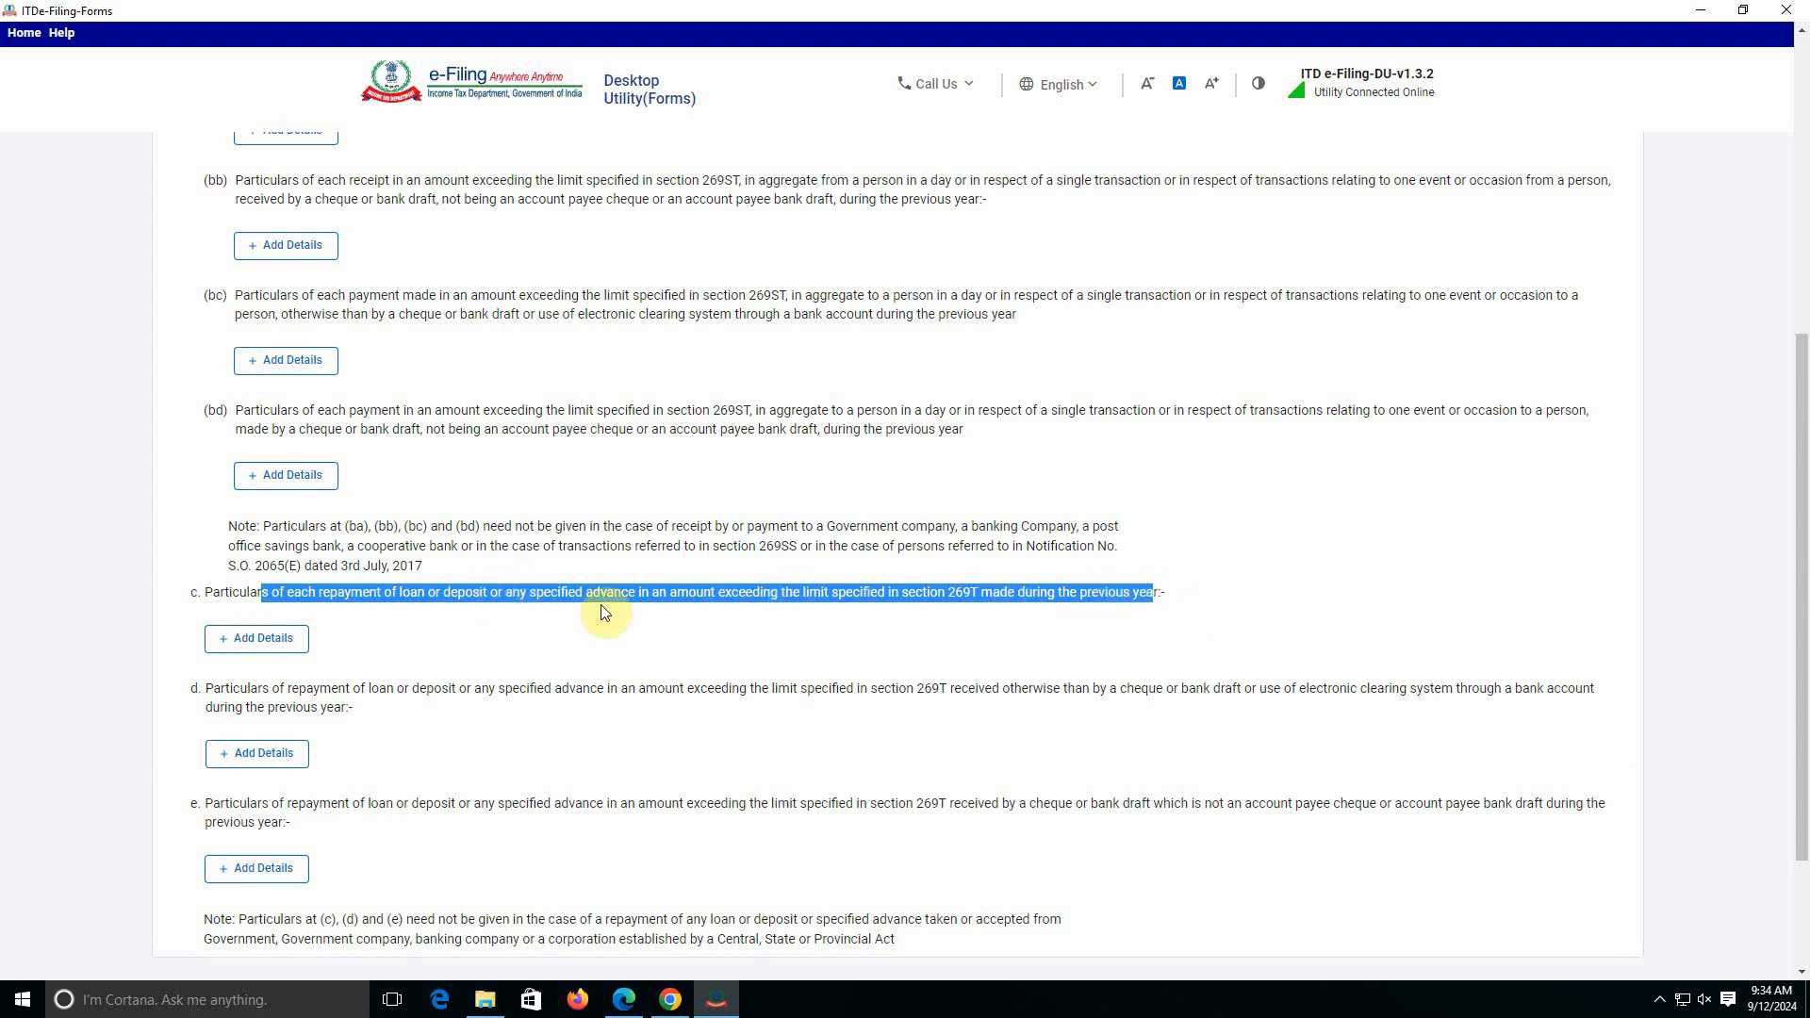
scroll(747, 731, "down", 2)
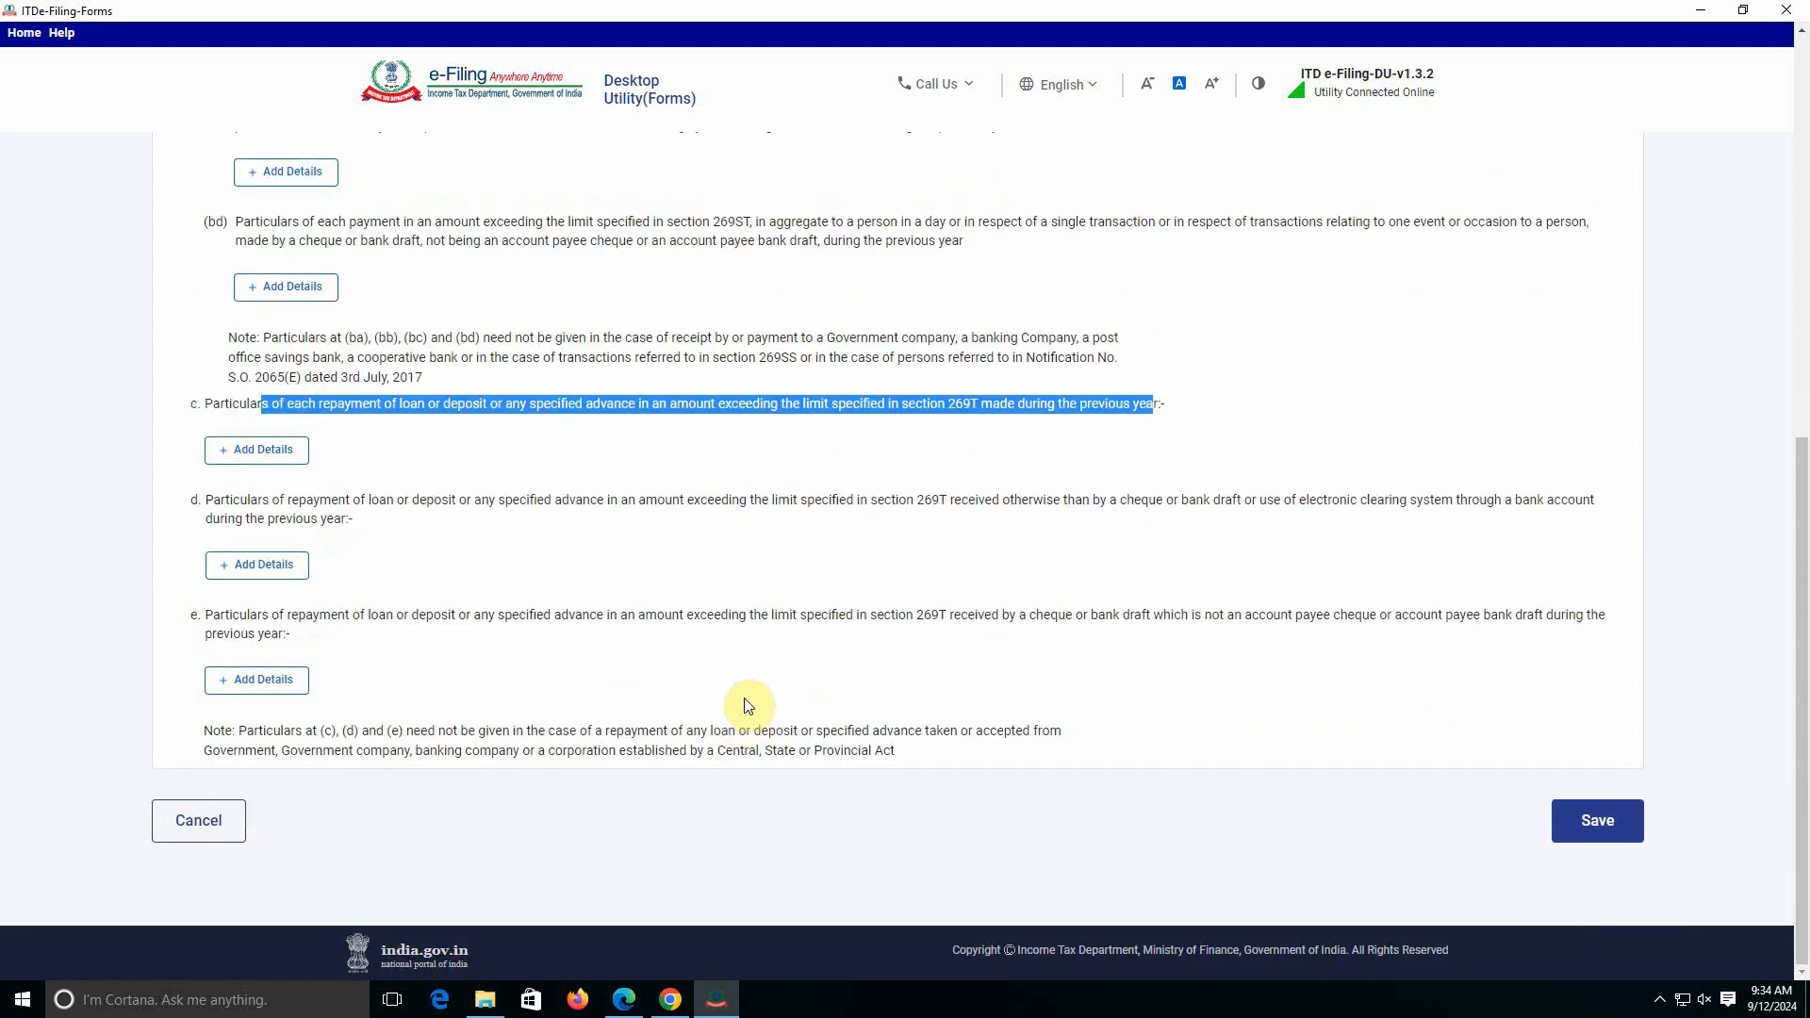
Open Clause 32, review its particulars, and save the clause.
left_click(702, 542)
left_click_drag(368, 402, 1112, 475)
left_click(1112, 475)
left_click(1597, 821)
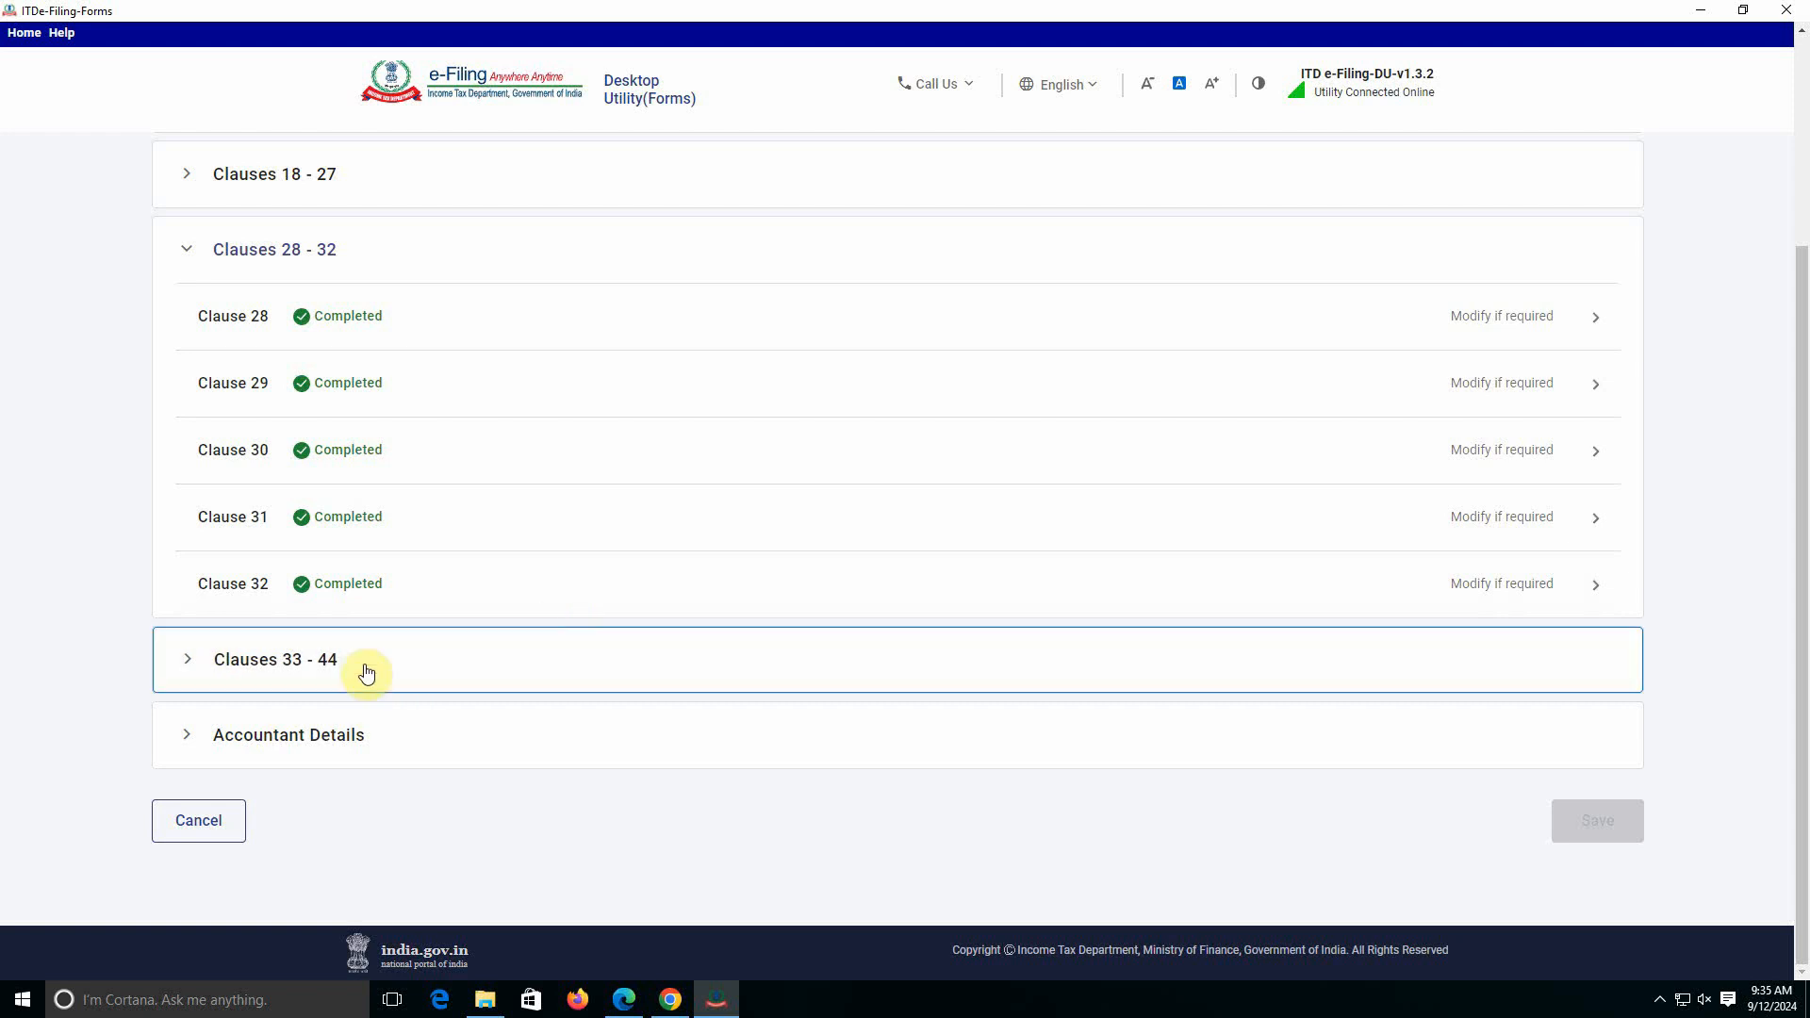
Expand the Clauses 33 - 44 group, then open and save Clause 33 on deductions under Chapter VIA or Chapter III.
left_click(366, 672)
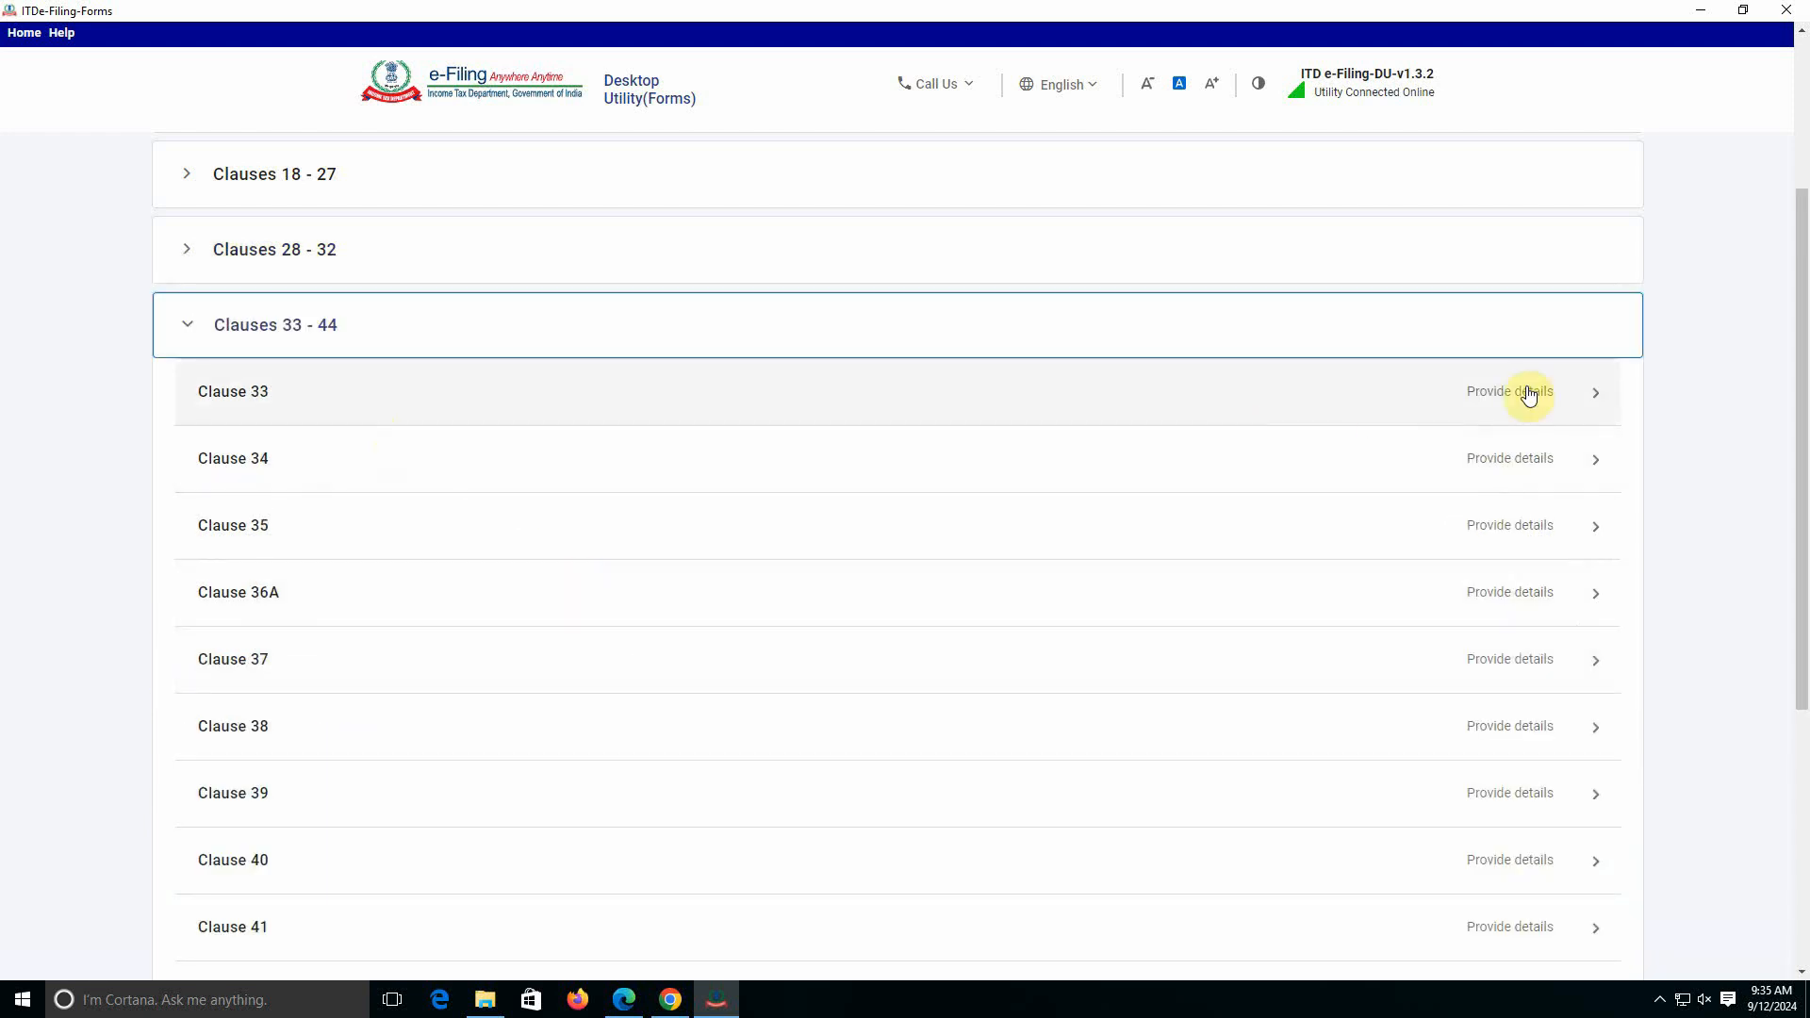
left_click(1526, 392)
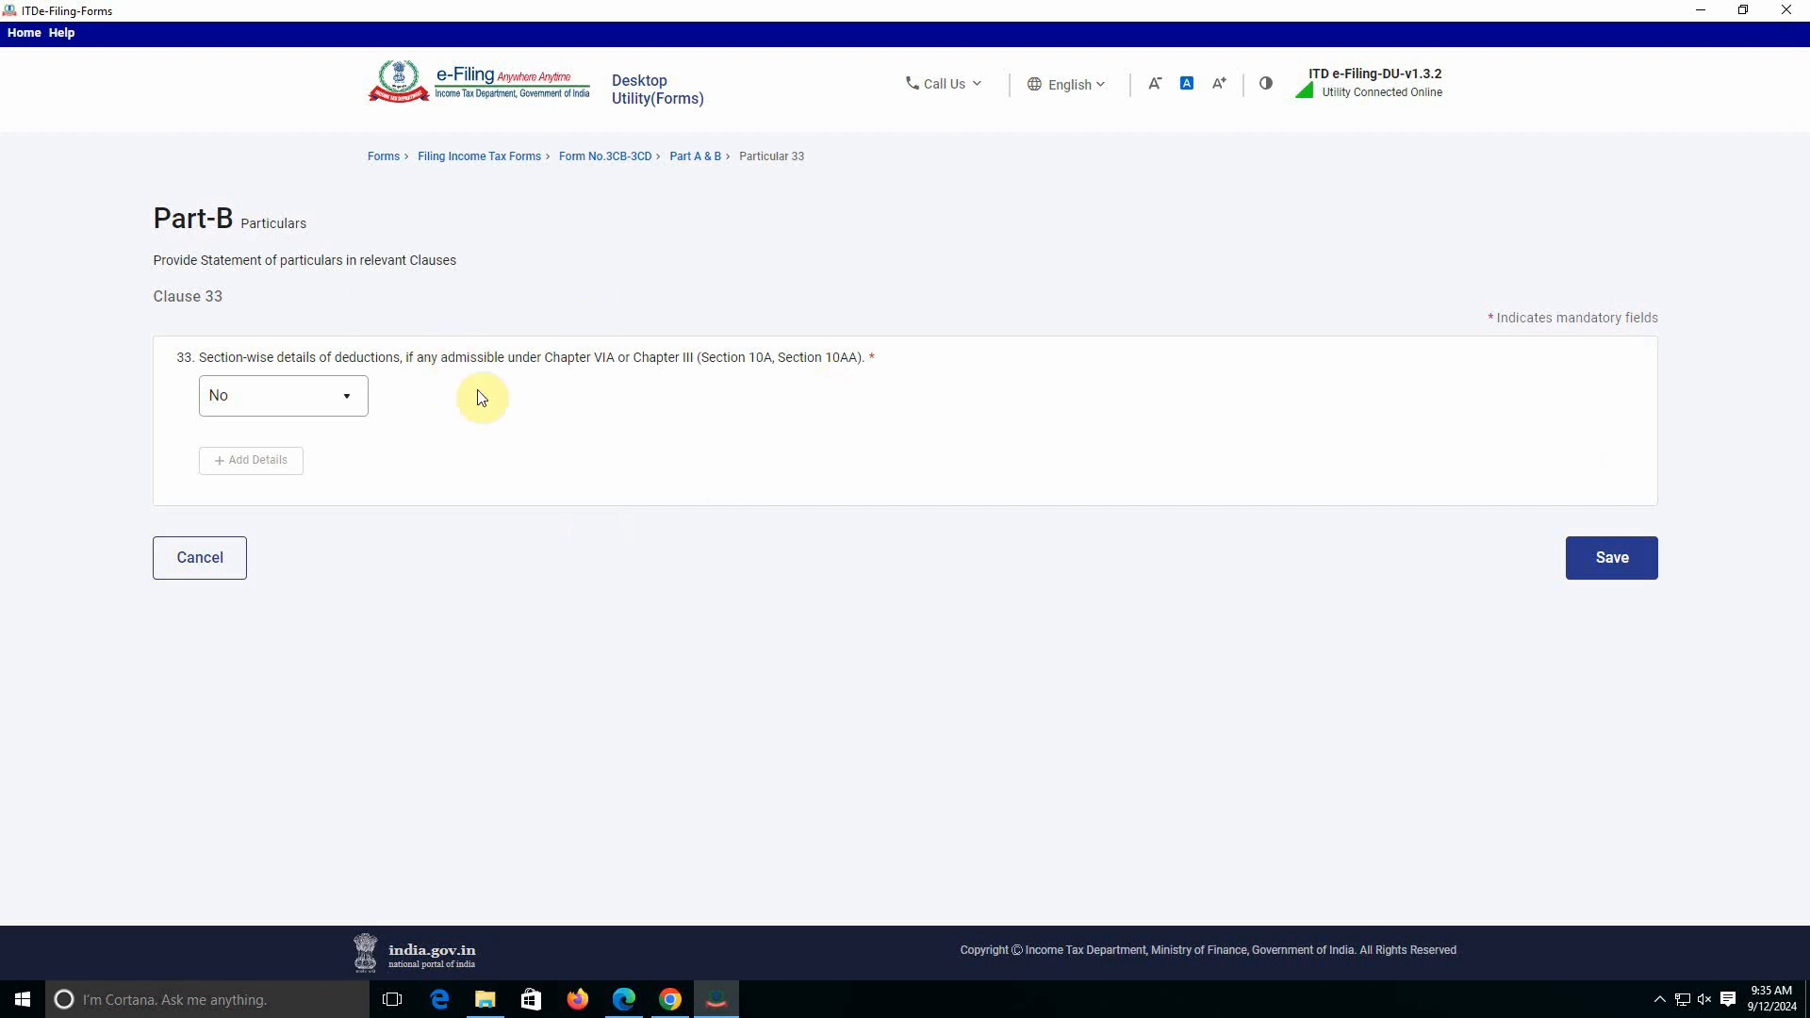
left_click(1620, 562)
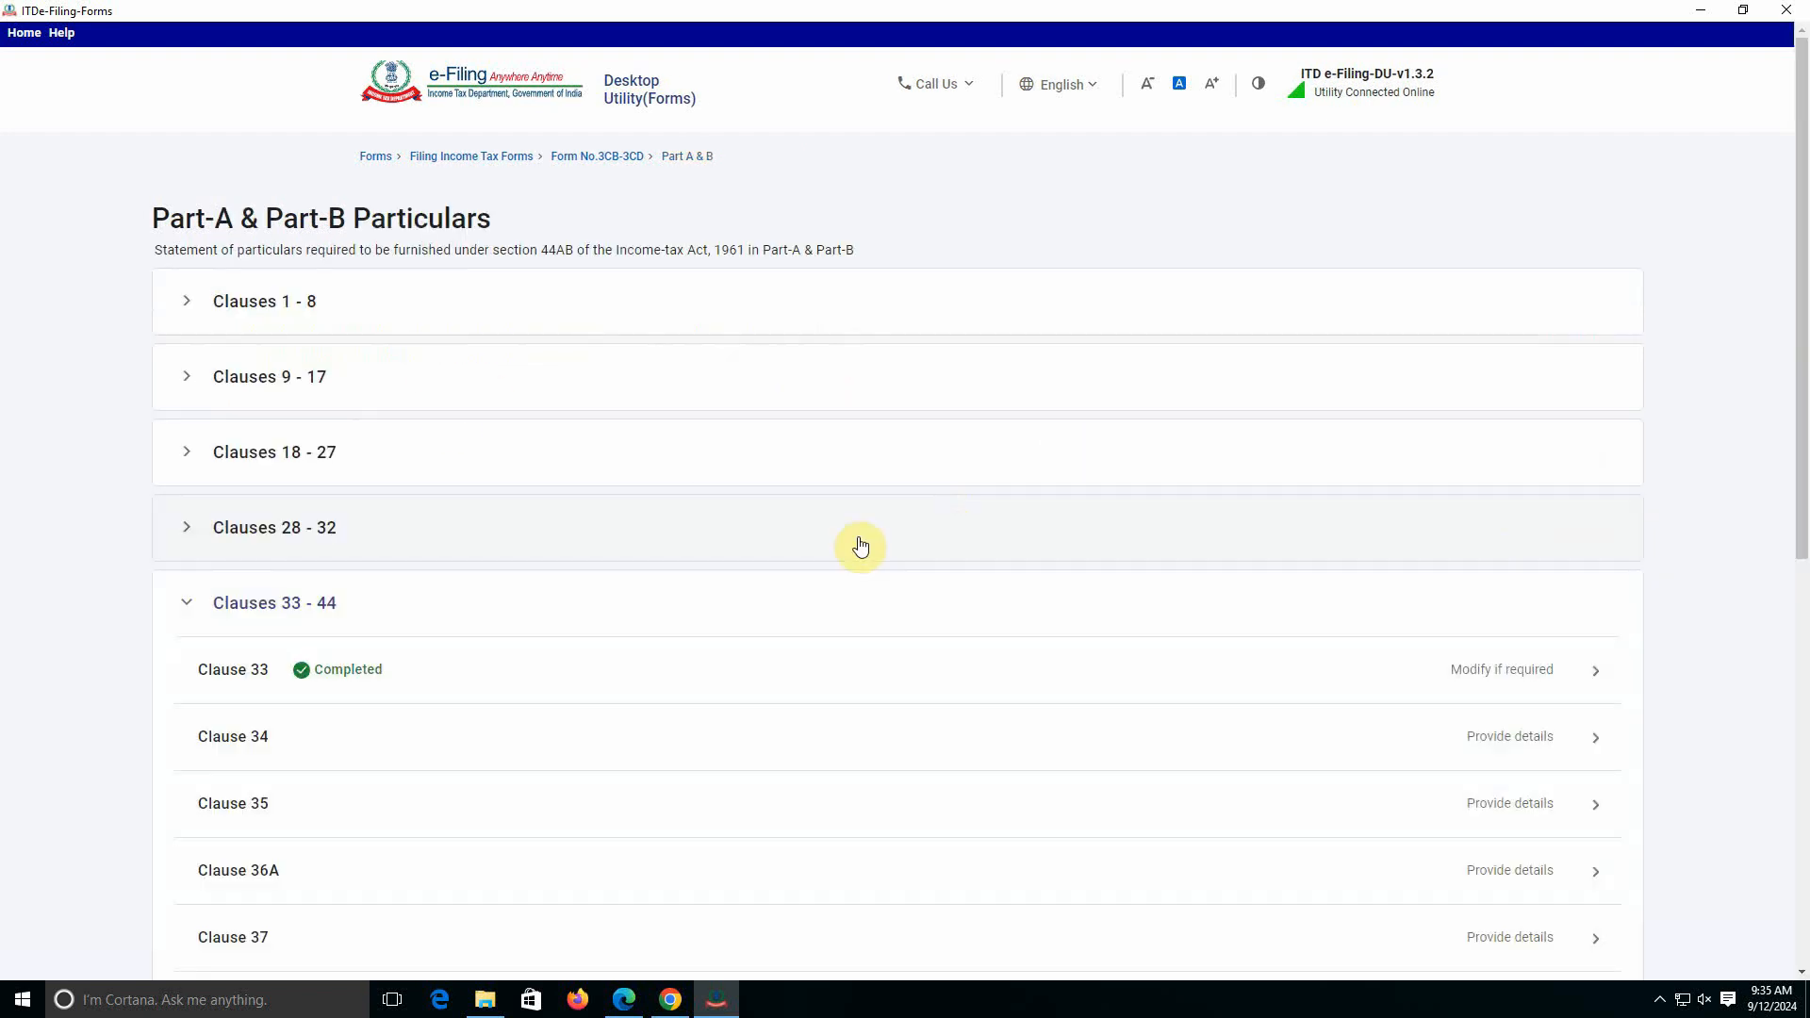
Open Clause 34, review the tax deduction or collection, statement furnishing and interest liability questions, and save the clause.
left_click(1527, 659)
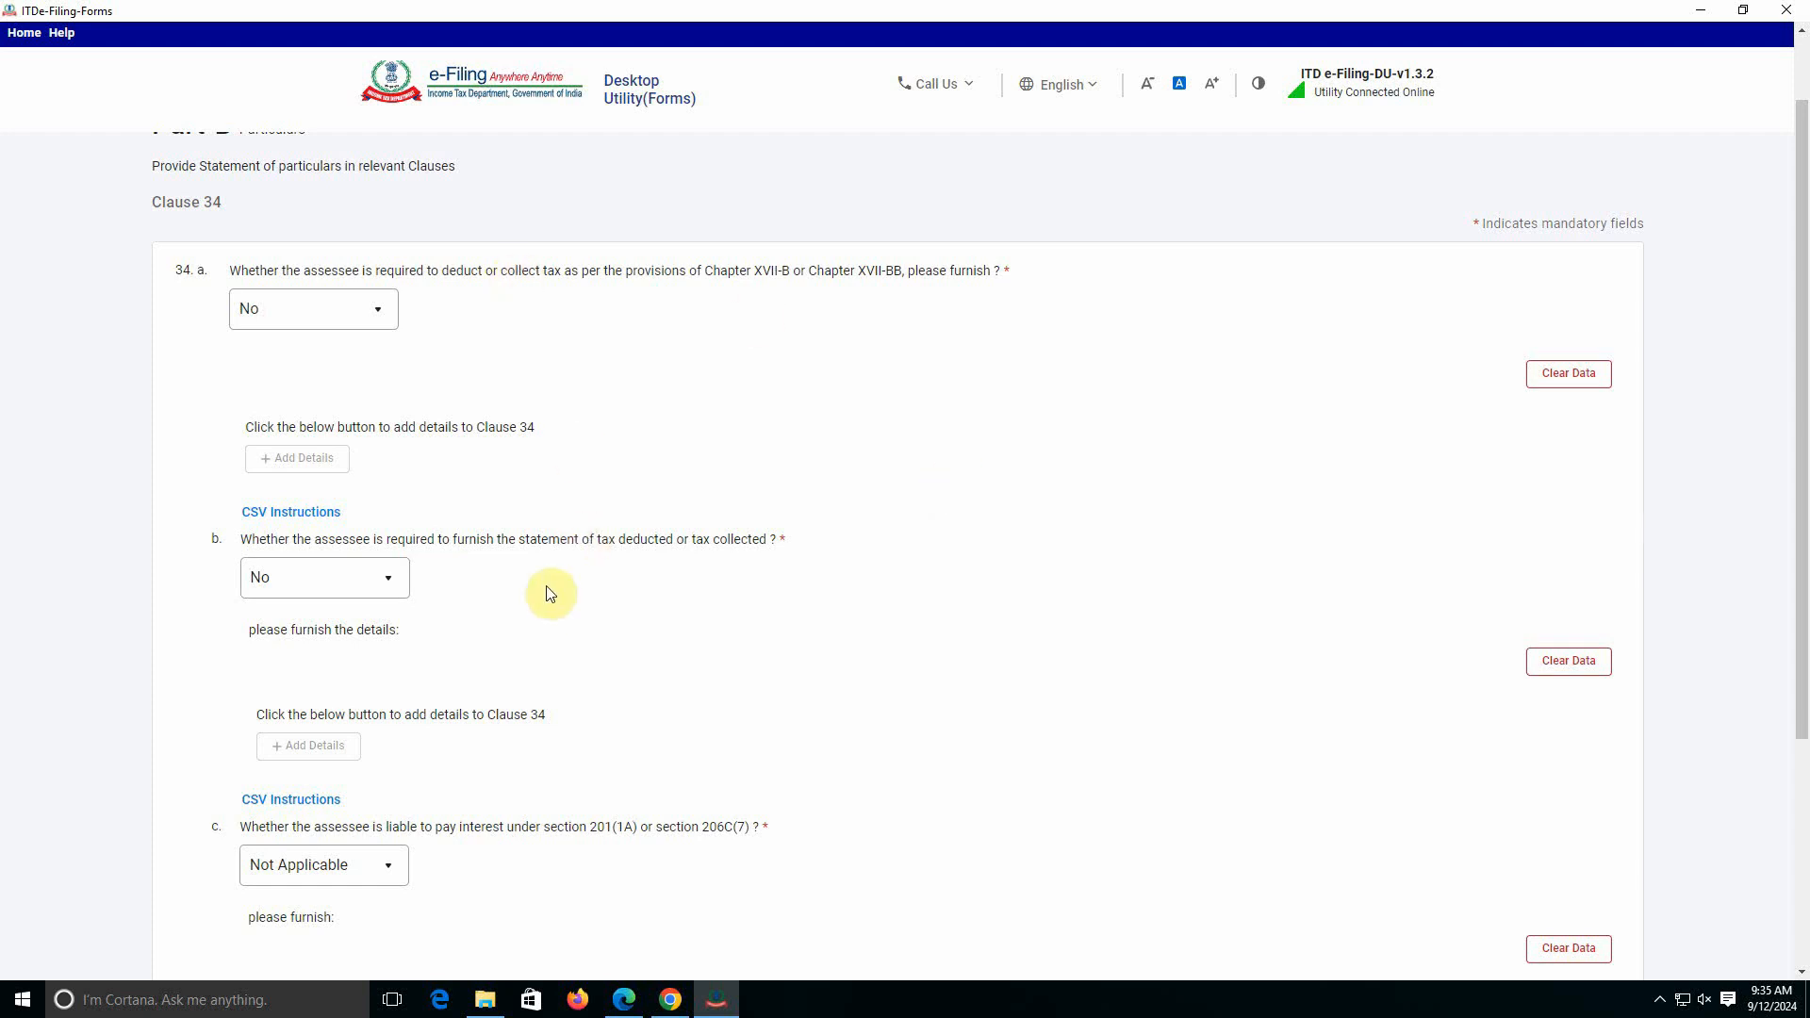
scroll(551, 593, "down", 3)
scroll(550, 593, "up", 5)
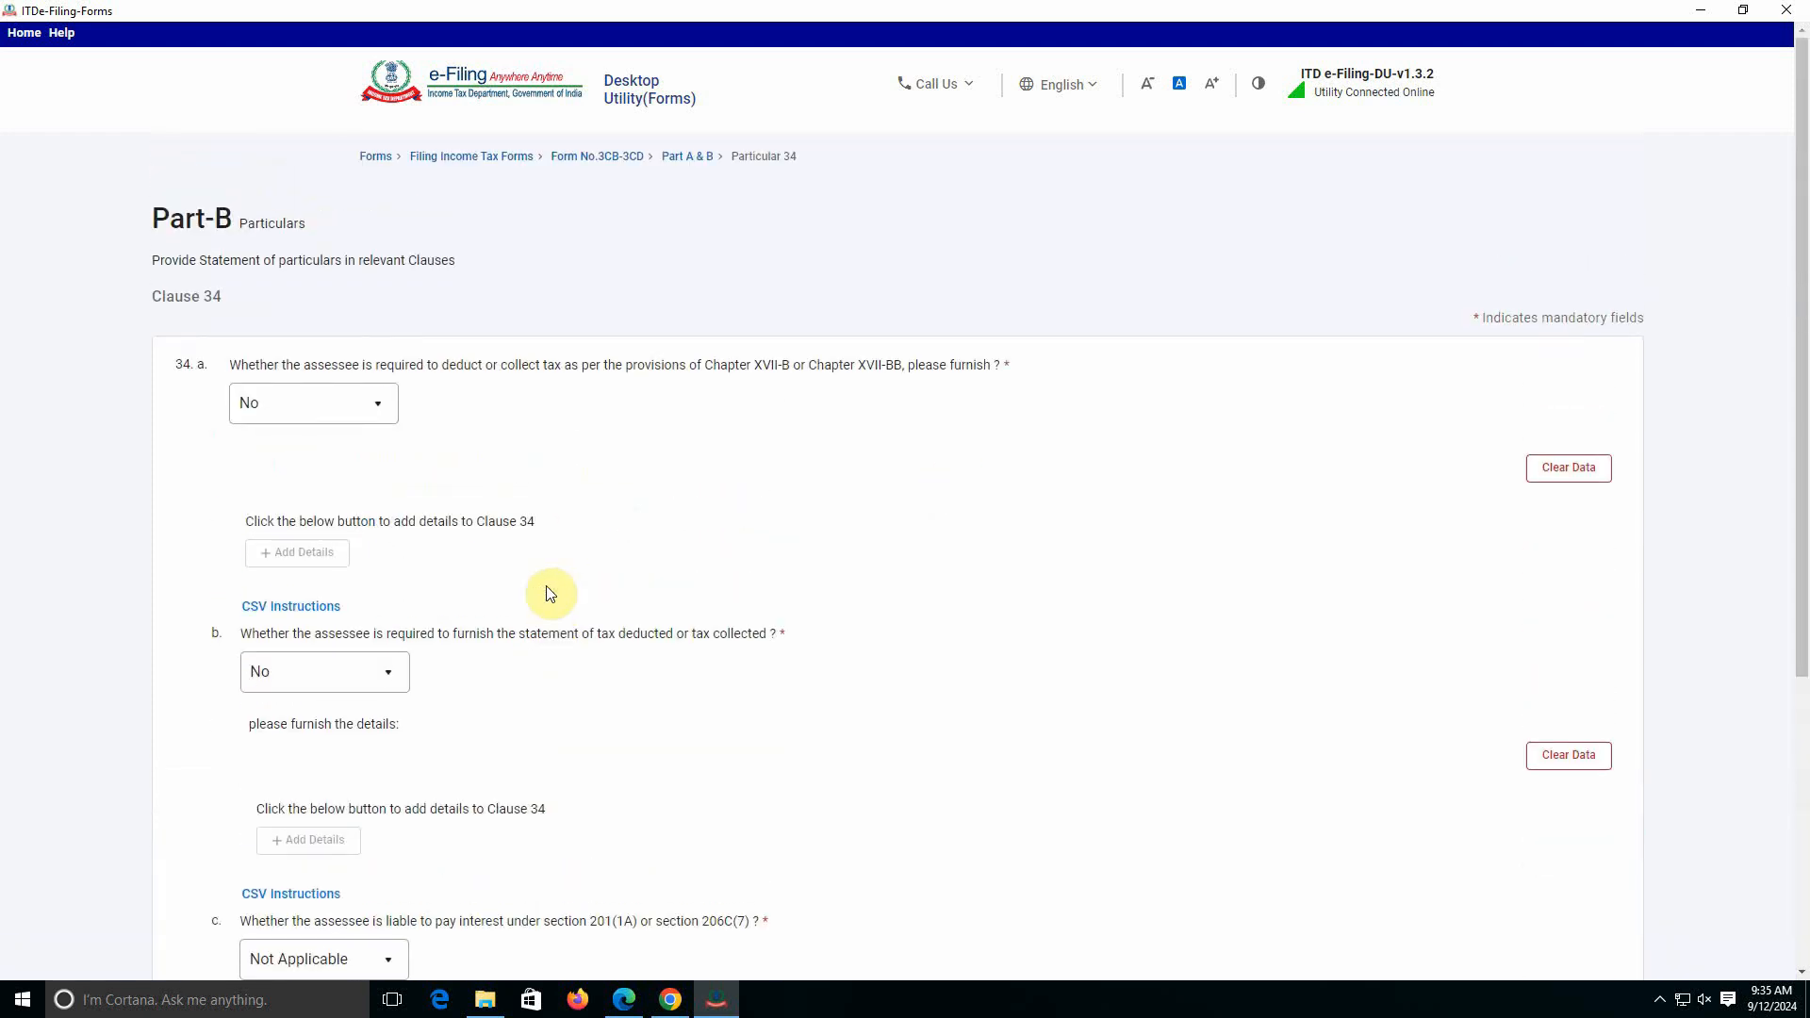
scroll(551, 593, "down", 3)
scroll(551, 593, "up", 2)
scroll(860, 608, "down", 1)
scroll(860, 608, "down", 2)
left_click(1589, 818)
Open Clause 35, review the quantitative details sections for trading and manufacturing concerns, and save the clause.
scroll(756, 748, "up", 4)
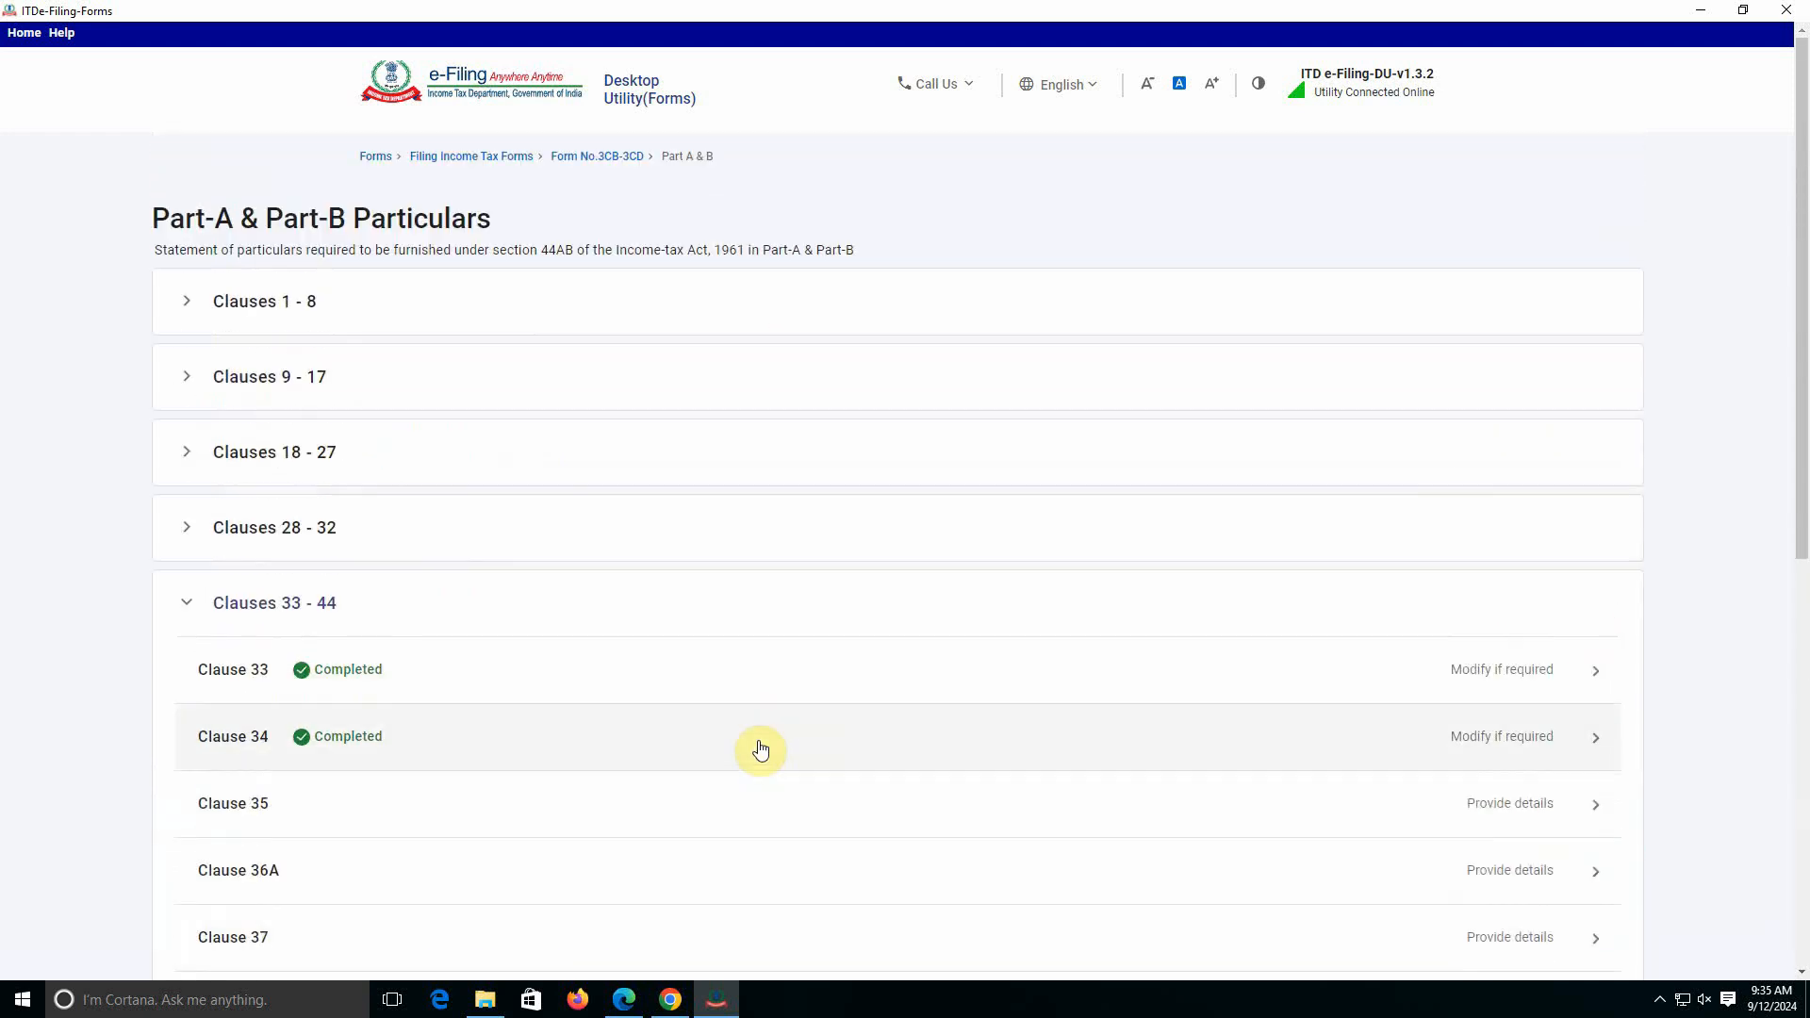
scroll(707, 737, "down", 2)
left_click(604, 637)
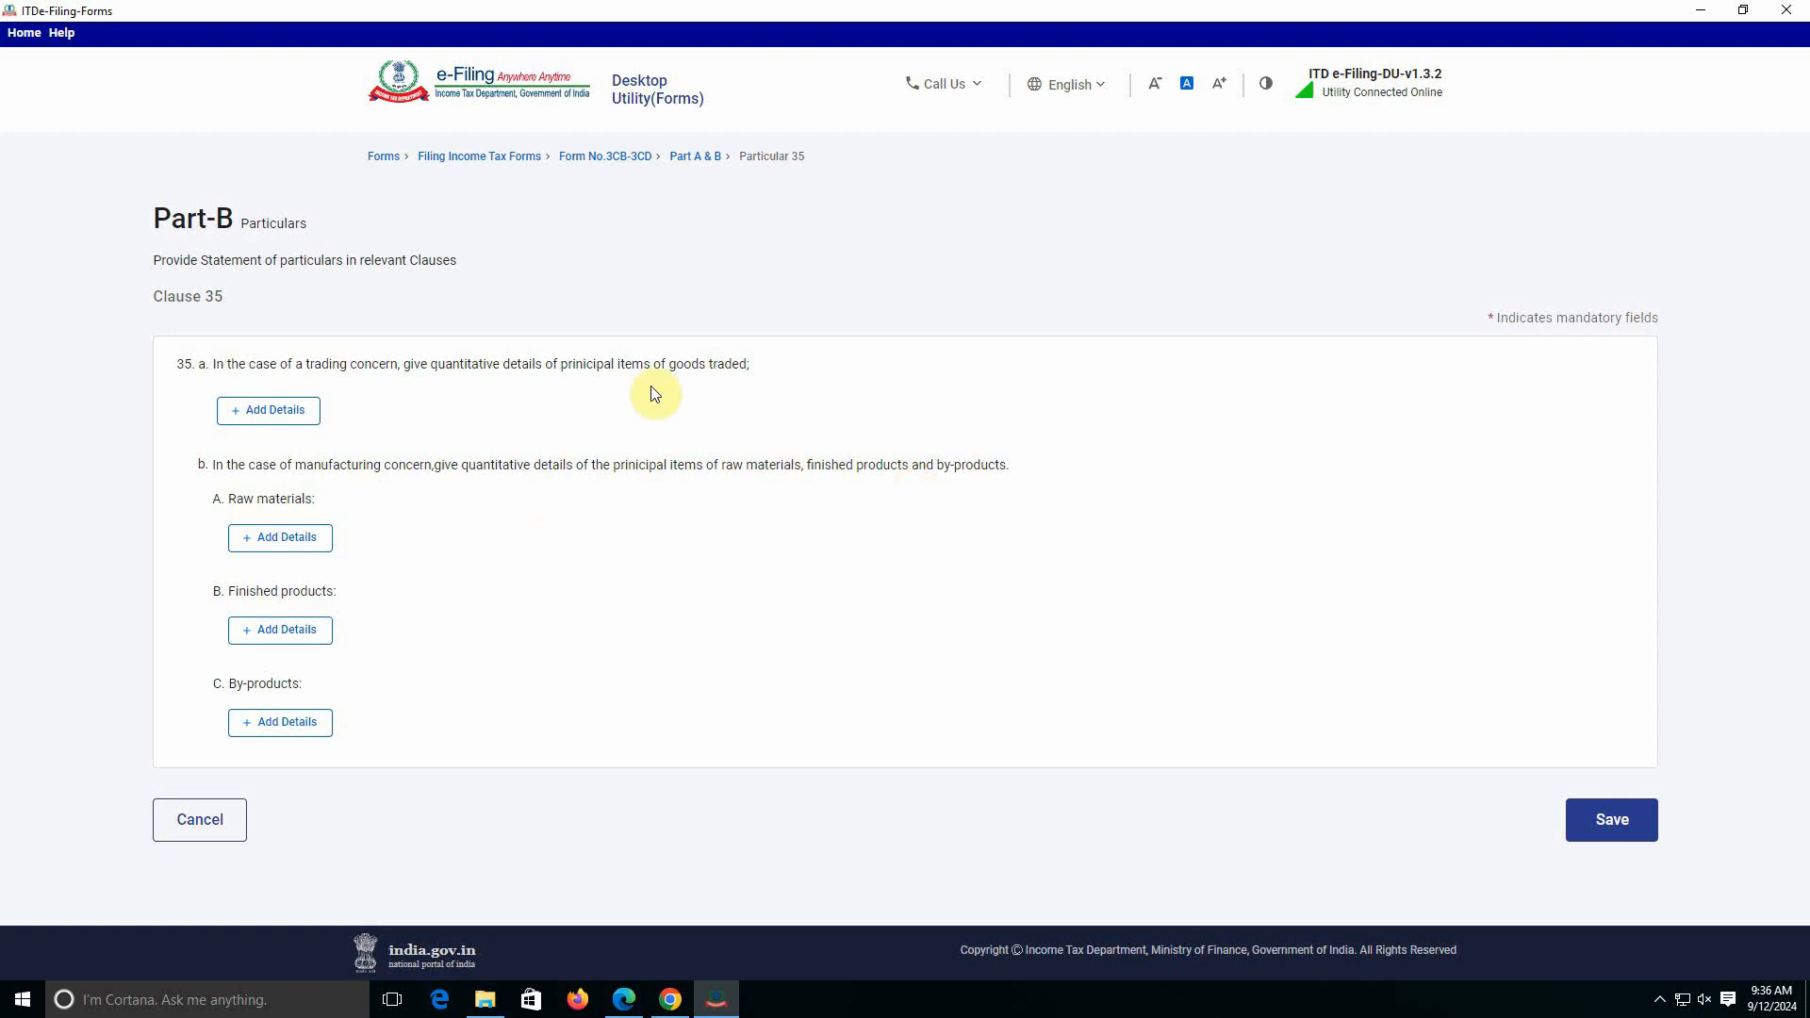
left_click(1598, 823)
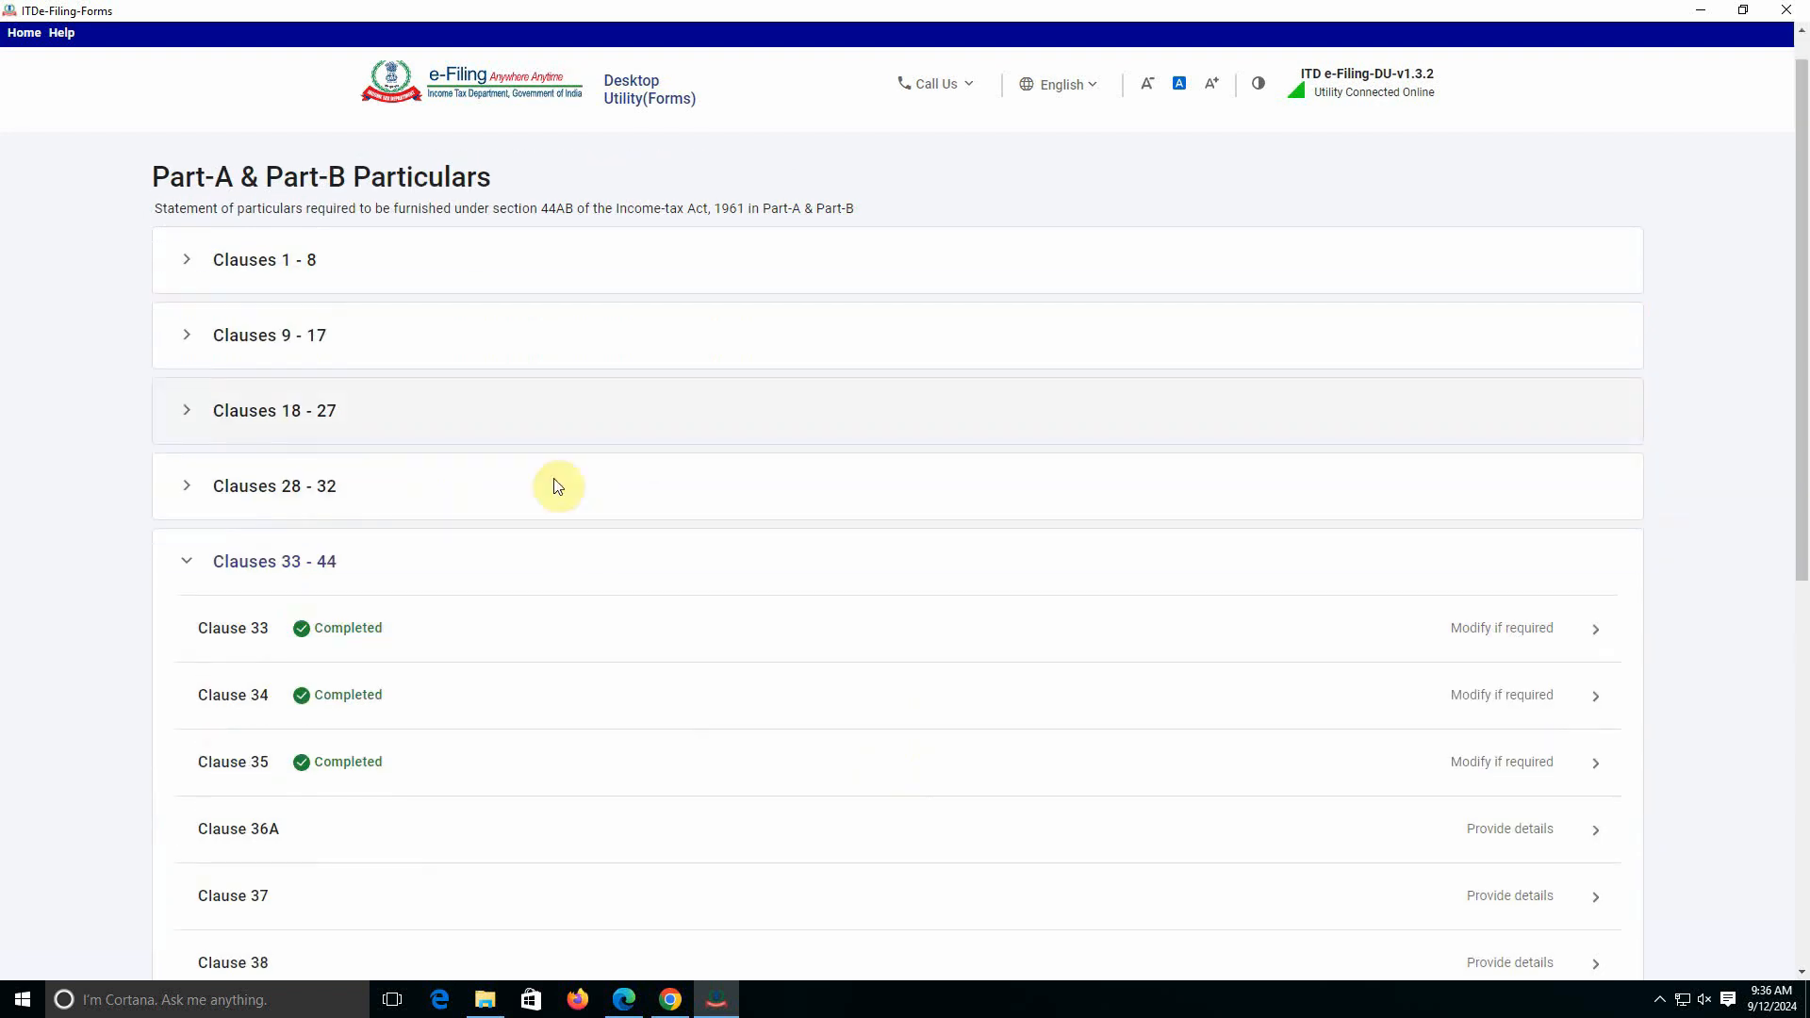
Open and save Clause 36A on dividend under section 2(22)(e), and likewise Clause 37 on cost audit.
scroll(557, 485, "down", 3)
left_click(1478, 600)
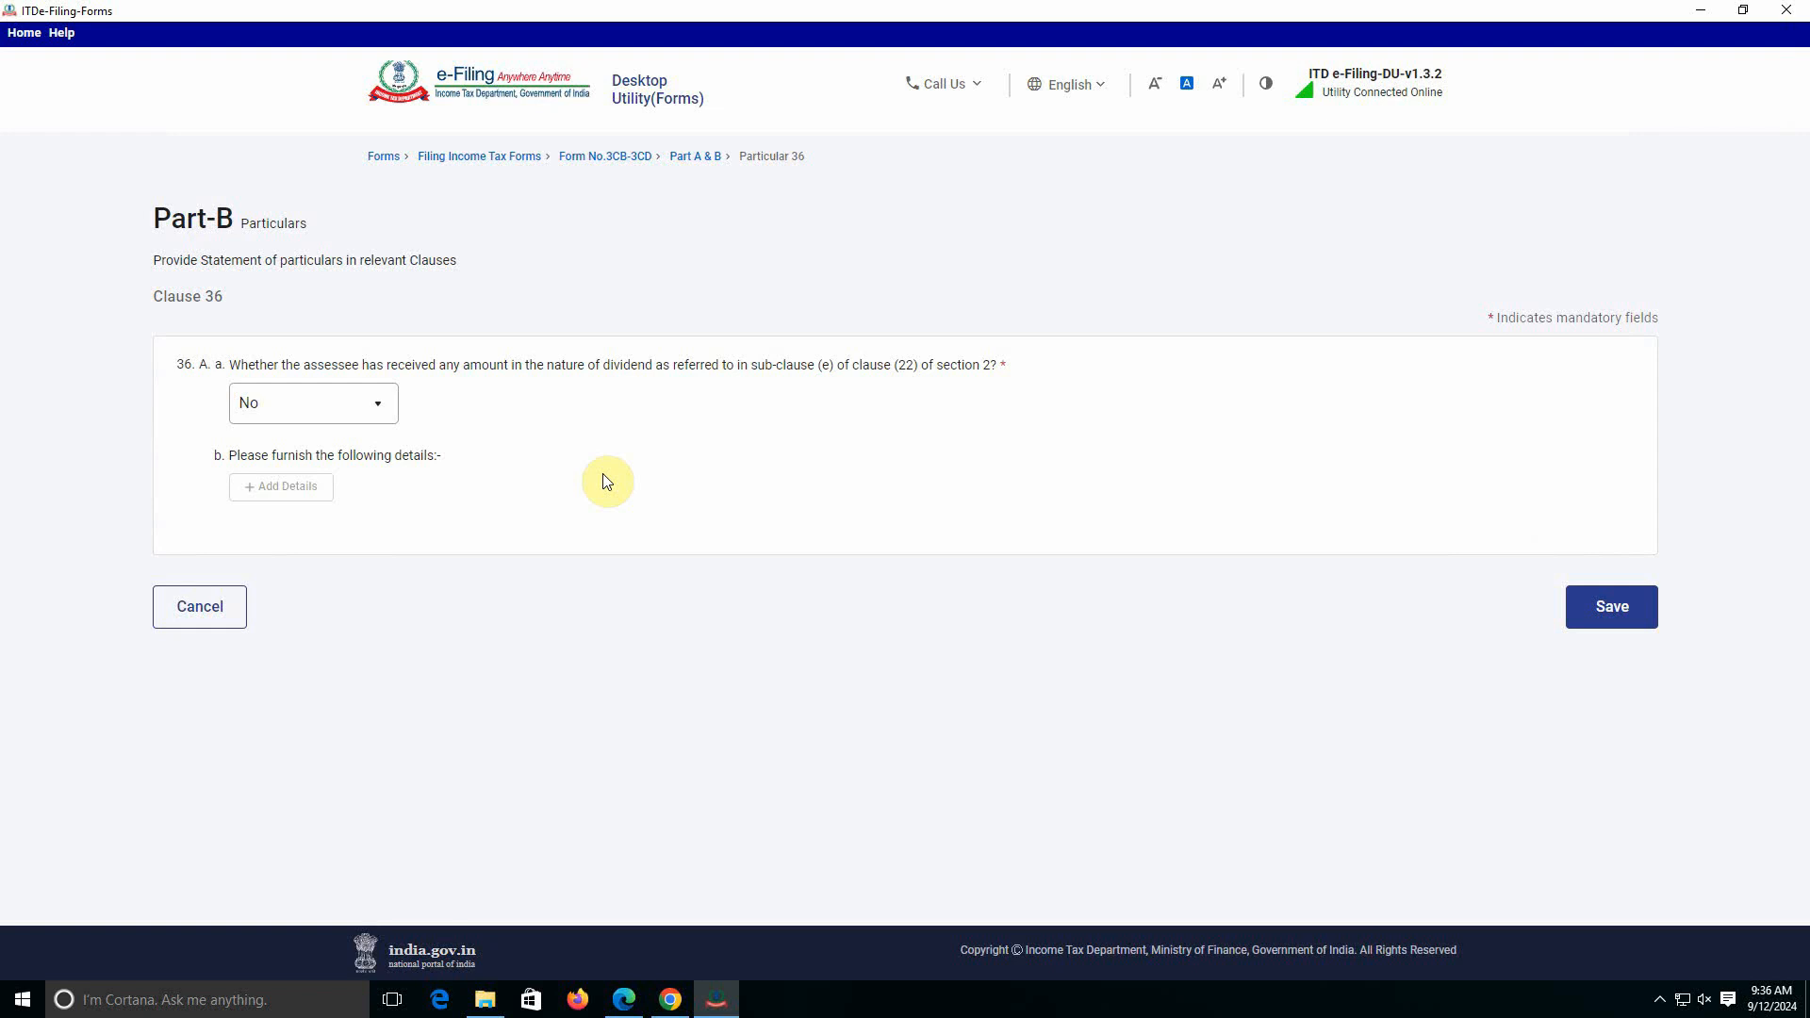
left_click(1608, 622)
scroll(641, 586, "down", 1)
scroll(641, 586, "down", 3)
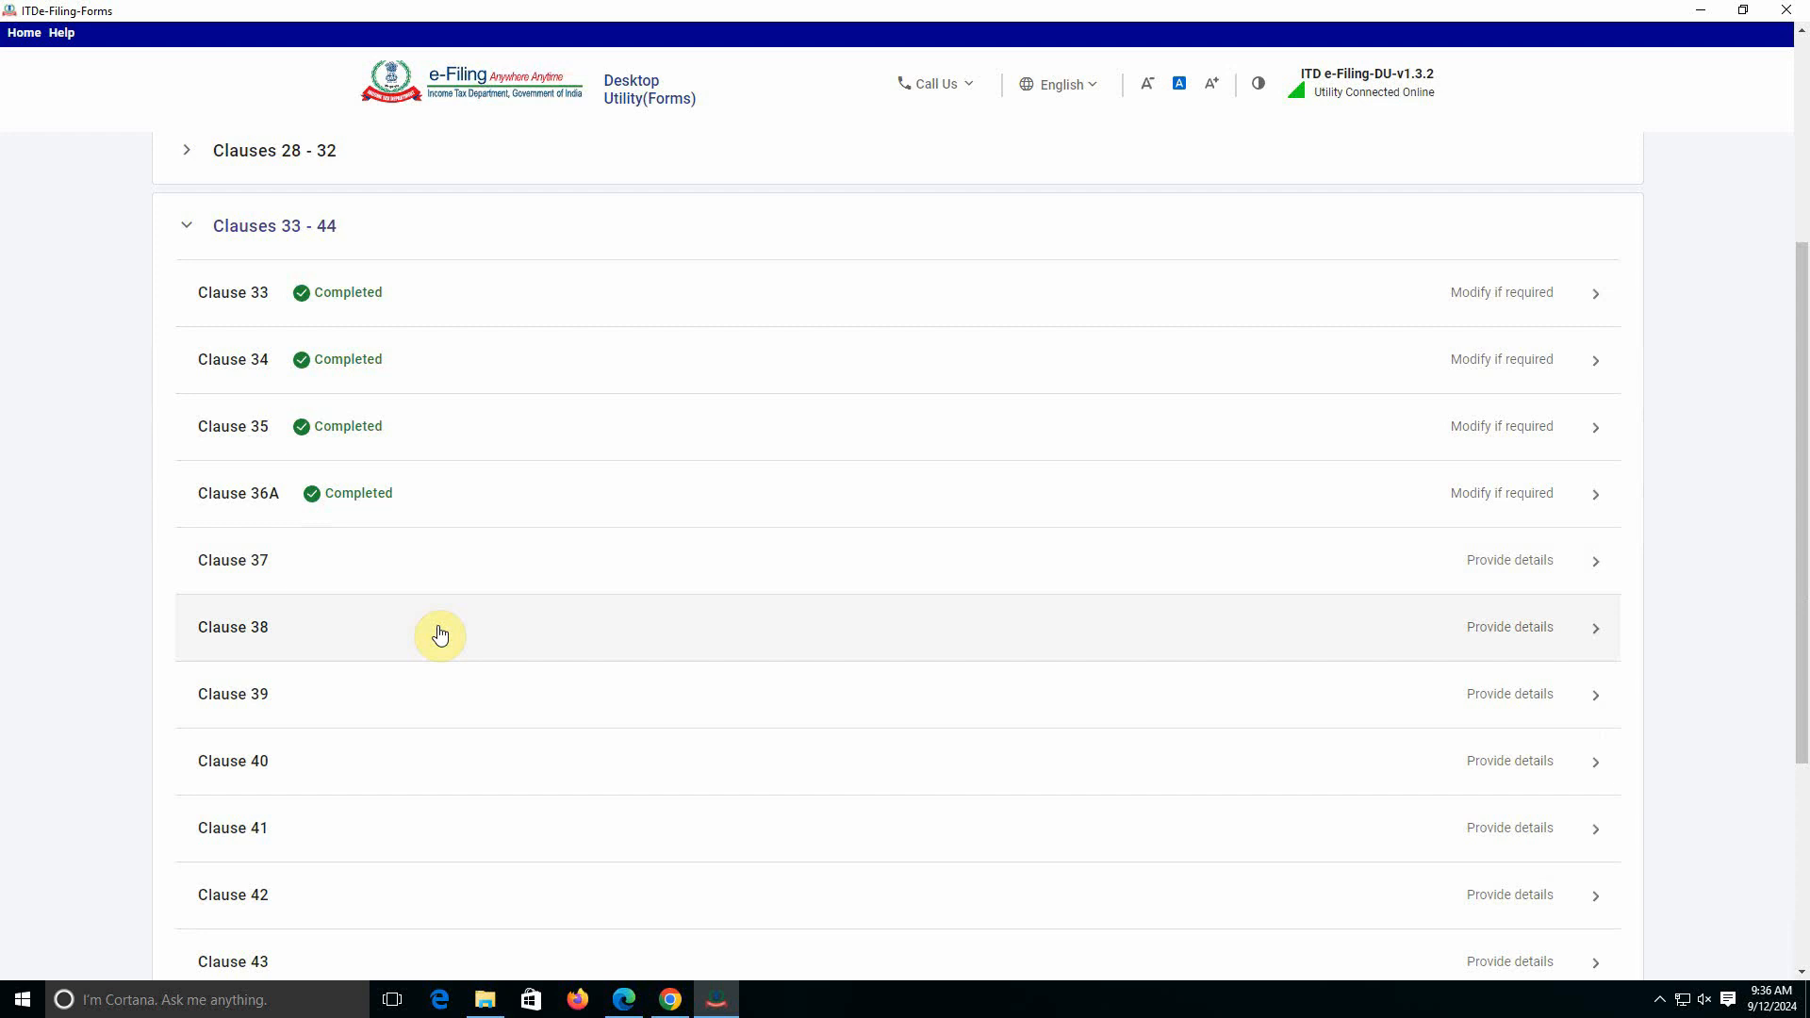
left_click(1361, 594)
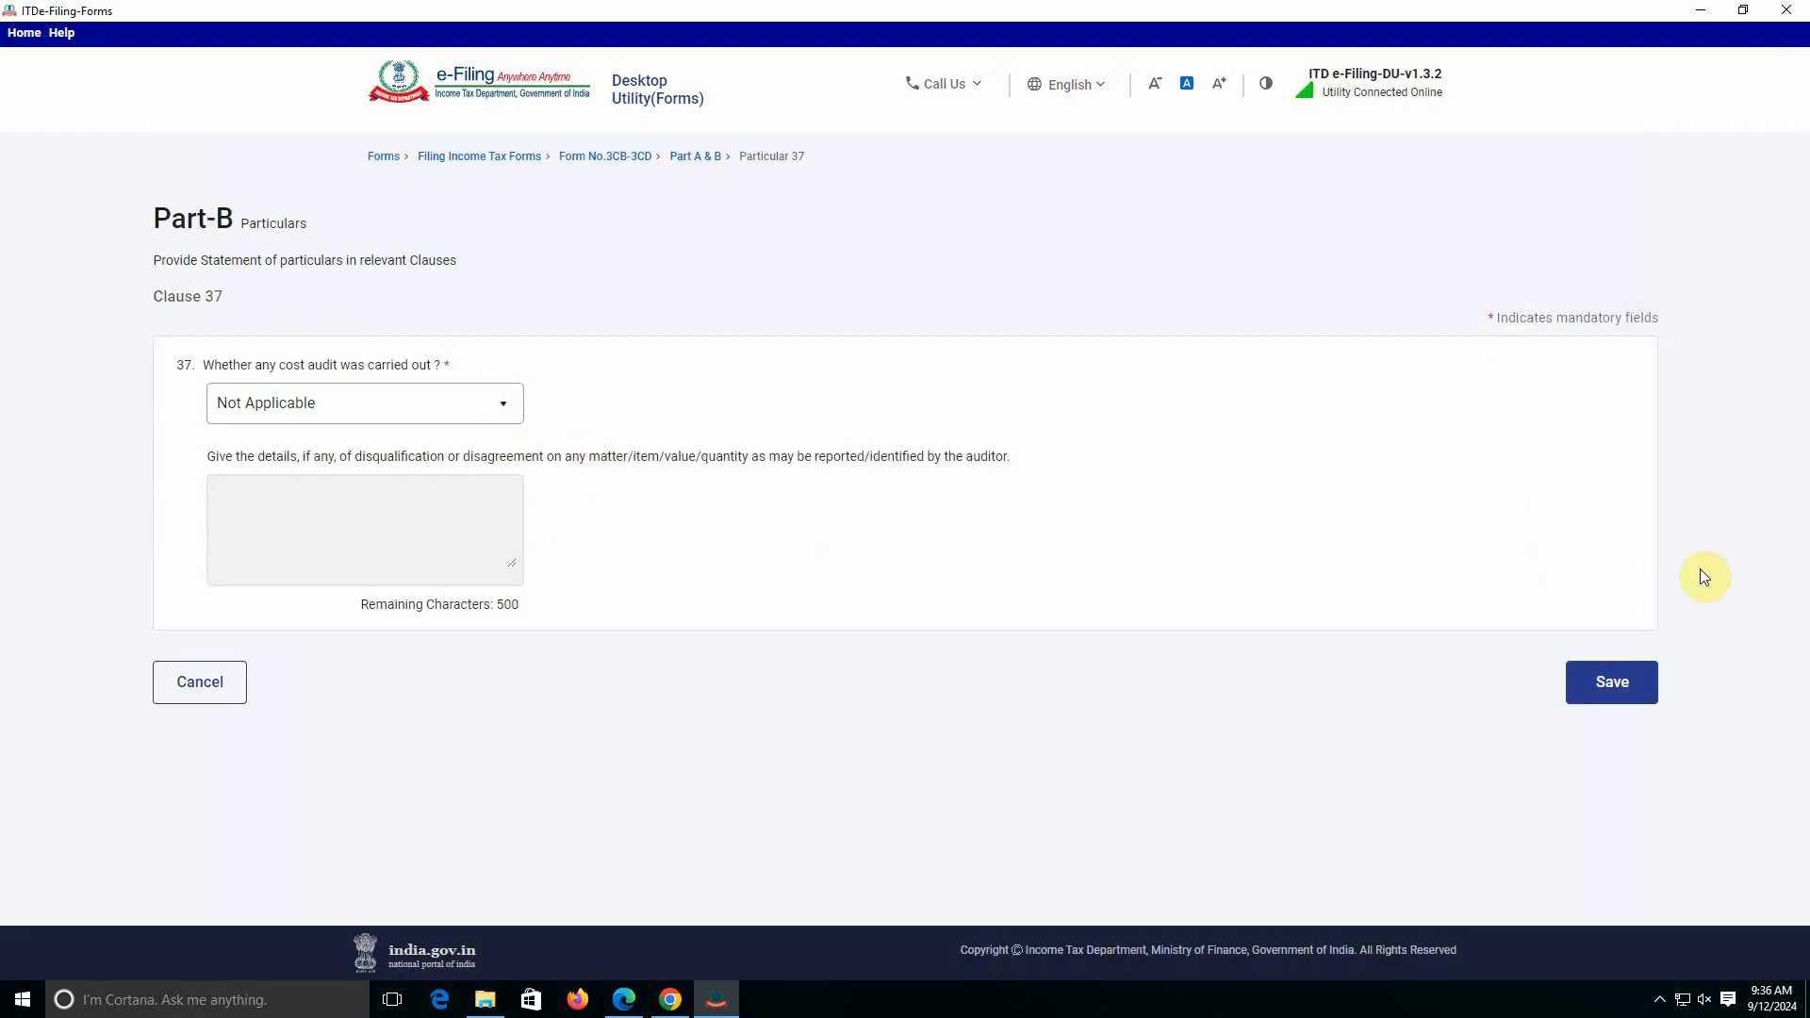
left_click(1614, 685)
Open and save Clause 38 on Central Excise Act audit, and likewise Clause 39 on audit under section 72A of the Finance Act, 1994.
scroll(521, 651, "down", 4)
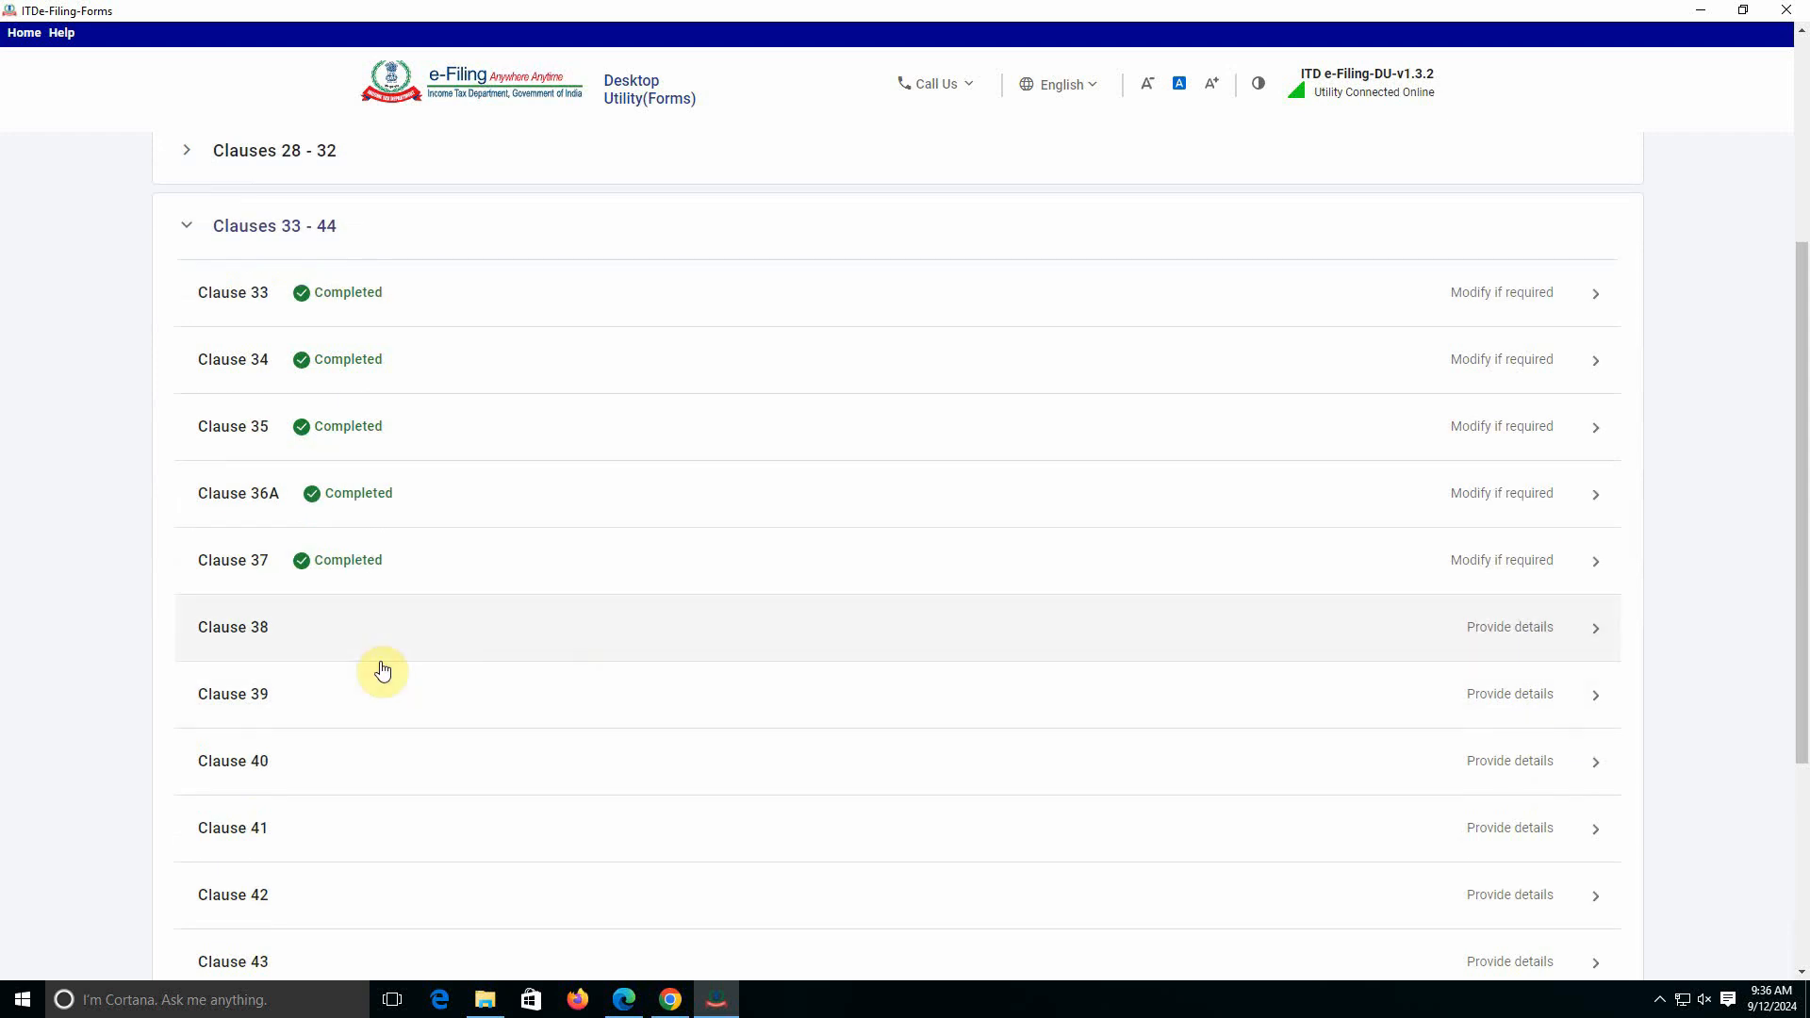
left_click(1522, 629)
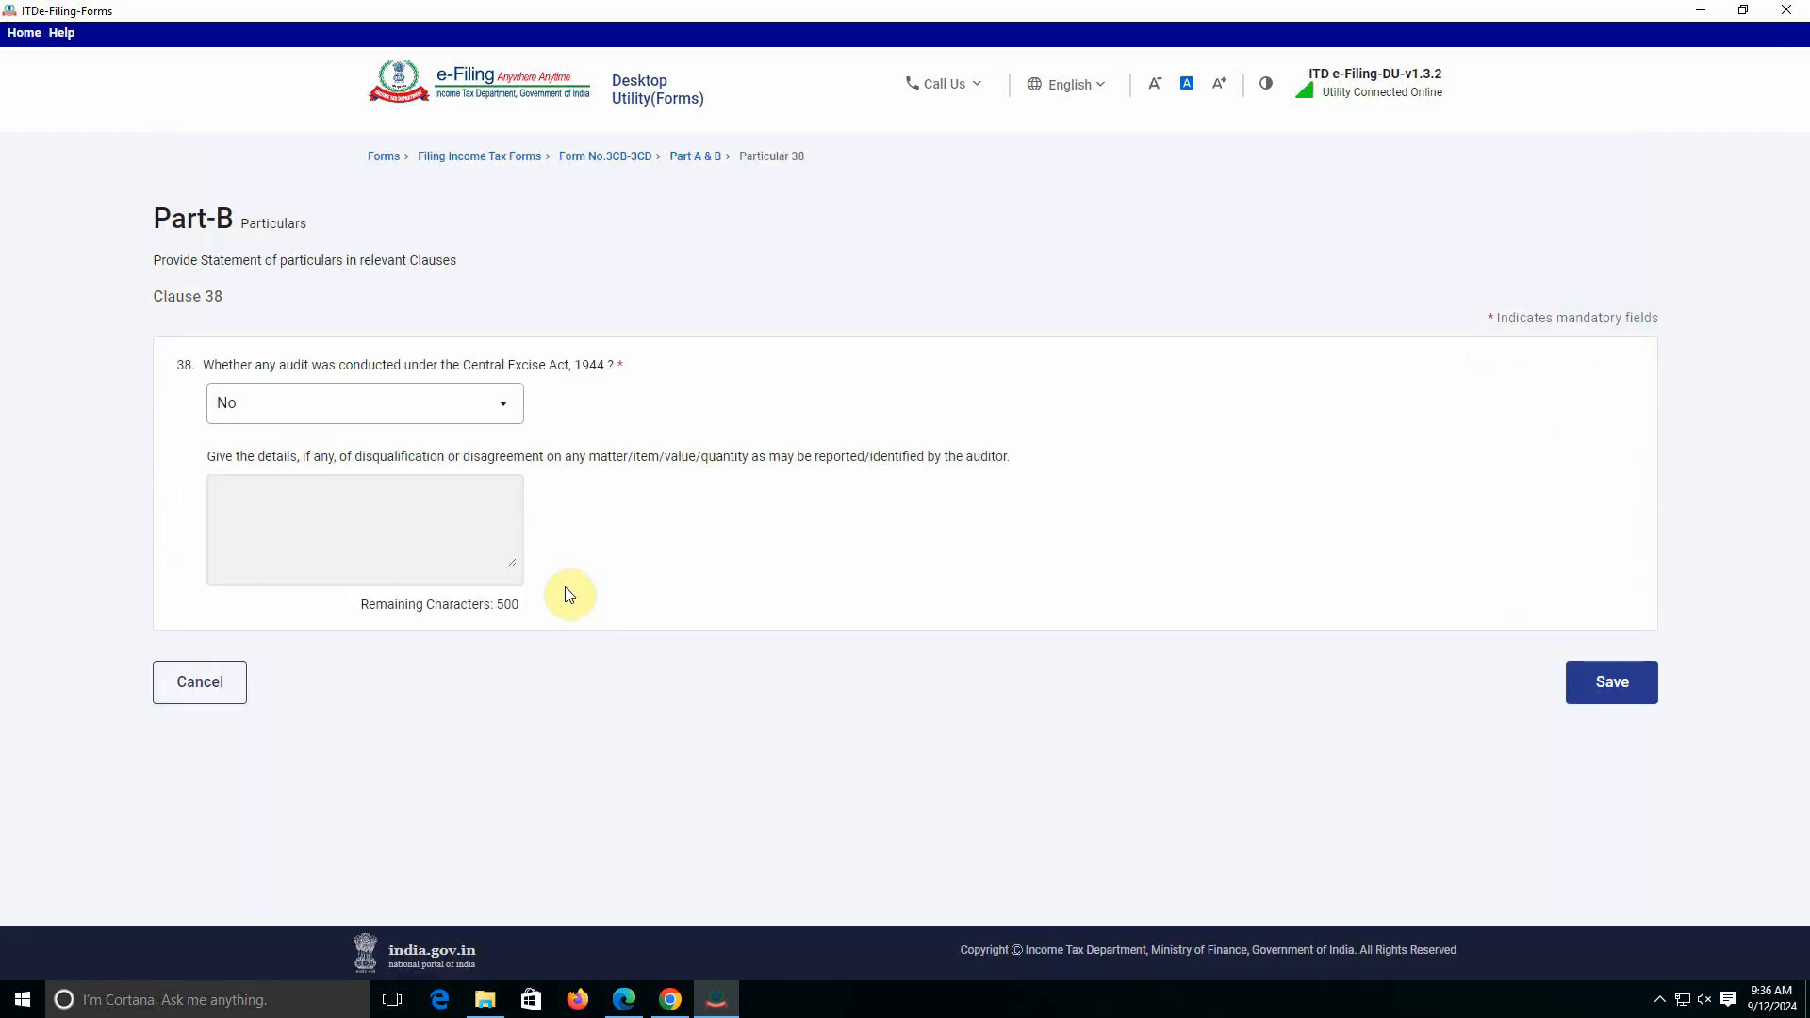
left_click(1630, 683)
scroll(566, 622, "down", 5)
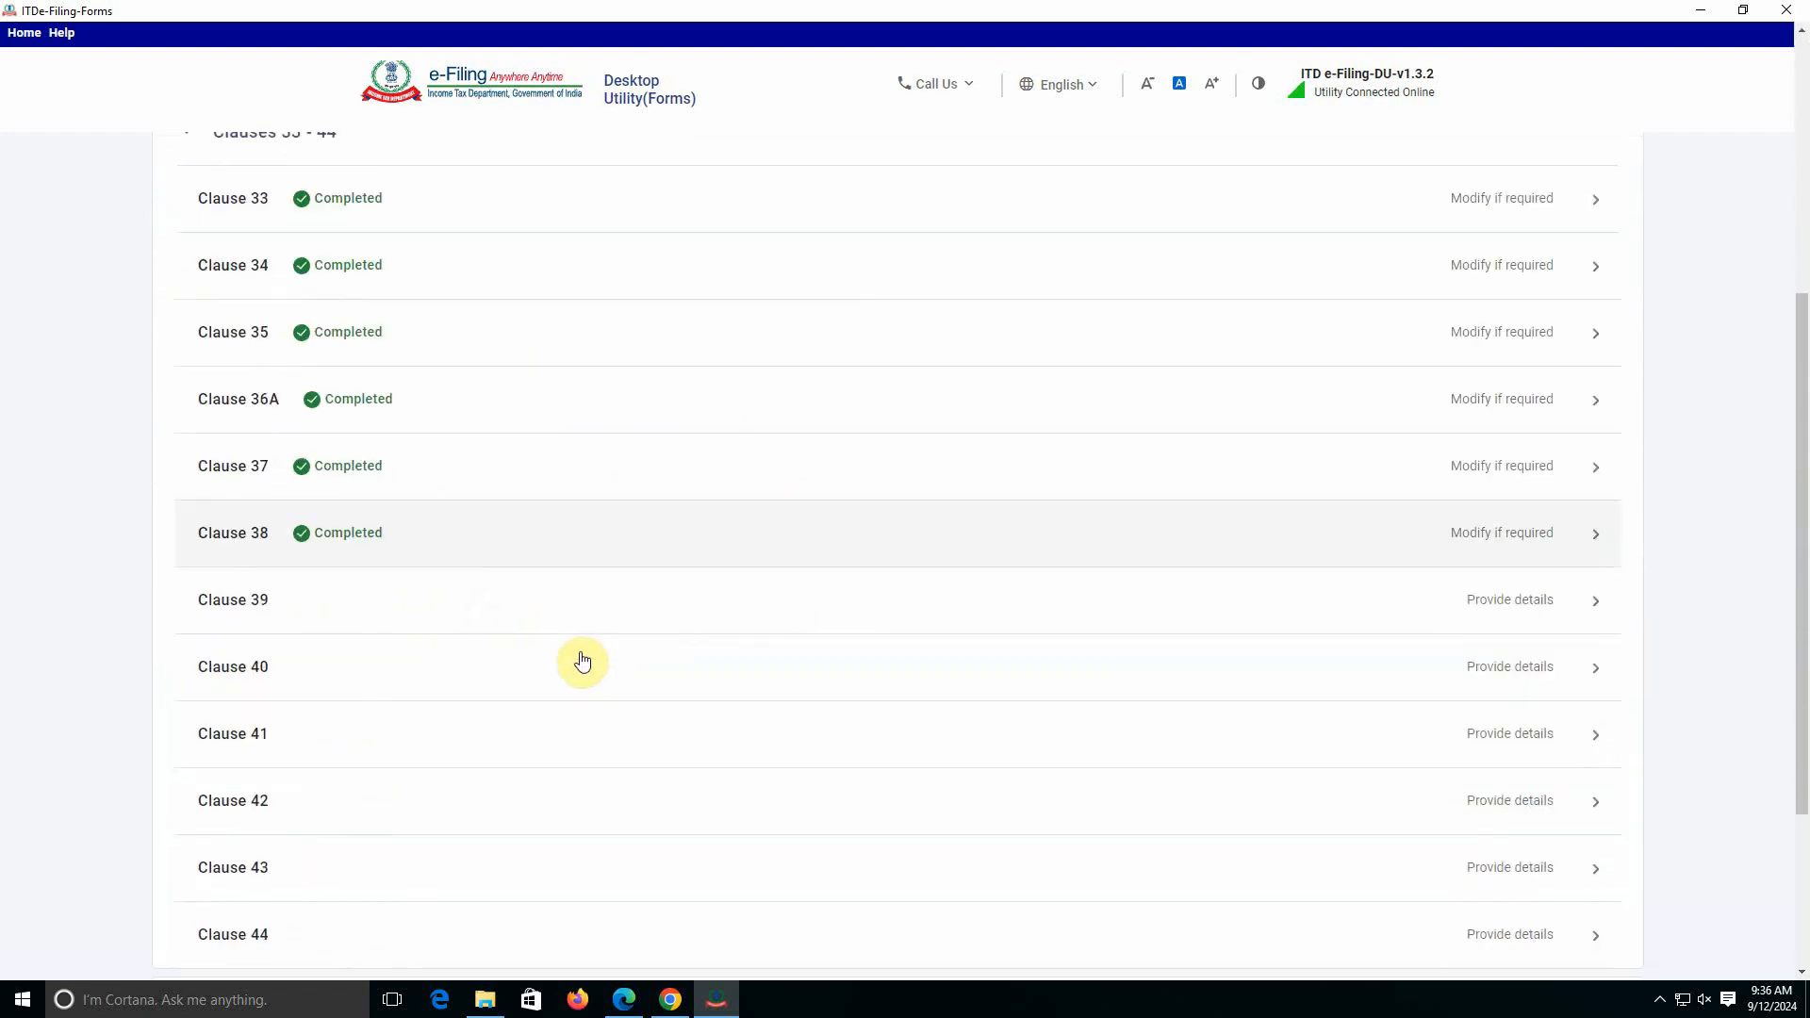
left_click(488, 605)
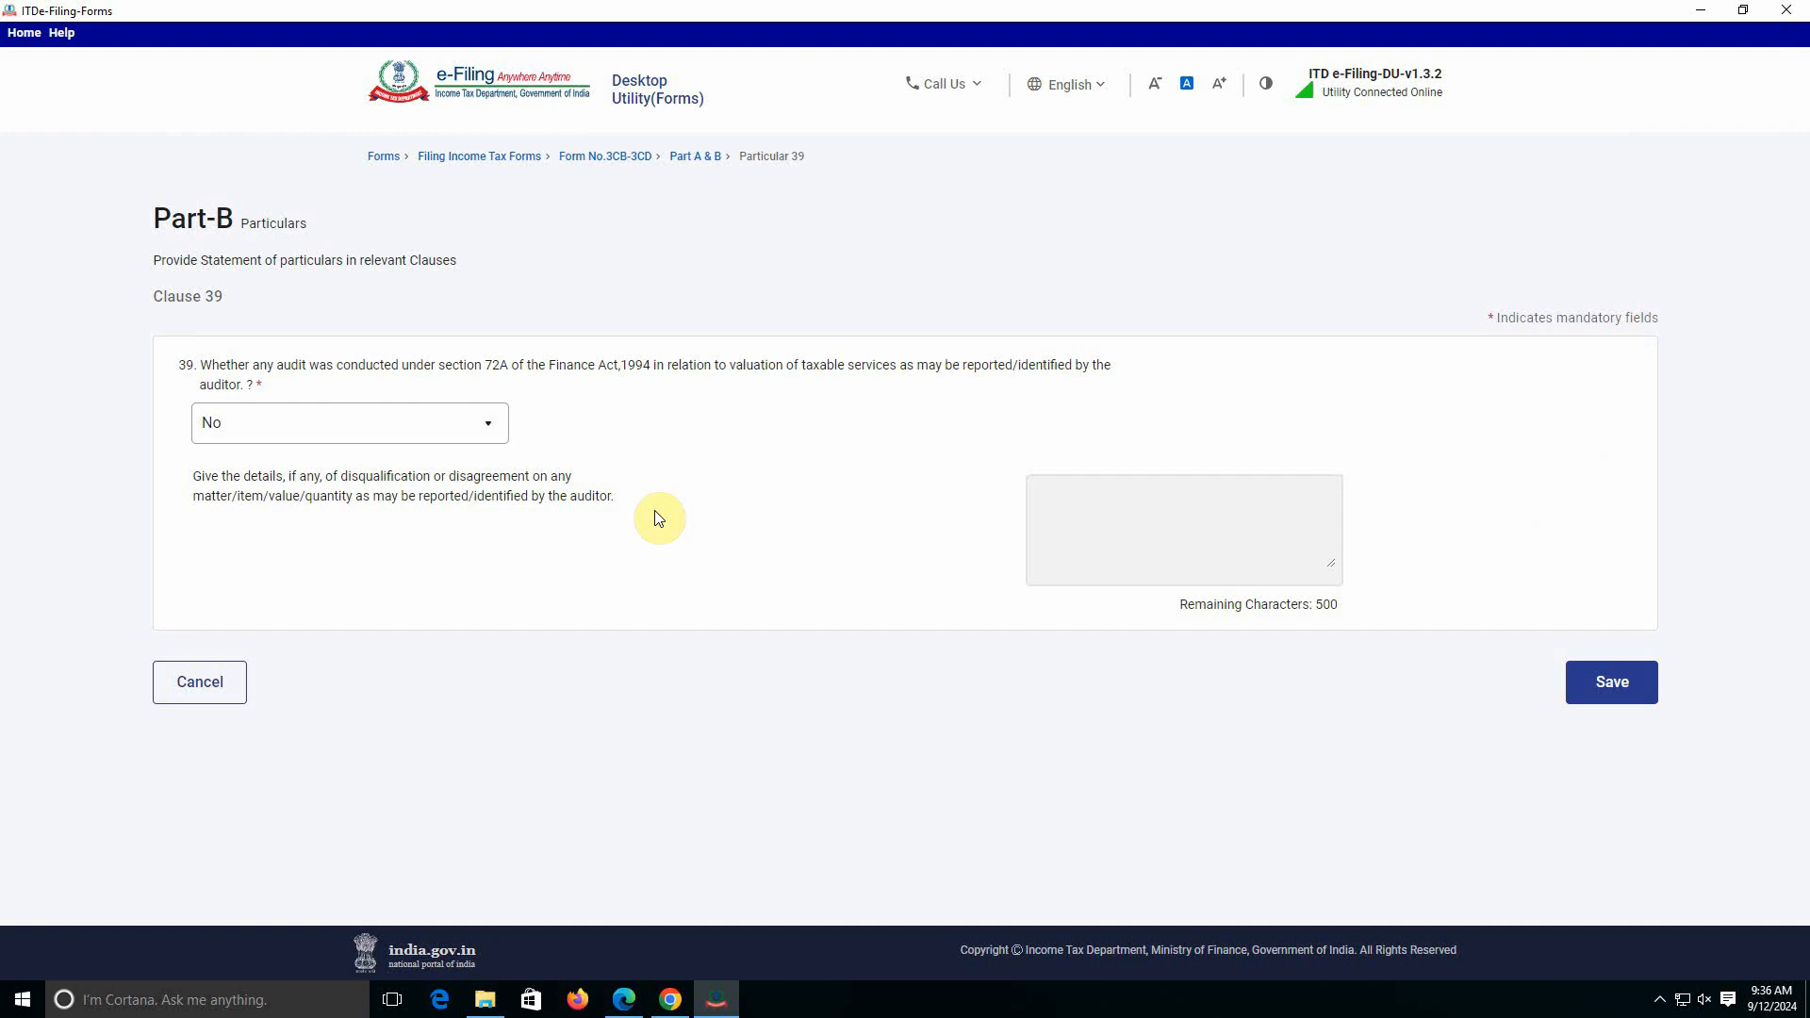
left_click(1614, 681)
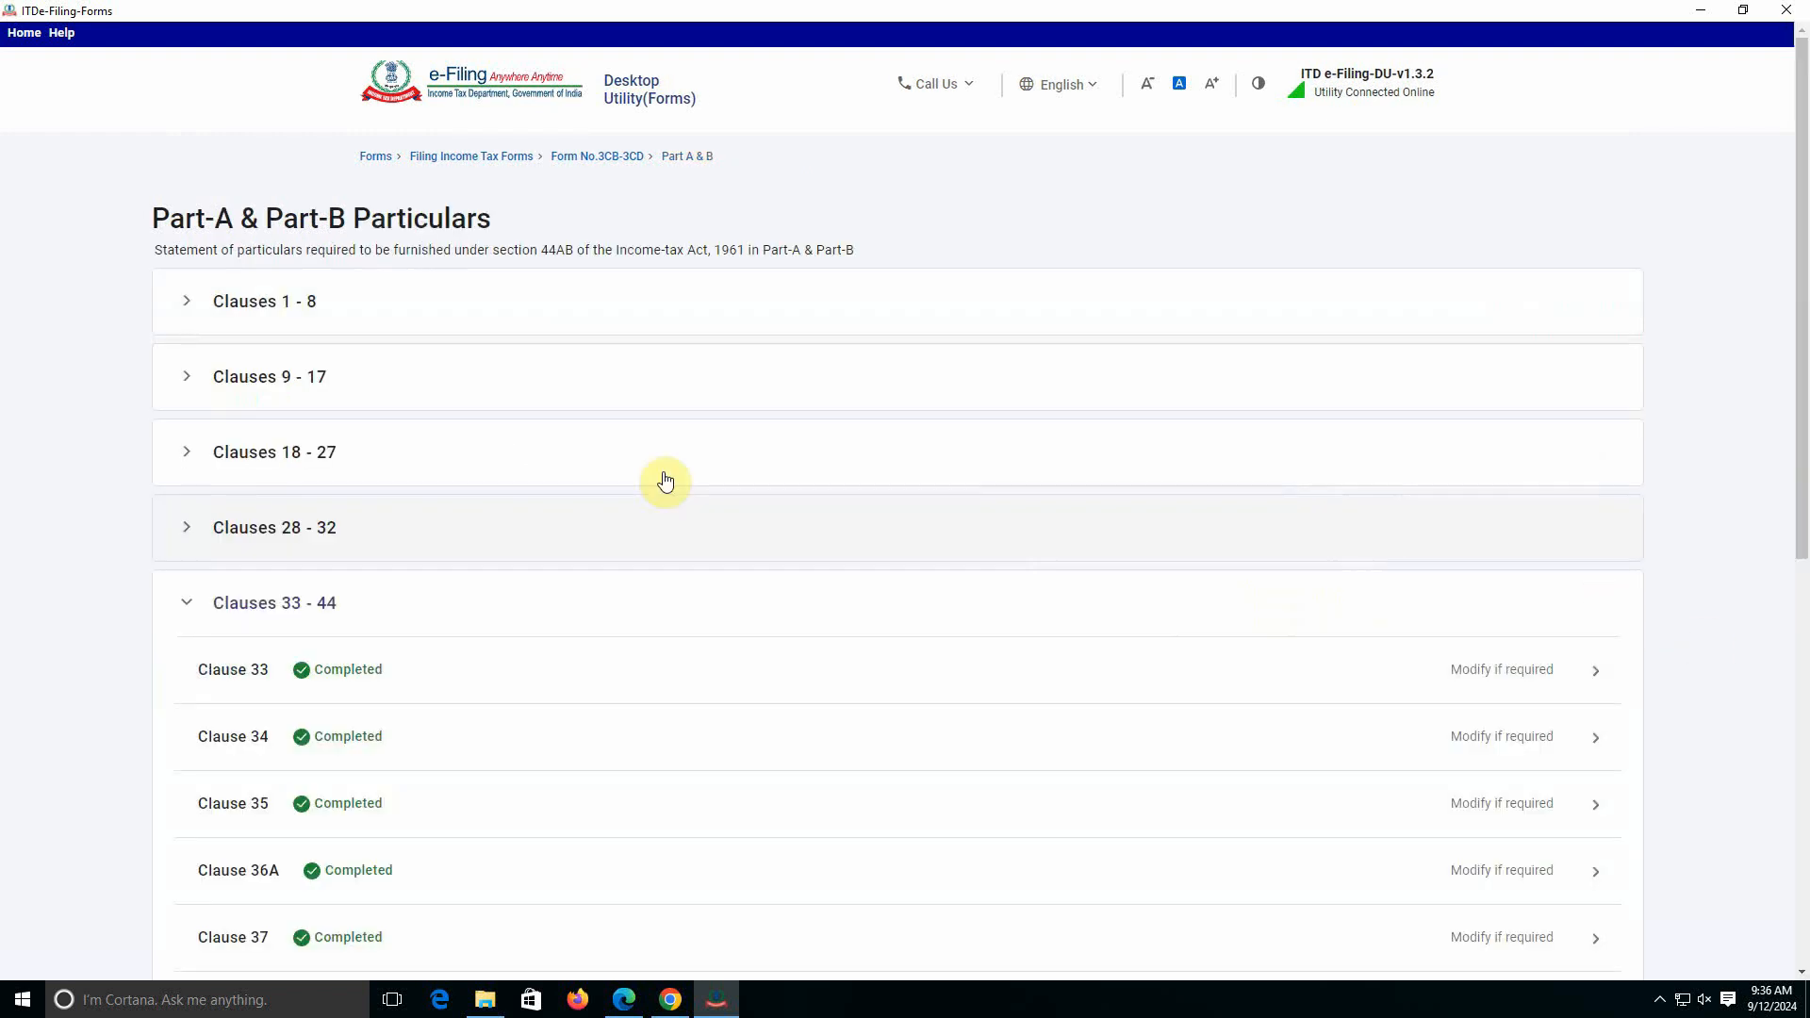
Open Clause 40, review the turnover, gross profit and net profit table for both years, and save the clause.
scroll(597, 598, "down", 5)
left_click(1117, 592)
scroll(367, 403, "up", 3)
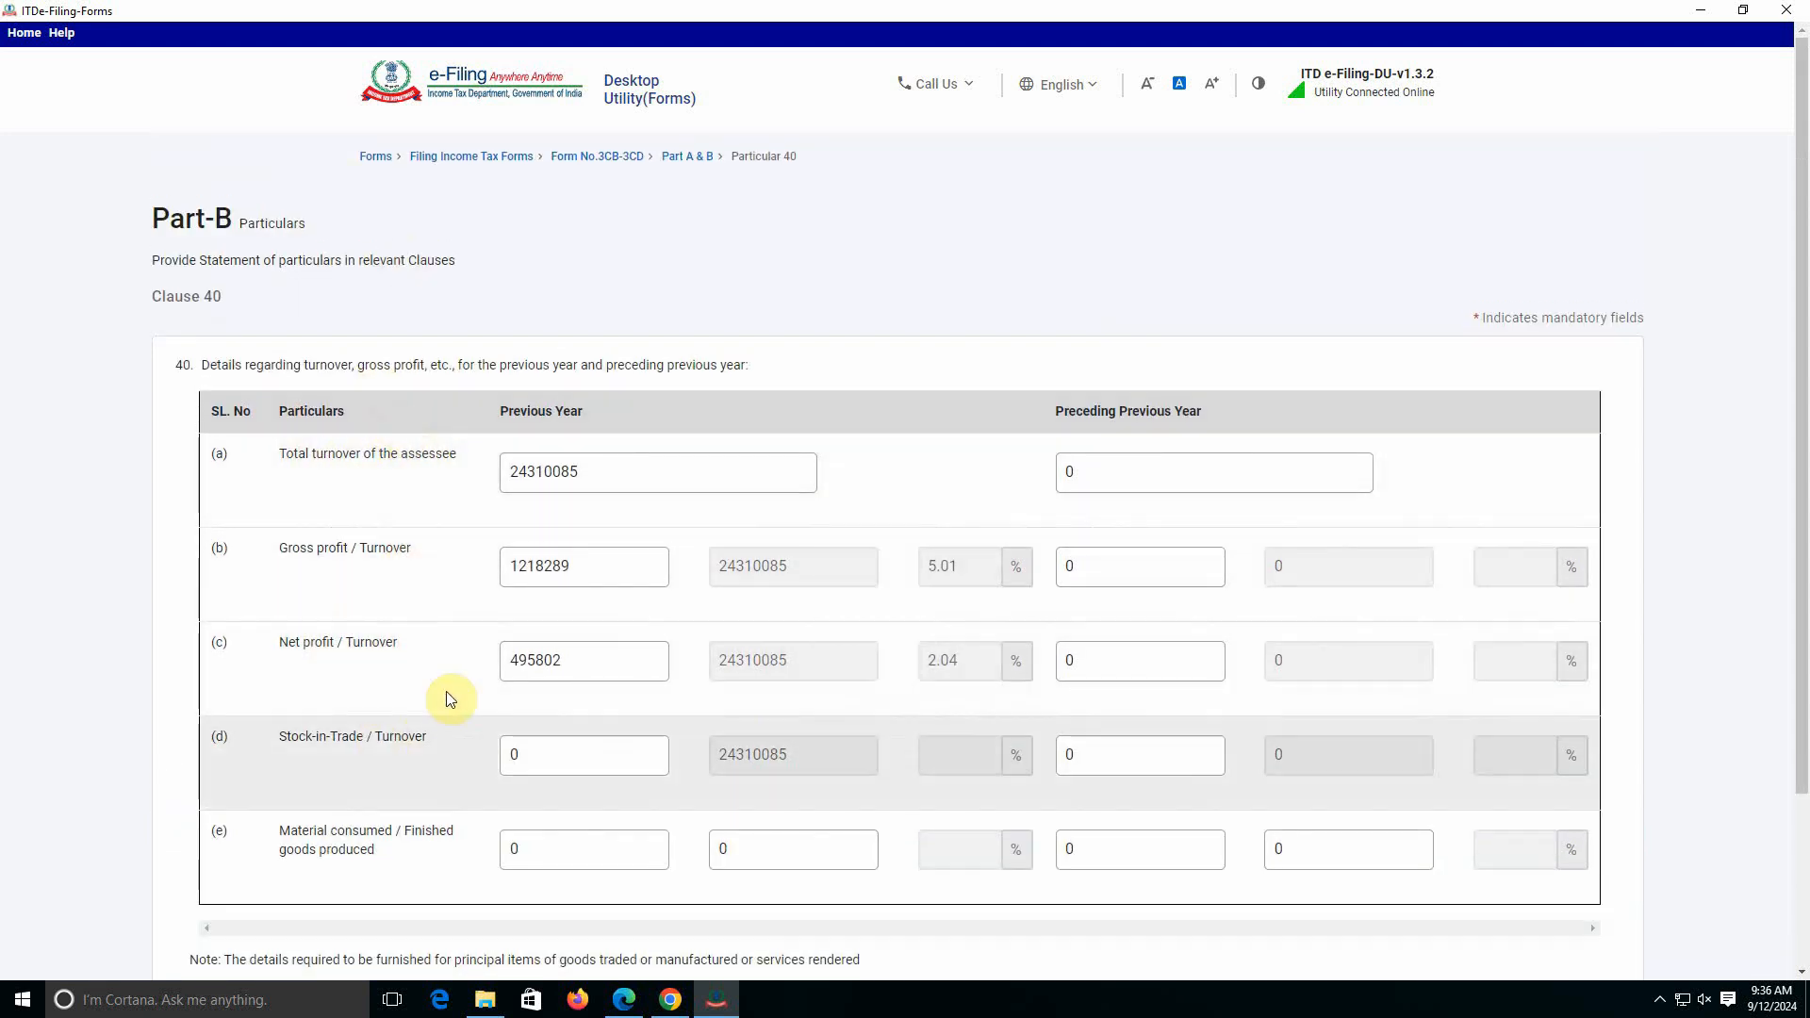
scroll(962, 755, "down", 3)
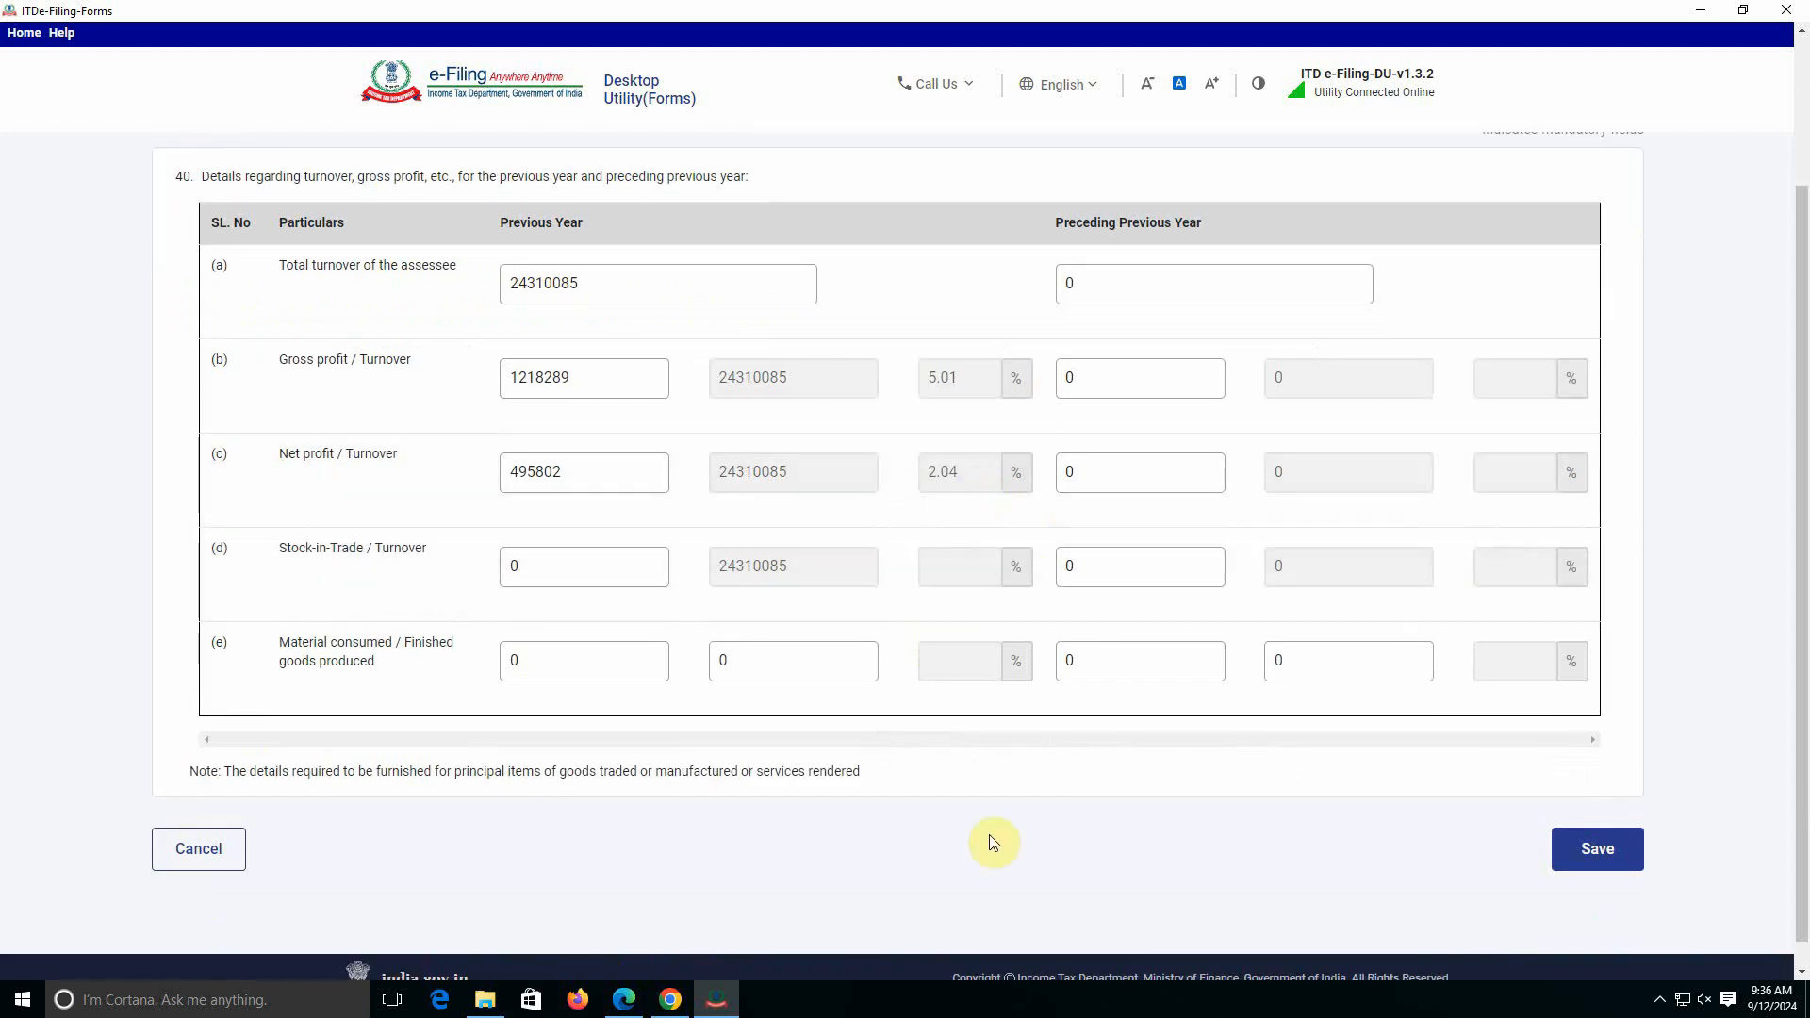
left_click(1578, 866)
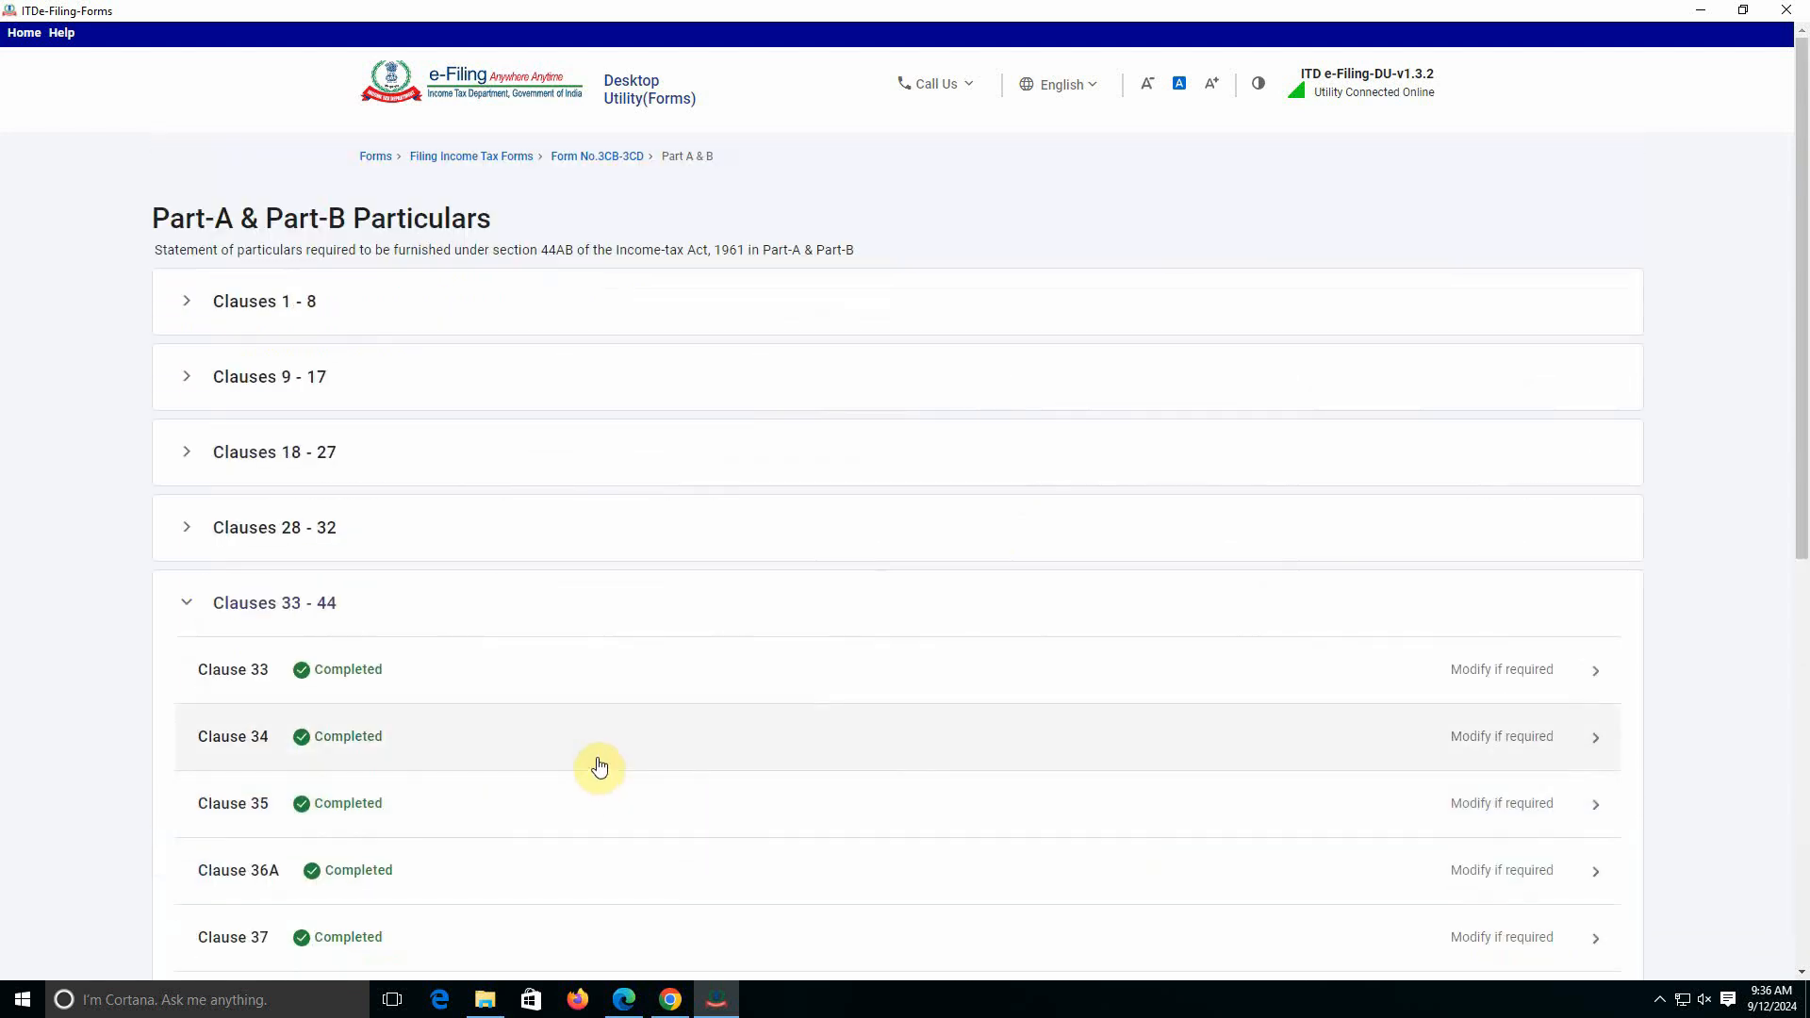
Reopen Clause 40, compare its turnover and profit figures with the Profit and loss account PDF, and save the clause.
scroll(395, 813, "down", 3)
left_click(453, 858)
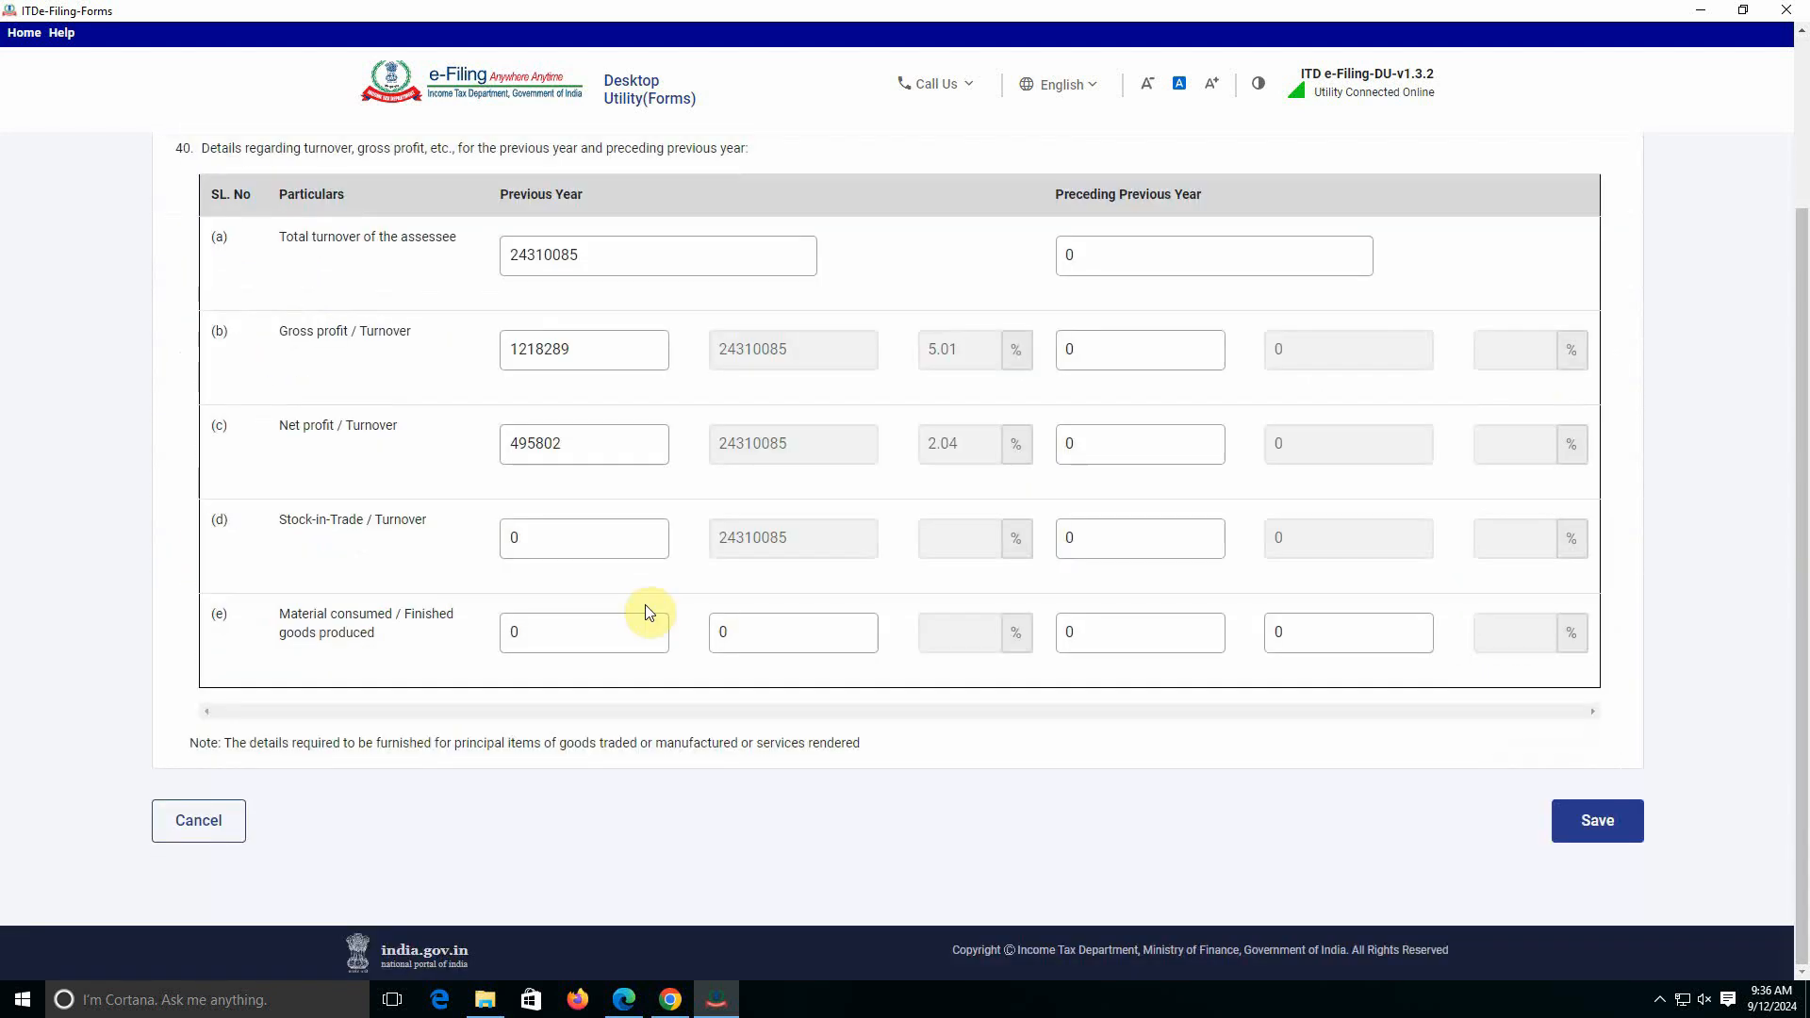
scroll(641, 613, "up", 3)
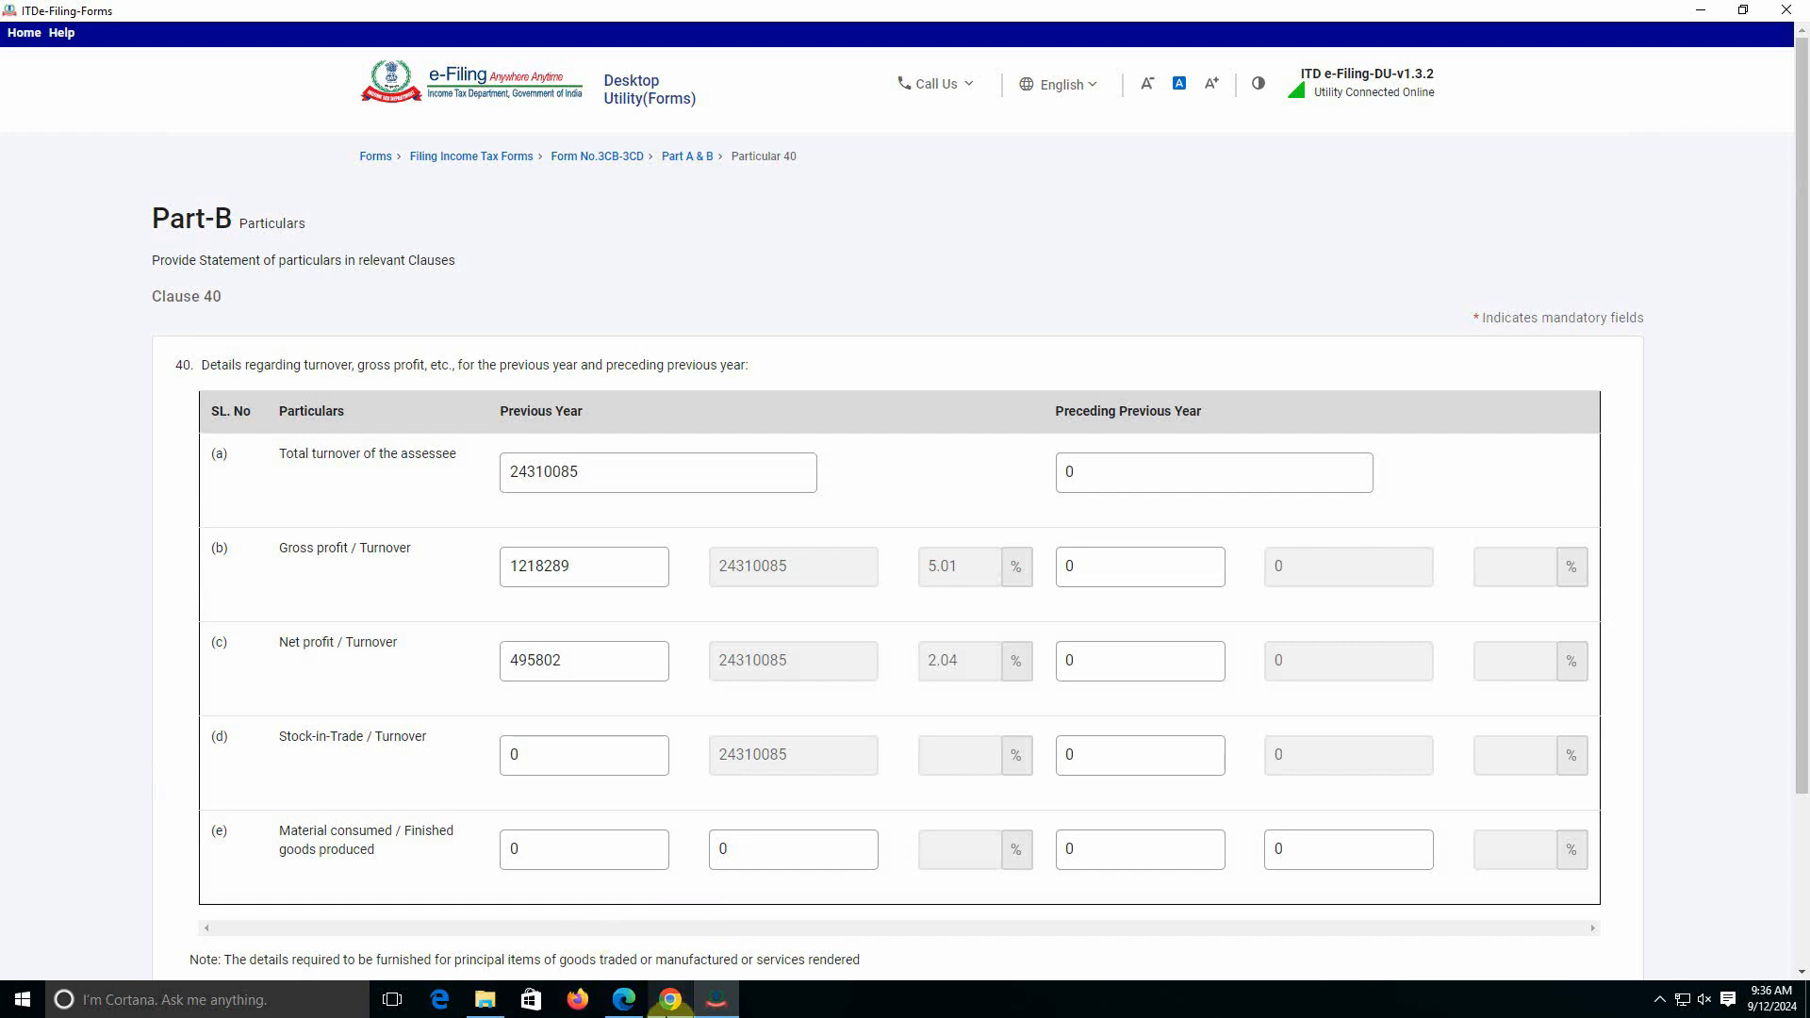
left_click(625, 1000)
left_click(426, 15)
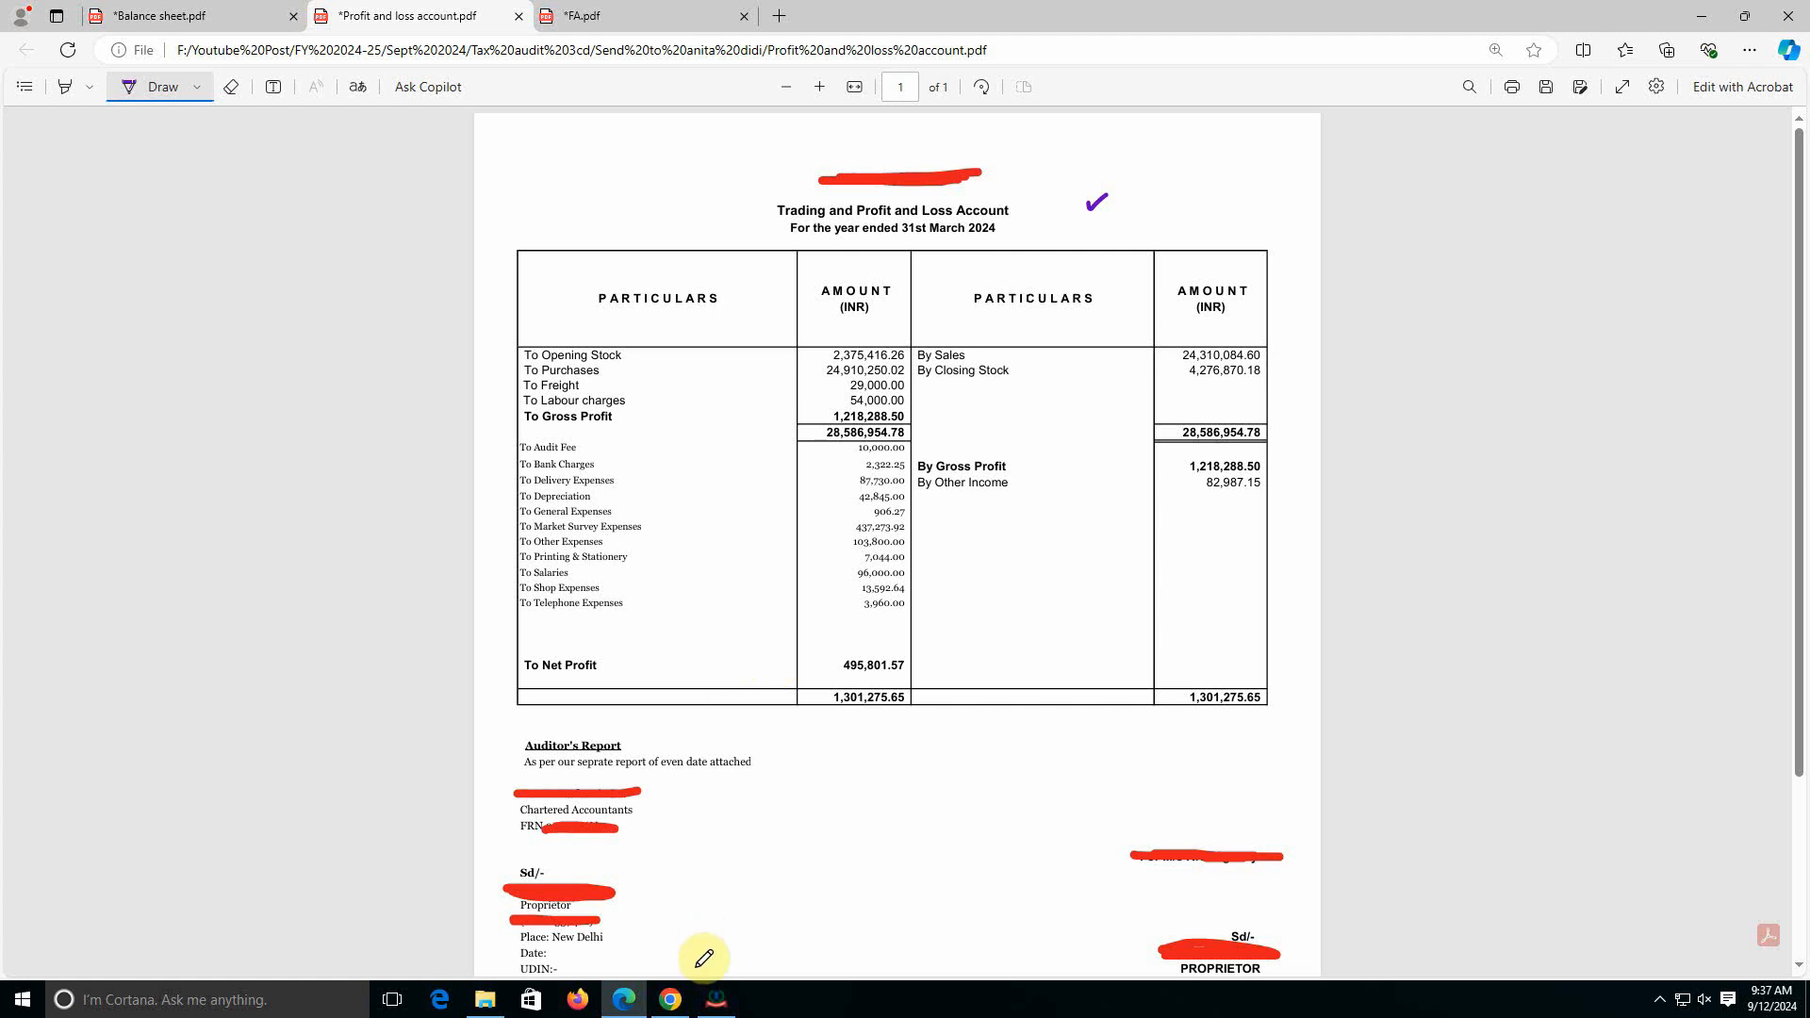
left_click(712, 1004)
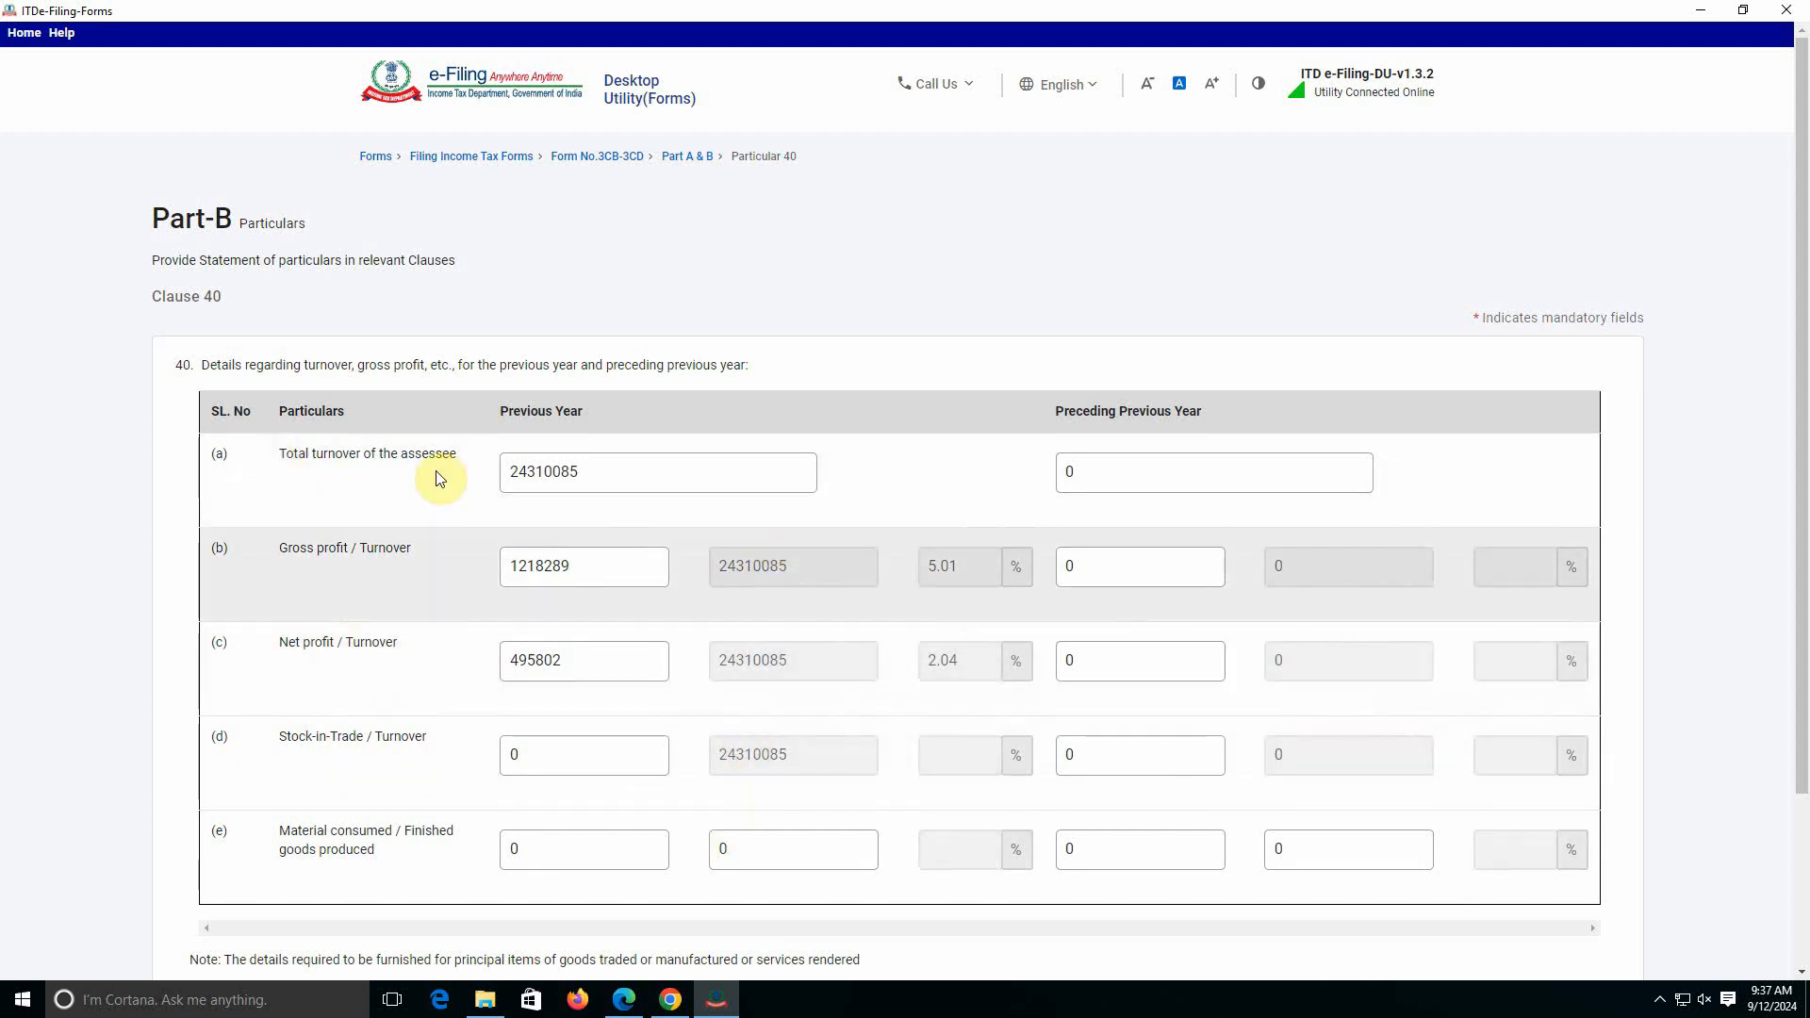
scroll(977, 614, "down", 3)
left_click(1596, 820)
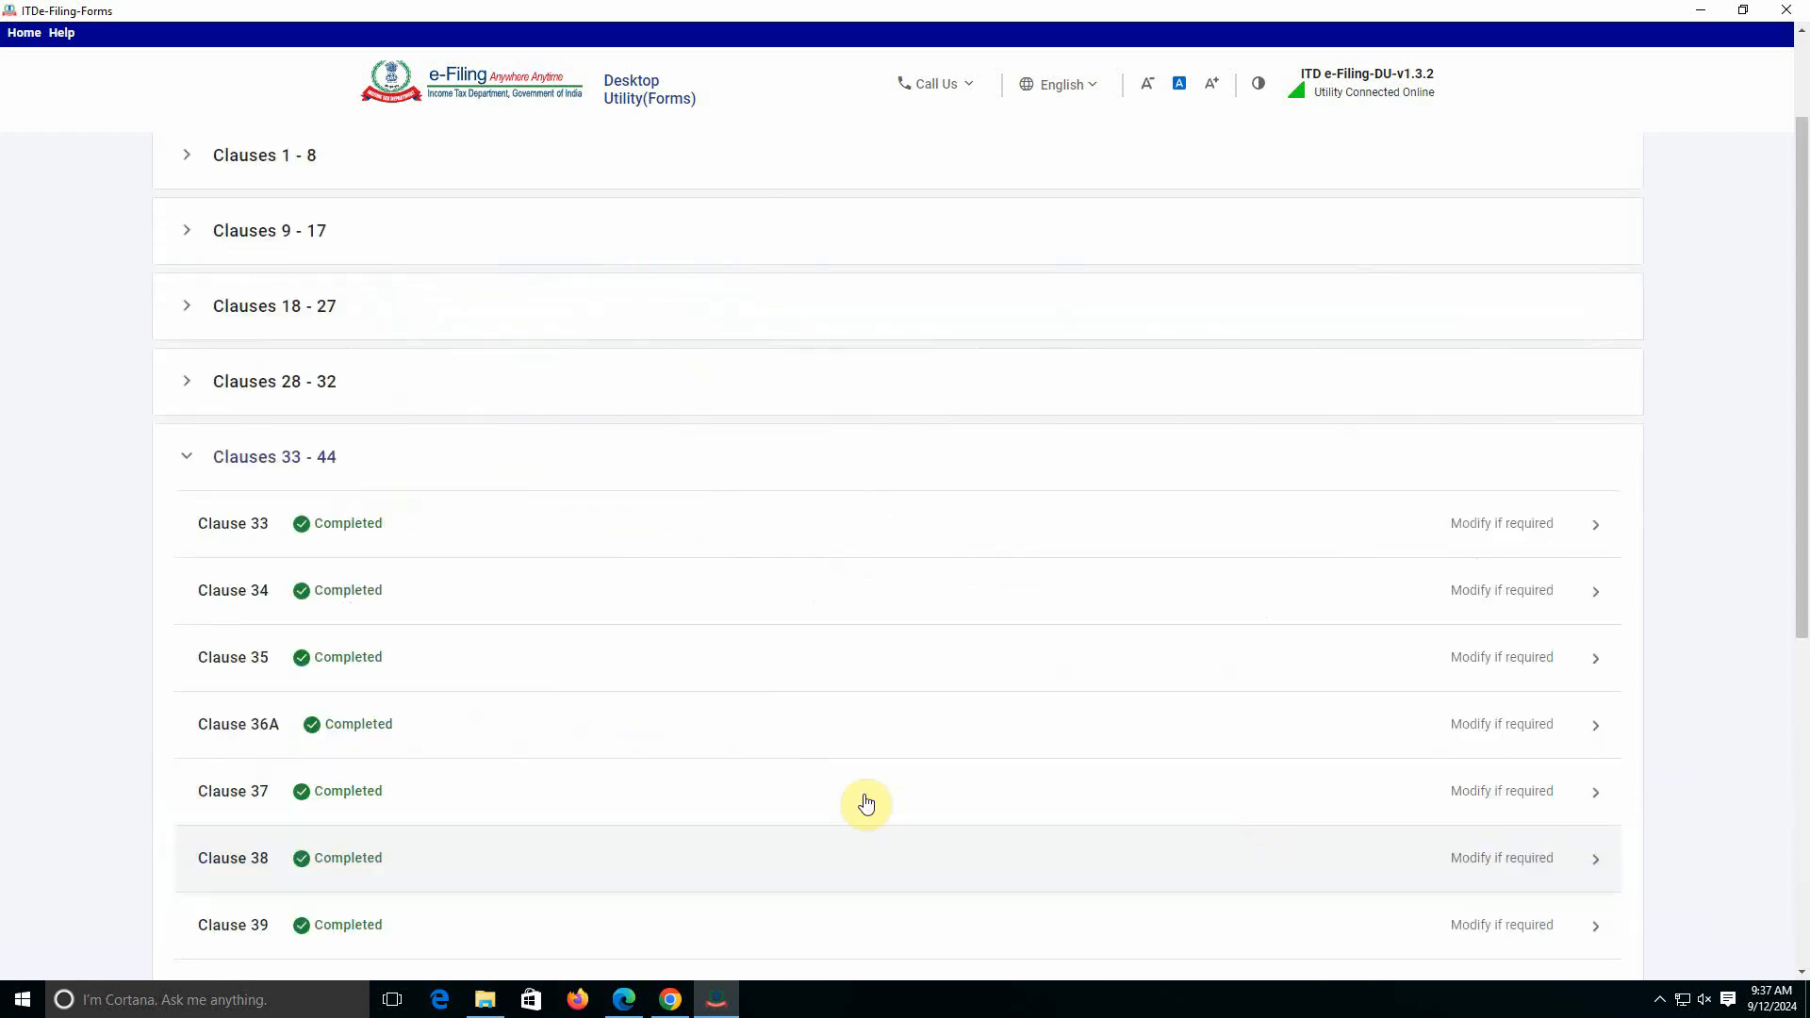
Open and save Clause 41 on demands or refunds under other tax laws, and likewise Clause 42 on Forms 61, 61A and 61B.
scroll(747, 733, "down", 5)
left_click(349, 662)
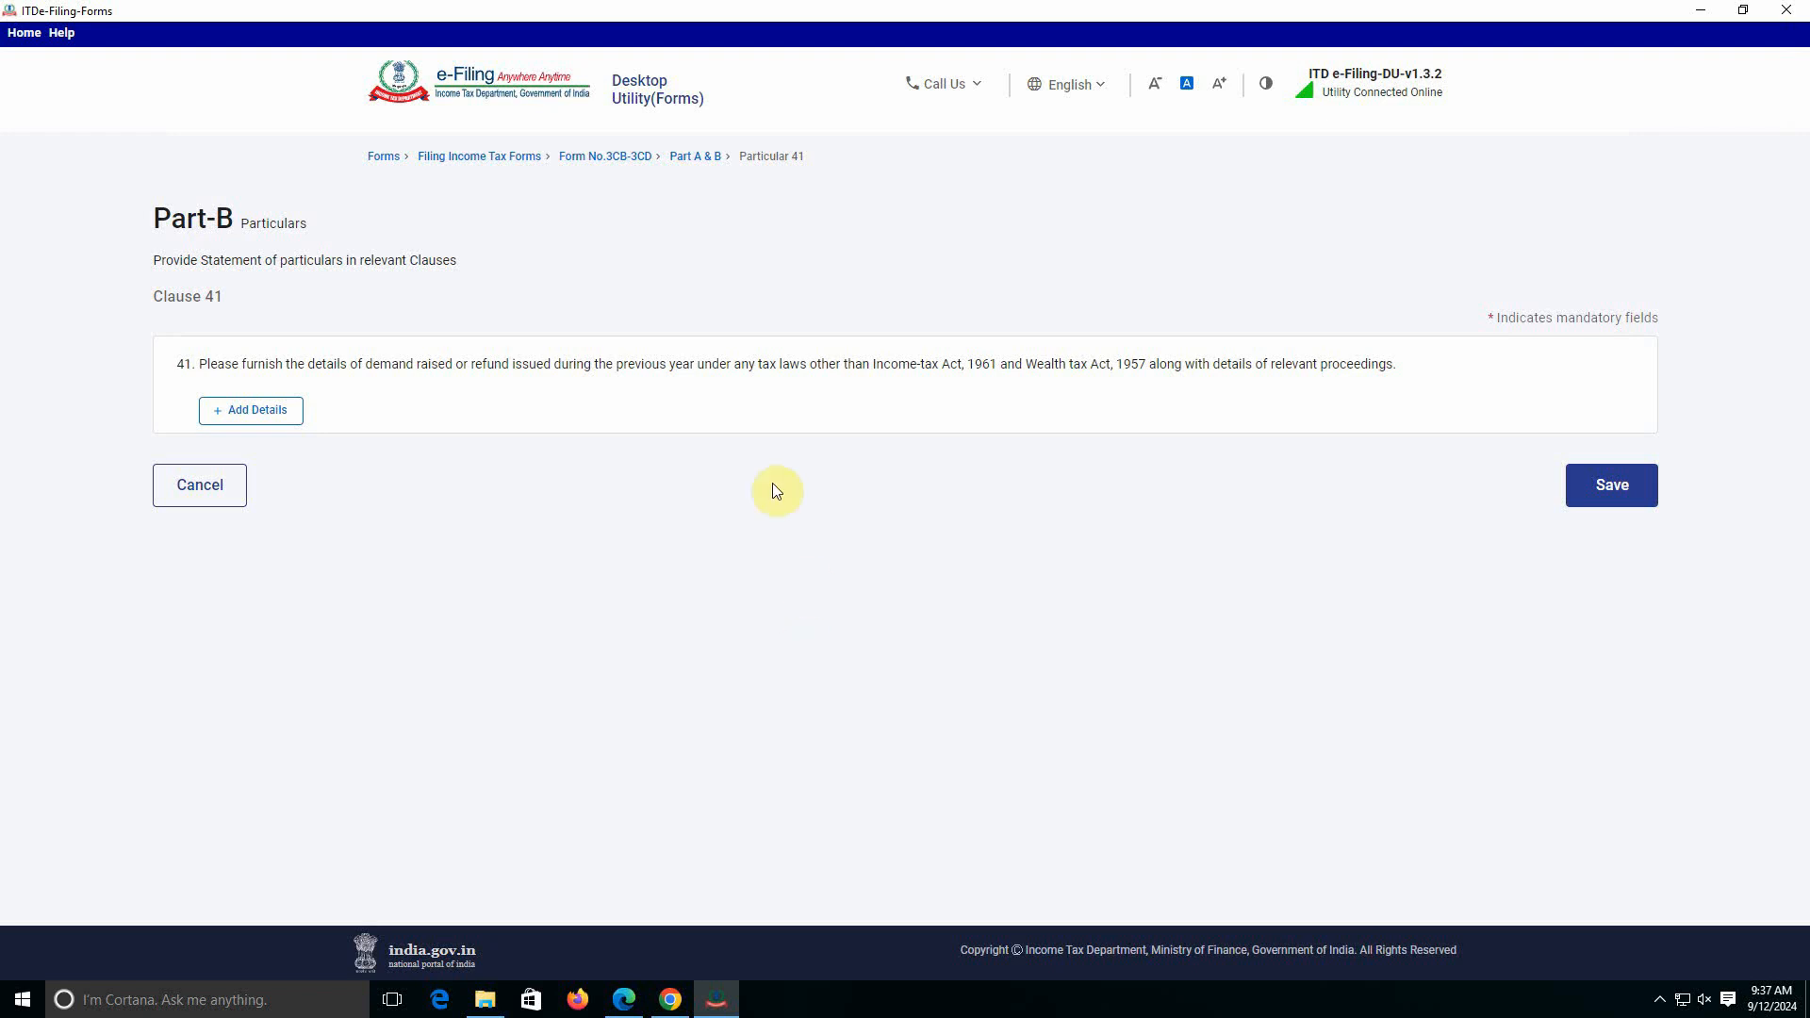
left_click(1632, 484)
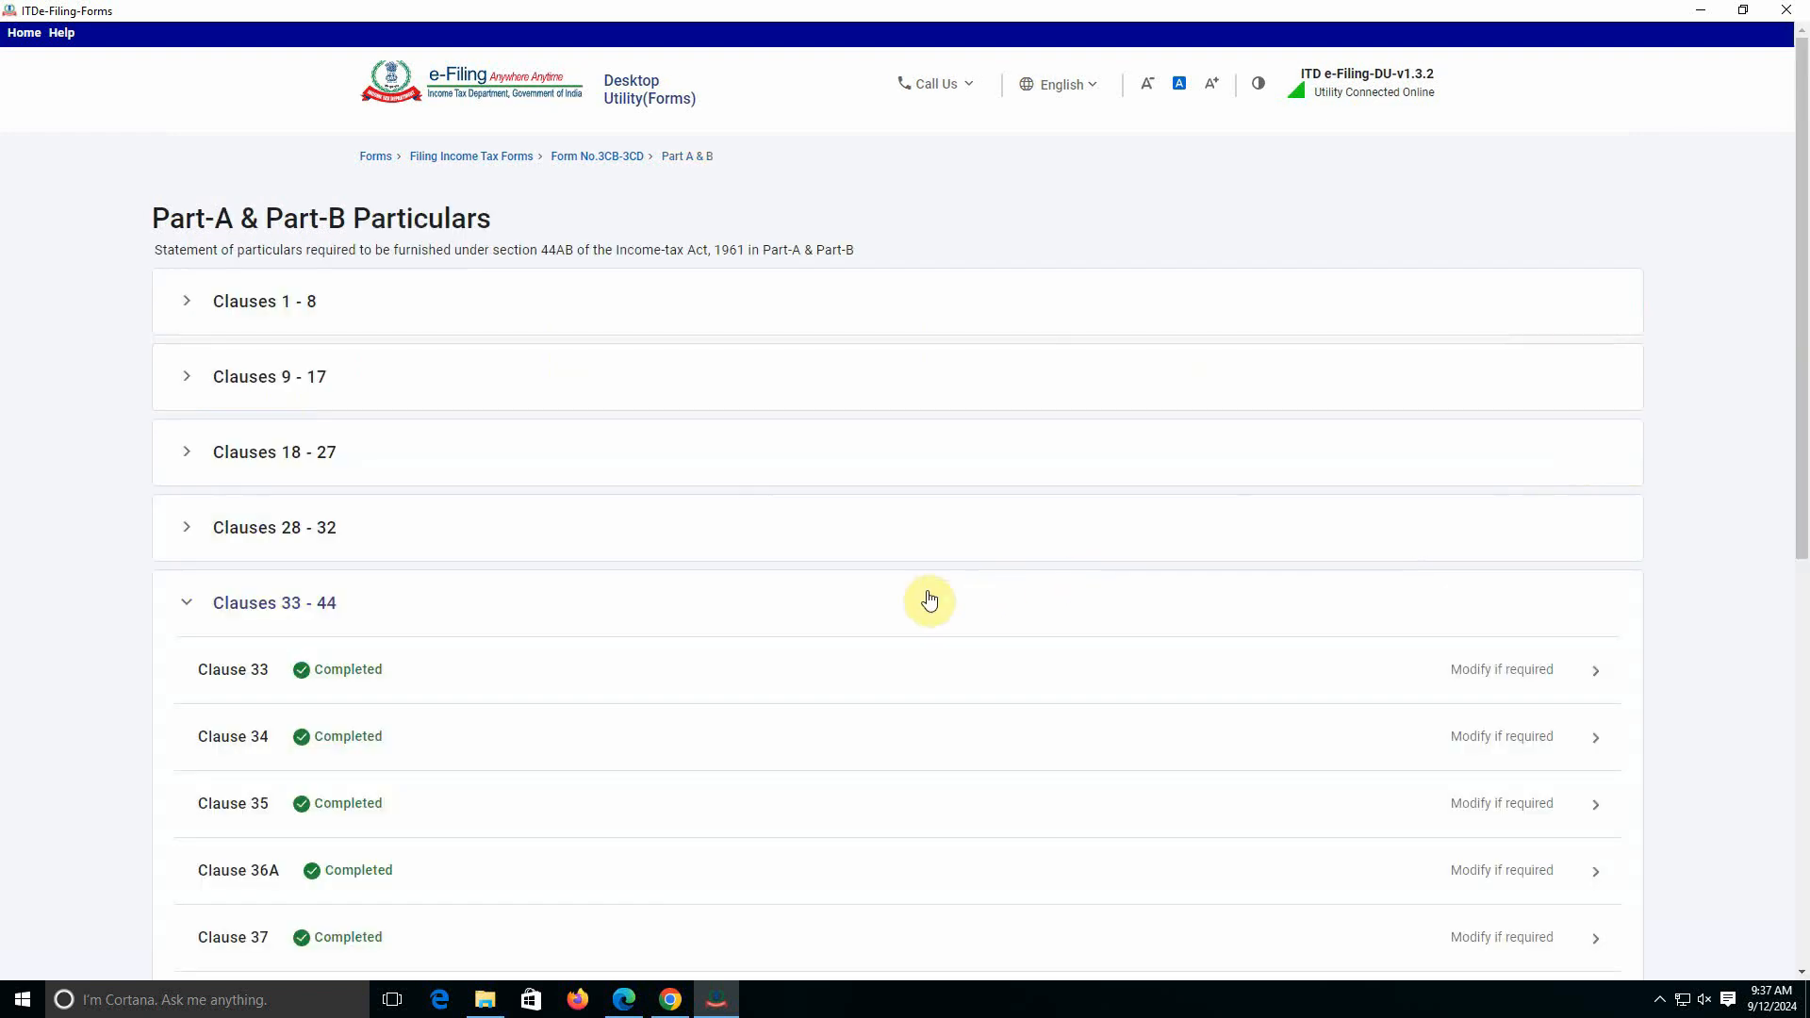
scroll(641, 667, "down", 8)
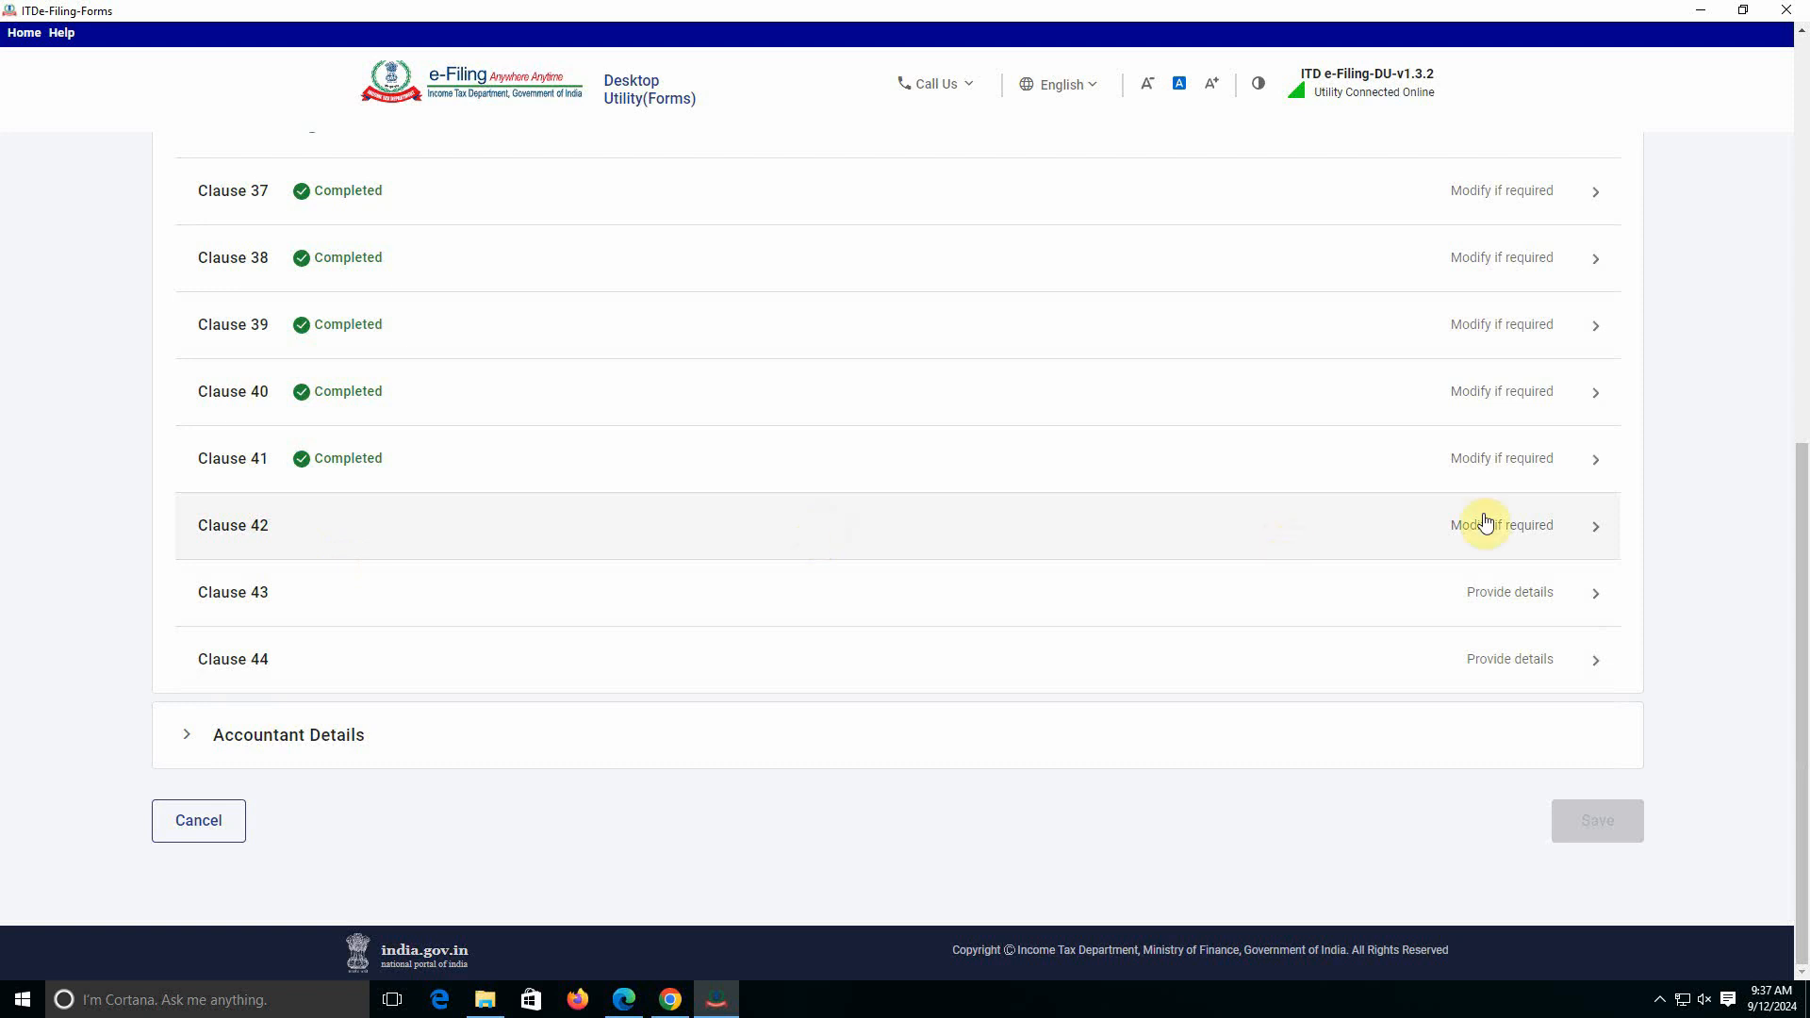
left_click(1485, 526)
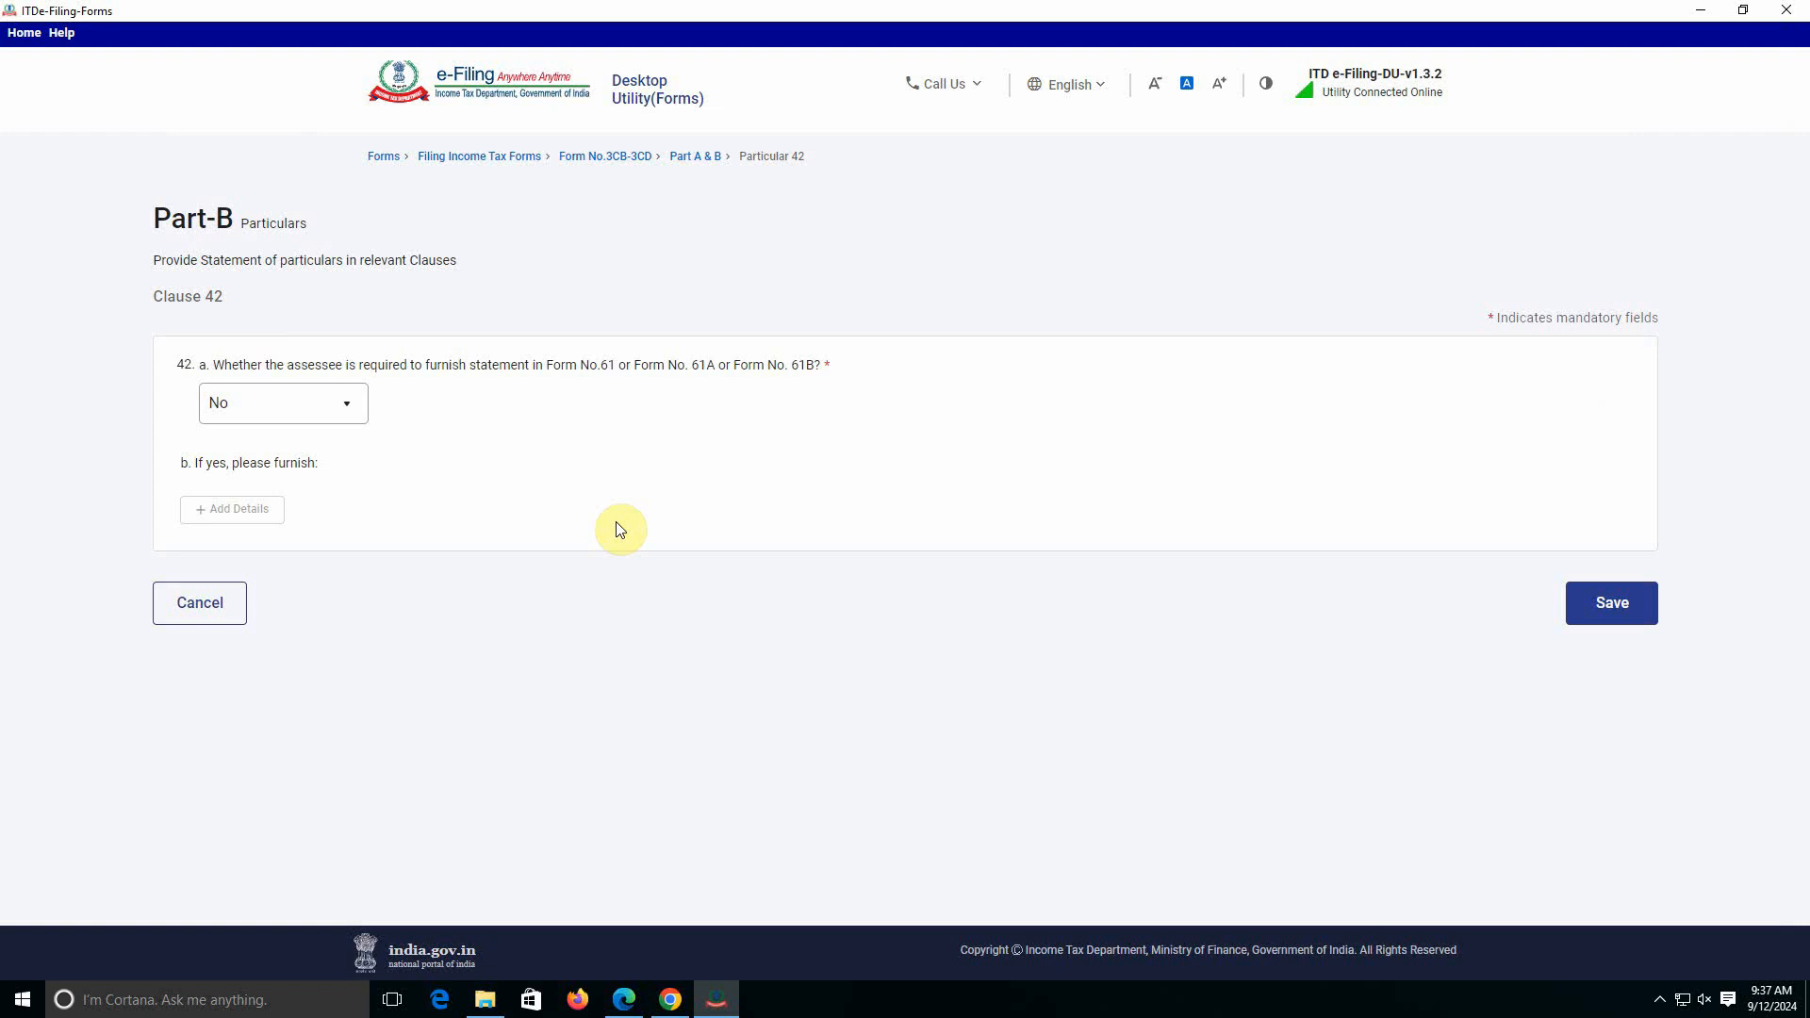
left_click(1610, 602)
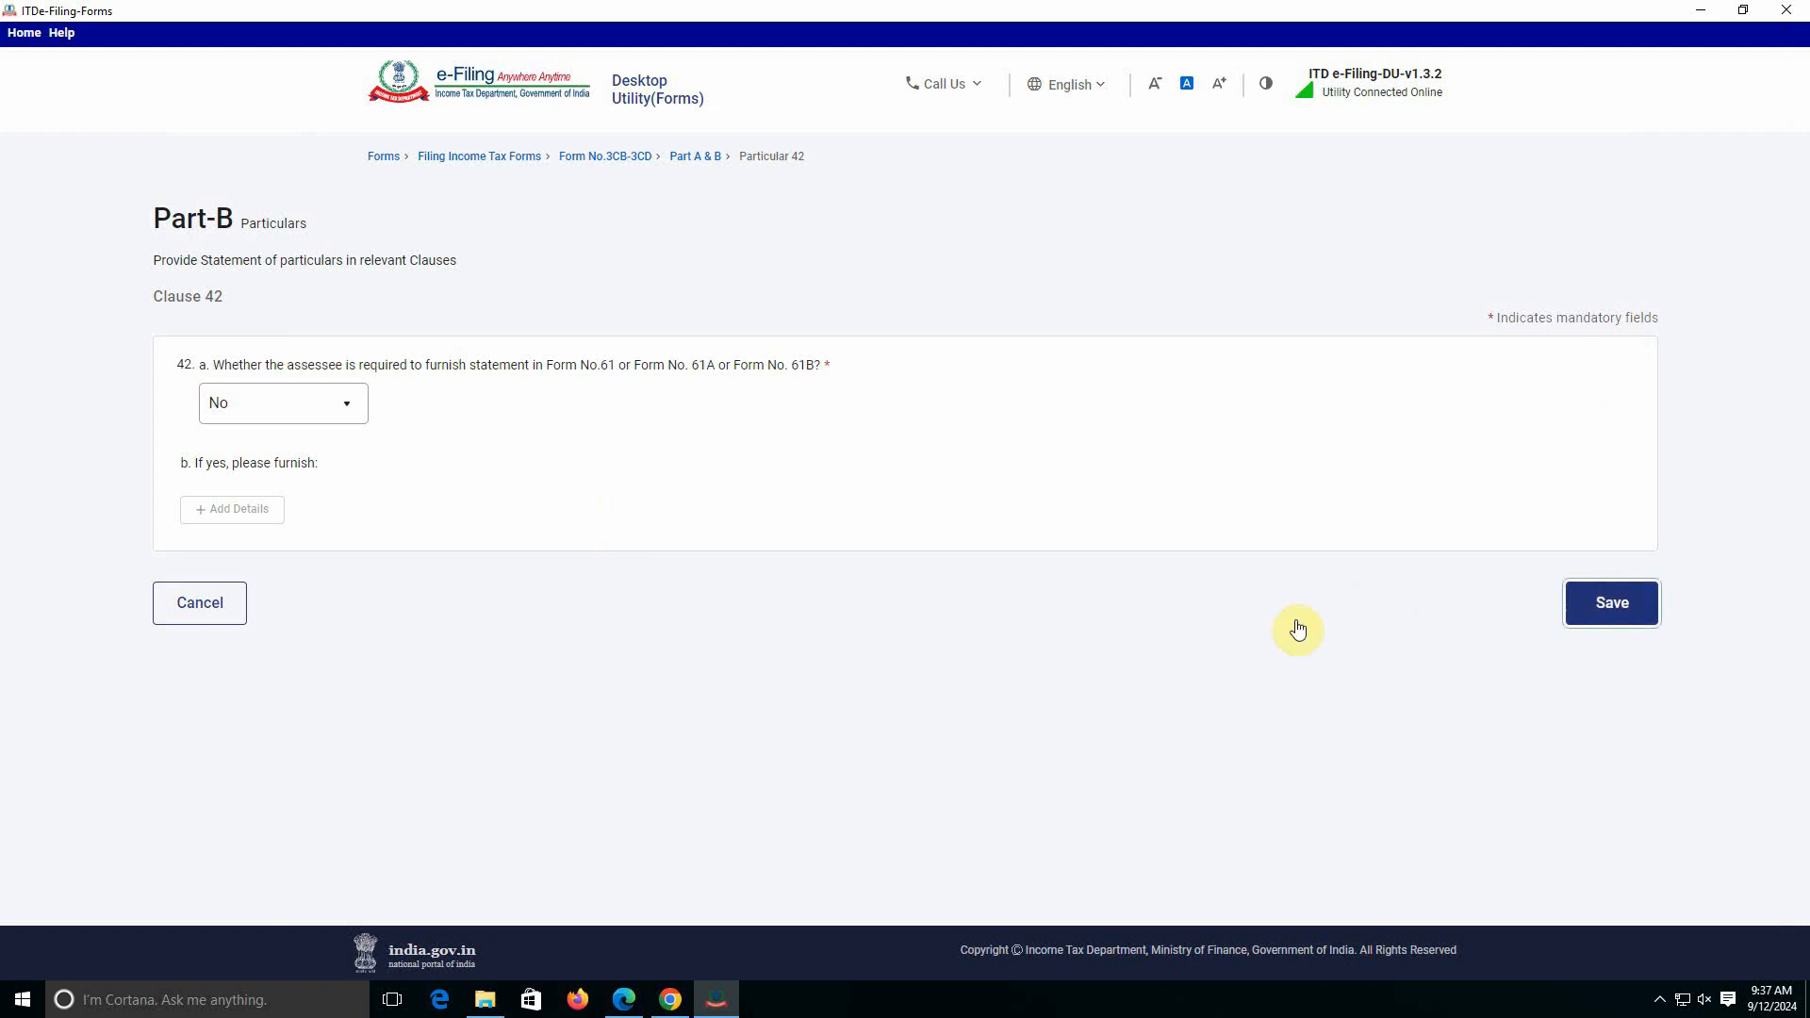
Open Clause 43 on reporting under section 286(2) and save it with the answer No.
scroll(658, 649, "down", 8)
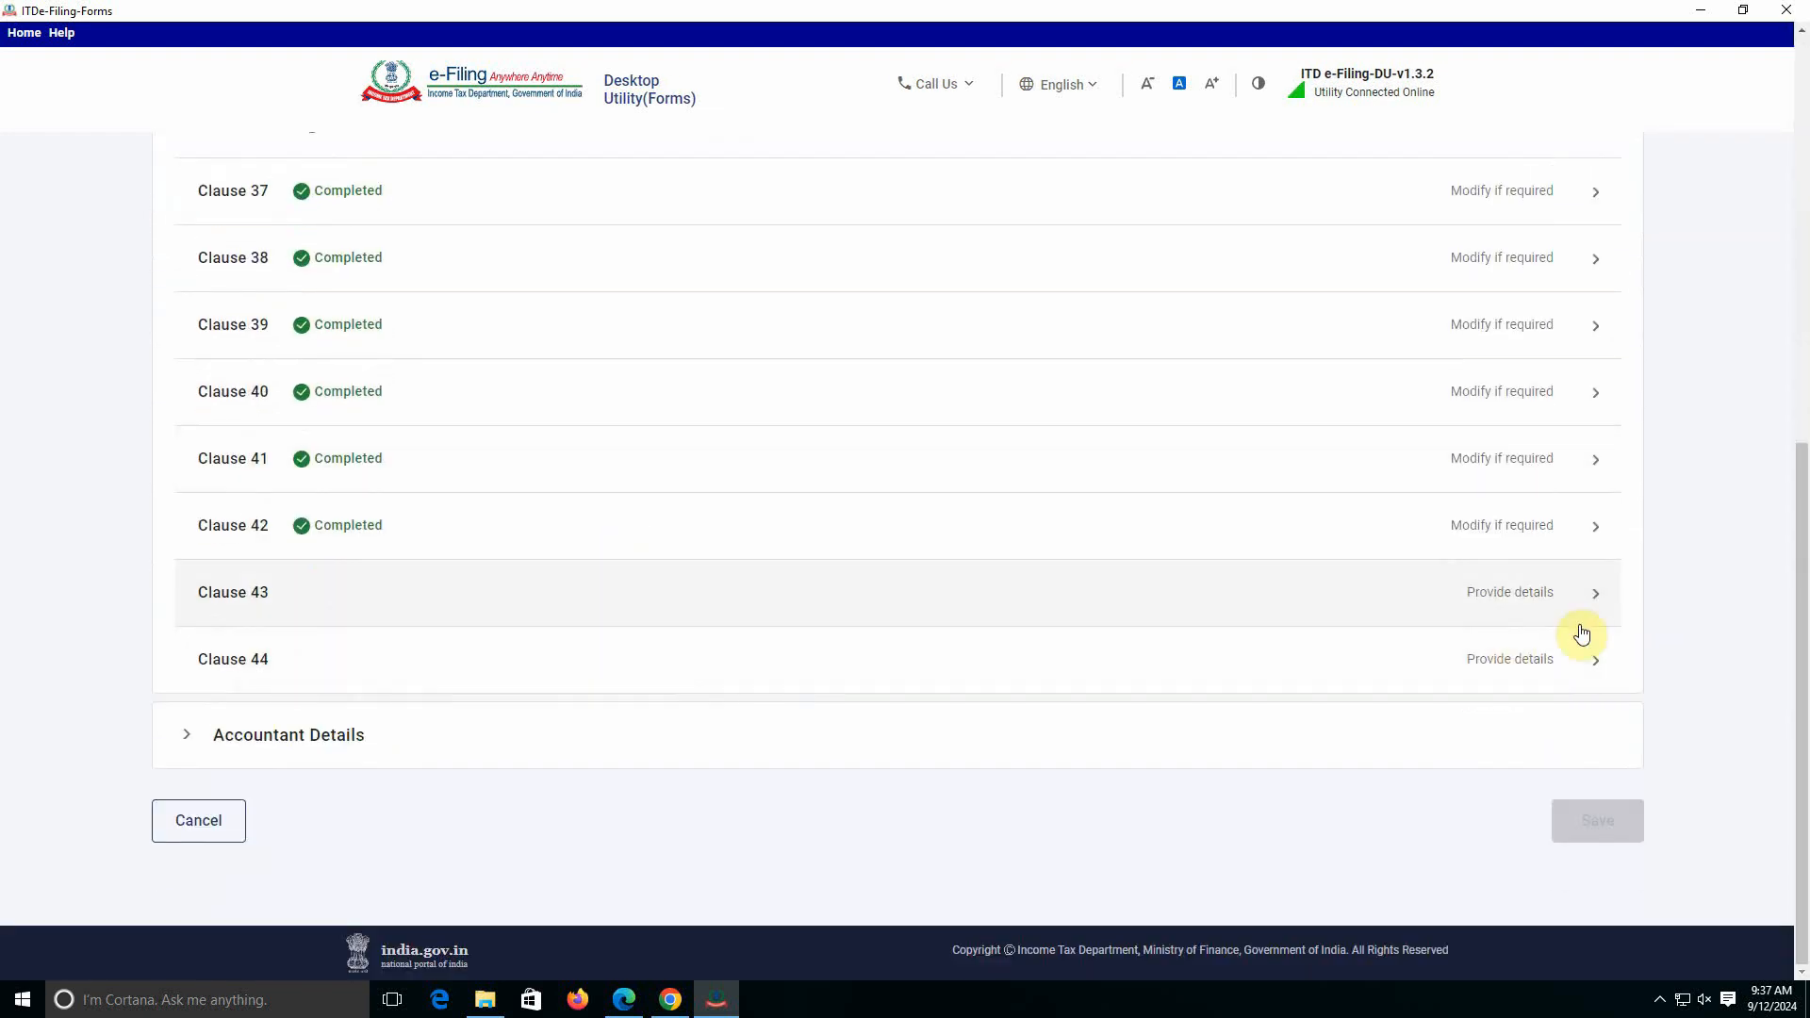
left_click(1581, 618)
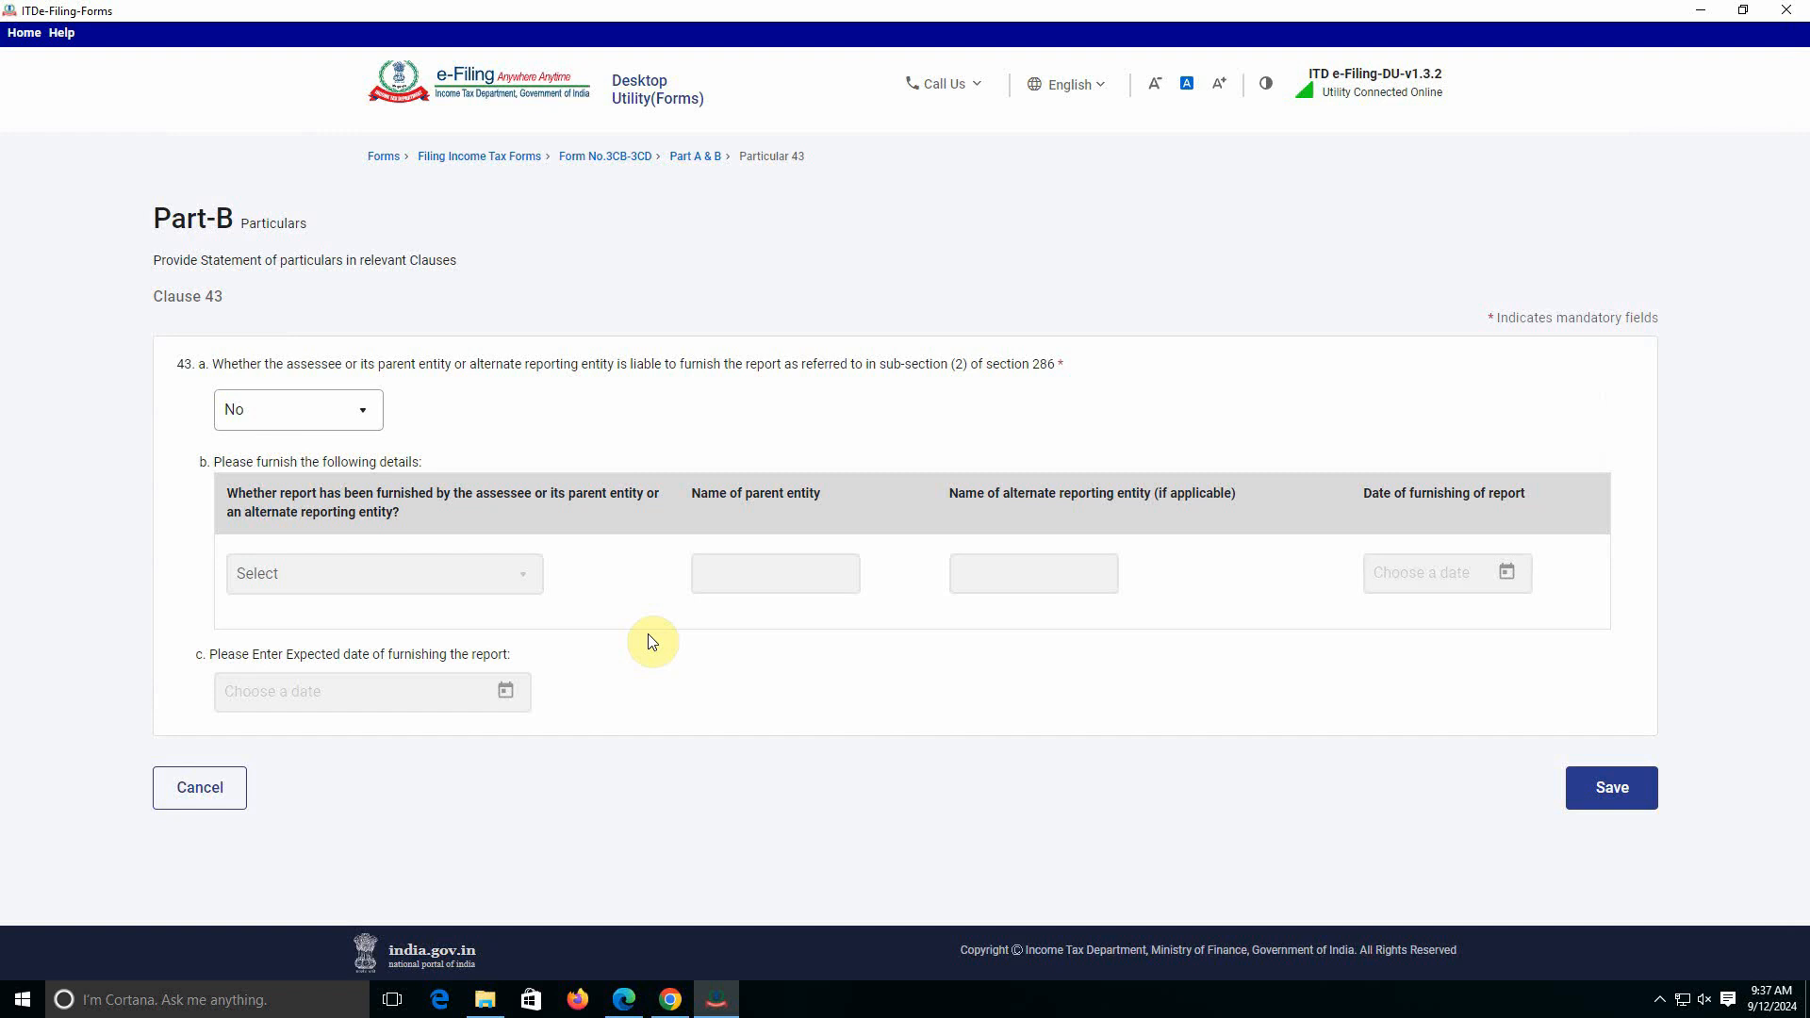
left_click(1625, 791)
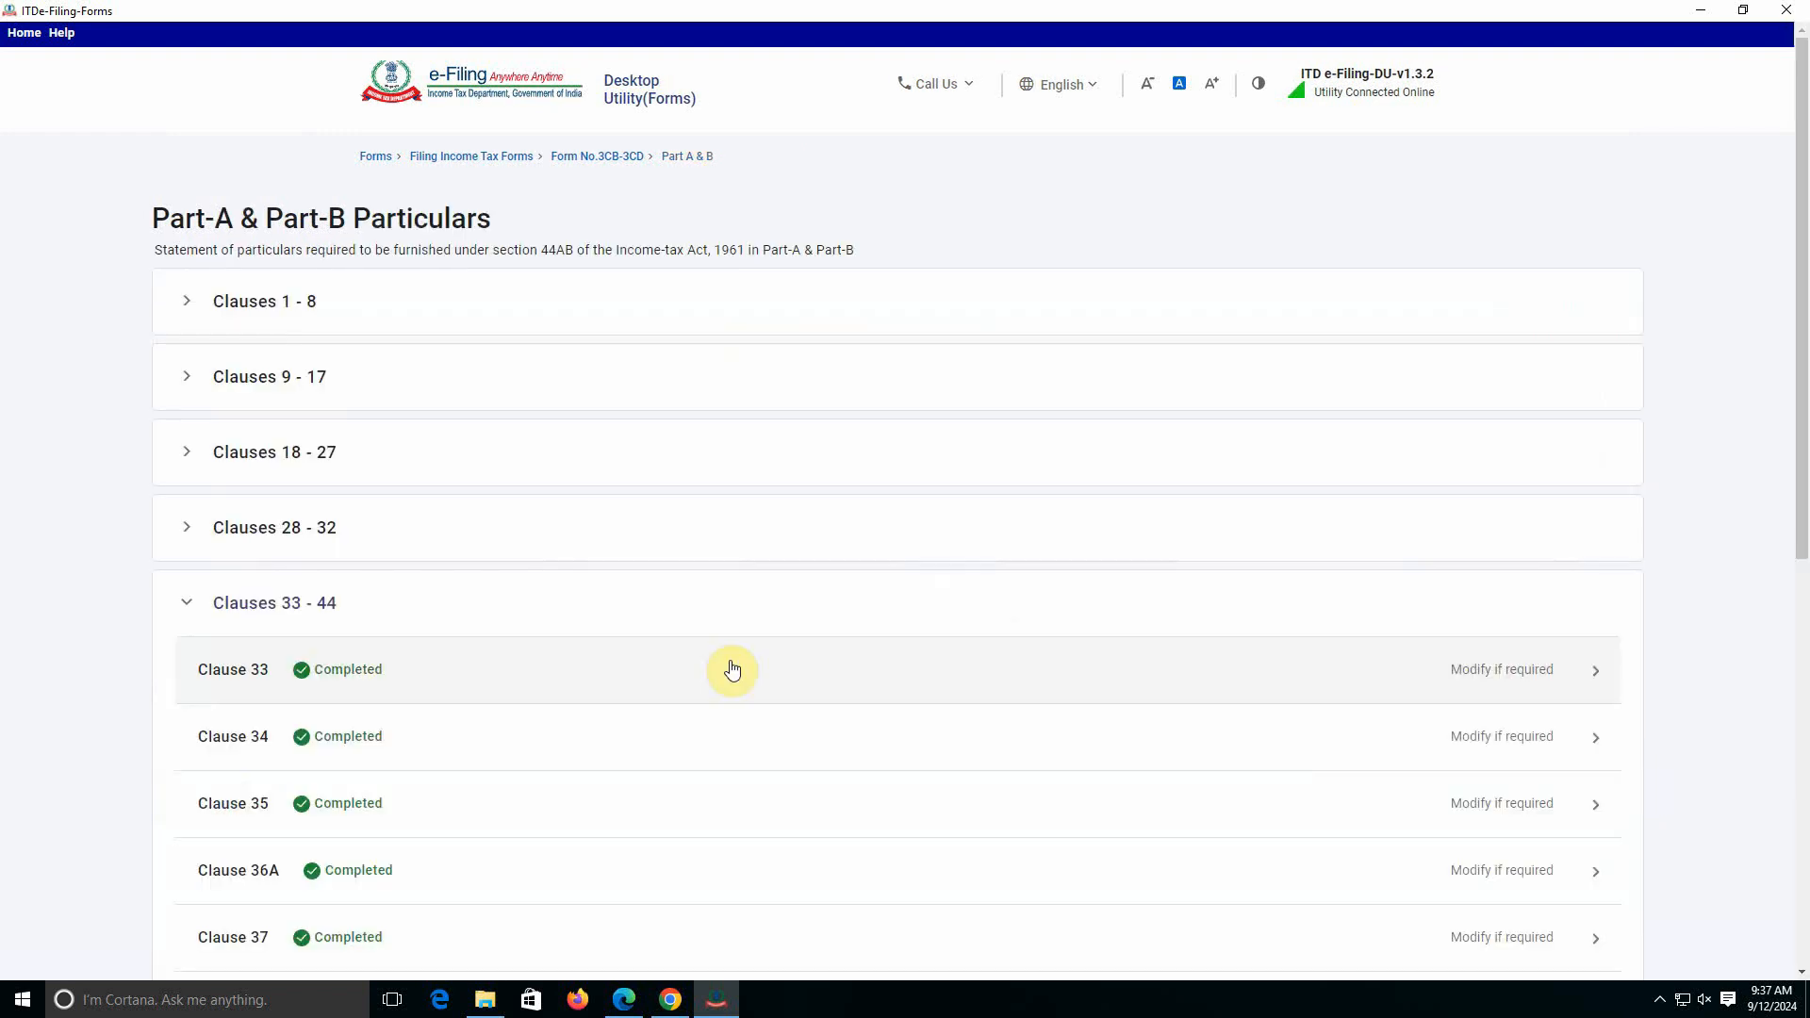
Open Clause 44, review every column of the GST expenditure break-up table, and save the clause.
scroll(726, 716, "down", 8)
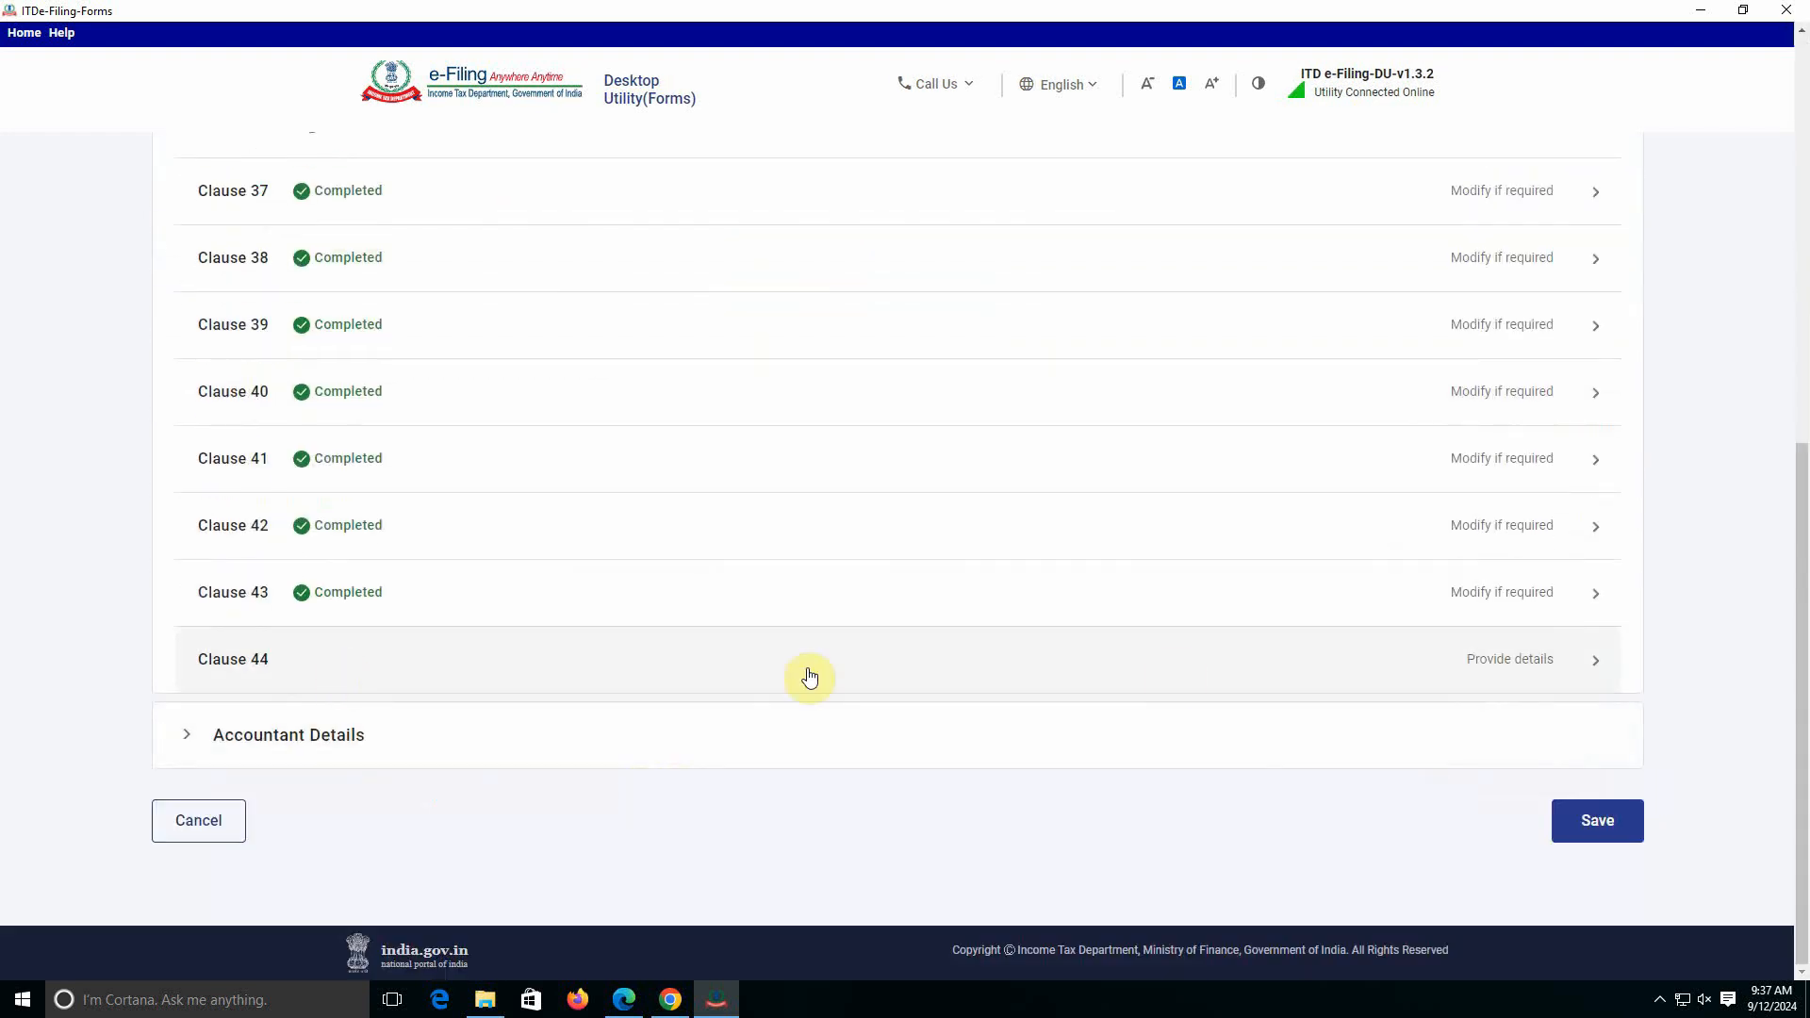
left_click(745, 667)
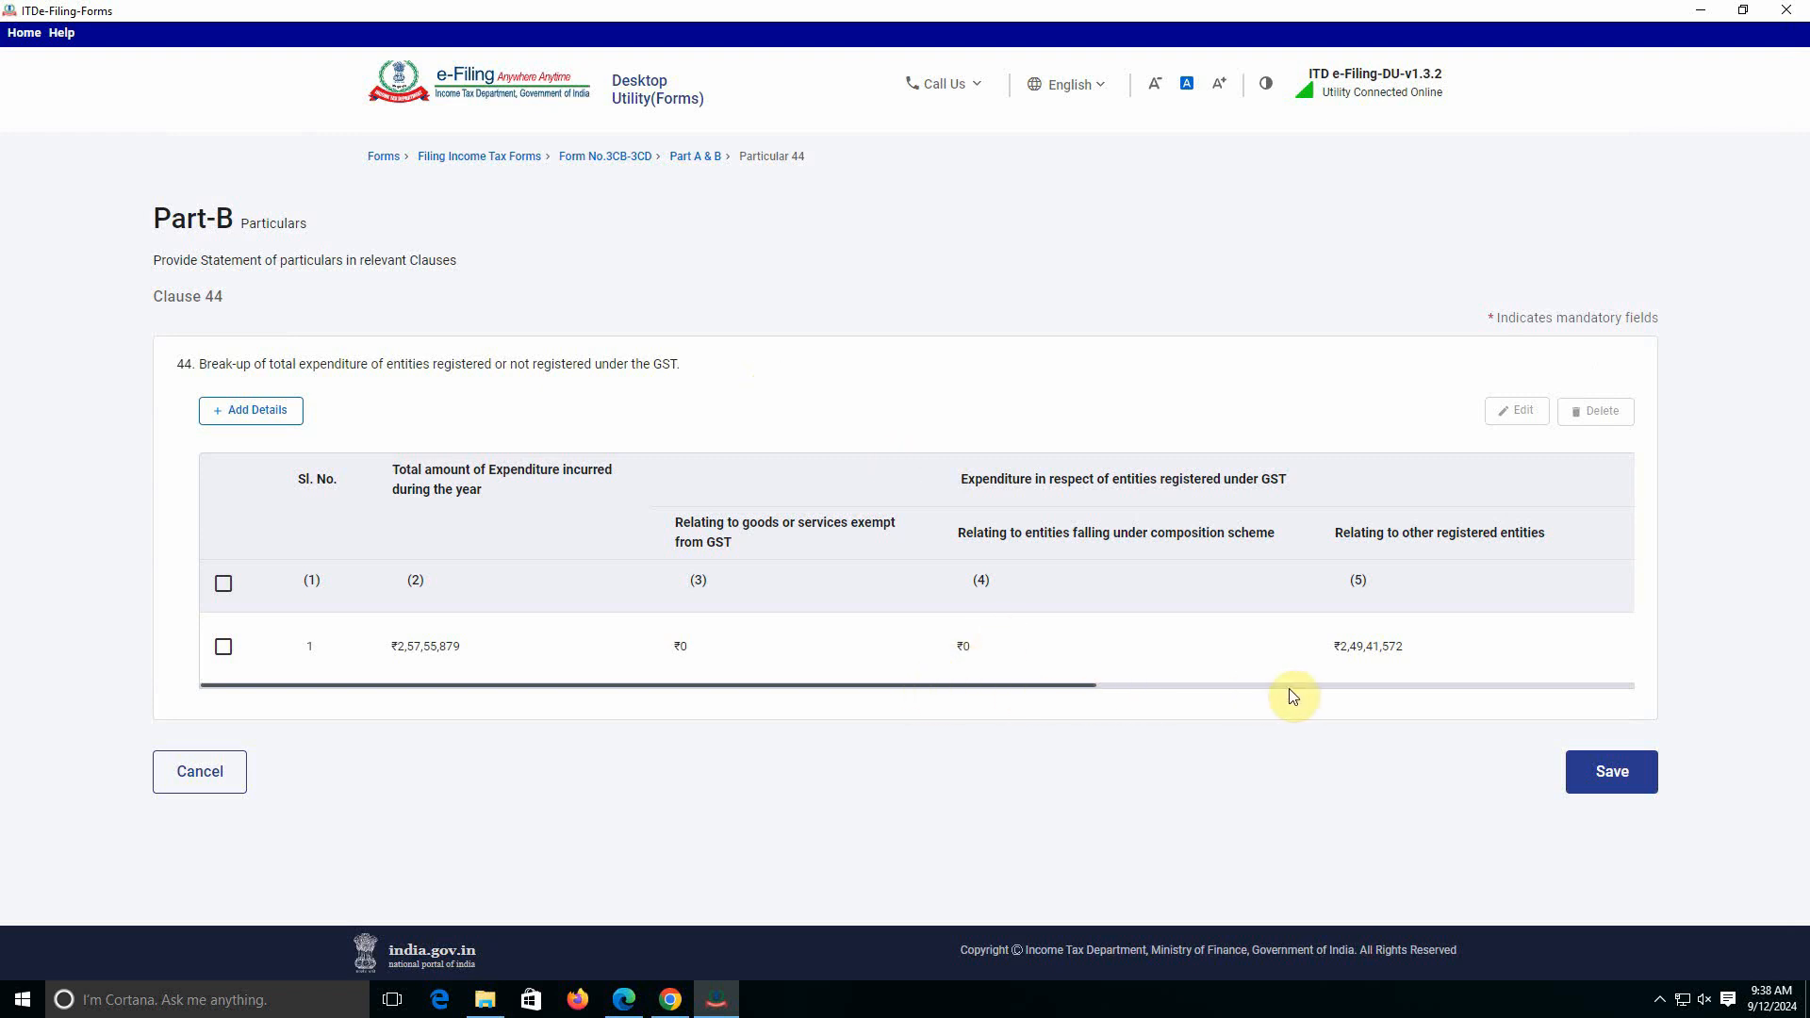
left_click_drag(1043, 695, 480, 707)
left_click_drag(1044, 707, 1427, 708)
left_click_drag(1476, 696, 1616, 687)
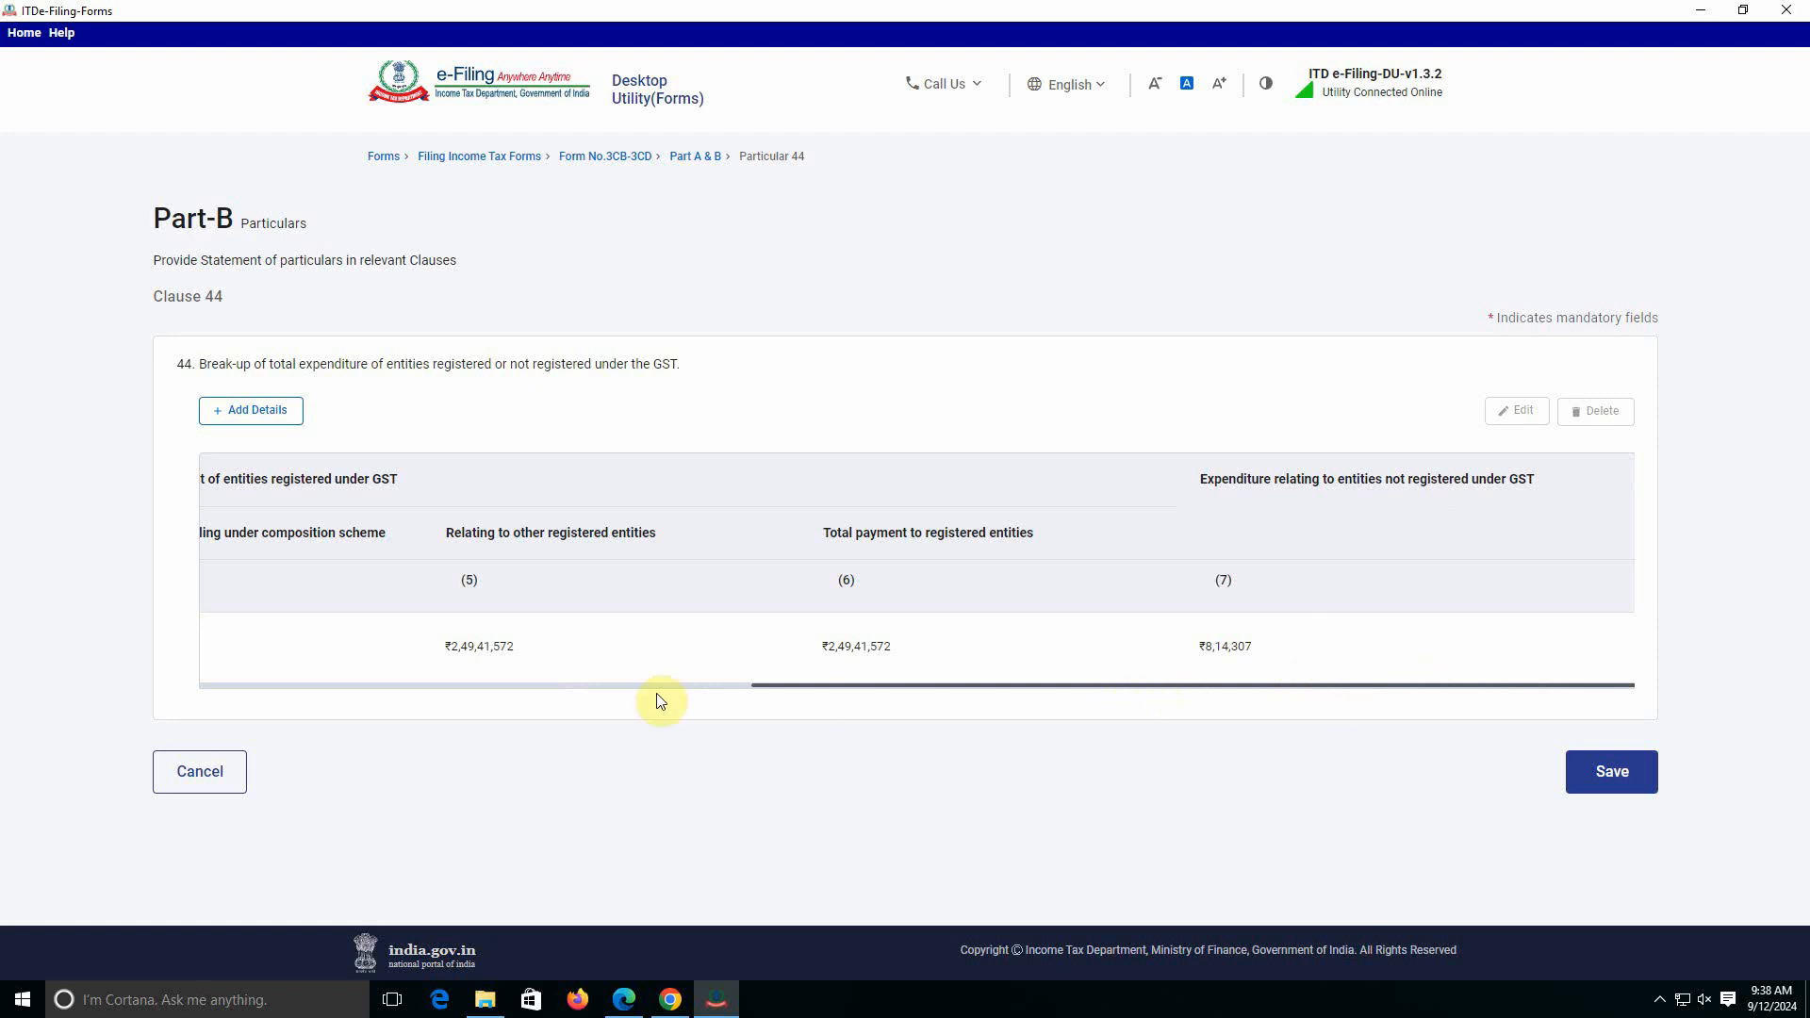
left_click_drag(820, 690, 163, 668)
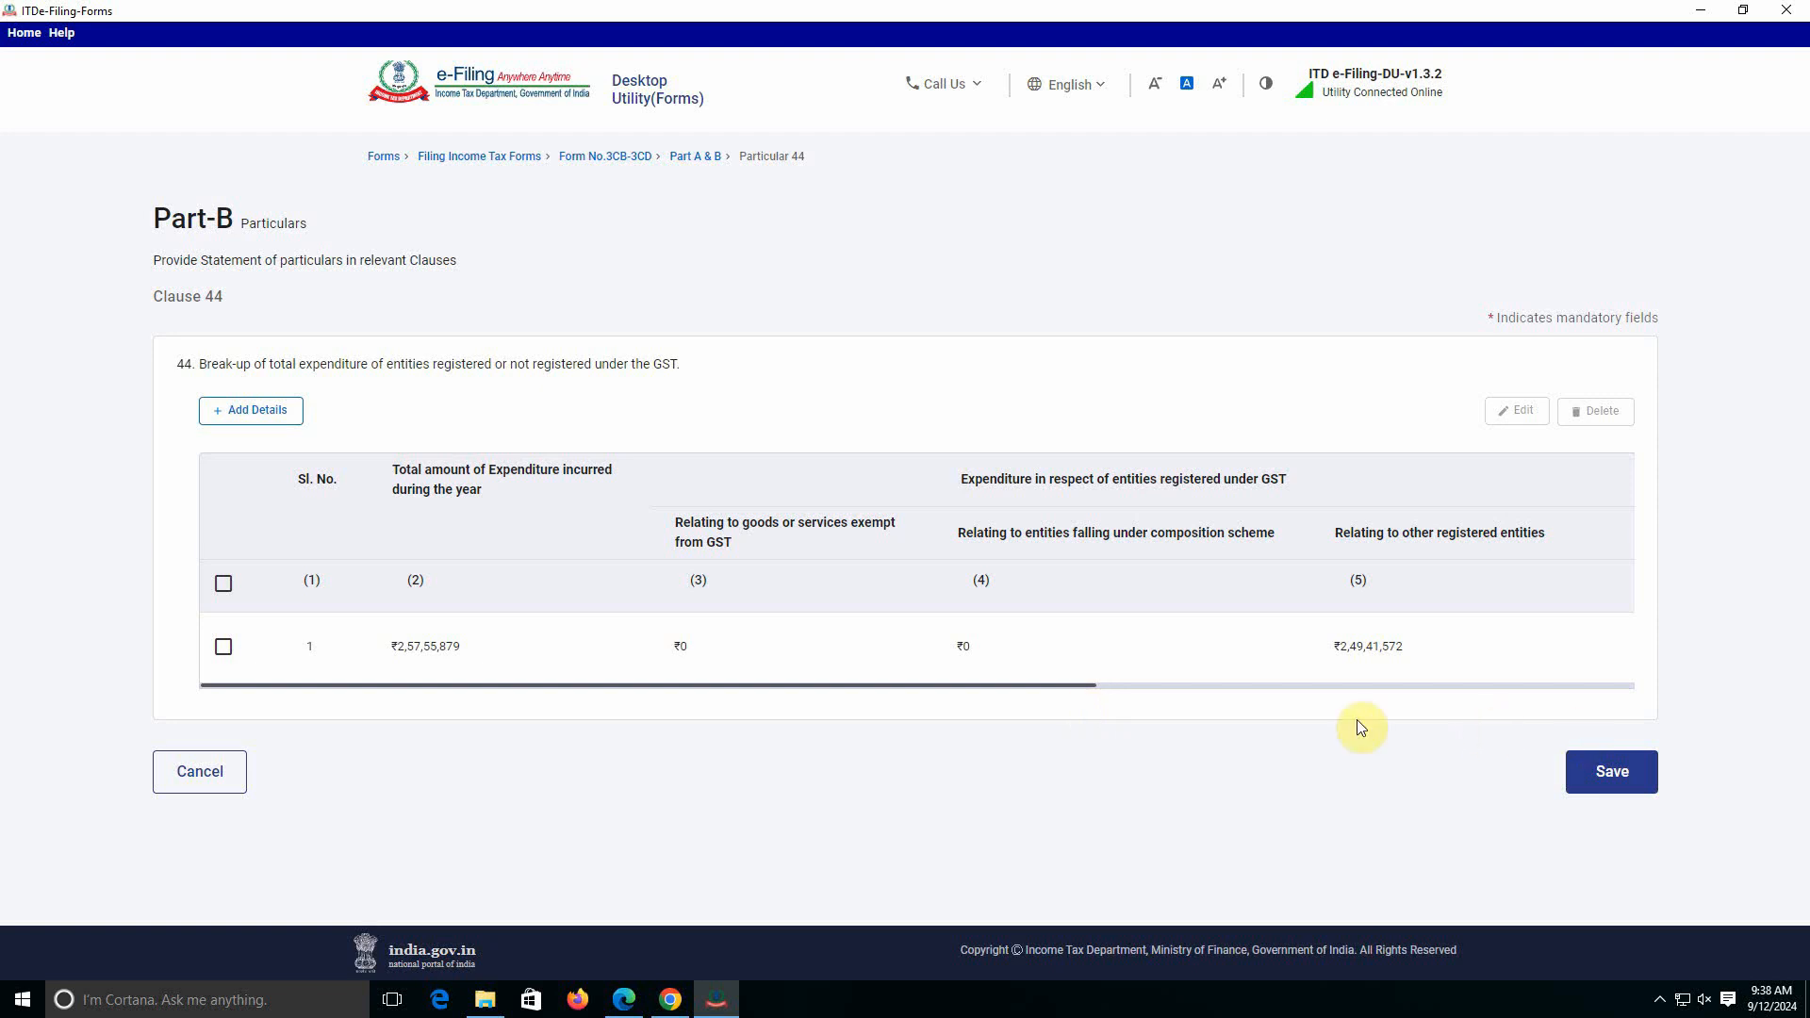
left_click(1557, 781)
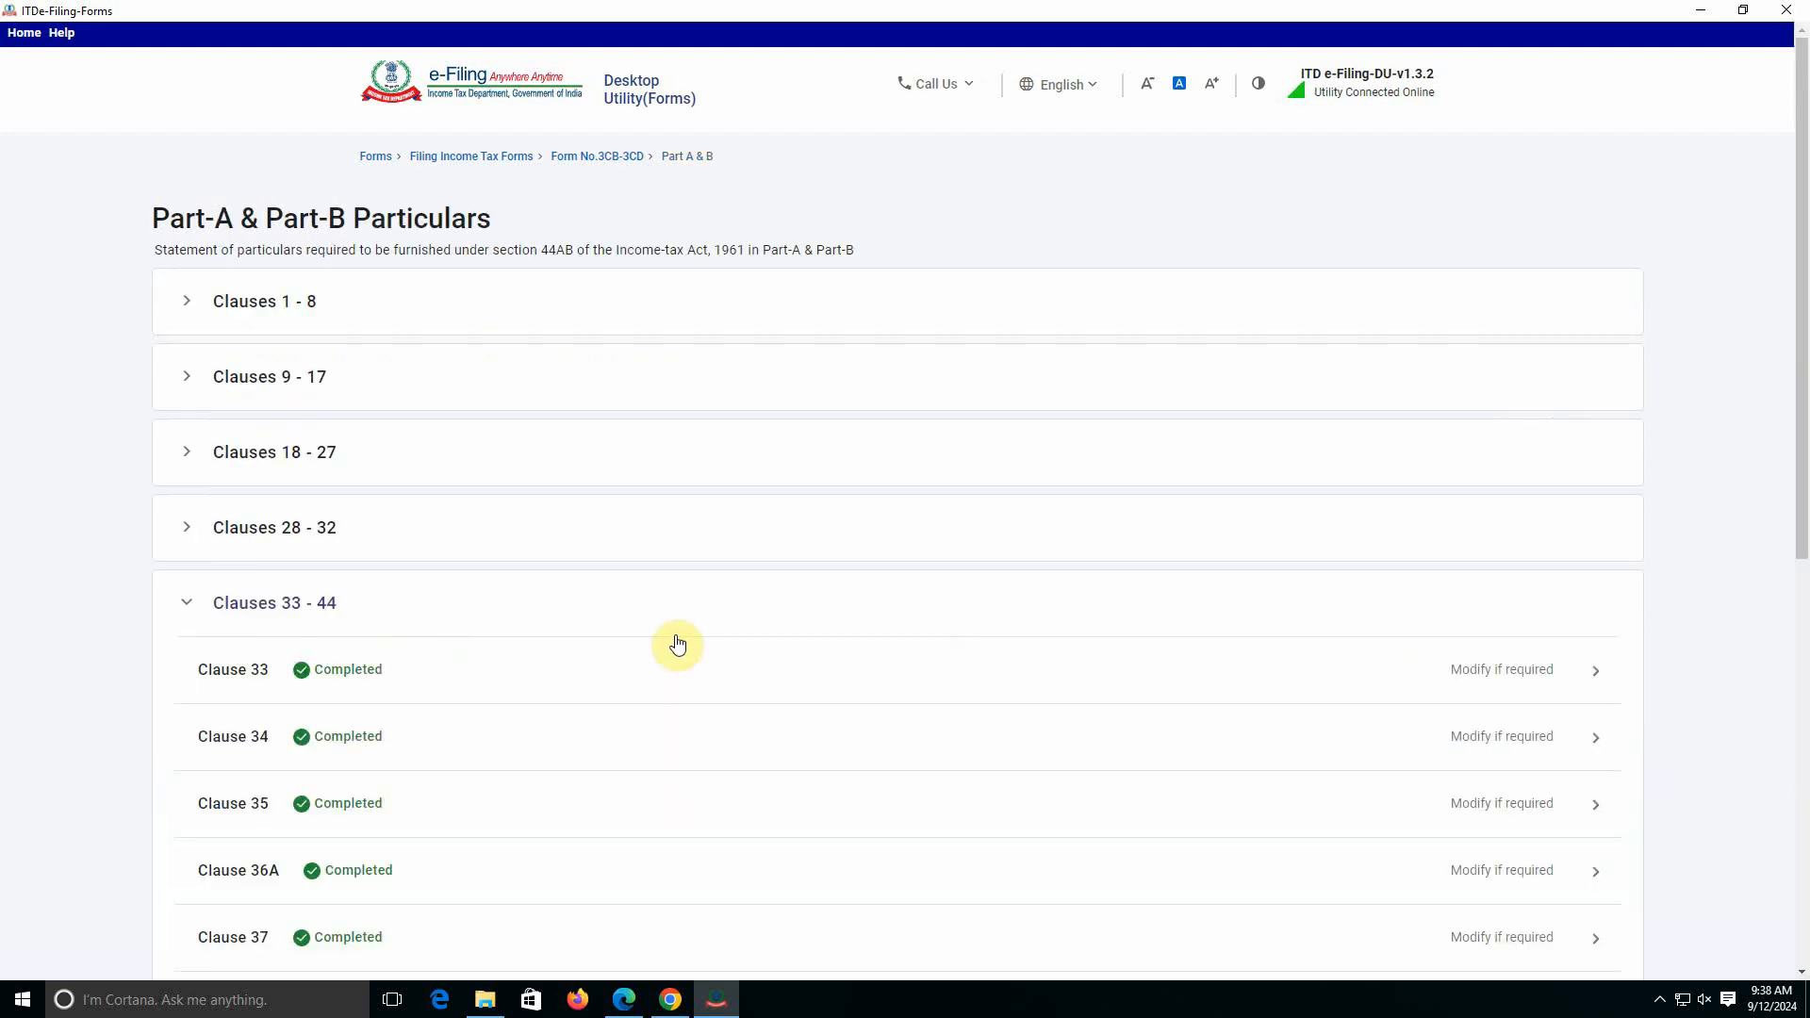
Open the "clause 44 of tax audit" workbook from the Send to anita didi folder and dismiss the Office licence notice.
scroll(676, 644, "down", 8)
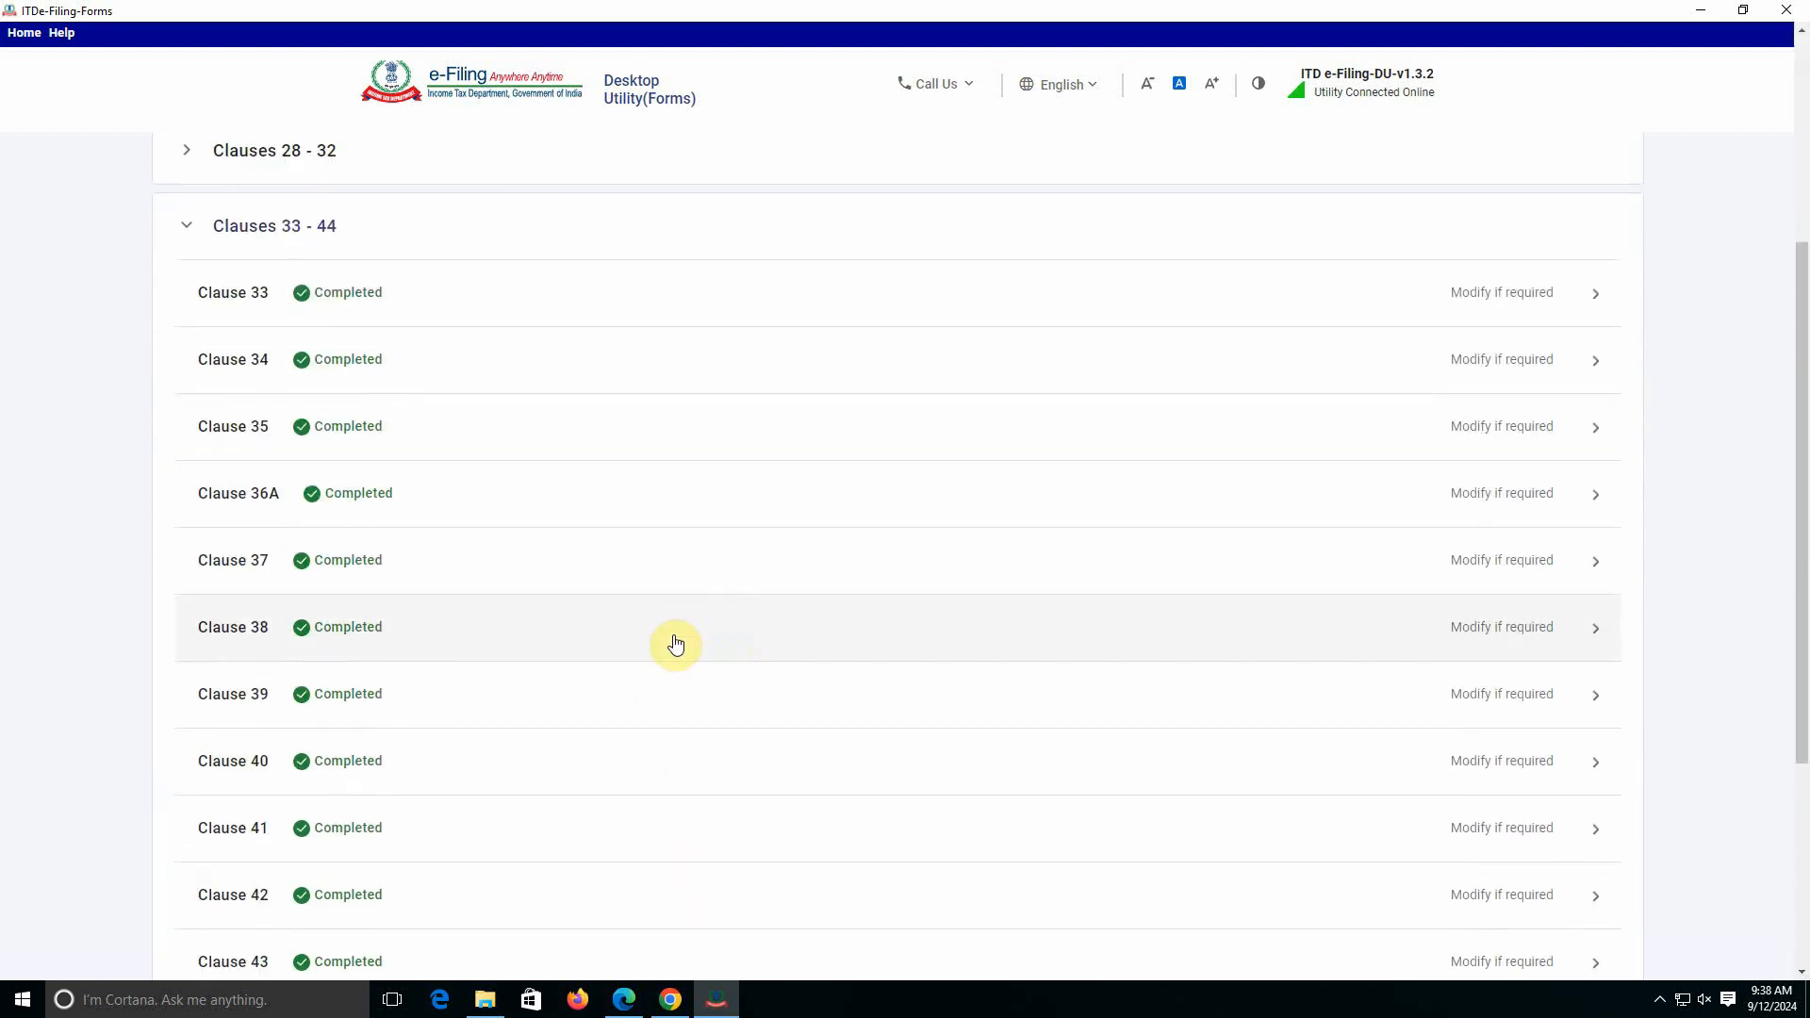
left_click(484, 999)
left_click(486, 658)
left_click(321, 160)
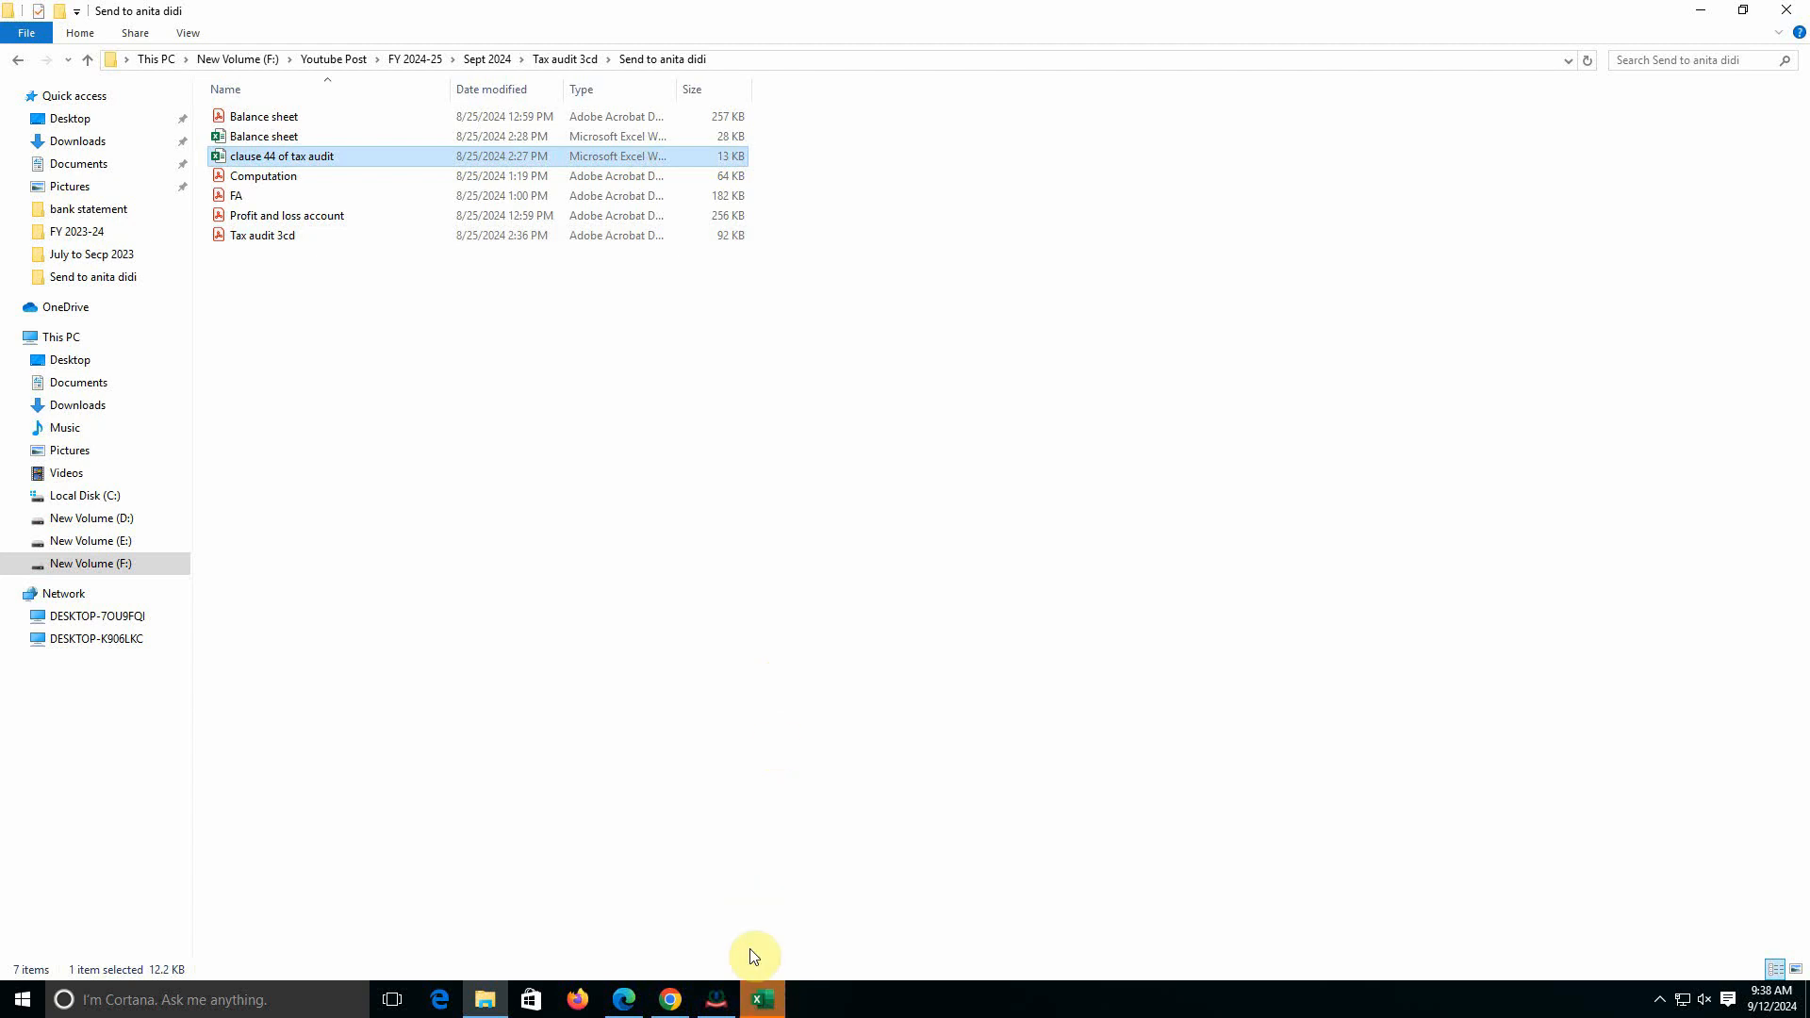
left_click(764, 999)
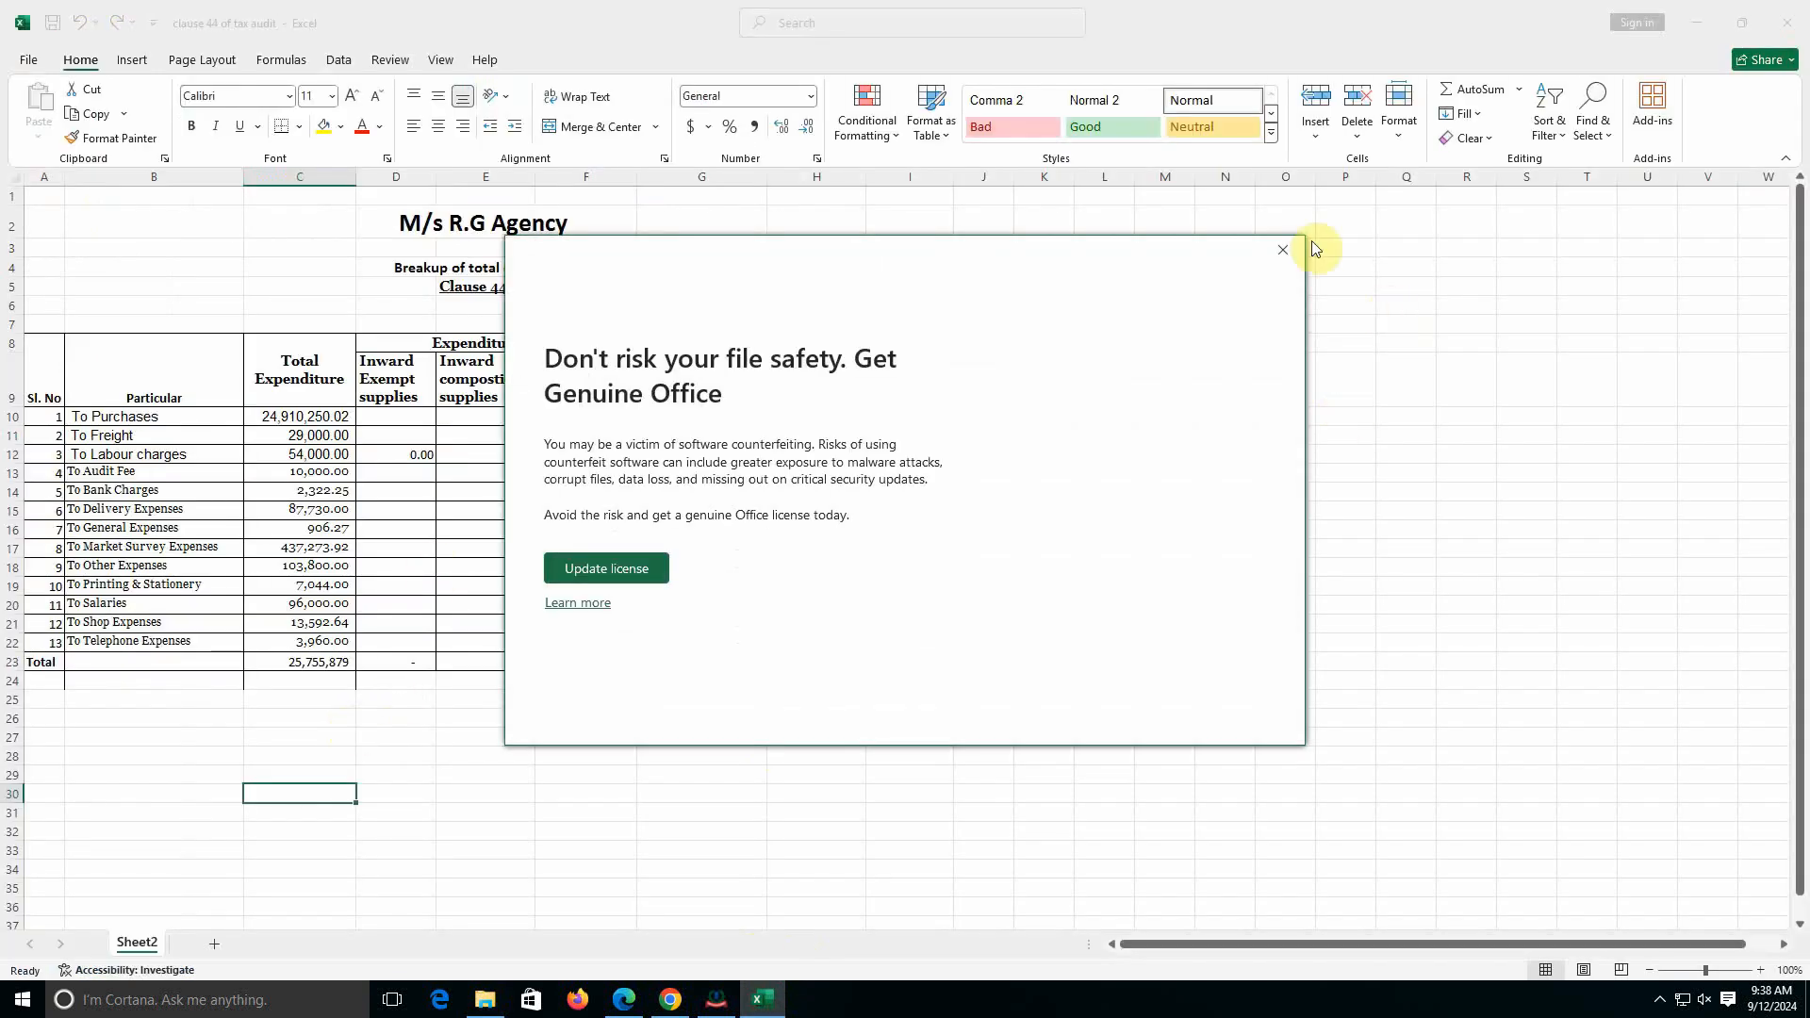
left_click(1269, 252)
Examine the Clause 44 worksheet's particulars, total expenditure, and amounts from GST-registered and unregistered suppliers.
left_click_drag(83, 447, 104, 693)
left_click_drag(258, 453, 311, 693)
left_click(424, 659)
left_click_drag(433, 455, 585, 686)
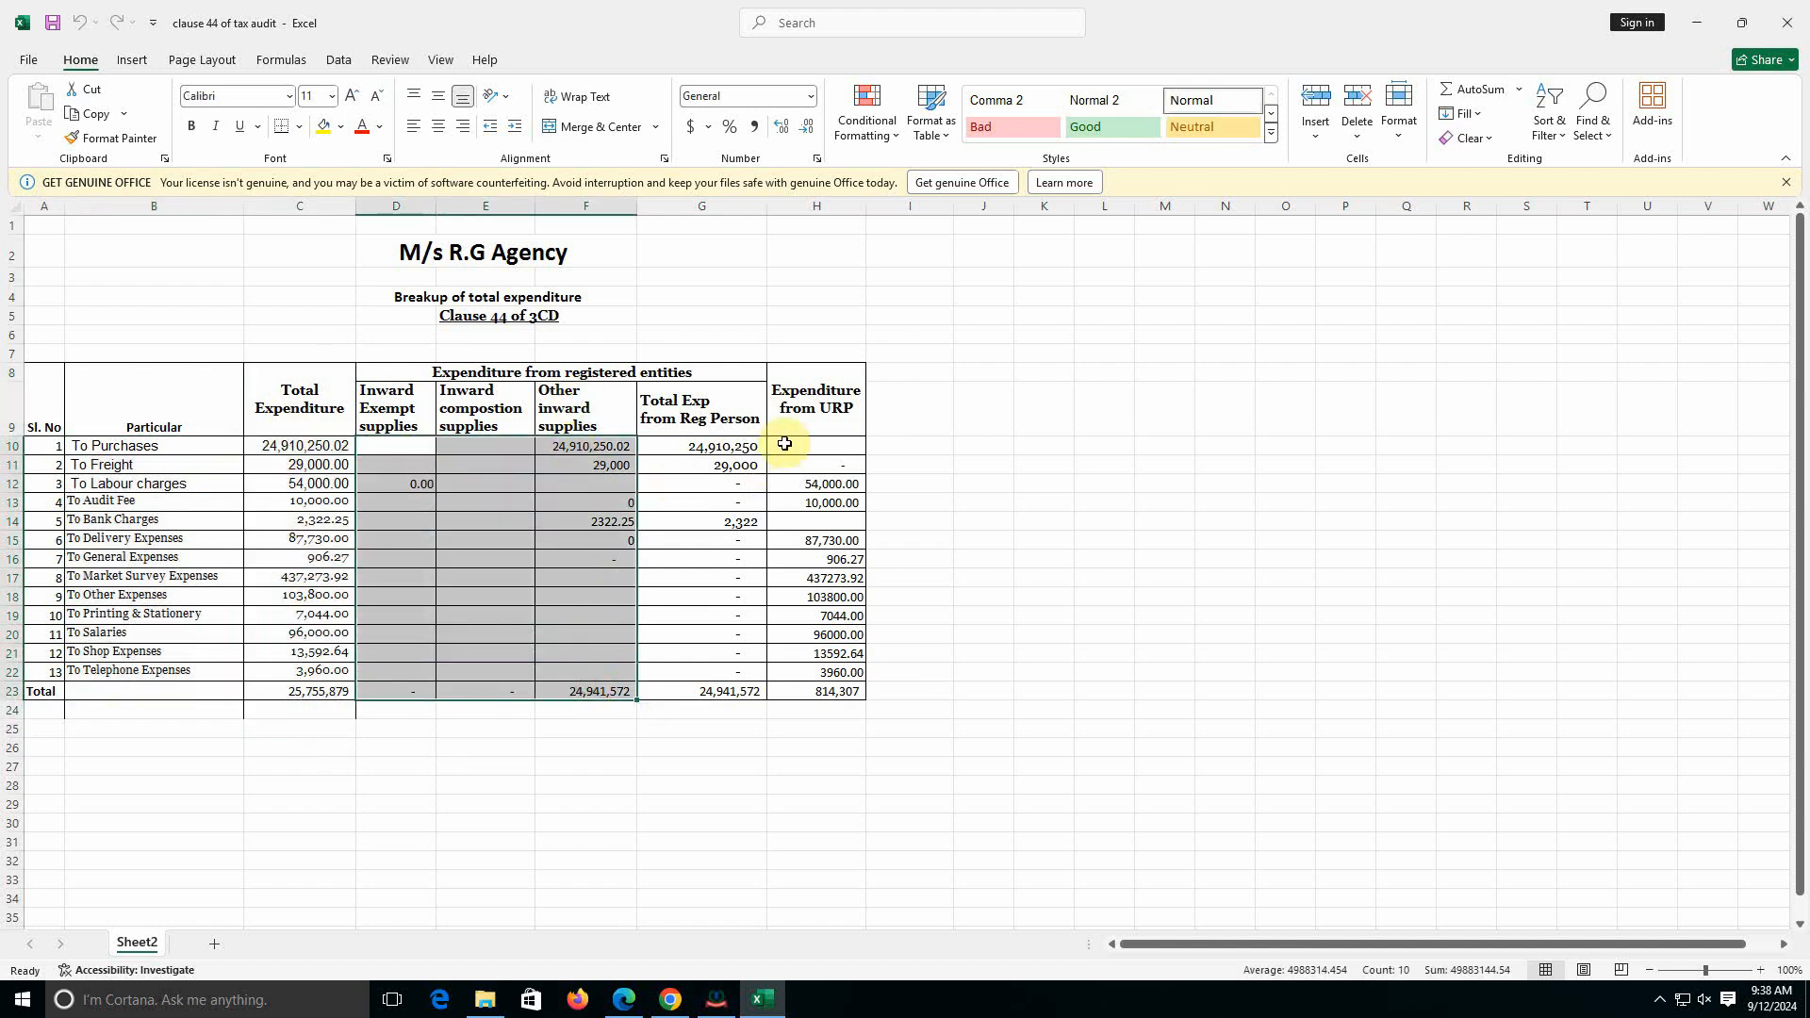
left_click_drag(793, 444, 820, 691)
left_click(551, 784)
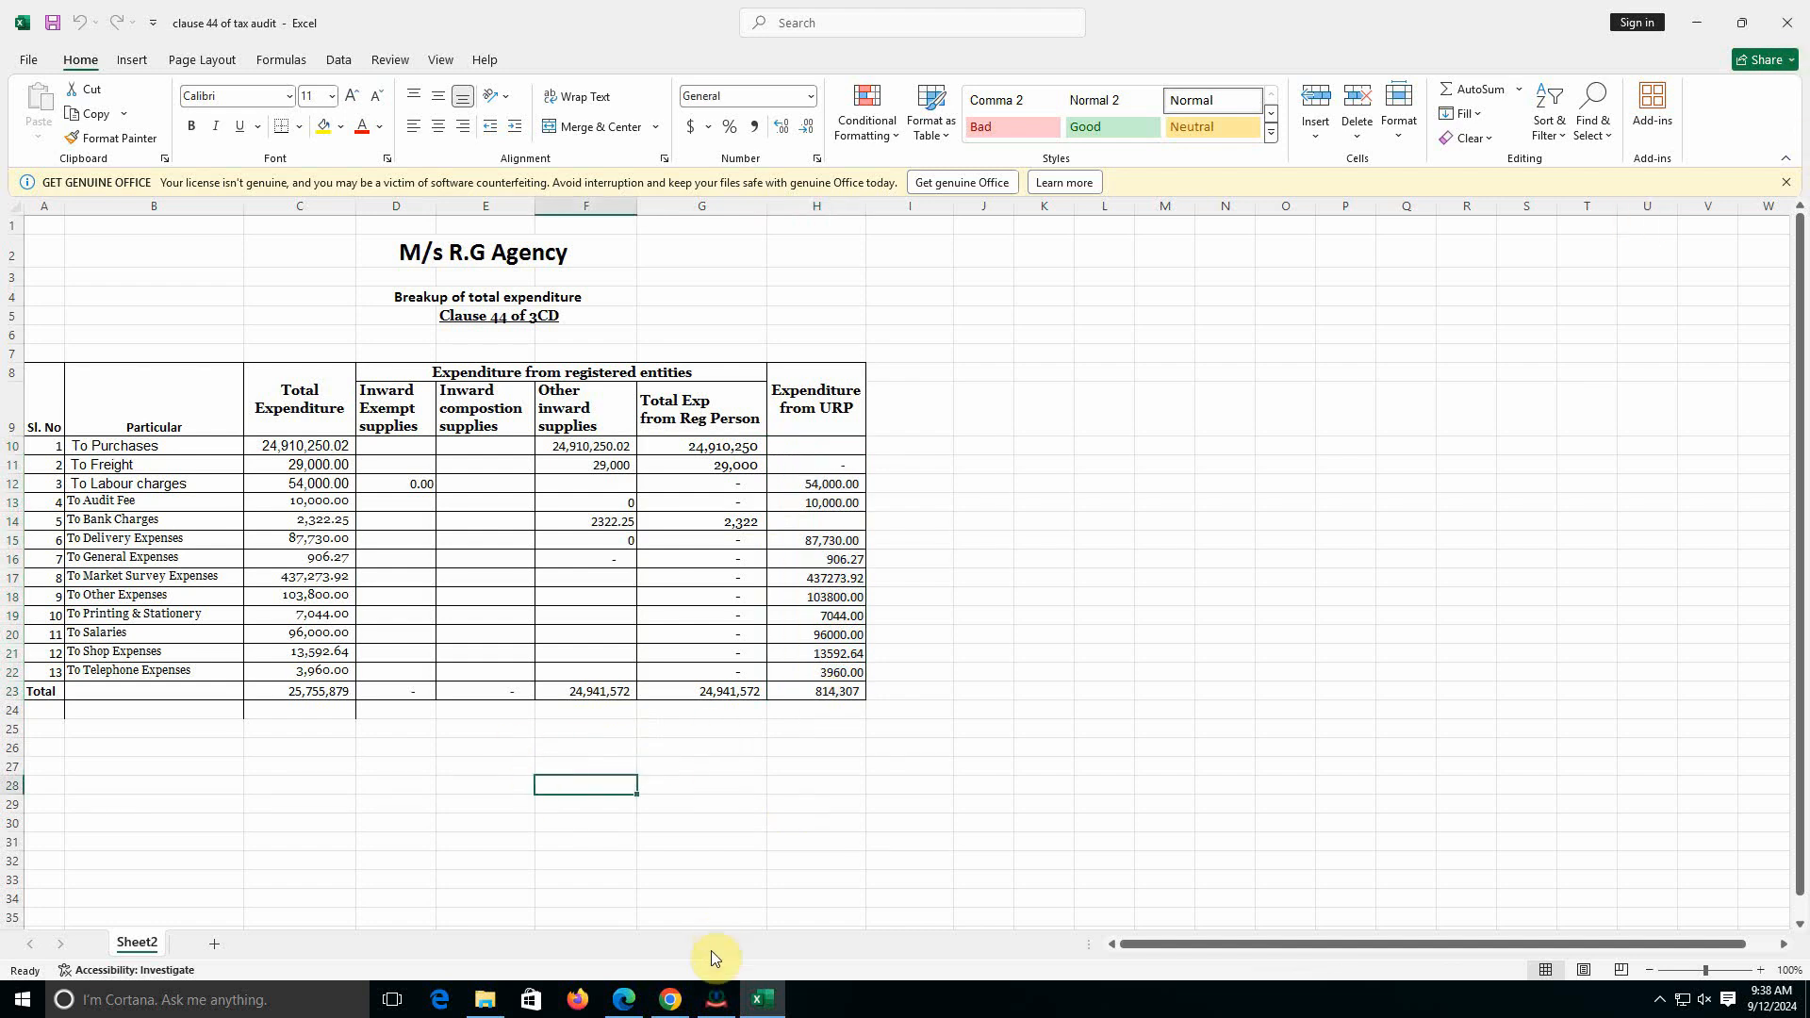
Return to the e-Filing utility, open the Accountant Details section, and save the Form 3CD particulars.
left_click(717, 995)
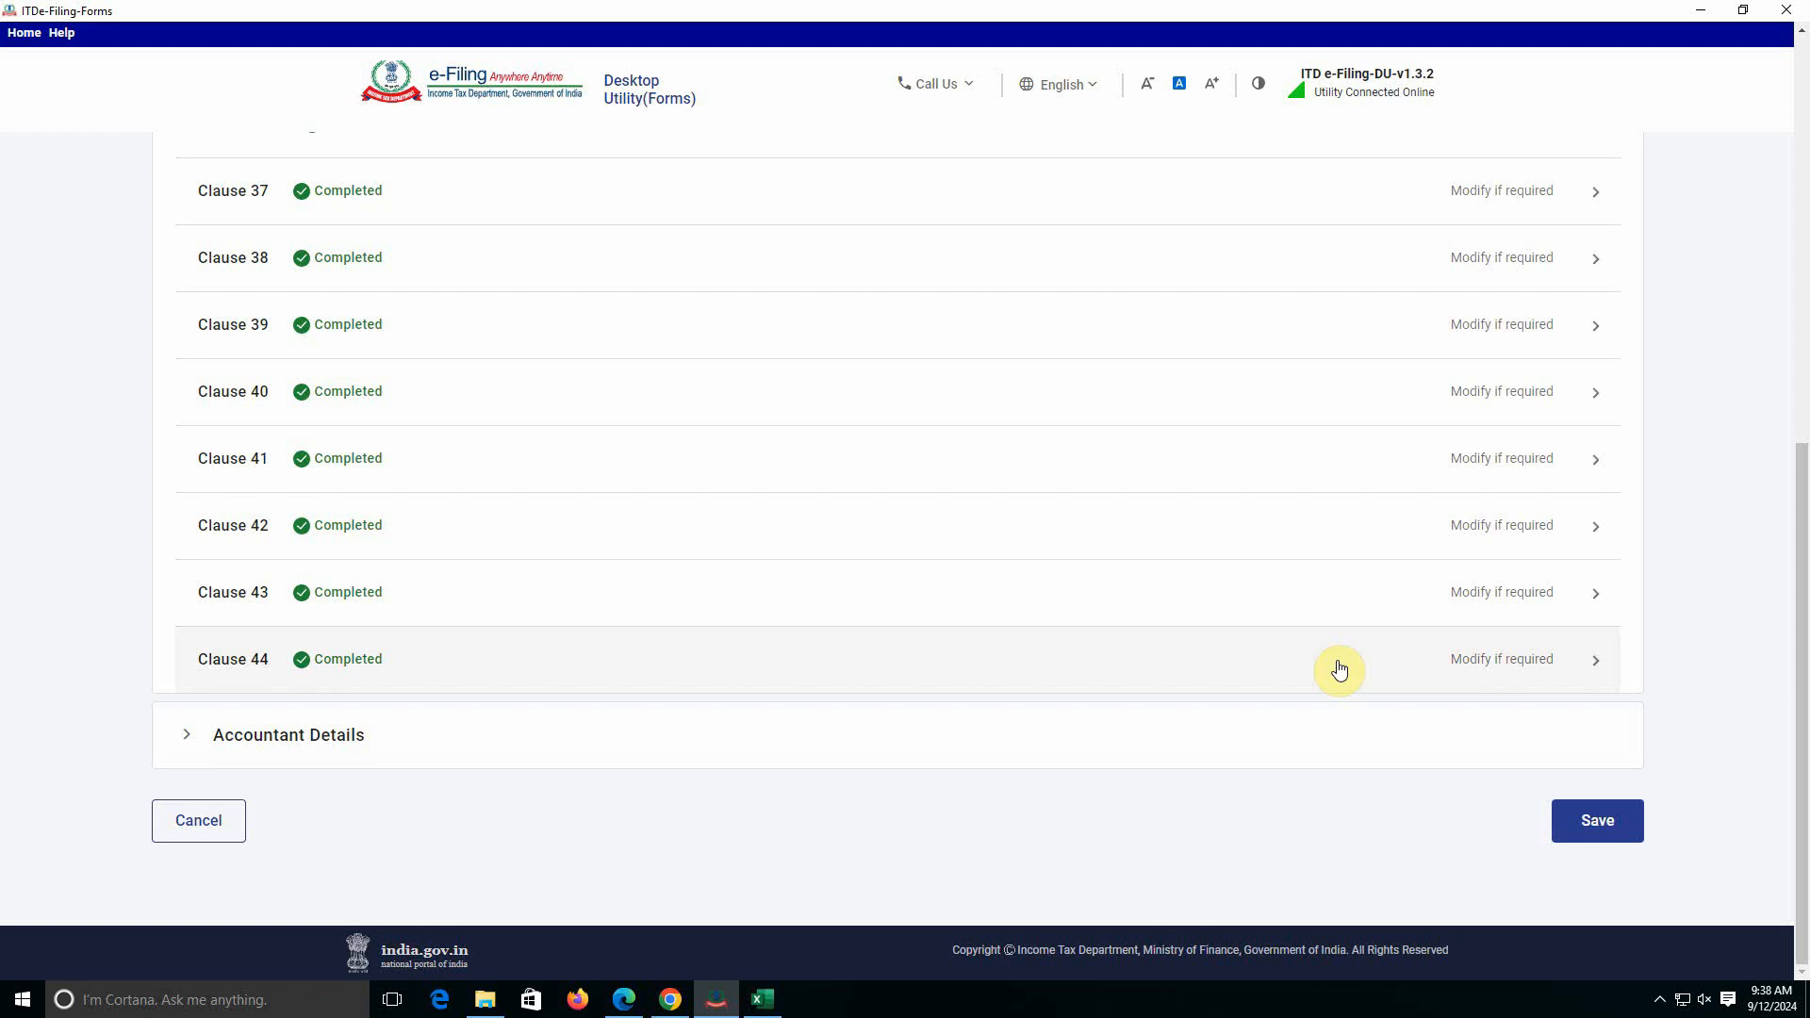
left_click(384, 744)
left_click(1614, 841)
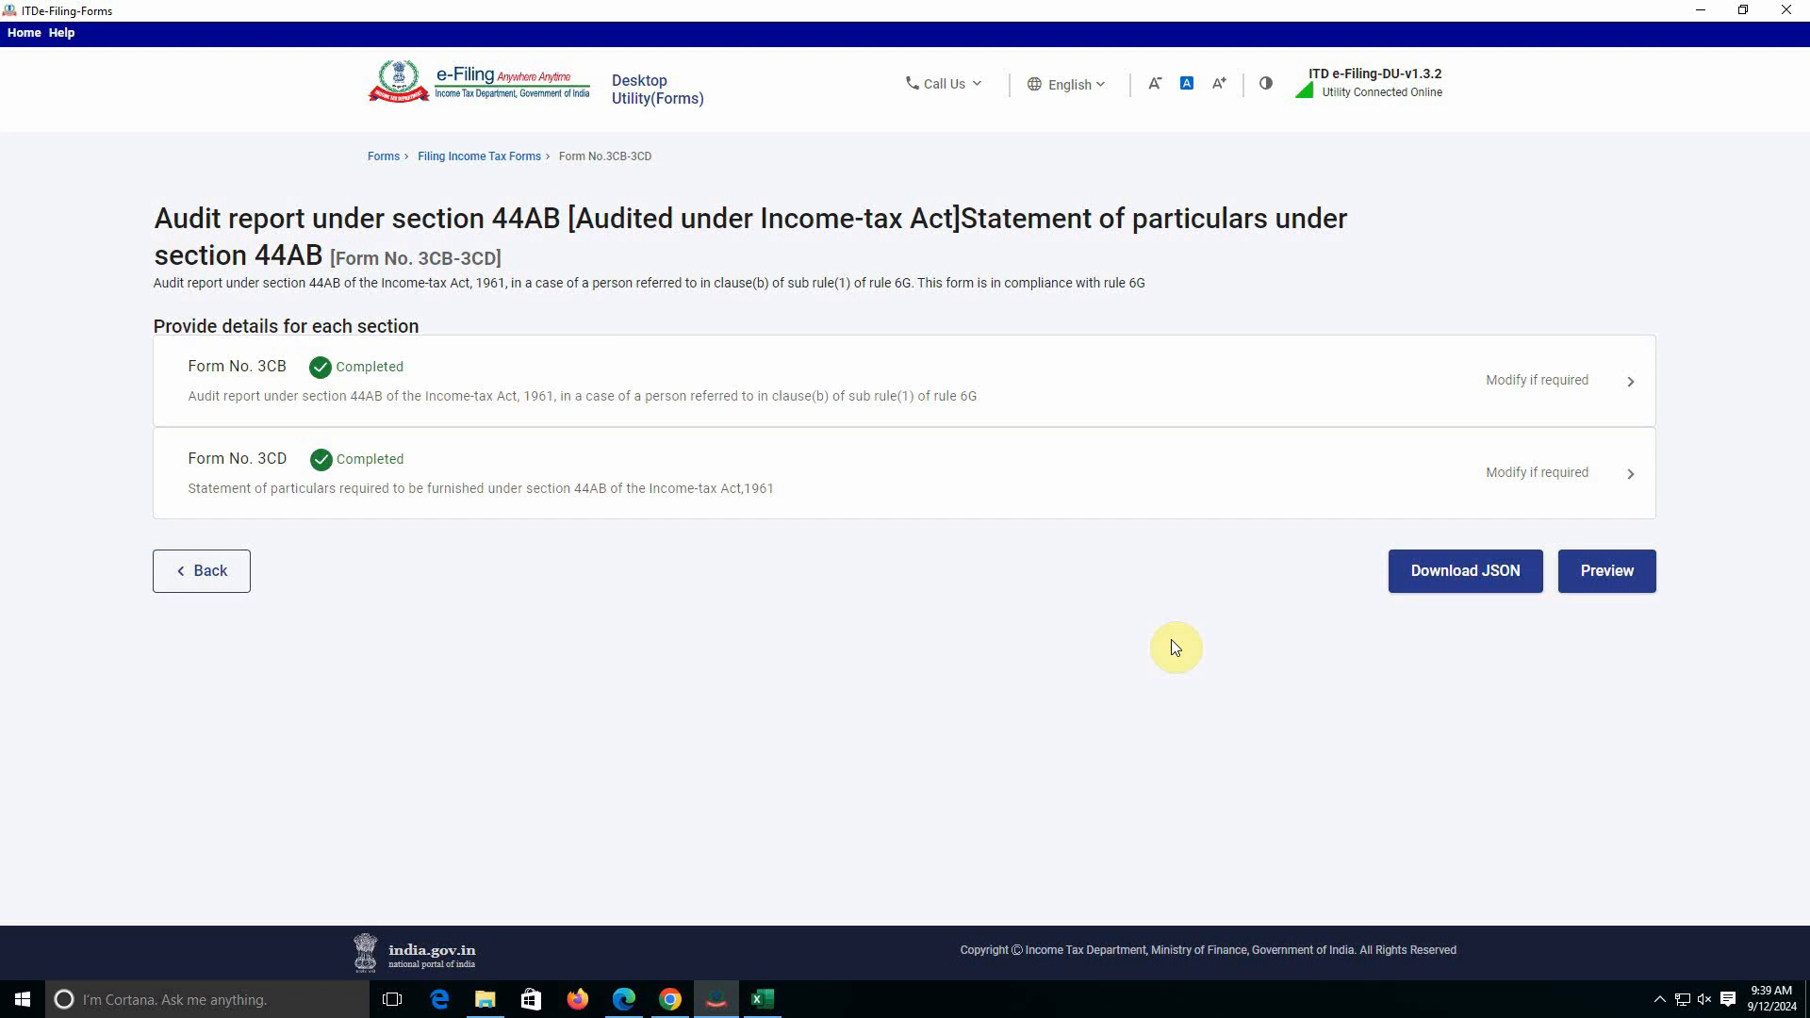
Open the Form 3CB-3CD preview and look through the Form 3CB and Clauses 1 to 8 pages.
left_click(1603, 571)
scroll(890, 560, "down", 5)
scroll(890, 560, "down", 3)
scroll(894, 560, "up", 10)
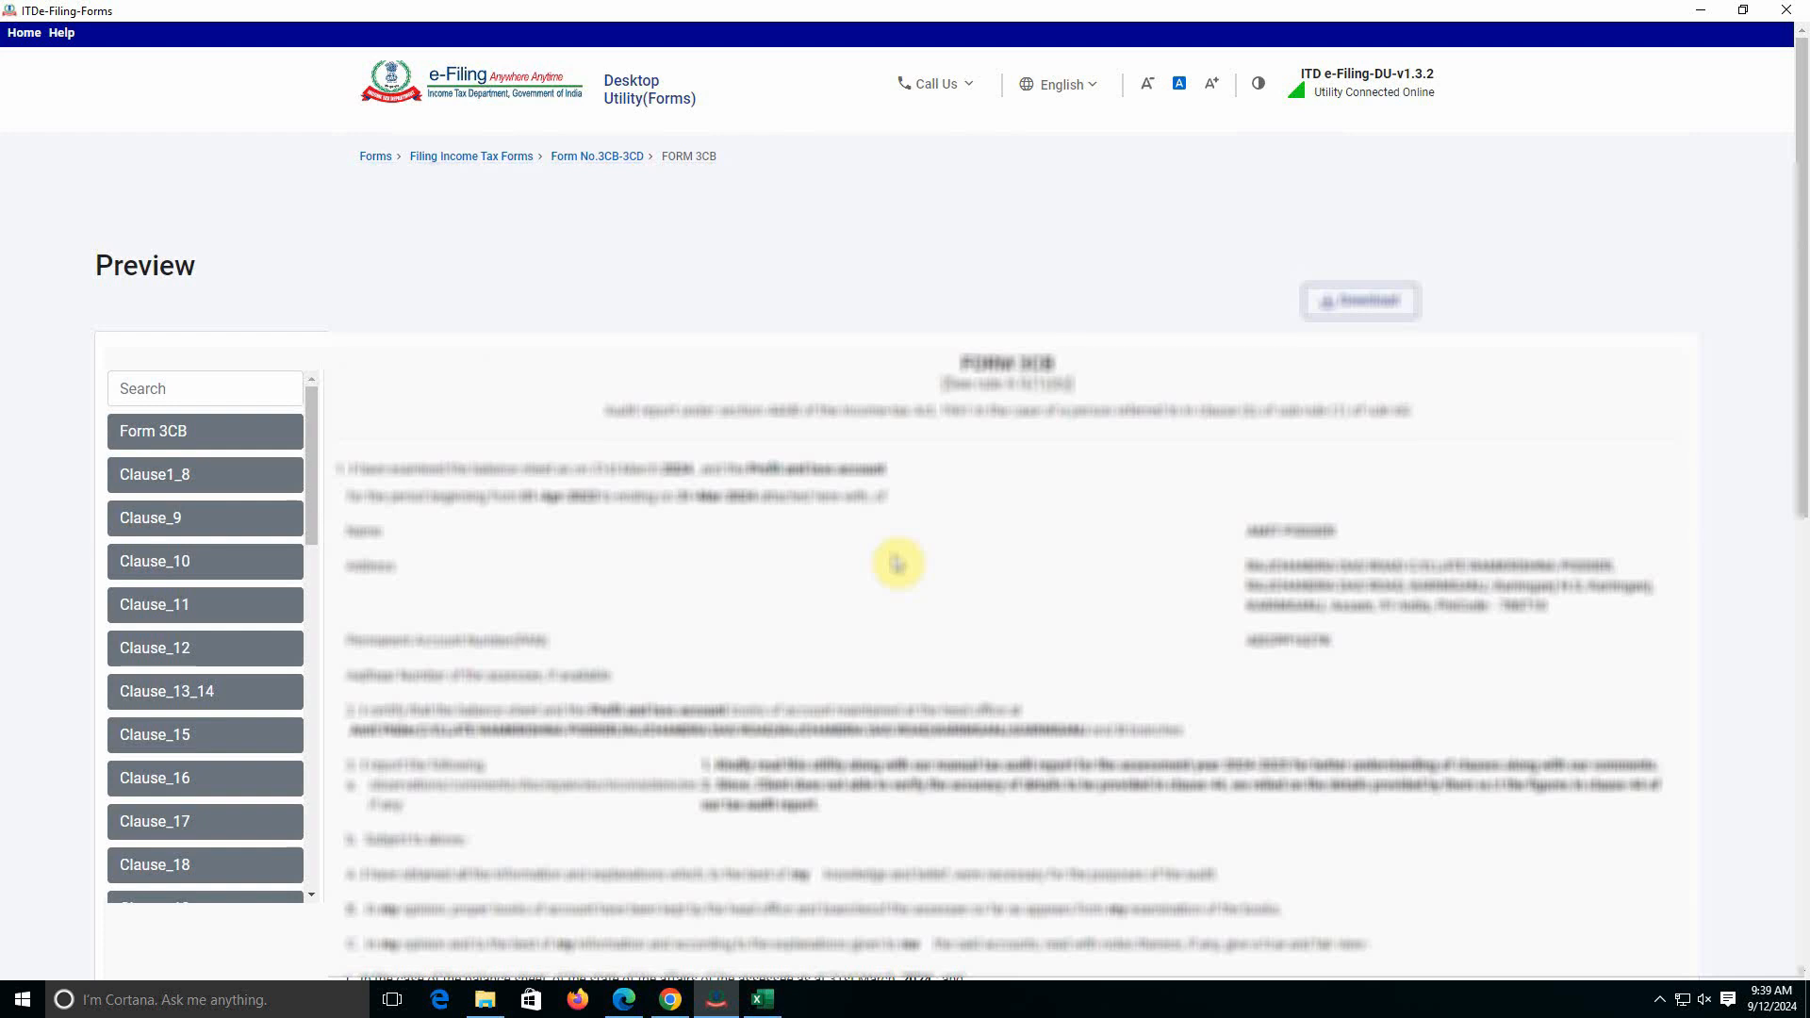
left_click(240, 433)
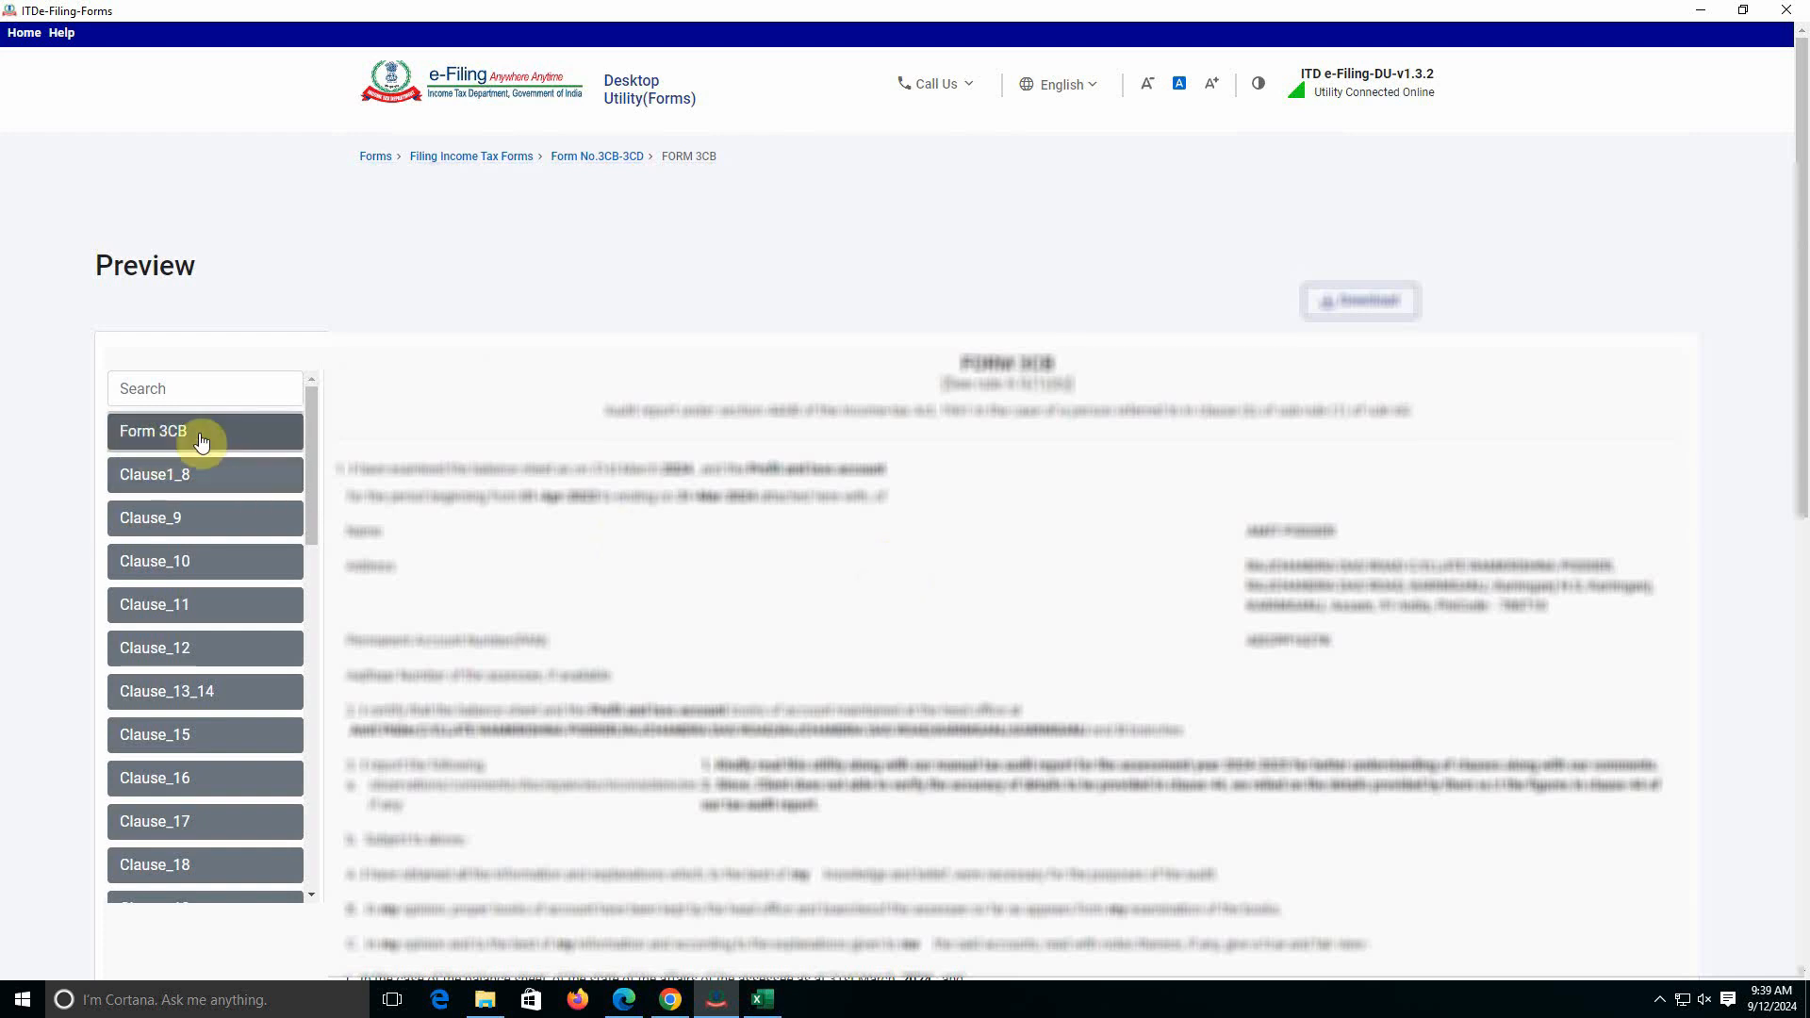
left_click(257, 468)
scroll(647, 525, "down", 5)
scroll(640, 533, "up", 4)
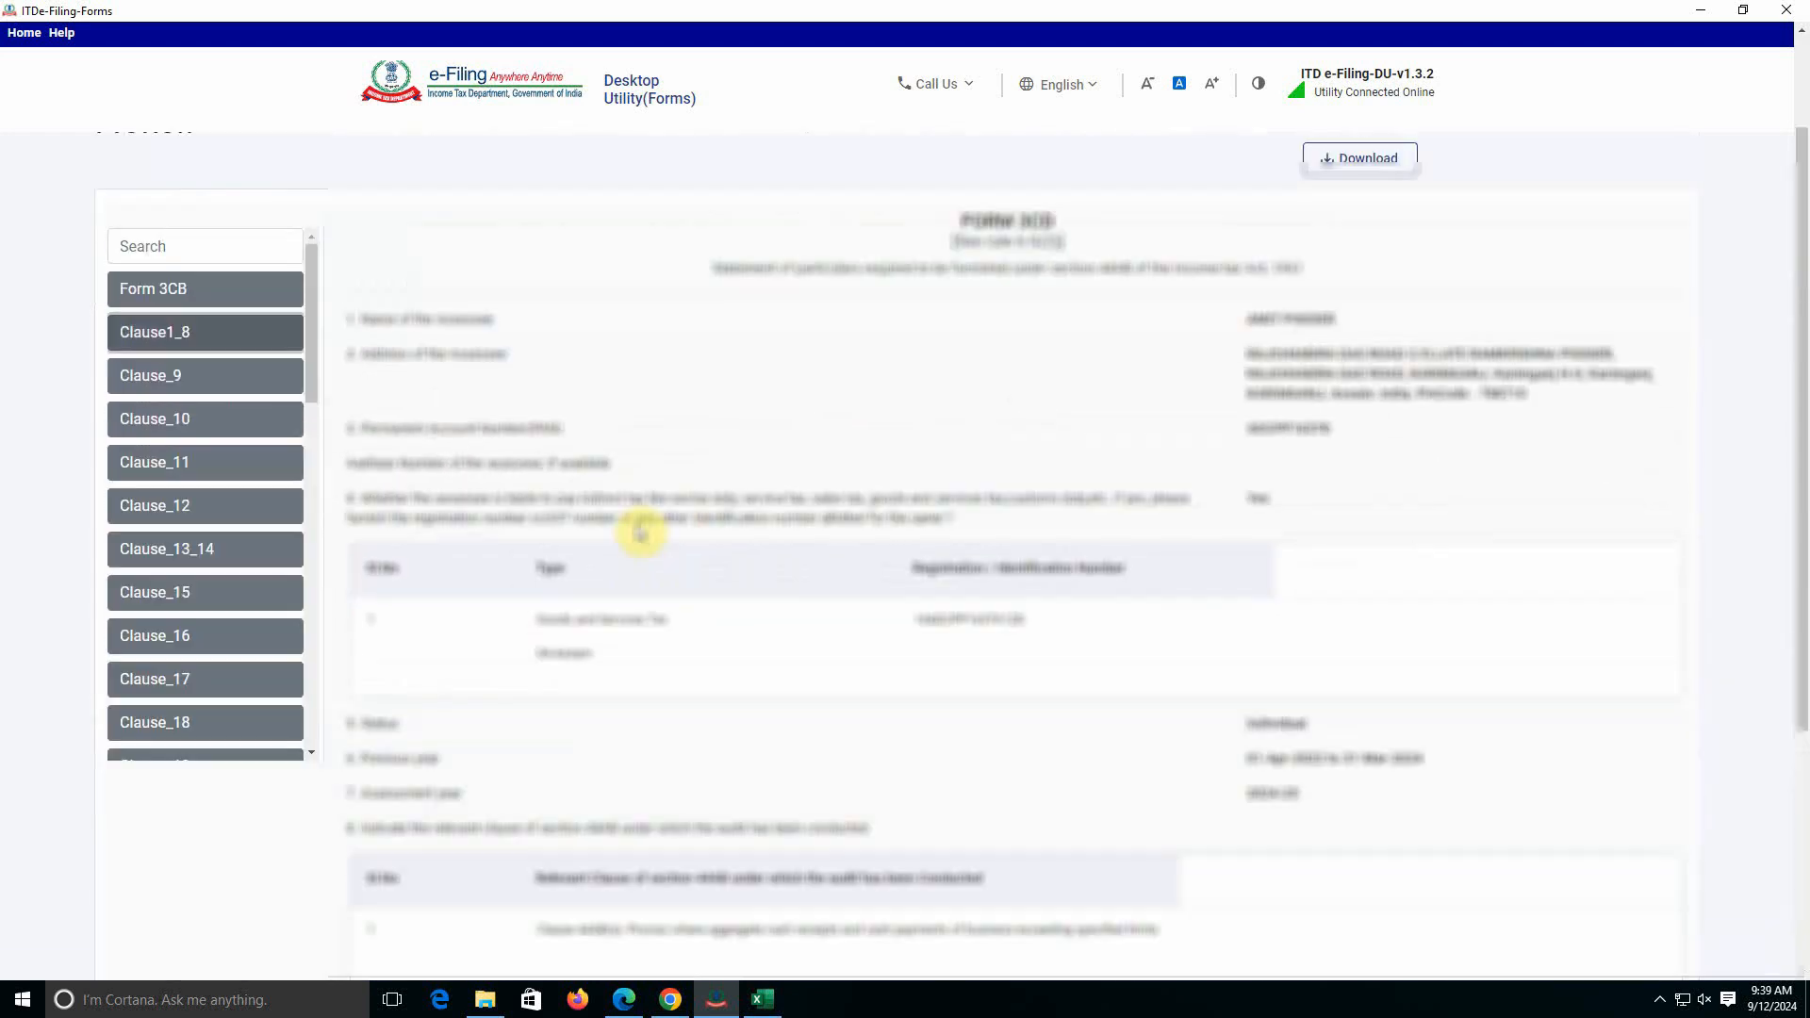
Look through the preview pages for Clauses 10, 15 and 43 of Form 3CD.
left_click(189, 429)
scroll(311, 481, "down", 1)
left_click(217, 509)
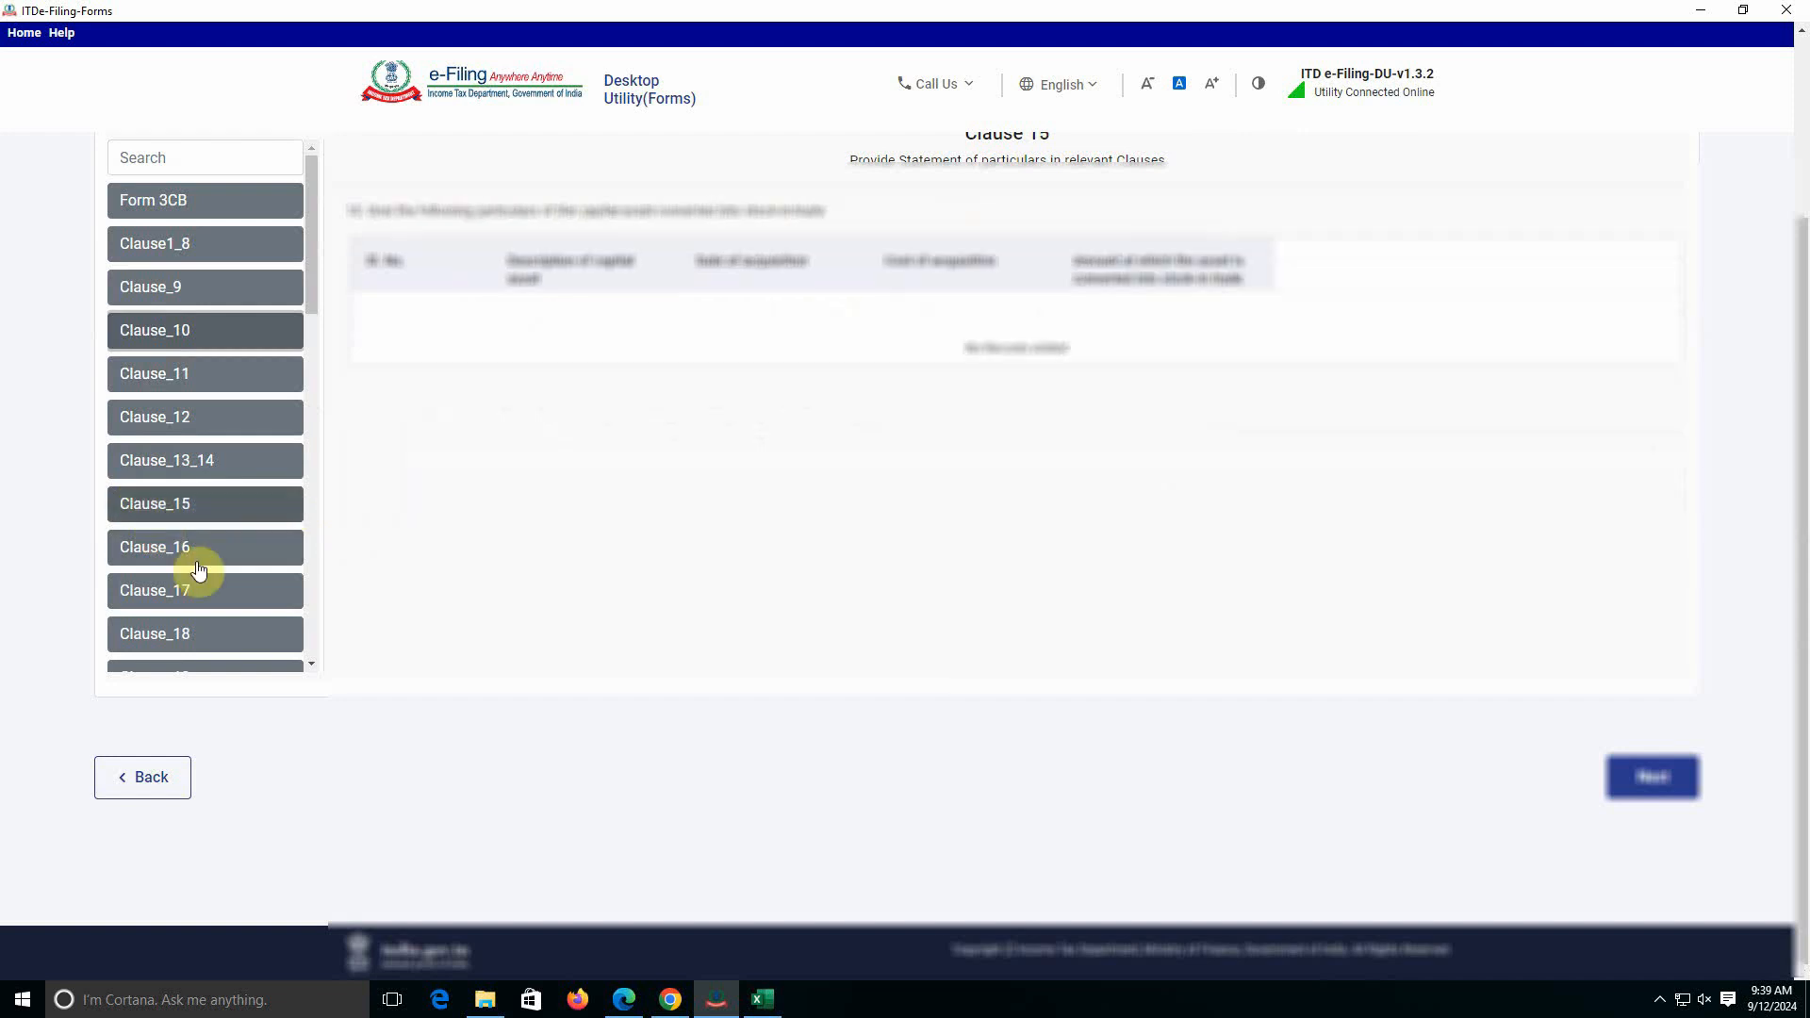
scroll(212, 613, "down", 10)
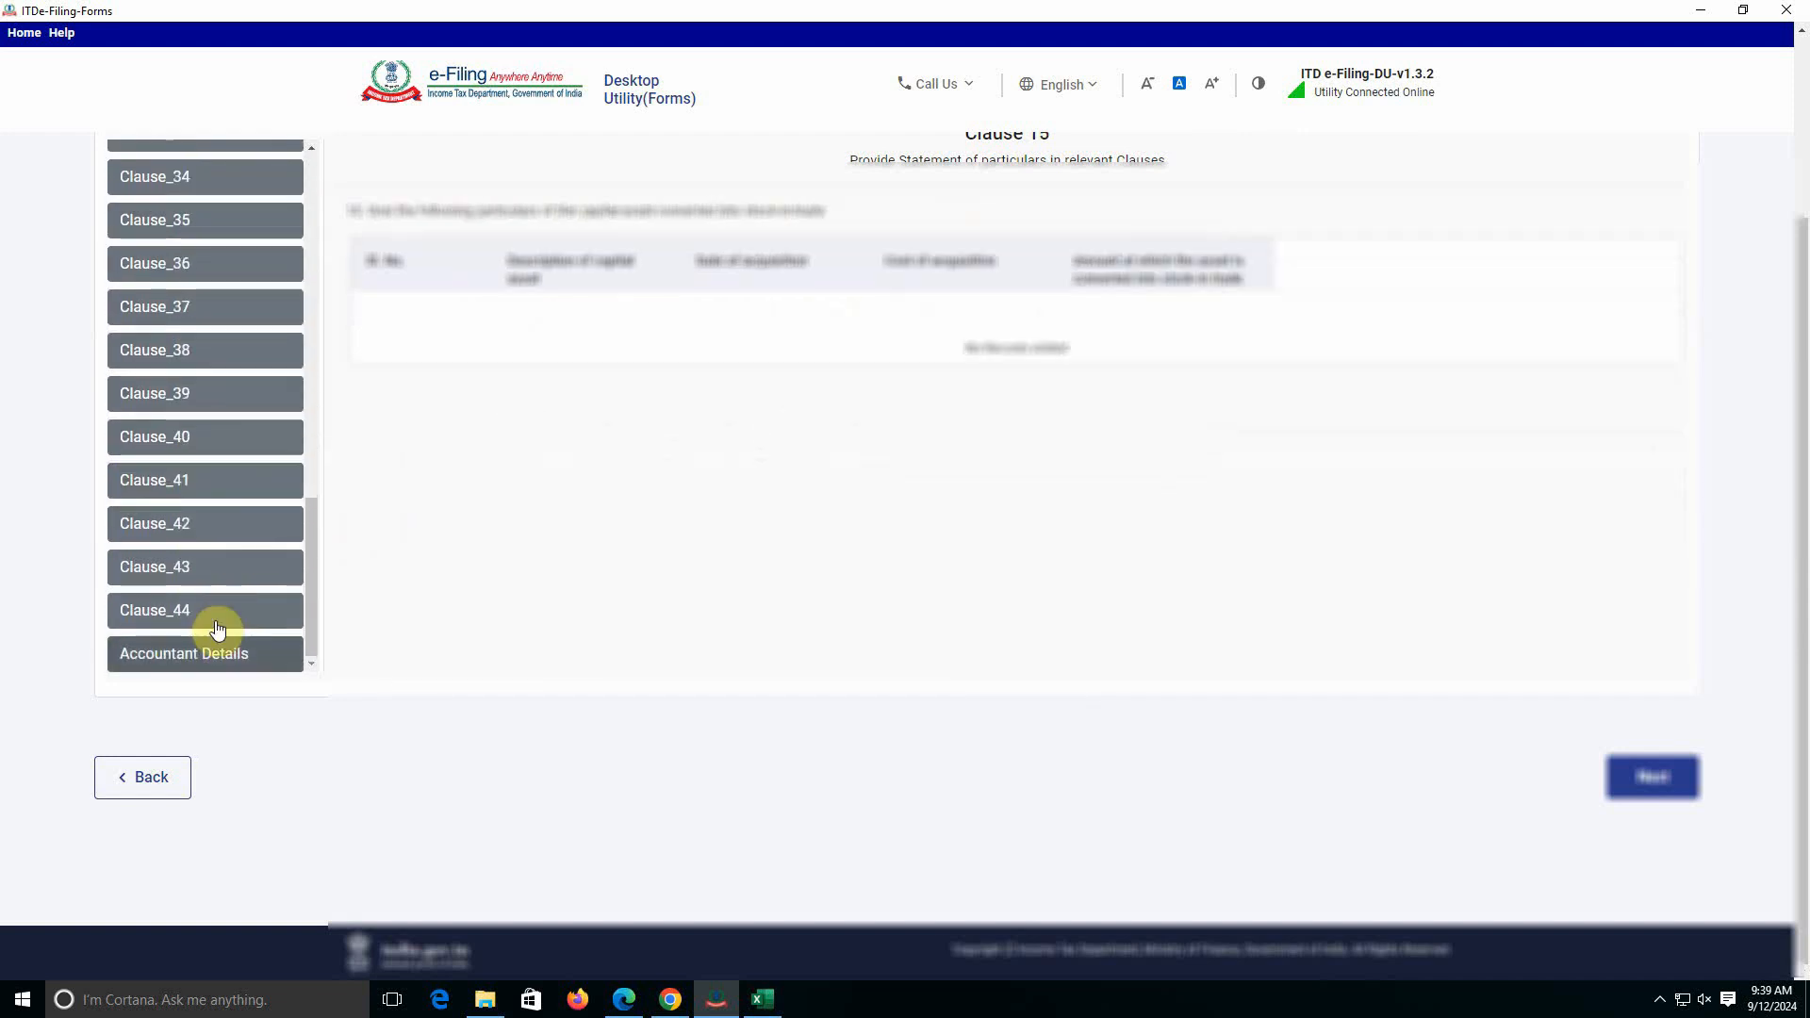
left_click(215, 571)
scroll(499, 546, "up", 3)
scroll(921, 493, "down", 3)
Go back through the Clause 42 and 41 previews, return to the Form 3CB page, and leave the preview.
left_click(145, 788)
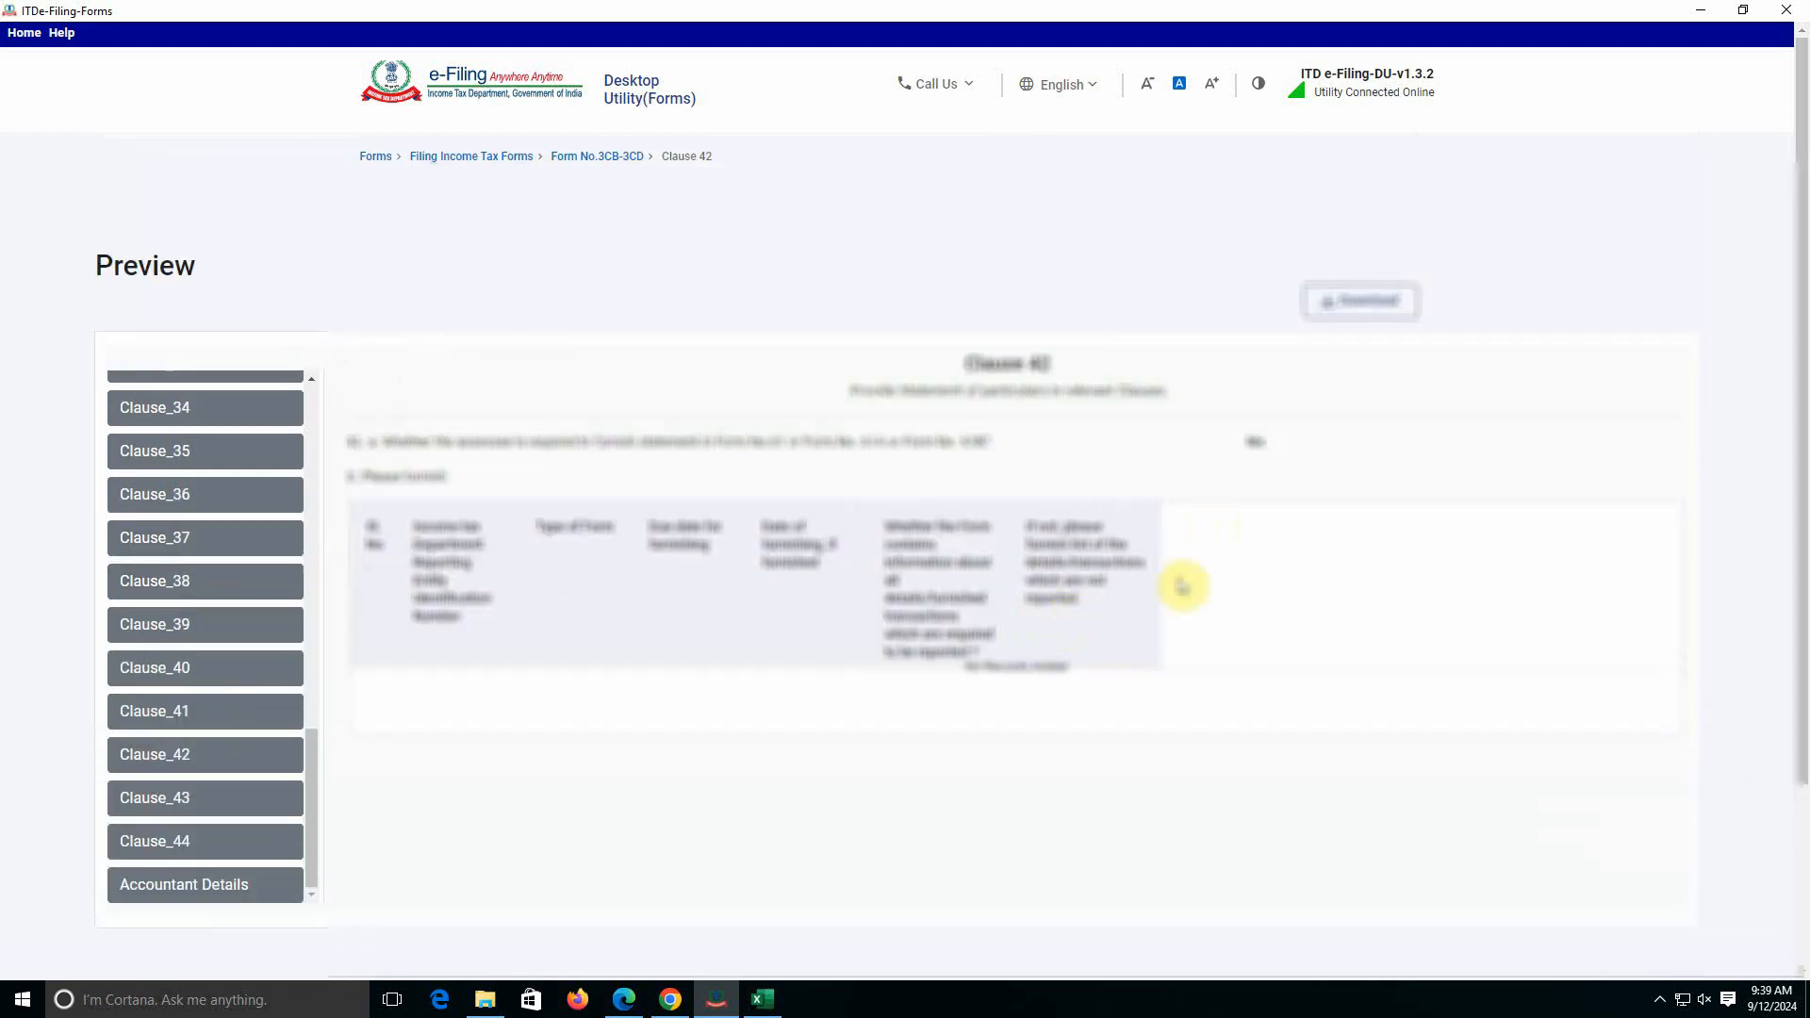
scroll(283, 739, "down", 3)
left_click(145, 788)
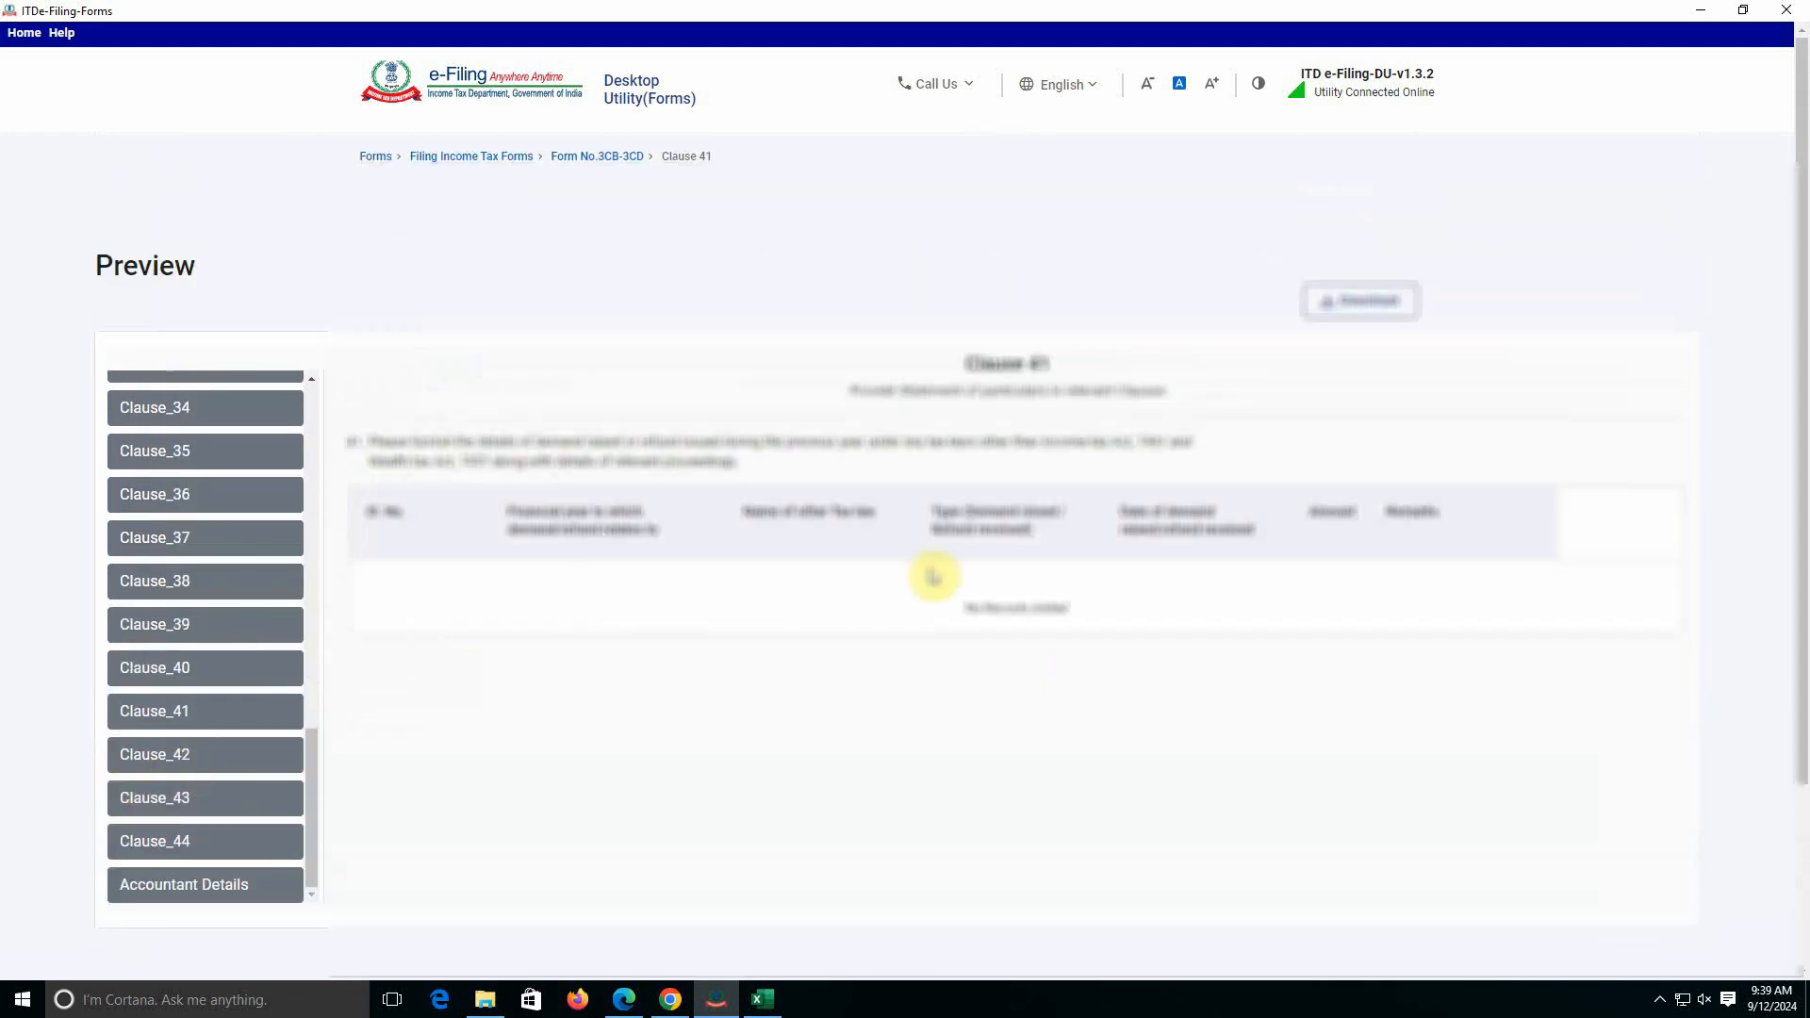
scroll(412, 618, "down", 3)
scroll(283, 603, "up", 4)
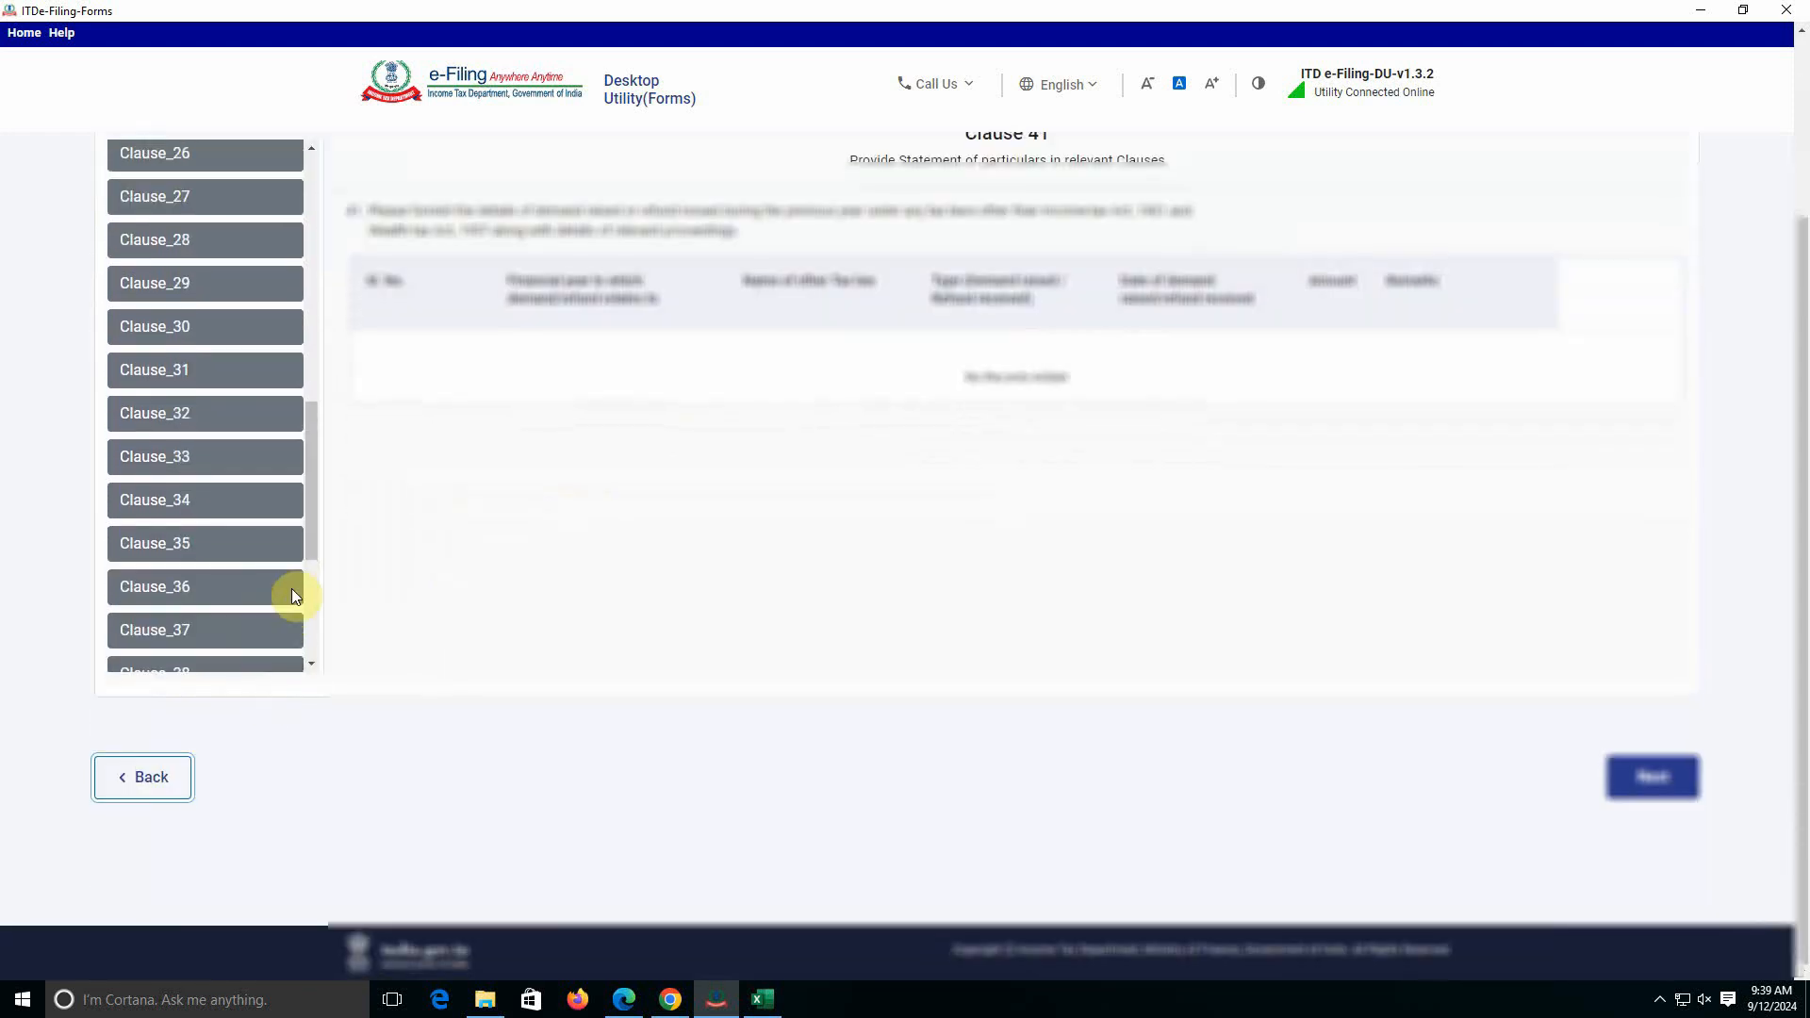
scroll(291, 594, "up", 10)
left_click(178, 199)
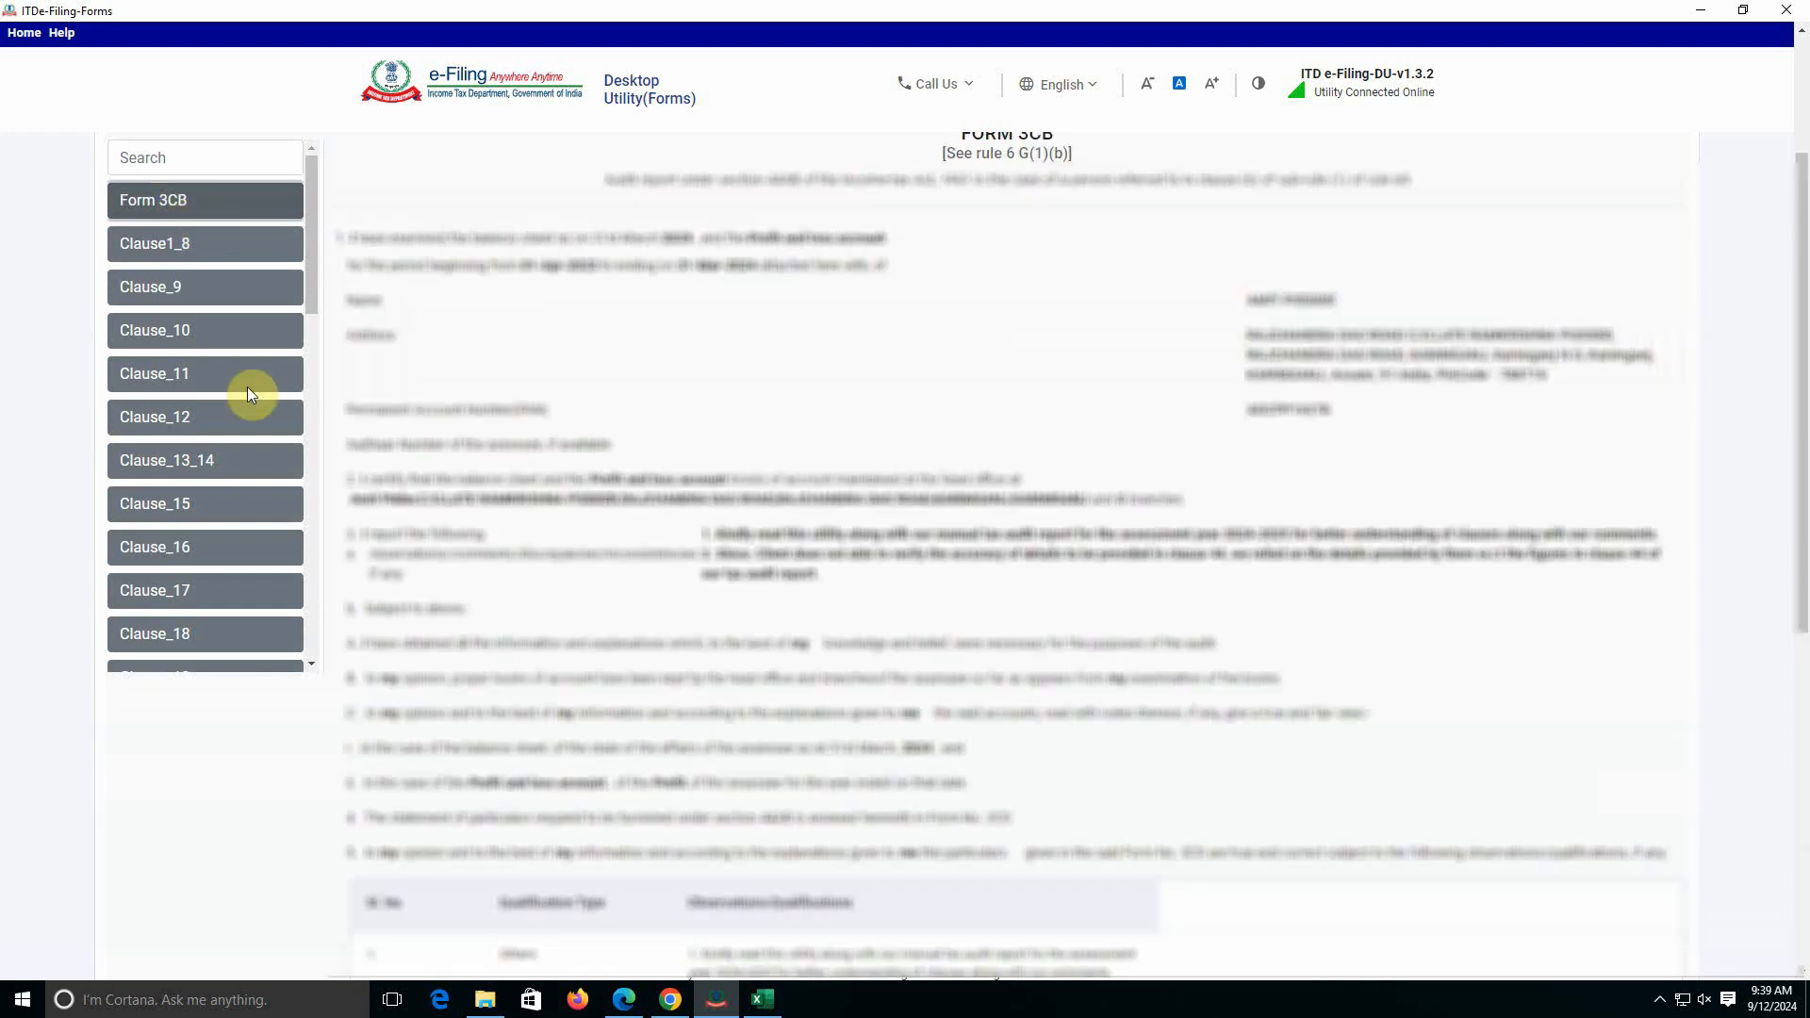
scroll(236, 613, "down", 10)
scroll(837, 607, "down", 10)
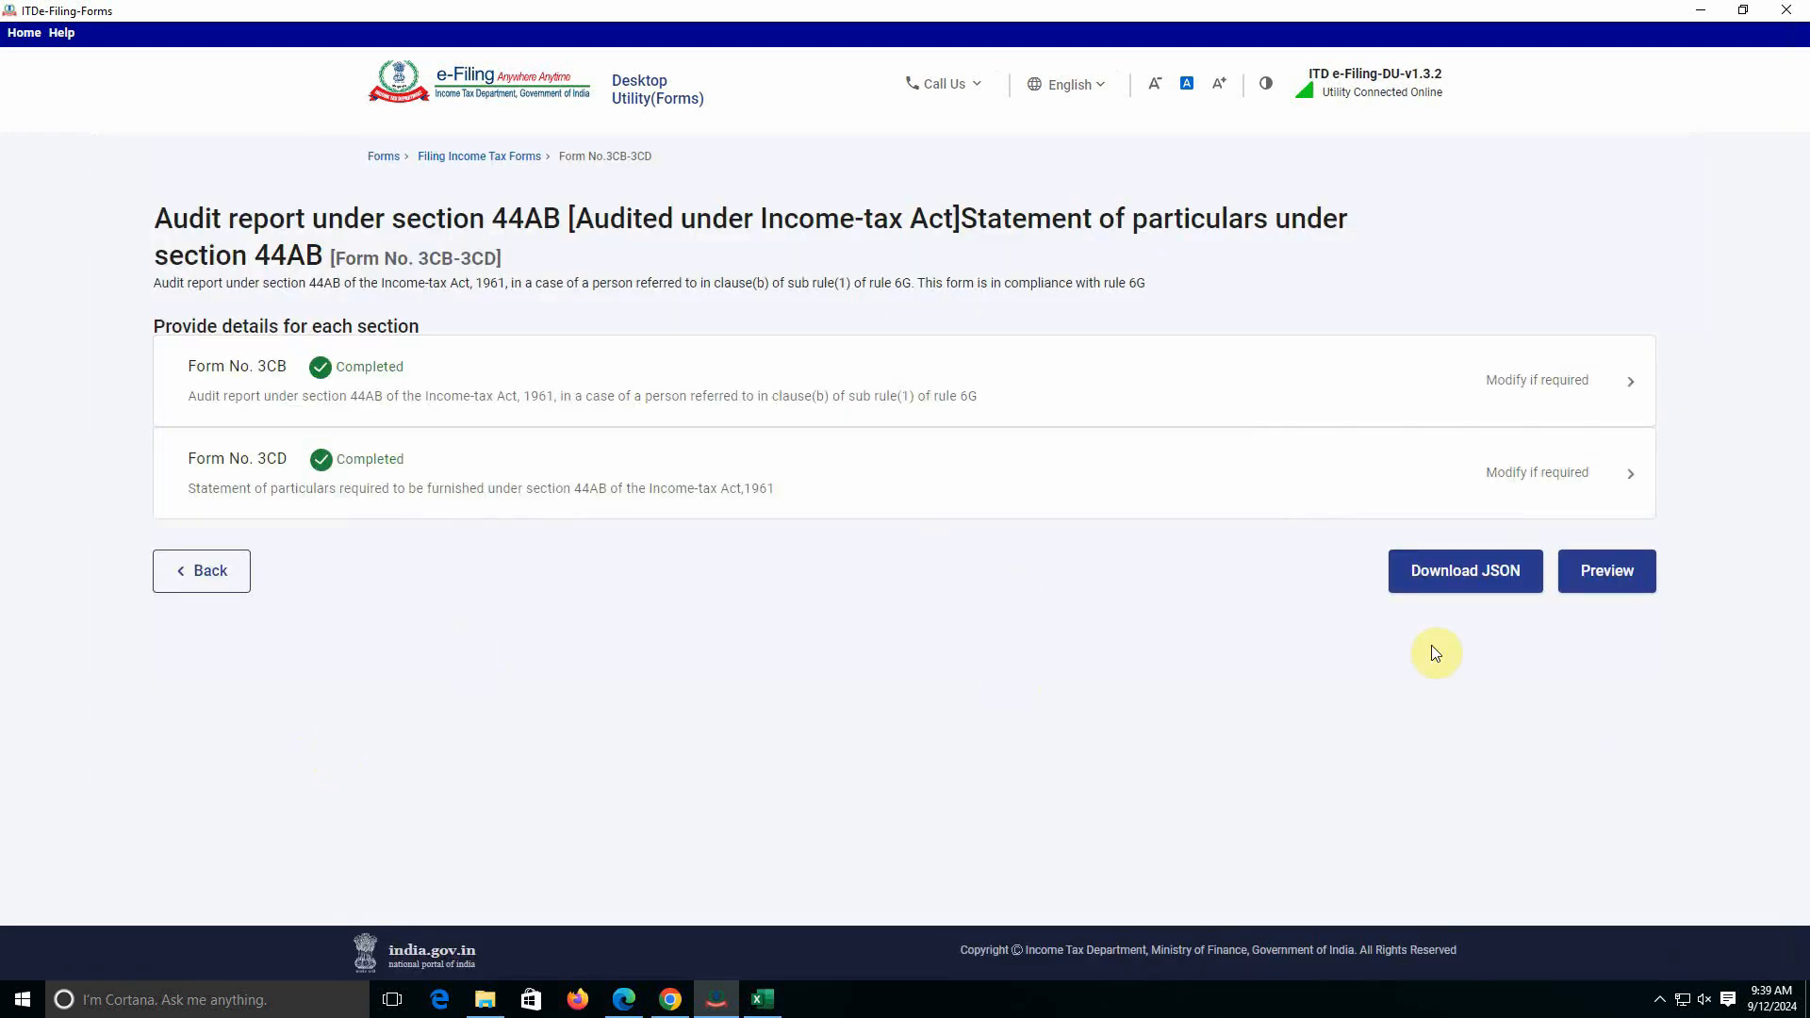
Download the completed Form 3CB-3CD as a JSON file and check the path where it is saved.
left_click(1495, 570)
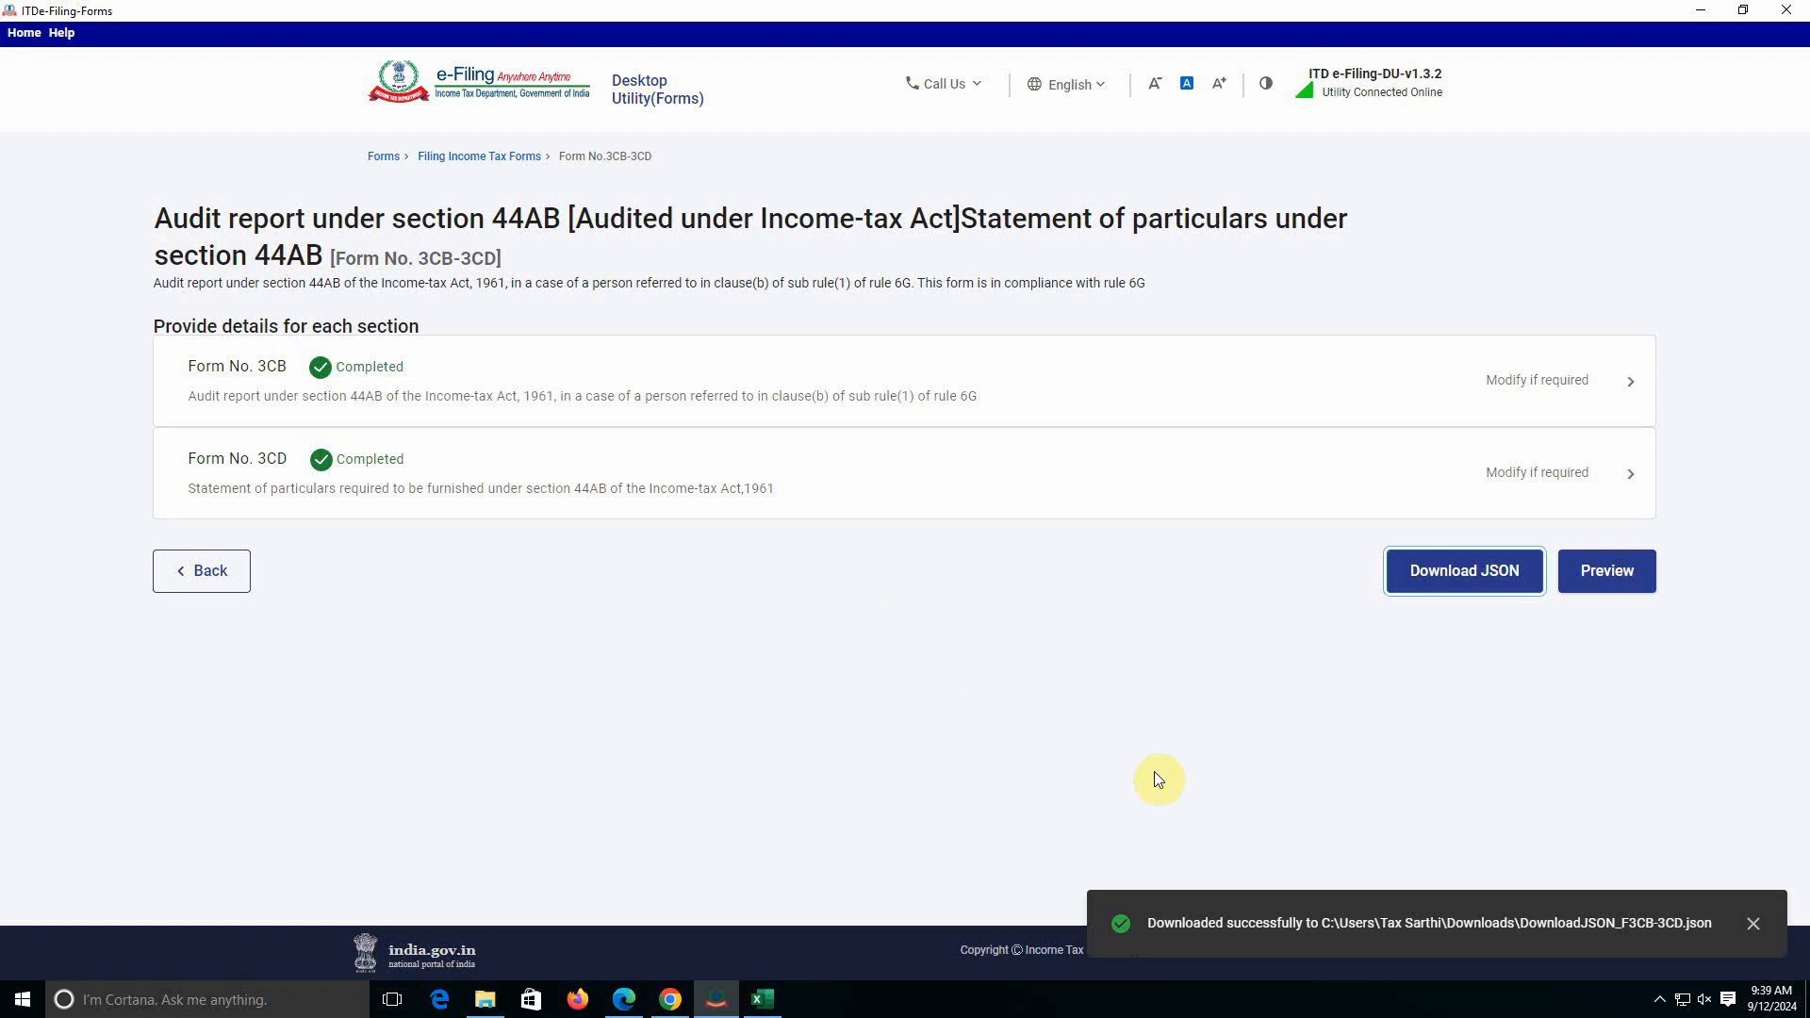
left_click_drag(1320, 924, 1712, 926)
Switch to the Income Tax e-Filing portal in Chrome and open its login page.
left_click(670, 999)
left_click(918, 19)
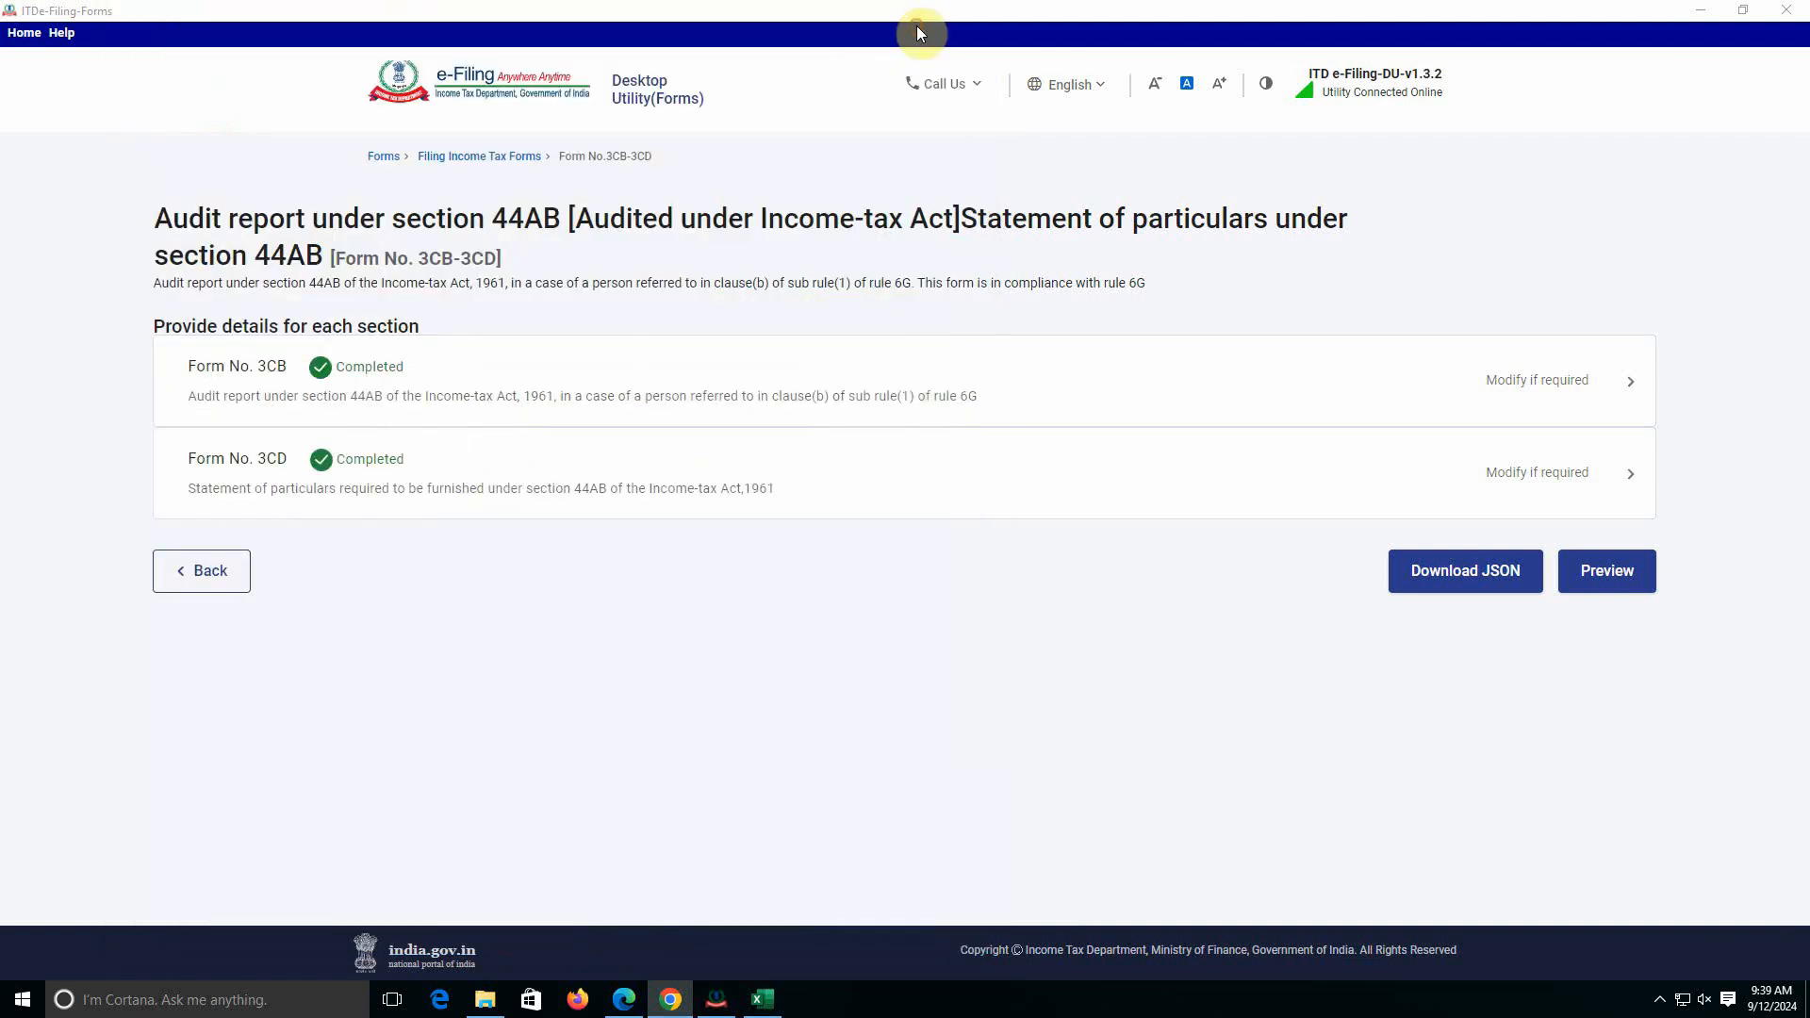
left_click(1318, 115)
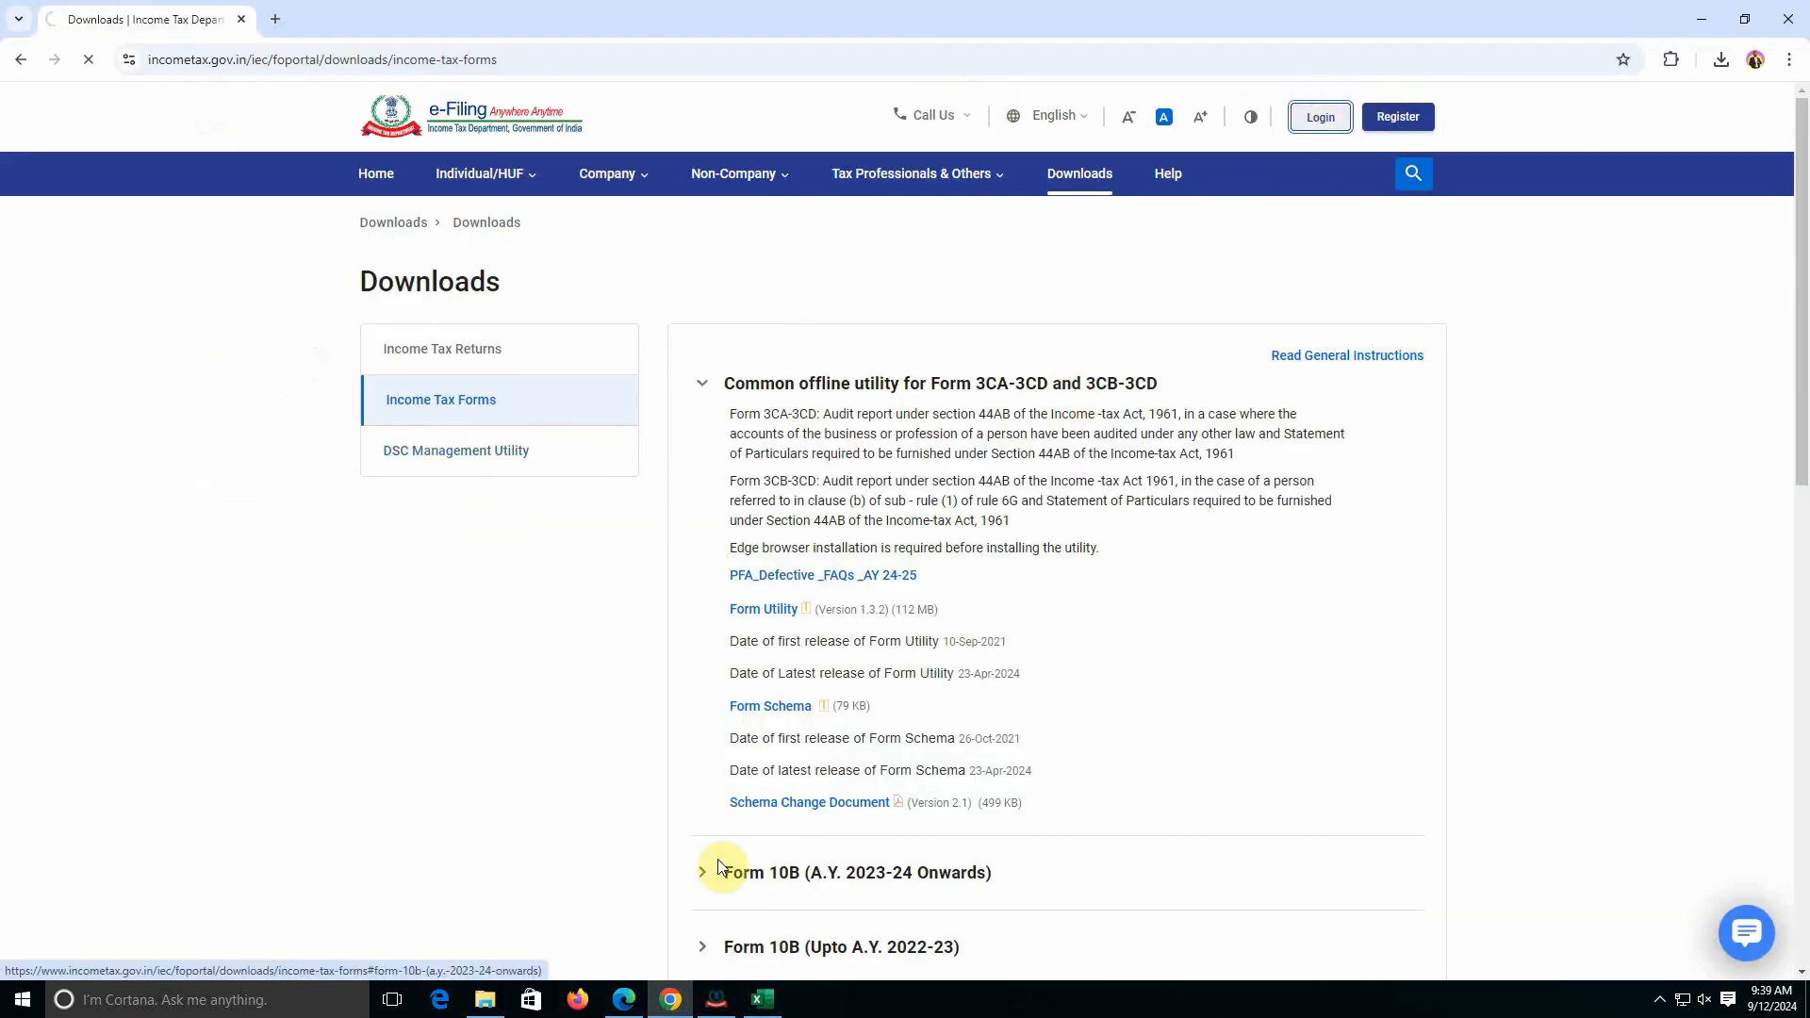